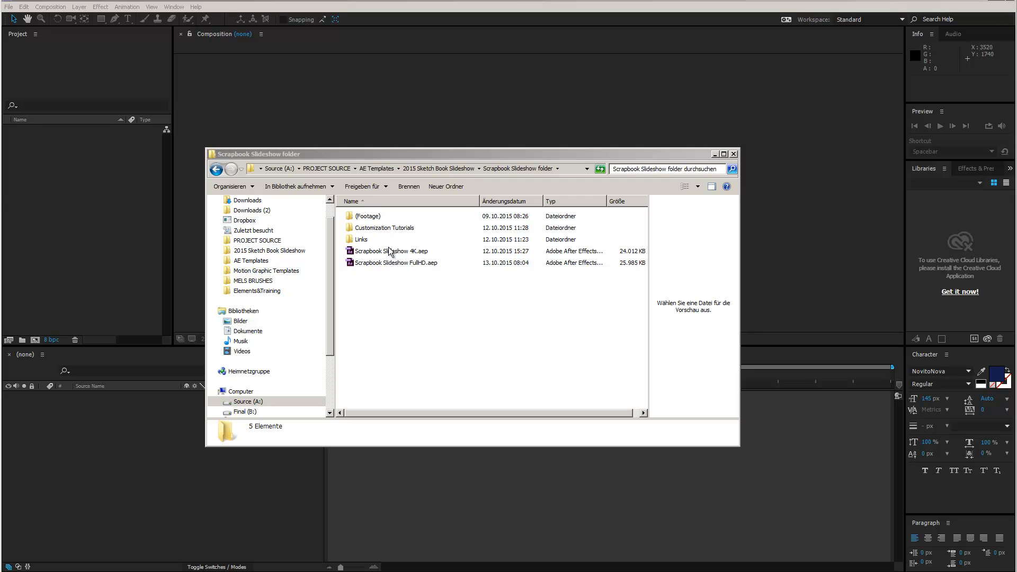
Step: Look through the font download shortcuts in the Fonts subfolder of the Links folder, then return to the Scrapbook Slideshow folder
double_click(360, 241)
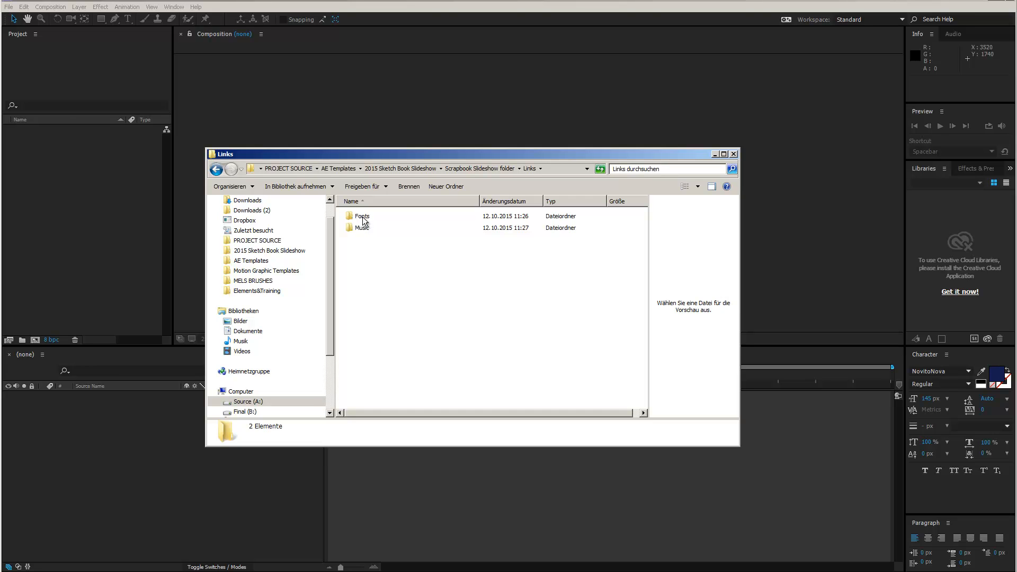
double_click(363, 217)
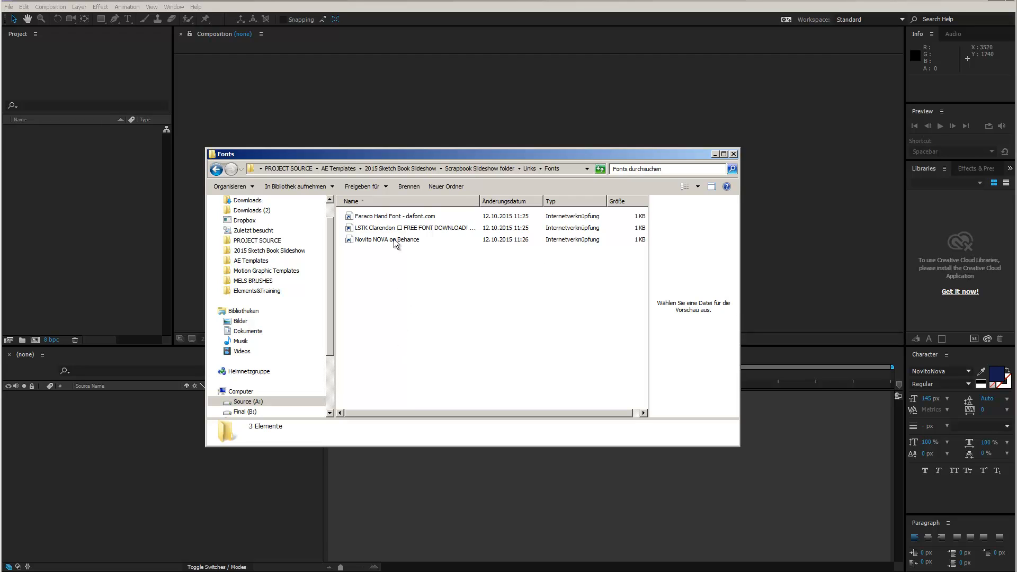
click(506, 167)
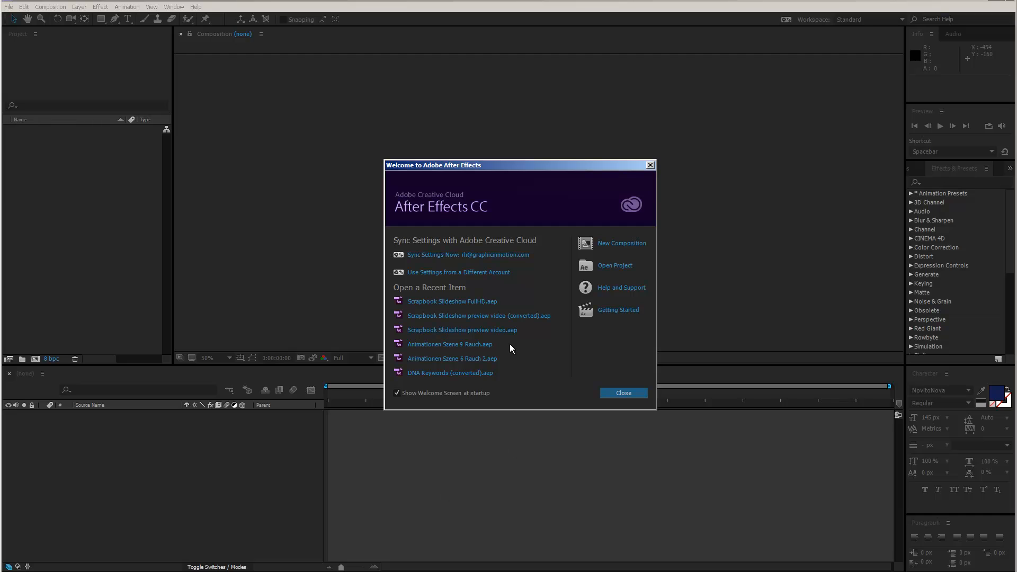
Step: Switch to After Effects, open the recent project Scrapbook Slideshow FullHD.aep and accept its version conversion
click(475, 302)
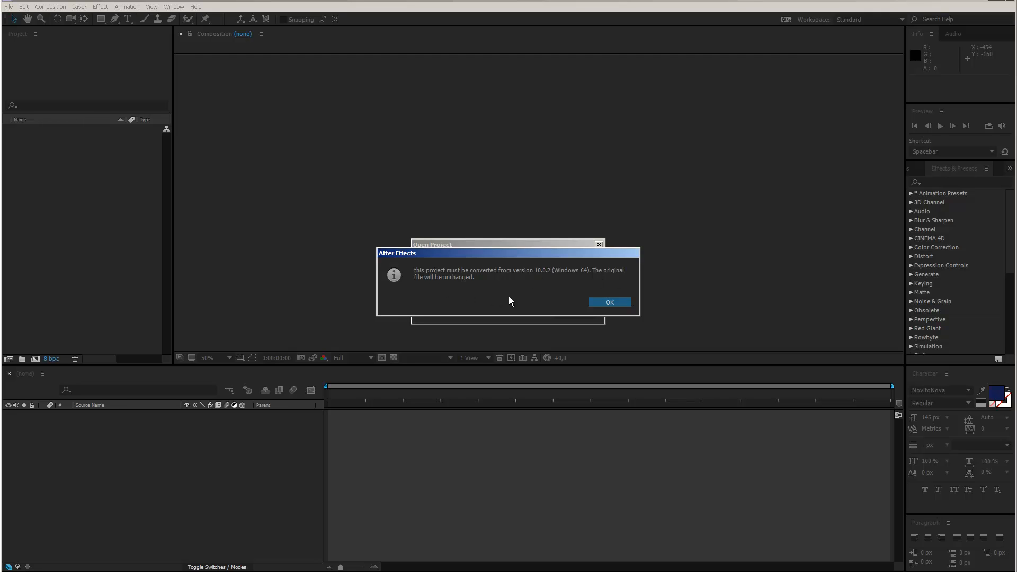
click(613, 301)
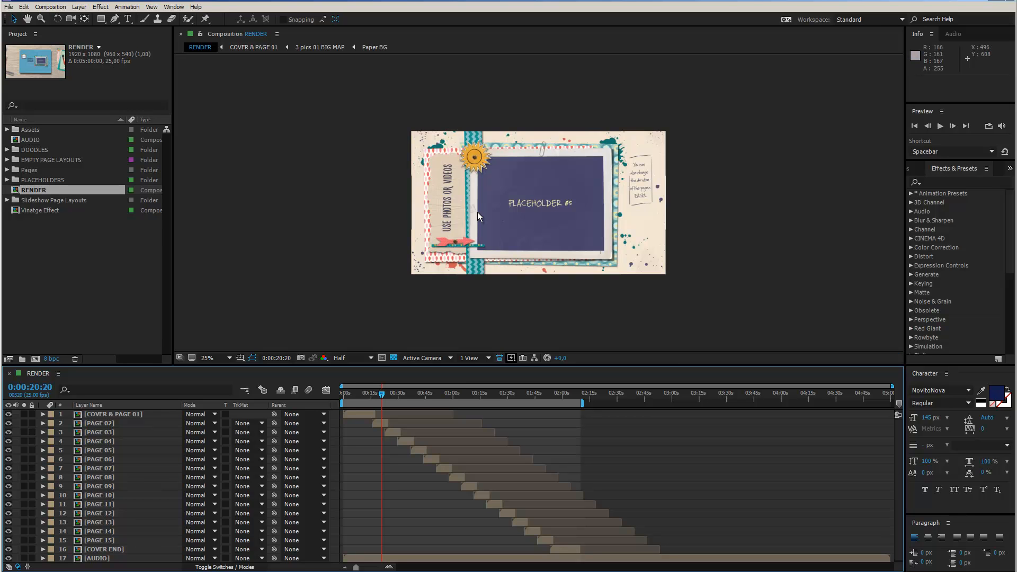
Step: Review the first pages of the RENDER composition and its page layers, ending on the world map page at 0:00:15:03
key(period)
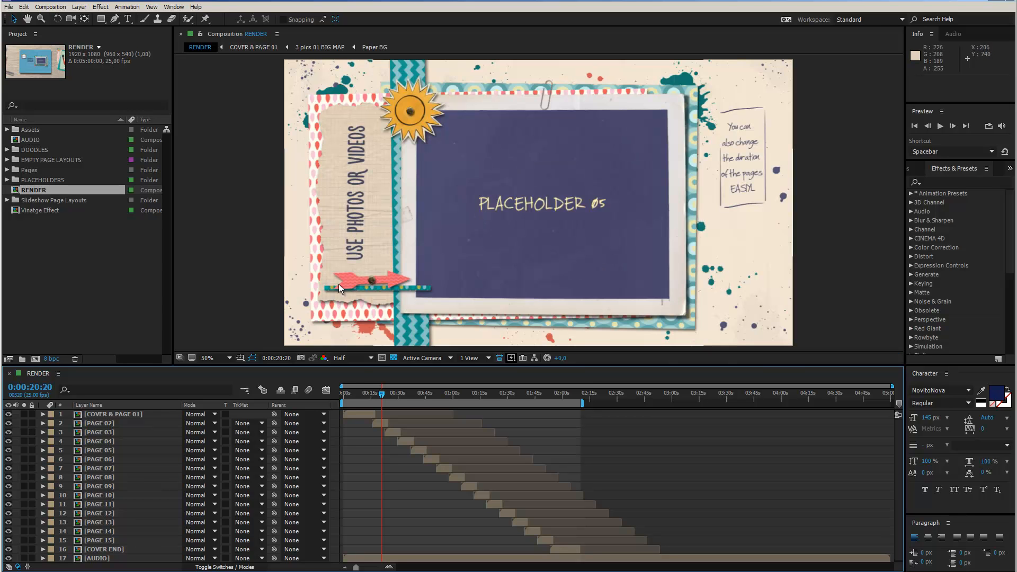
click(364, 393)
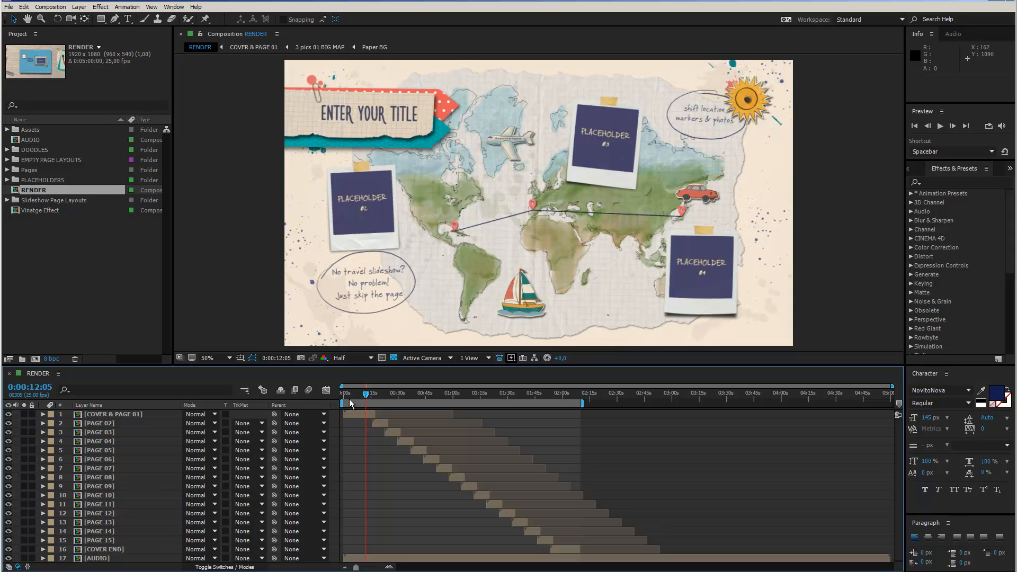
drag(452, 368, 448, 285)
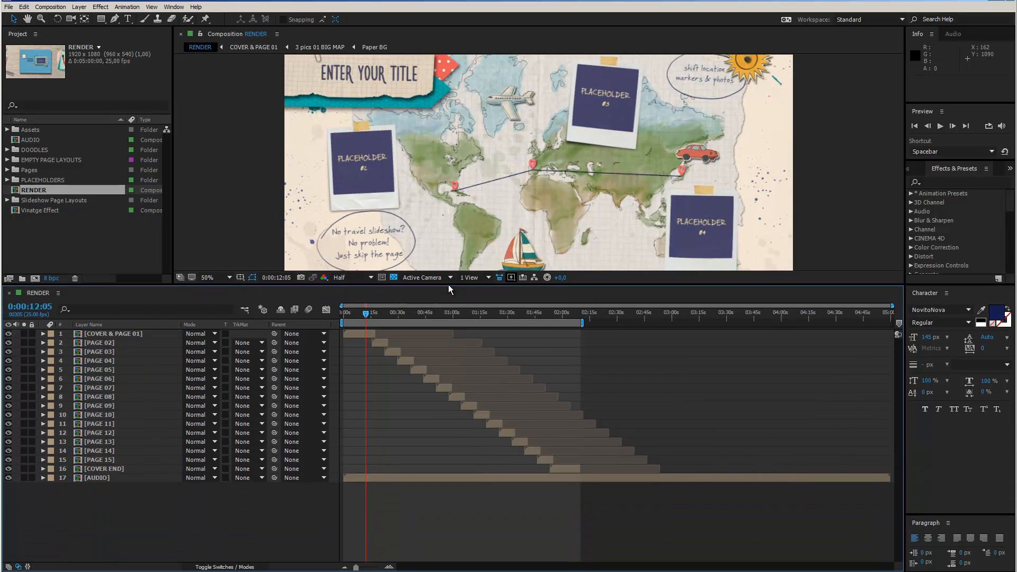
click(373, 314)
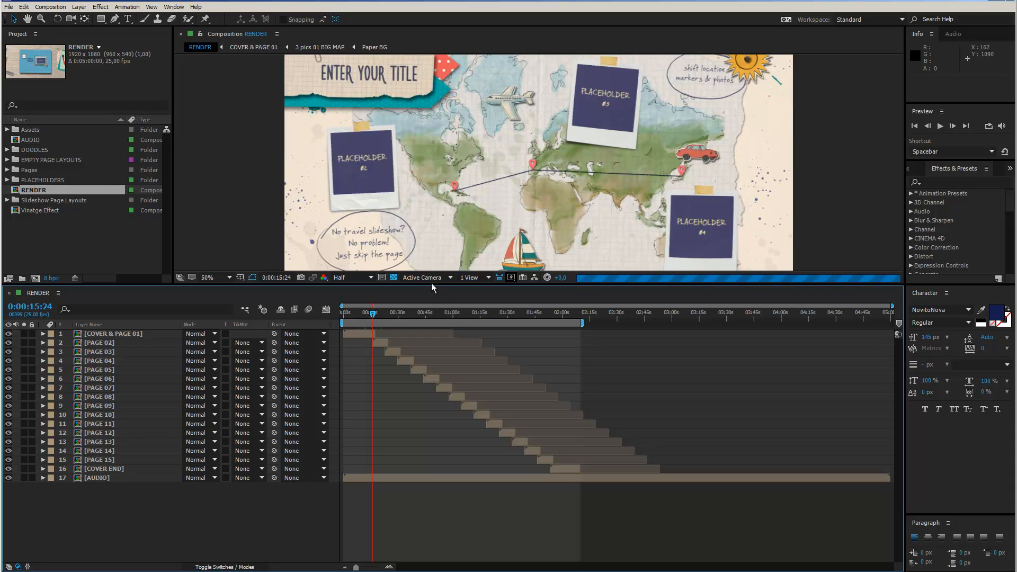
drag(422, 285, 418, 345)
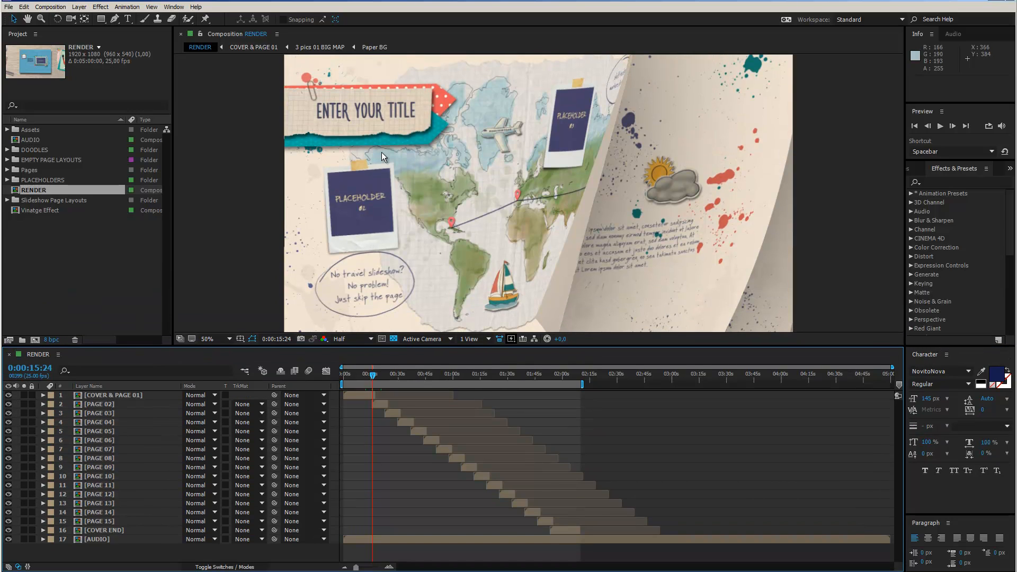
click(371, 376)
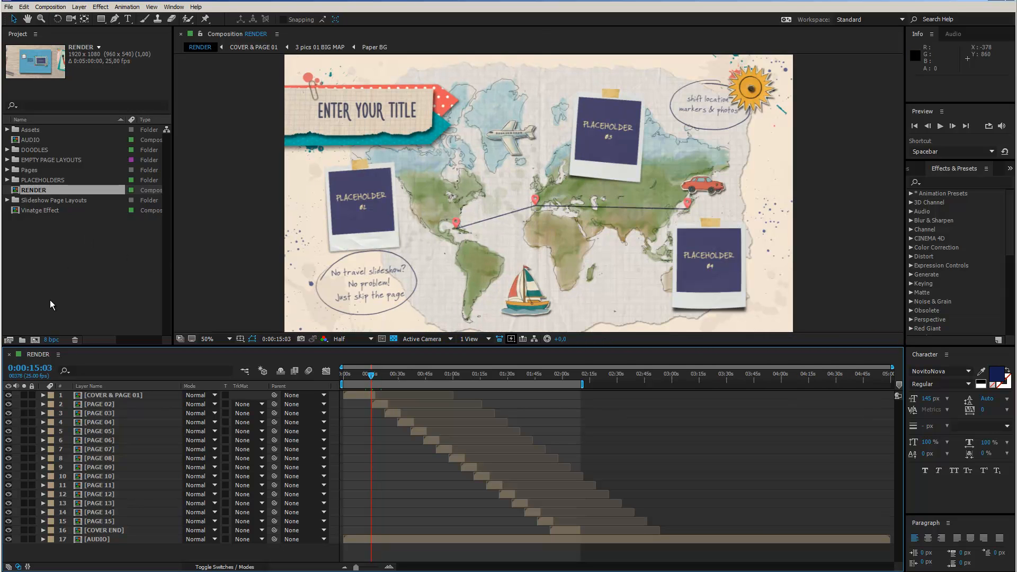
Step: Create a new project folder named YOUR FOOTAGE at the root of the project
click(49, 300)
click(23, 340)
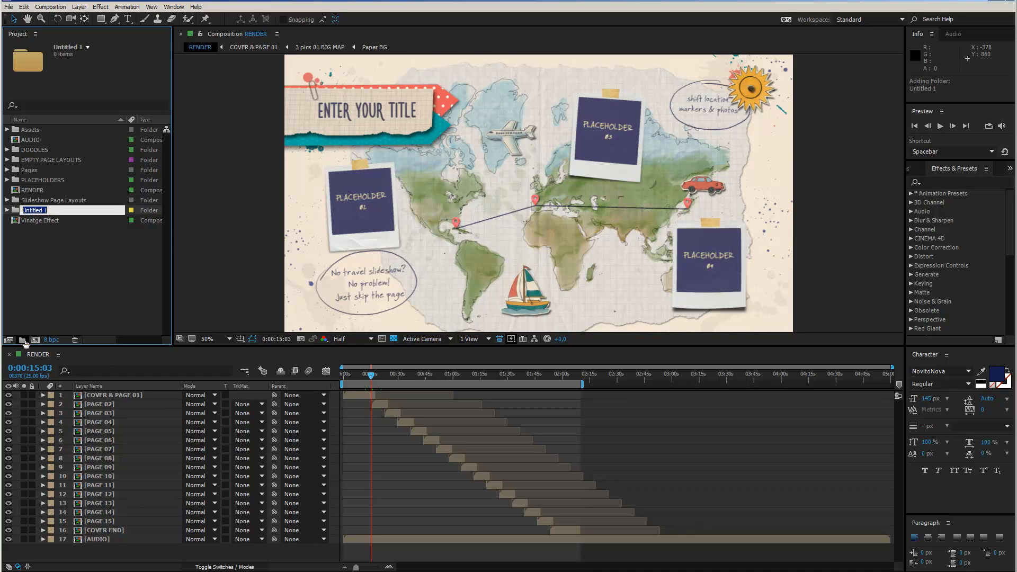
text(YOUR FOOTAGE)
click(61, 269)
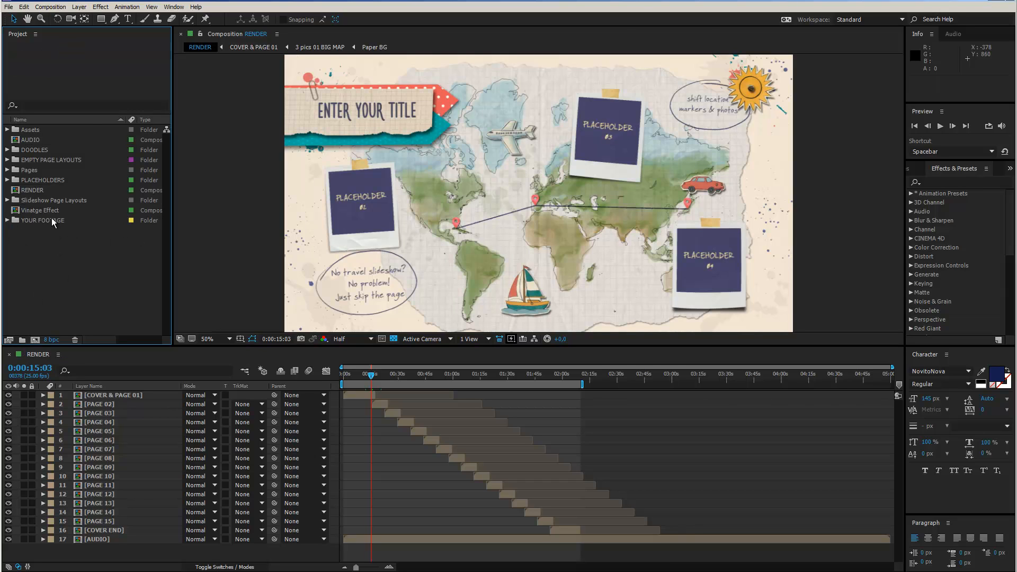
Step: Import GOPR3415_2.JPG, GOPR3443.JPG and GOPR3445.JPG together as footage and move them into the YOUR FOOTAGE folder
click(9, 7)
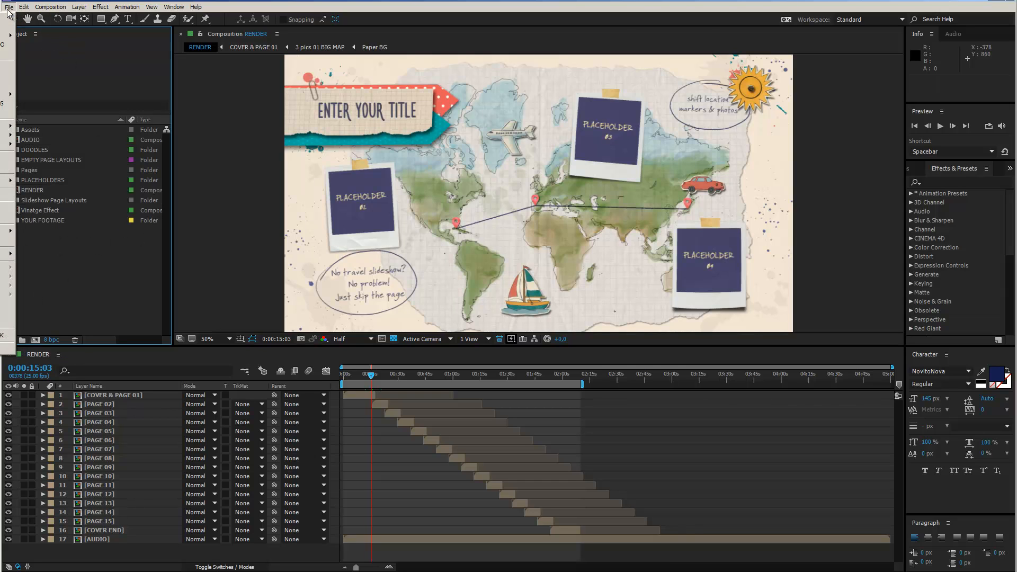
mouse_move(8, 126)
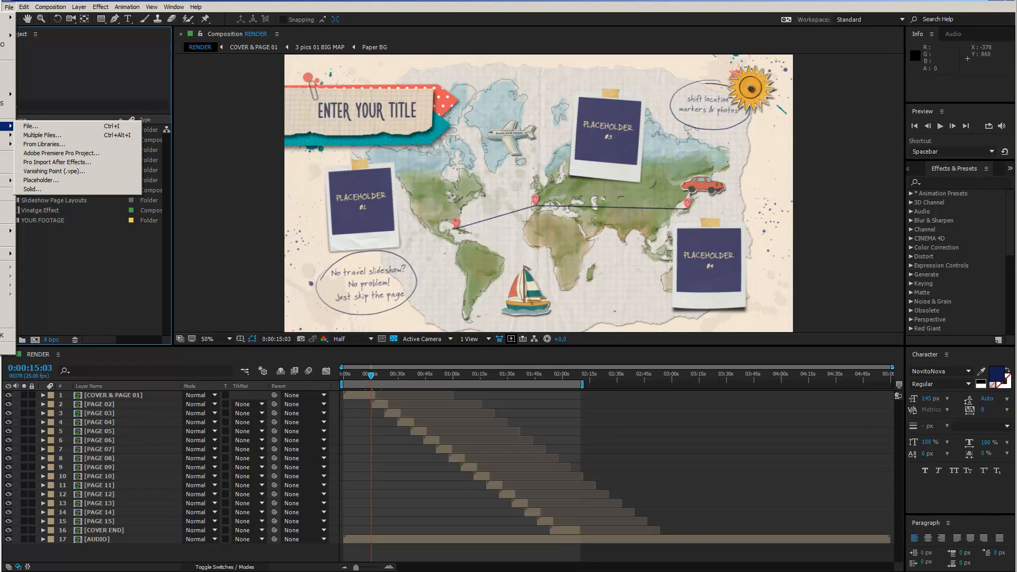
click(42, 135)
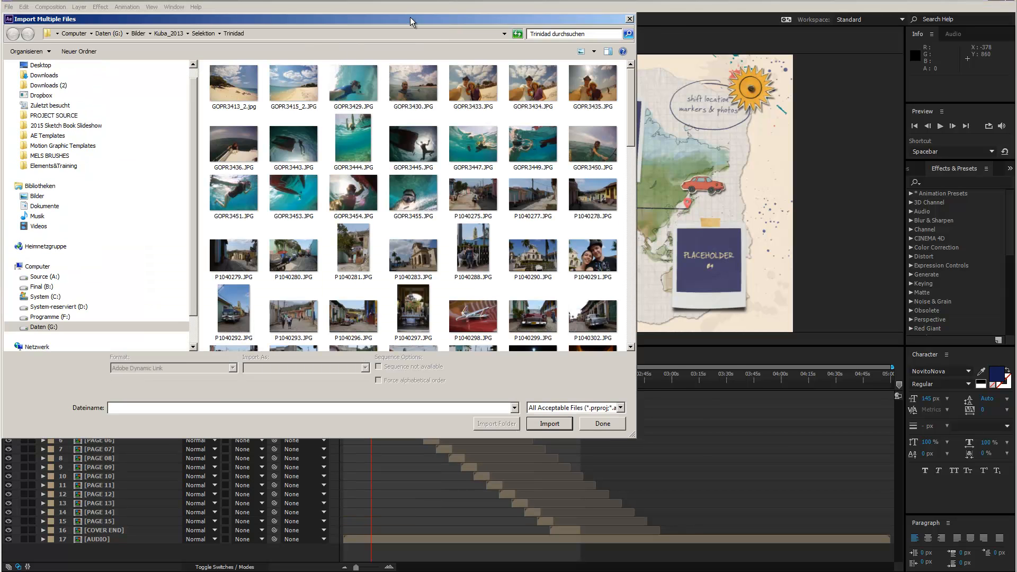
drag(410, 17, 471, 63)
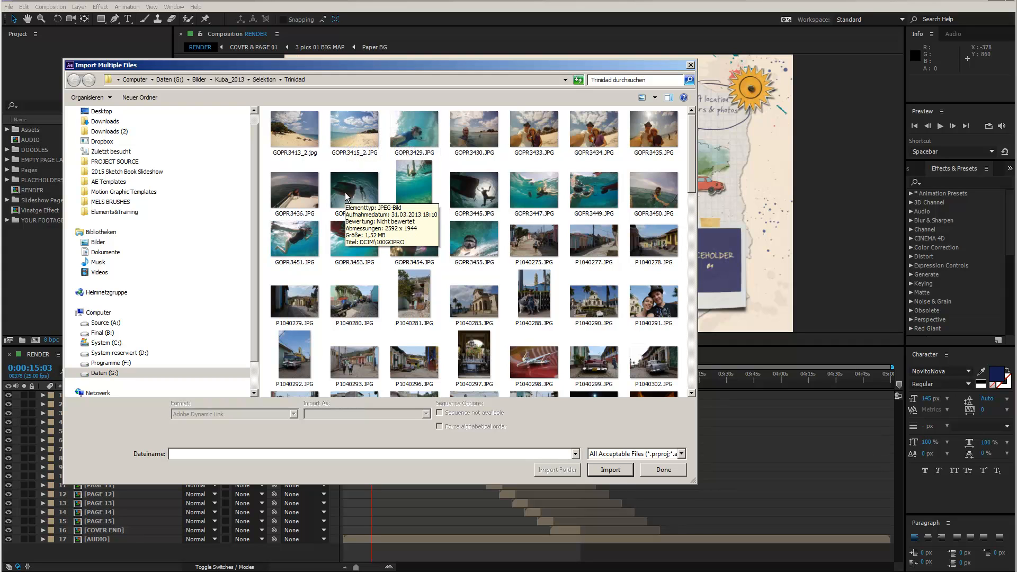
click(473, 189)
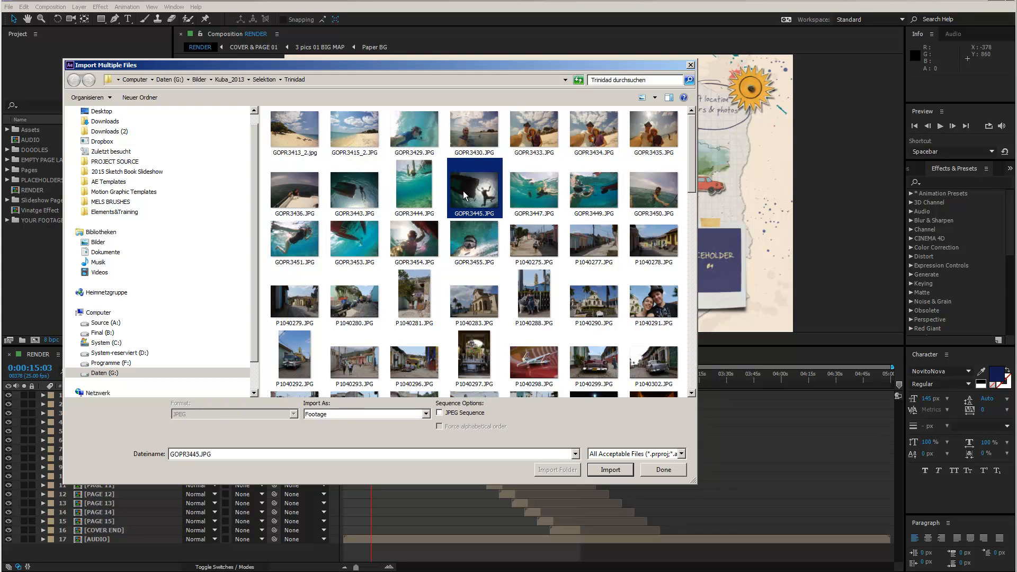
ctrl+click(359, 197)
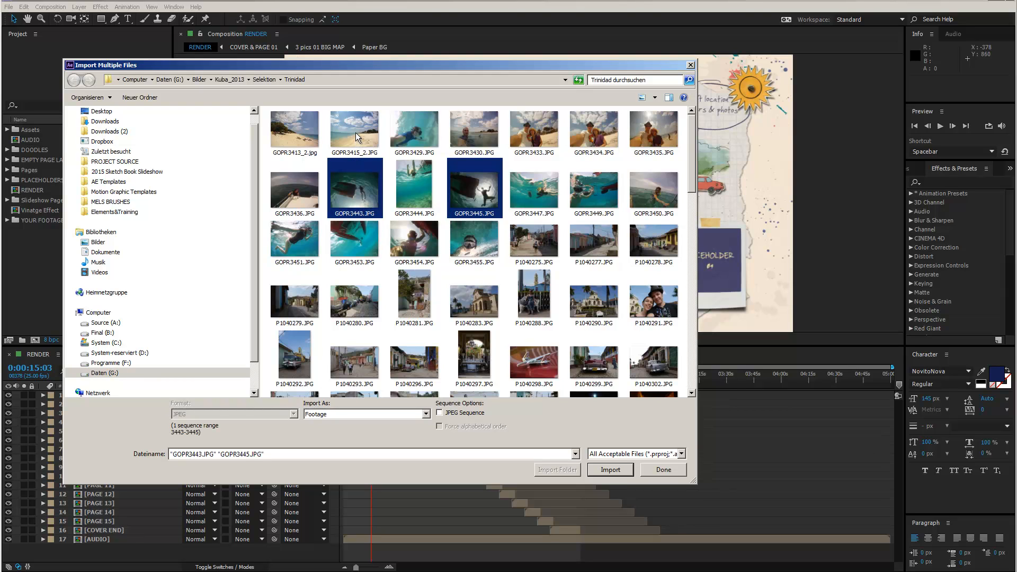
ctrl+click(355, 132)
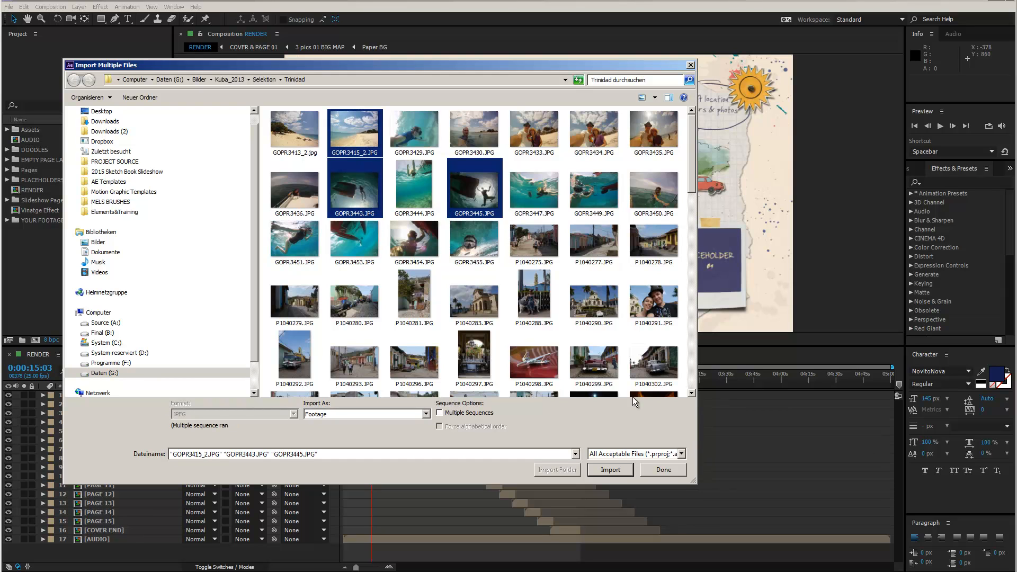
click(622, 469)
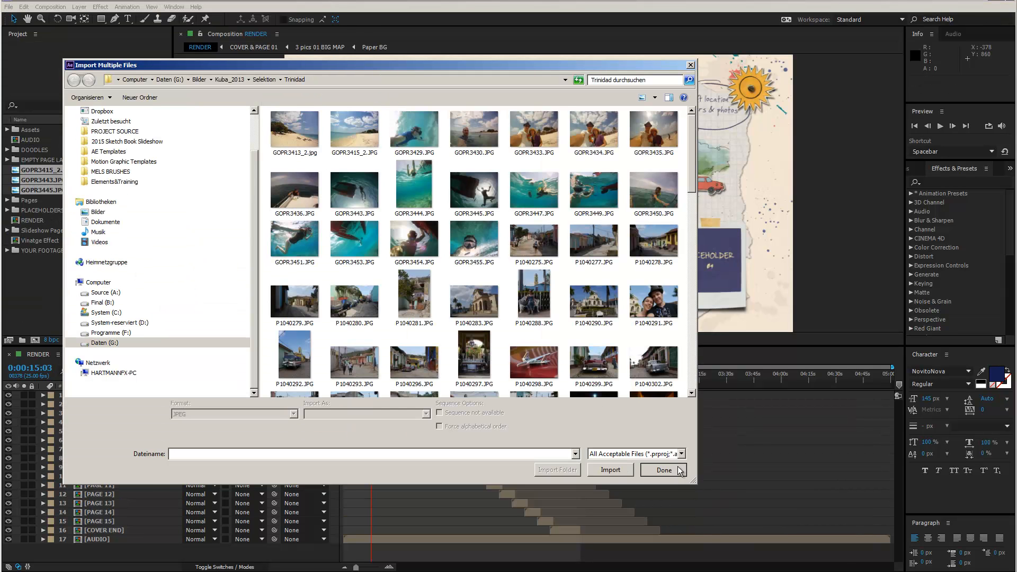
click(675, 468)
drag(23, 241, 21, 246)
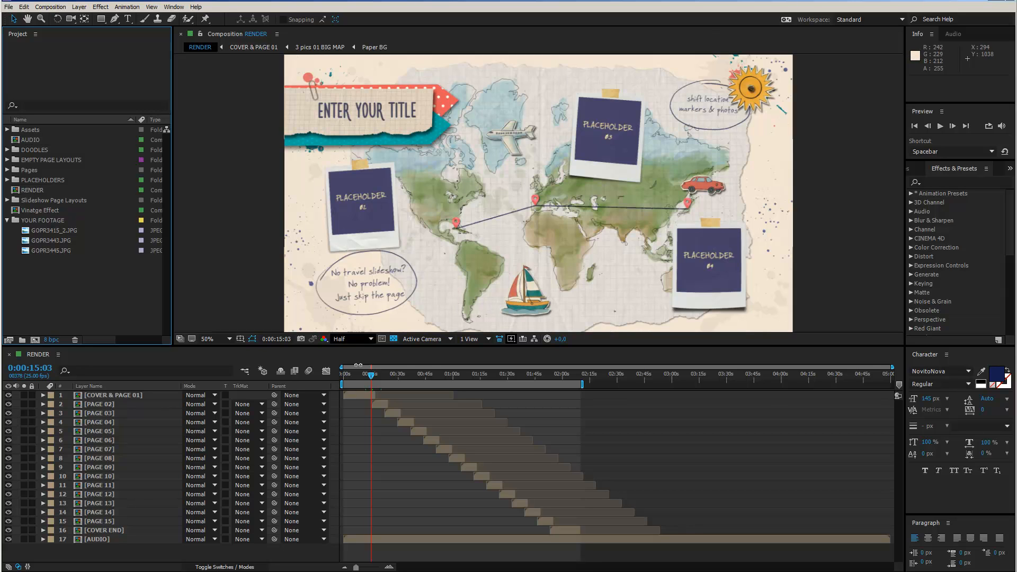
Step: Move the RENDER composition's current time to 0:00:10:19, on the world map page
click(354, 375)
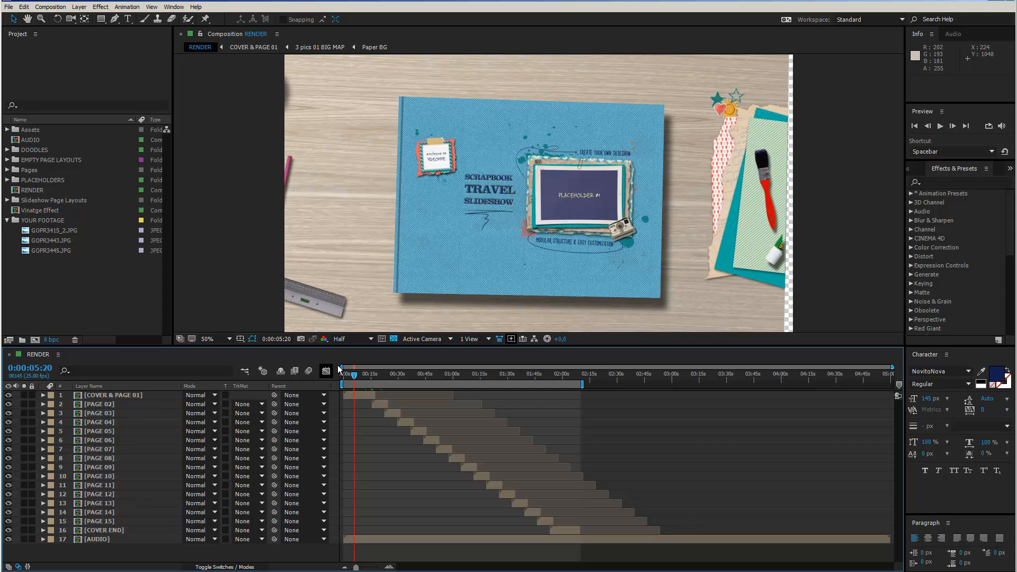
click(357, 375)
click(358, 375)
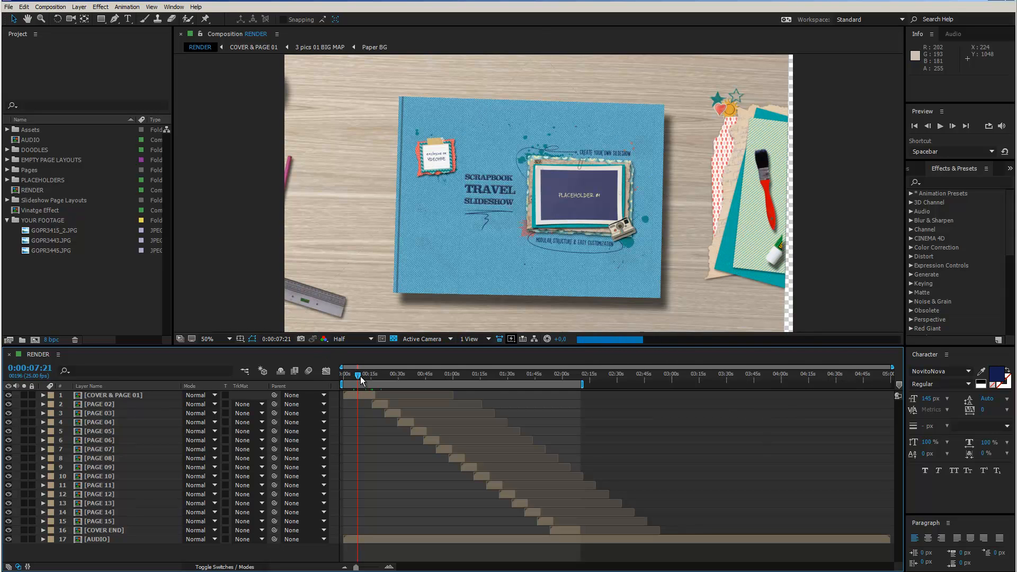
click(362, 375)
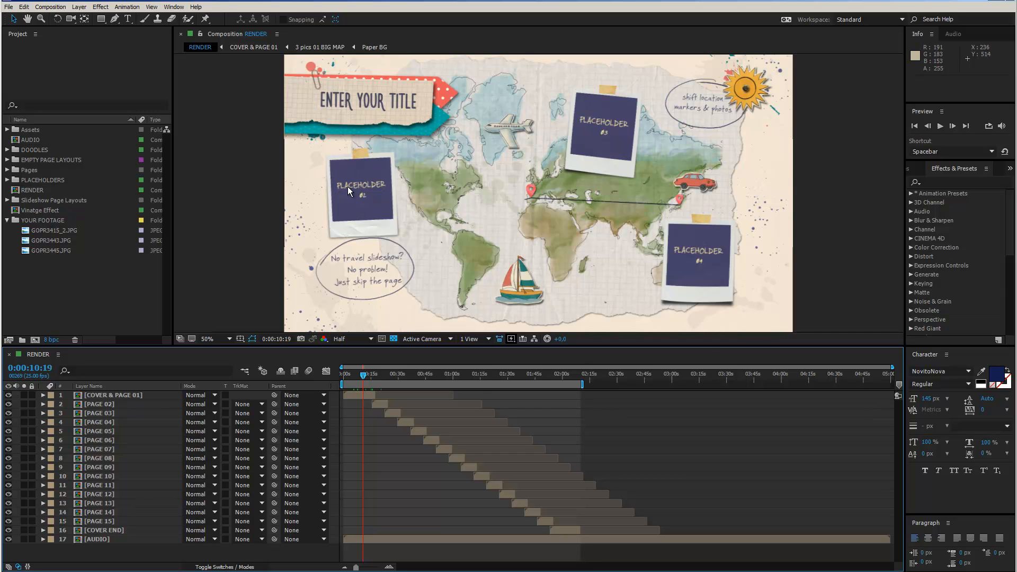
Step: Set the preview resolution to Full and inspect the numbered placeholders on the world map page up close
scroll(366, 201, up, 1)
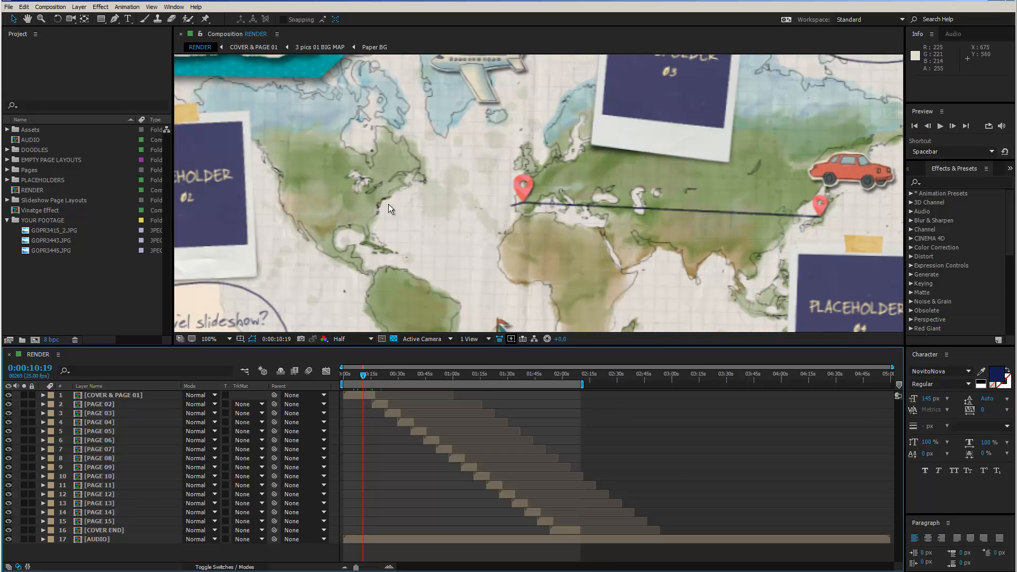
key(space)
drag(372, 197, 555, 213)
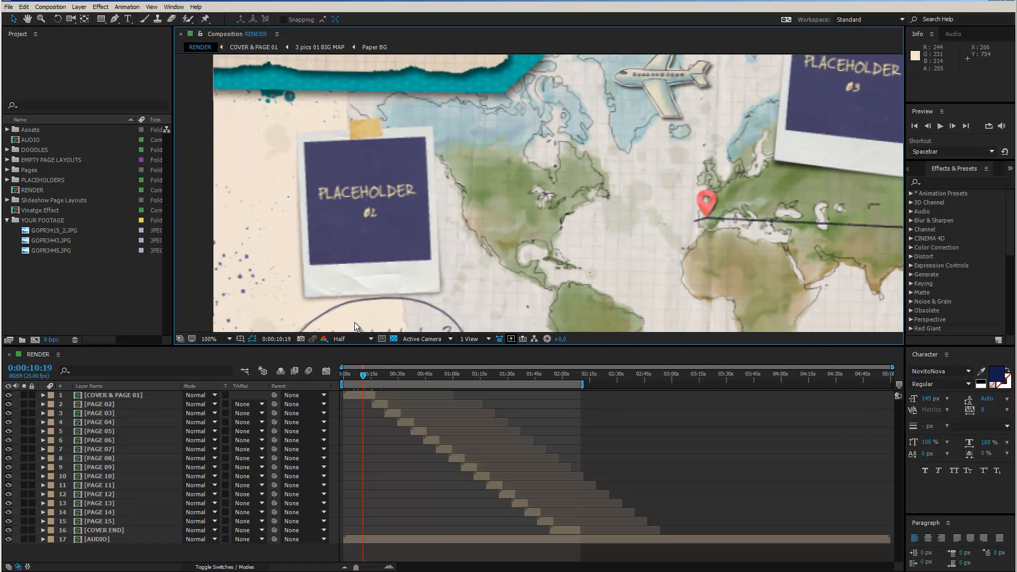
click(348, 338)
click(348, 363)
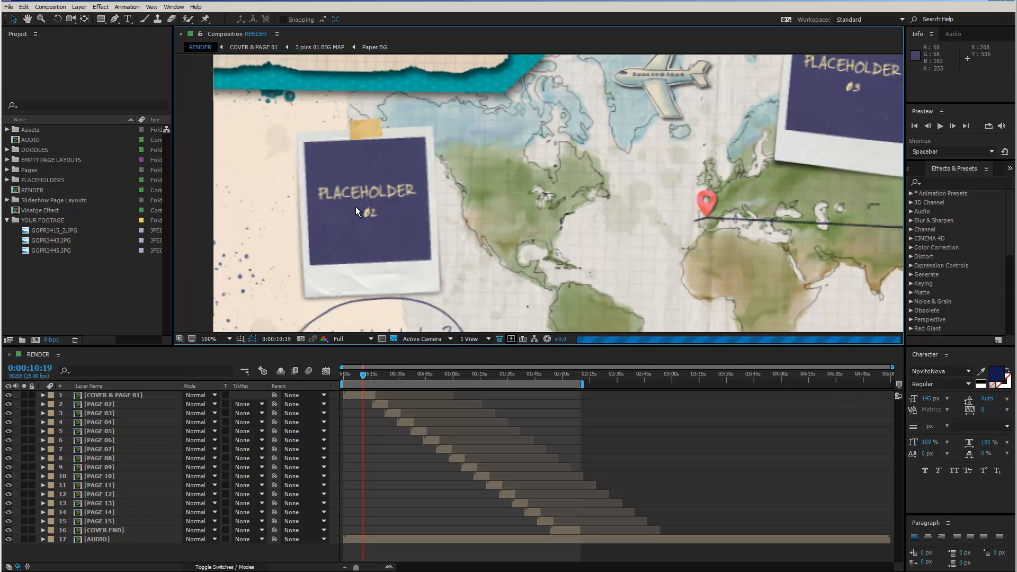
key(space)
drag(704, 199, 373, 245)
drag(783, 282, 777, 97)
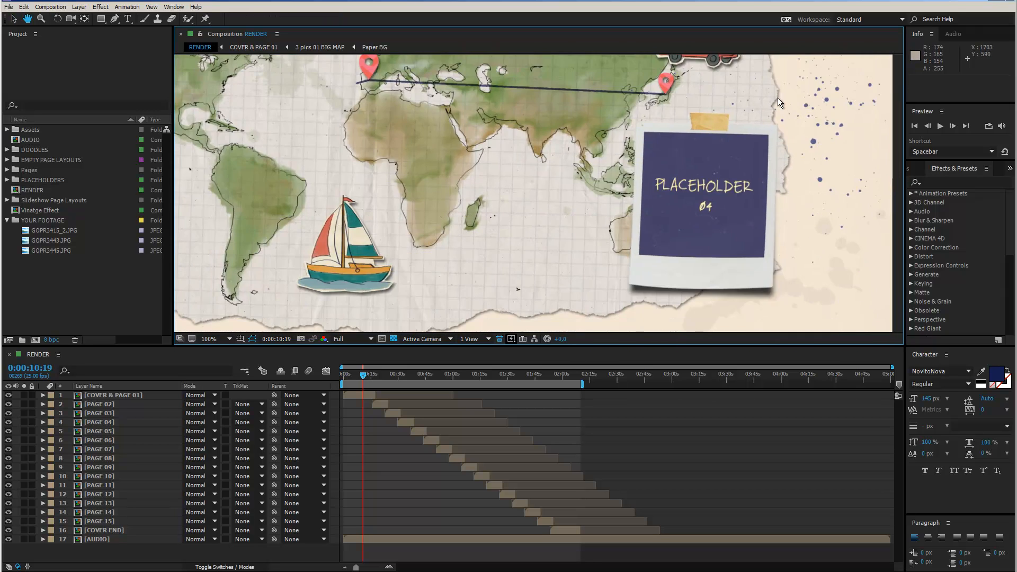
scroll(519, 179, down, 1)
key(space)
drag(431, 133, 475, 186)
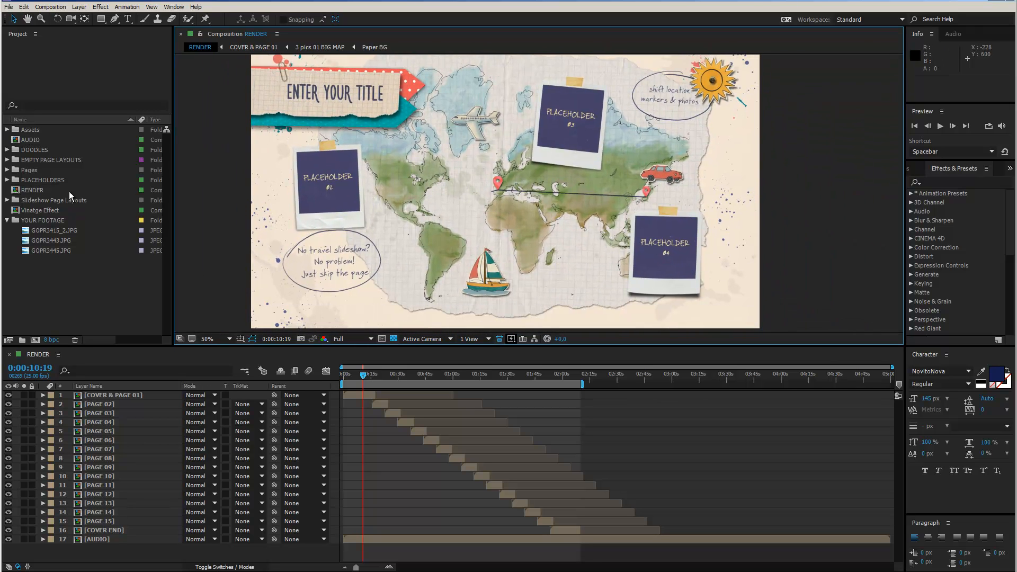
Step: Open the compositions PLACEHOLDER 02, PLACEHOLDER 03 and PLACEHOLDER 04 from the PLACEHOLDERS folder
click(42, 180)
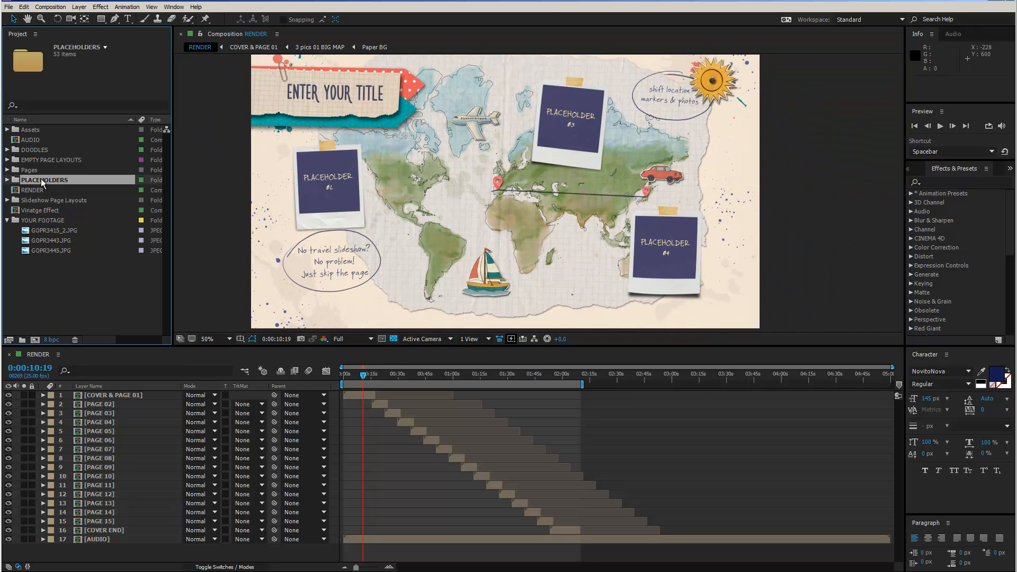
click(8, 180)
click(62, 150)
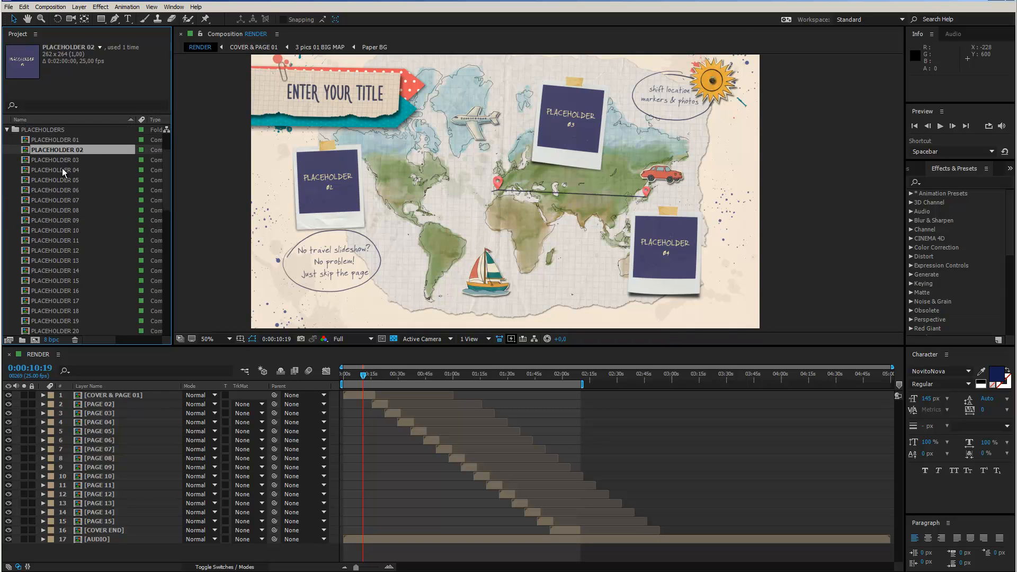
double_click(24, 155)
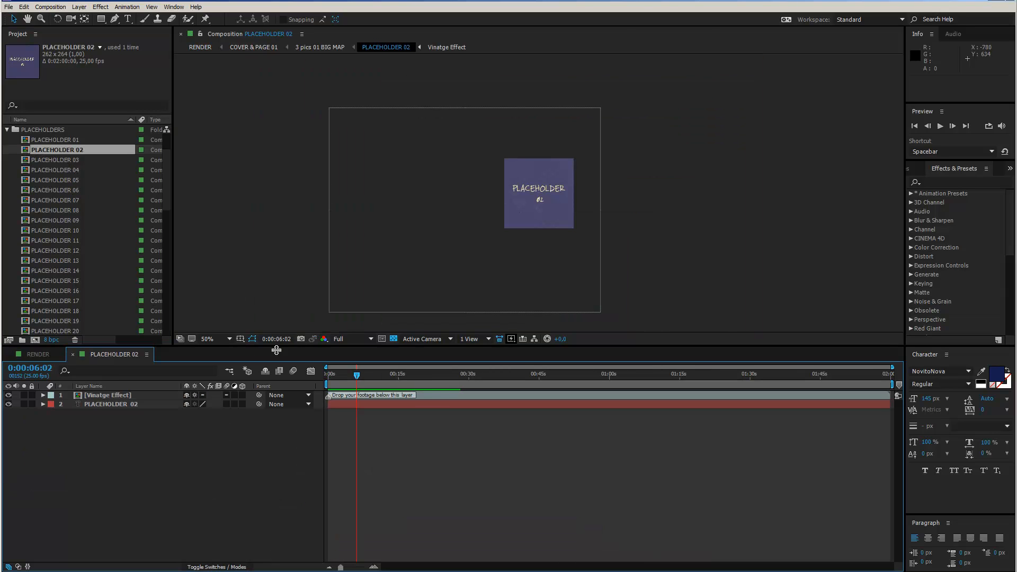
double_click(49, 157)
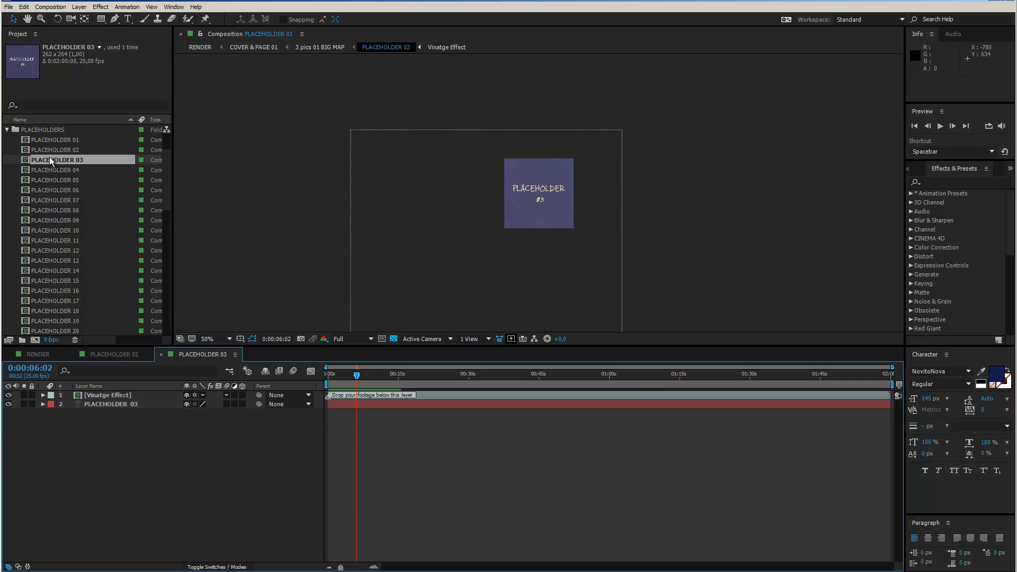
click(52, 173)
double_click(52, 173)
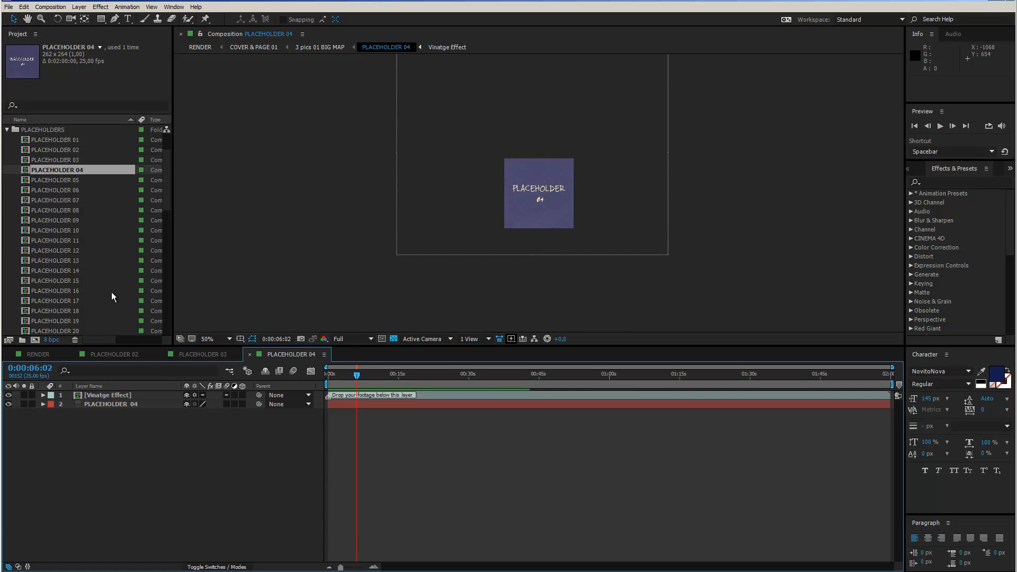
Step: Add GOPR3415_2.JPG from the YOUR FOOTAGE folder to PLACEHOLDER 02, directly below the Vinatge Effect layer
drag(167, 173, 137, 308)
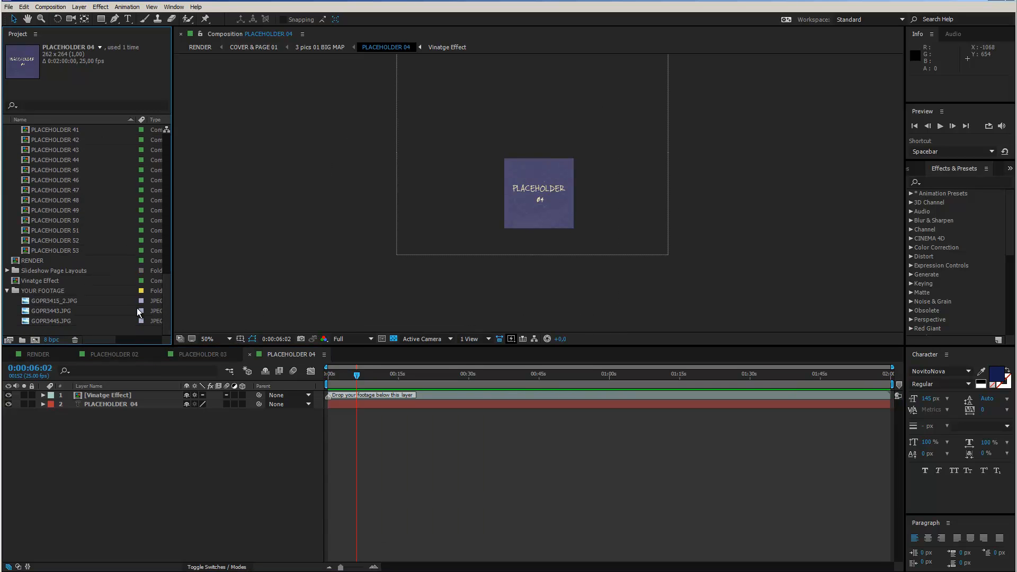
click(49, 299)
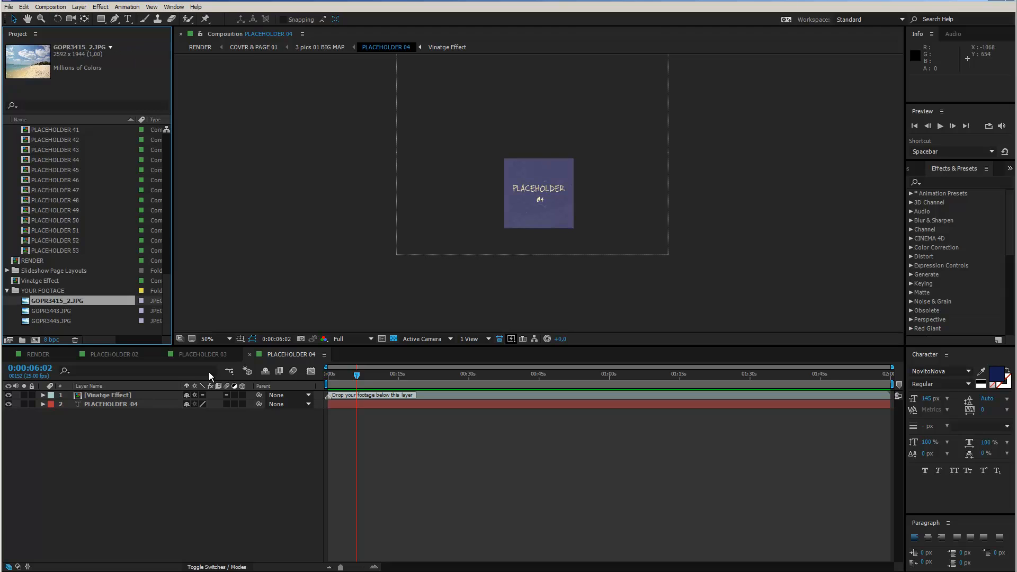
click(109, 354)
drag(27, 303, 104, 400)
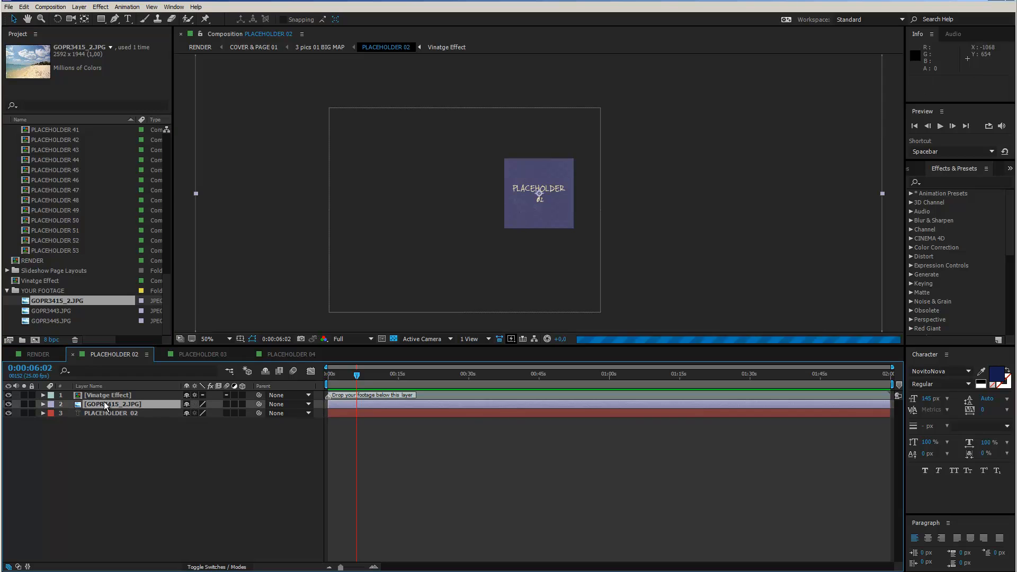
click(97, 396)
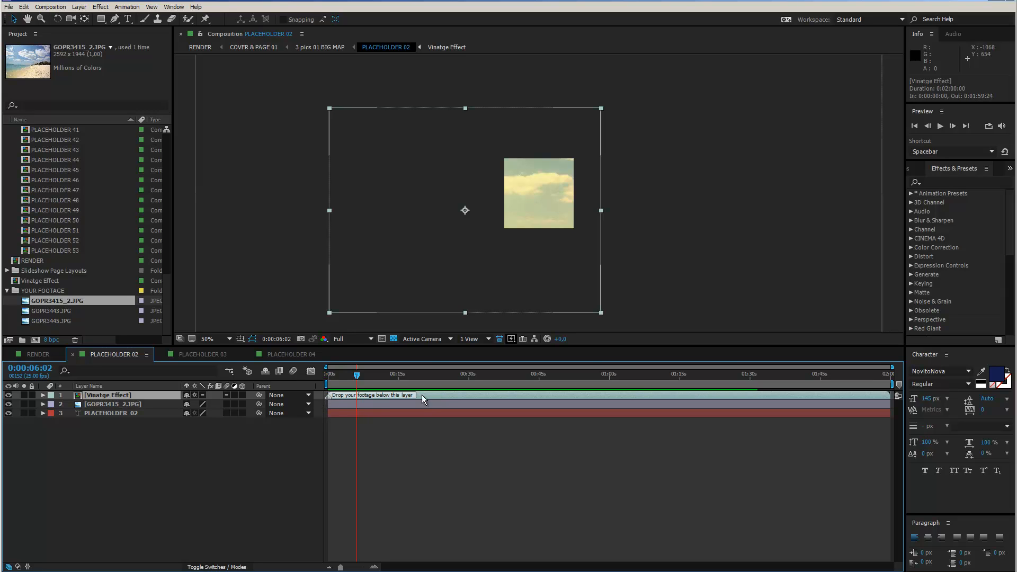
Step: Scale the GOPR3415_2.JPG layer to 15% and shift it about 32 px to the left in the frame
click(93, 404)
key(s)
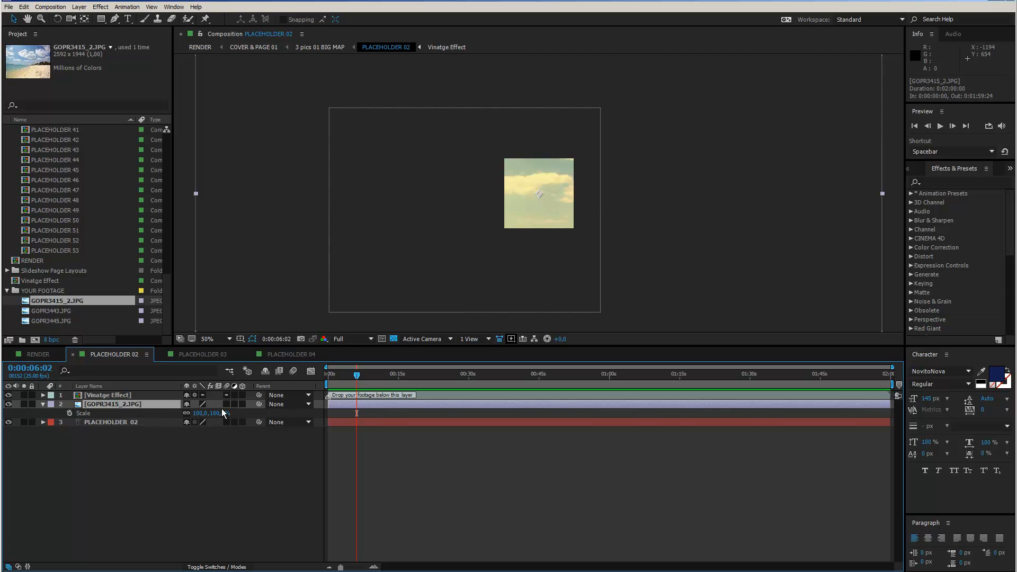
drag(222, 413, 148, 412)
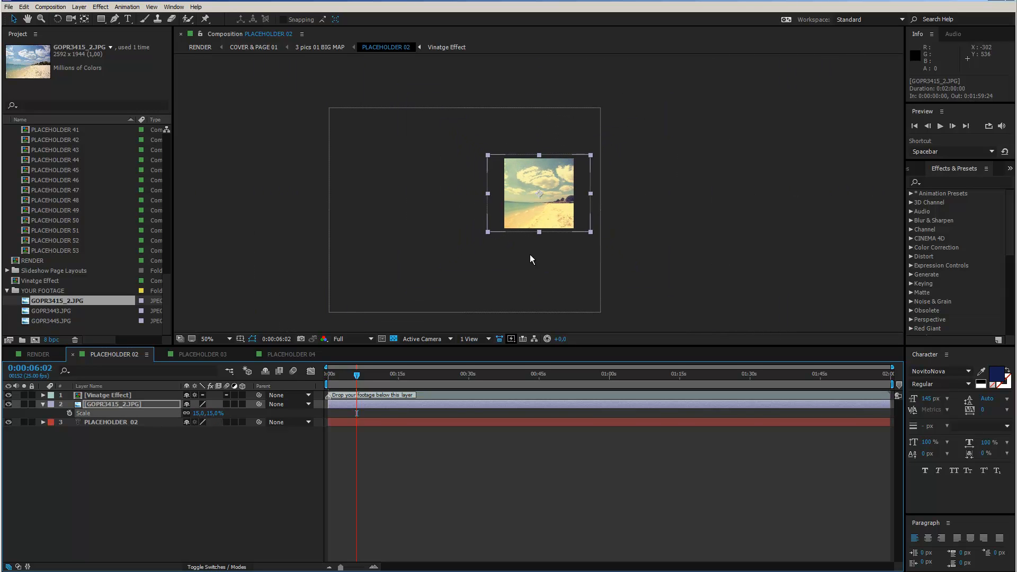
key(period)
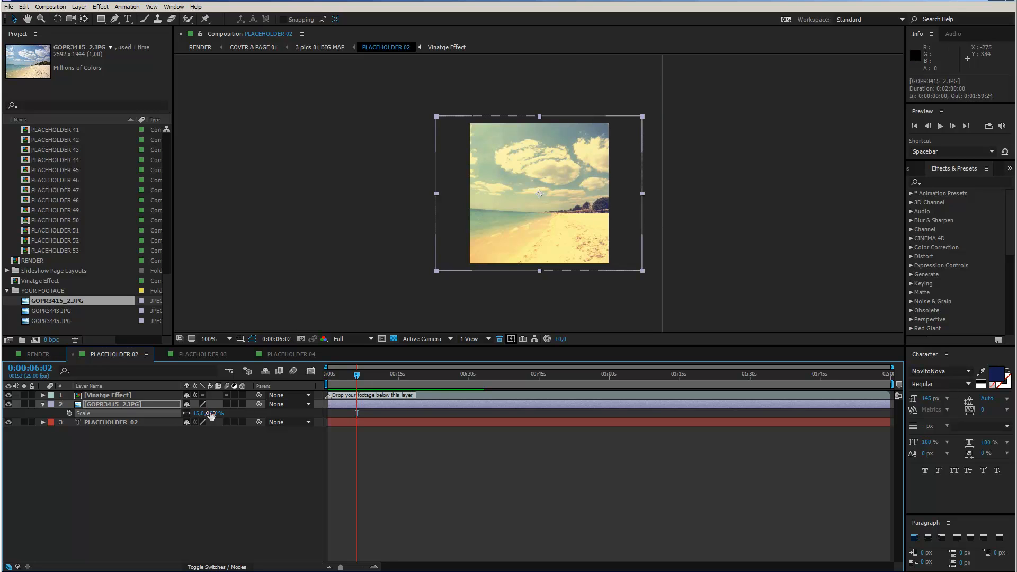
drag(574, 205, 557, 206)
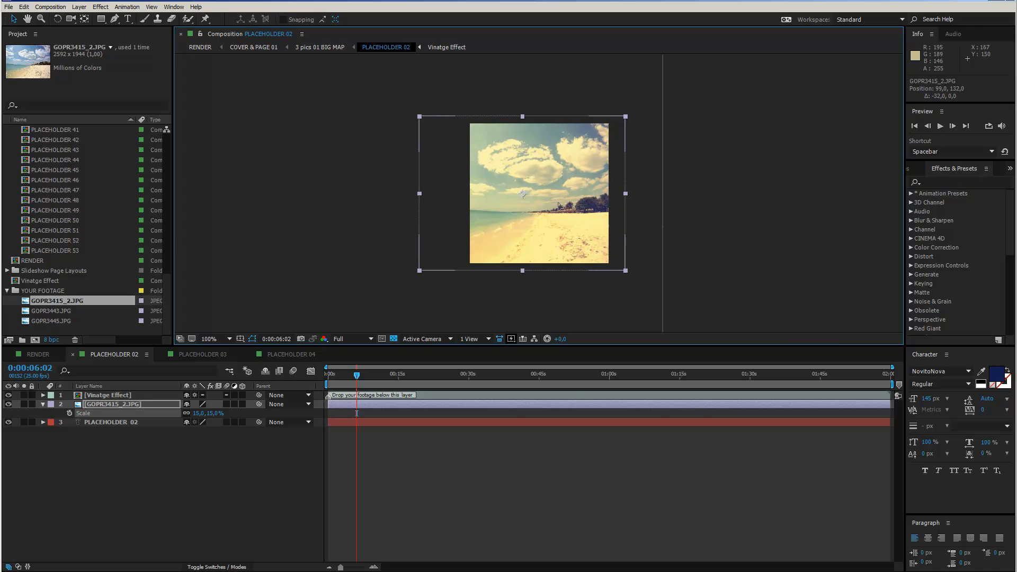
Step: Compare the beach photo with and without the Vinatge Effect by reordering the layers and toggling the effect layer's visibility
drag(94, 407, 101, 393)
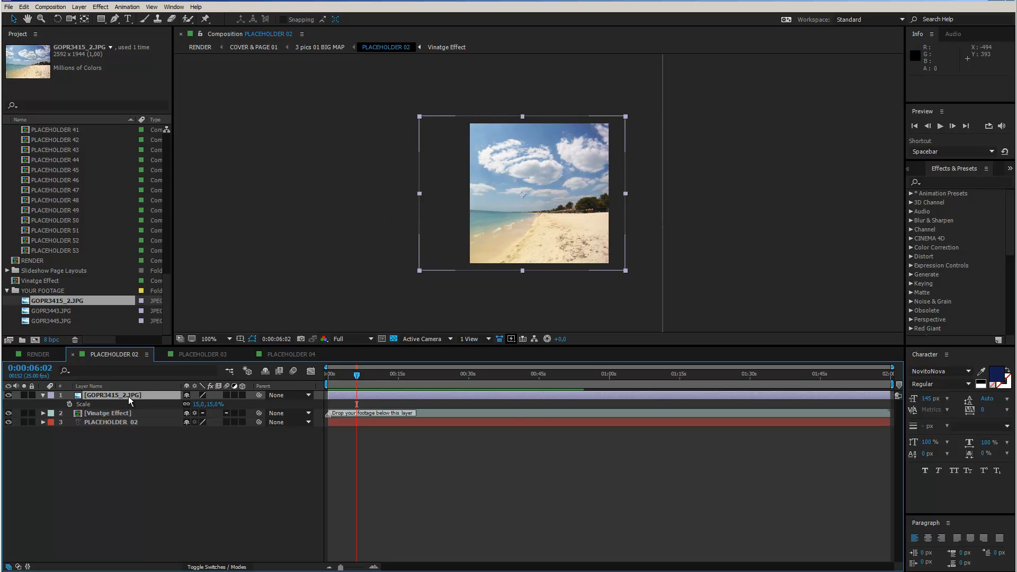
drag(128, 394, 129, 416)
key(period)
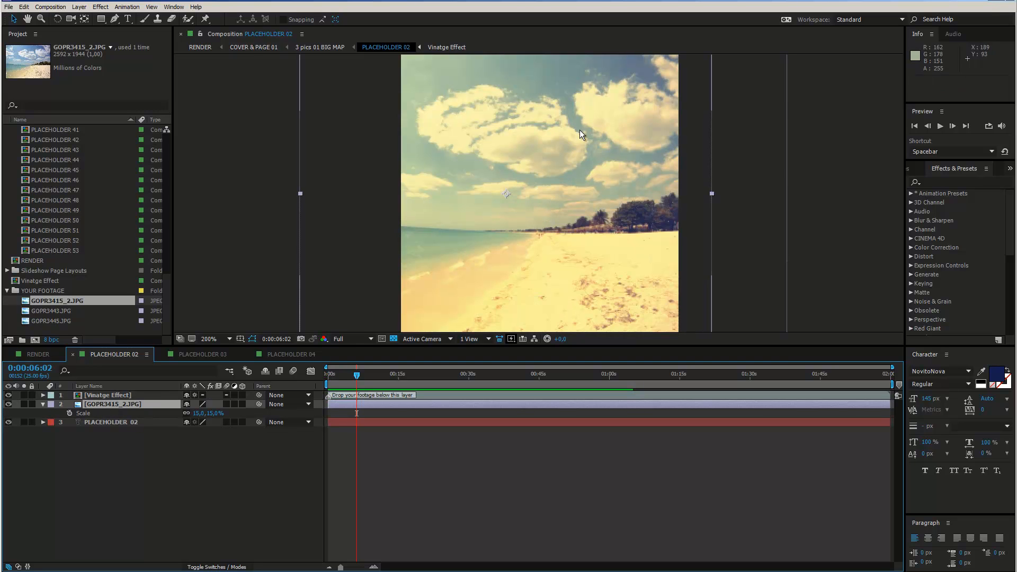
click(108, 396)
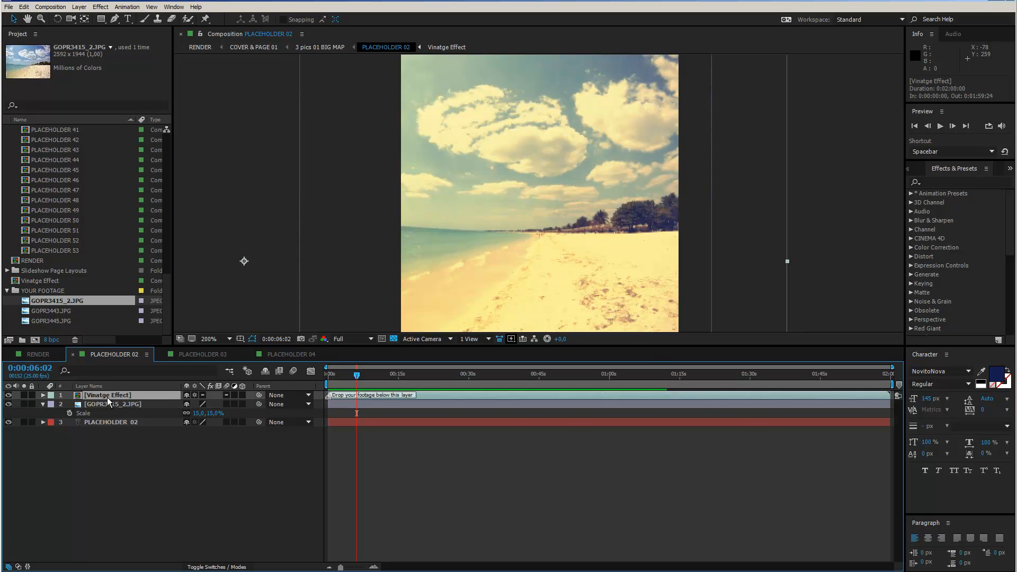
click(8, 395)
click(8, 395)
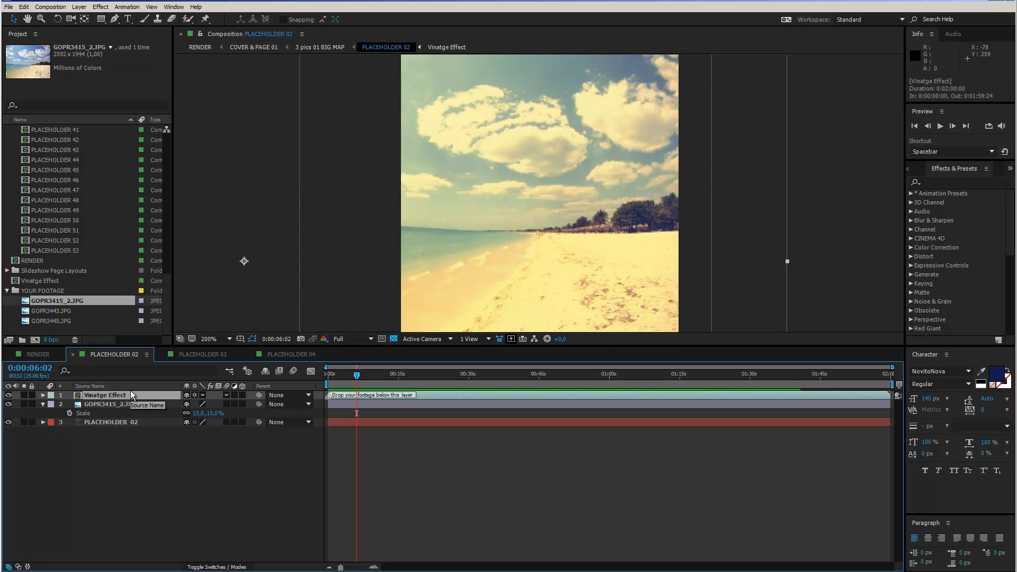
Step: Try the Vinatge Effect layer's opacity in PLACEHOLDER 02 at 25%, 100% and 50%
key(t)
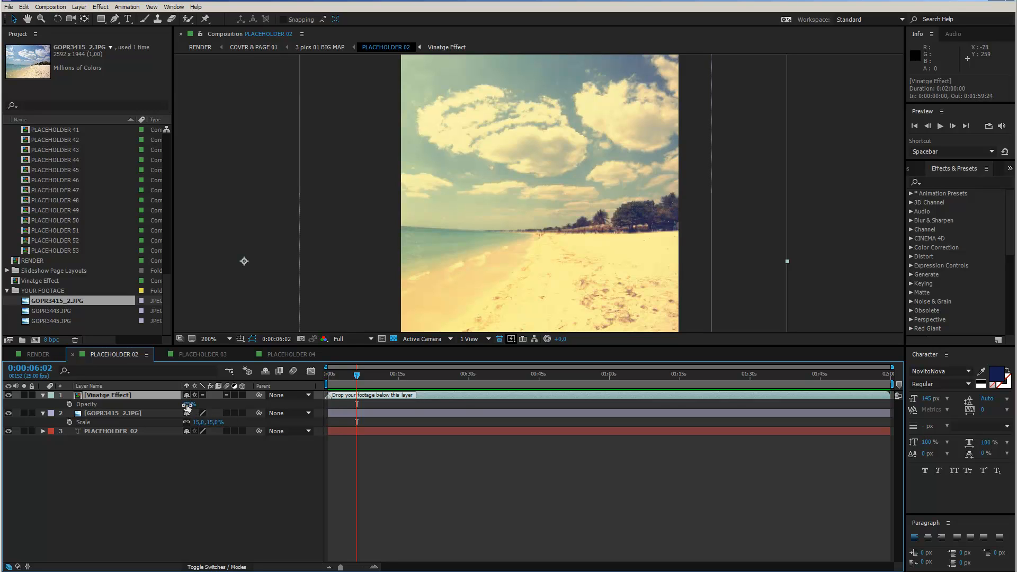
drag(189, 405, 187, 406)
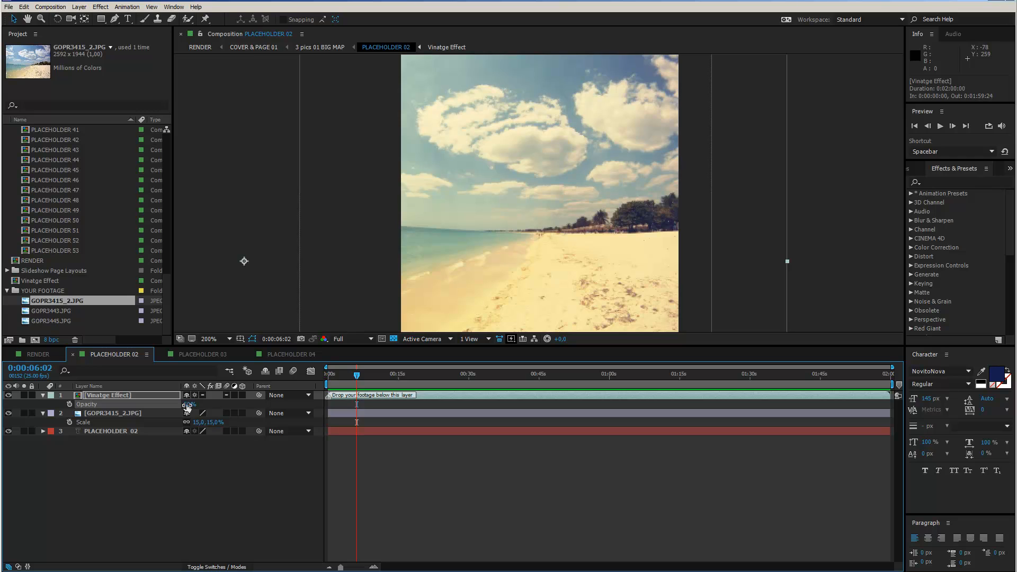
click(187, 405)
text(25)
key(Return)
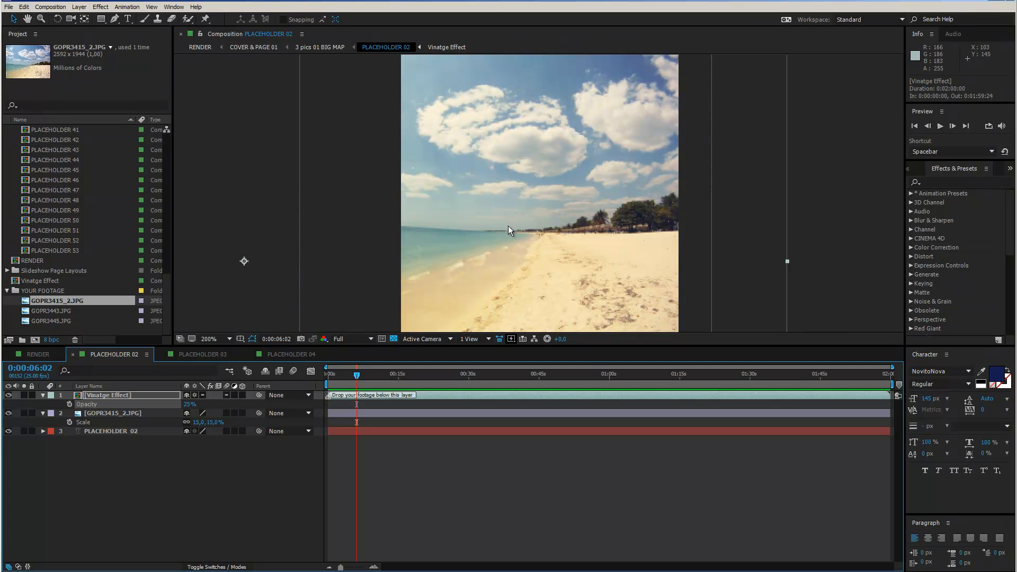
click(189, 404)
text(100)
key(Return)
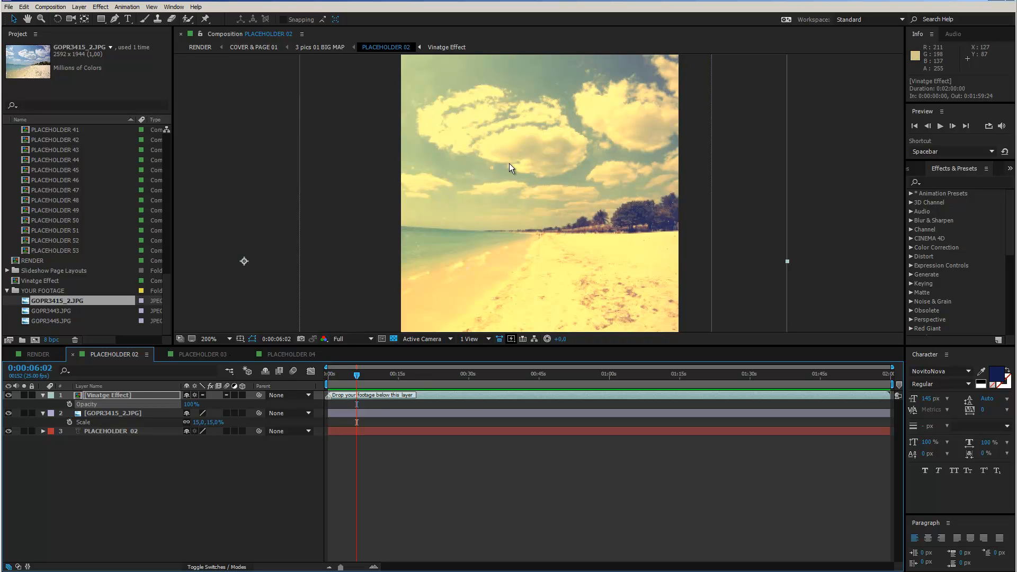
click(189, 404)
text(50)
key(Return)
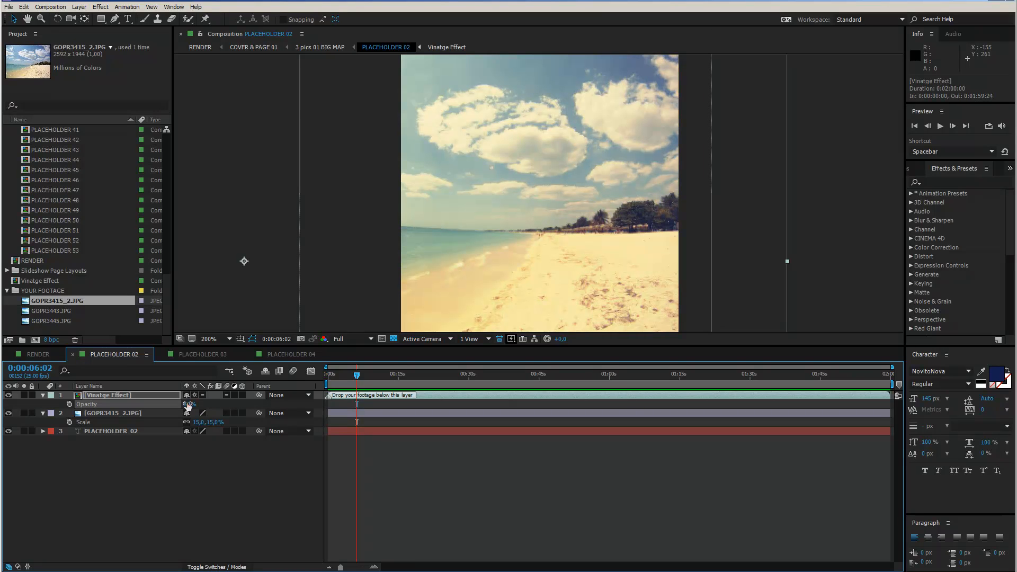
Step: Set the Vinatge Effect layer's opacity in PLACEHOLDER 02 to 60%
click(190, 404)
text(60)
key(Return)
Step: Inspect the Vinatge Effect composition by toggling its dirty_lense.jpg layer's visibility, close it and return to PLACEHOLDER 02
double_click(94, 395)
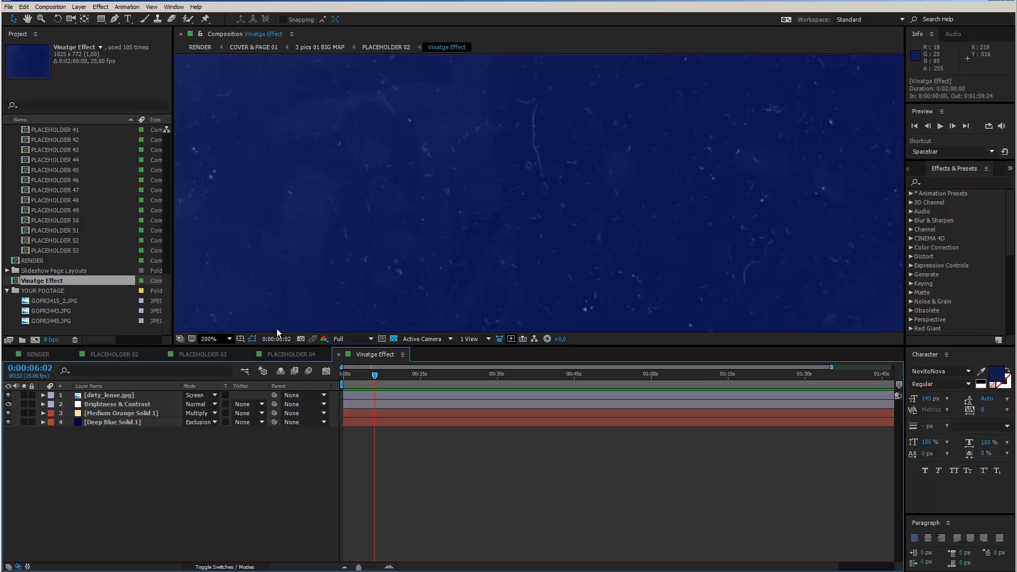
scroll(508, 246, down, 1)
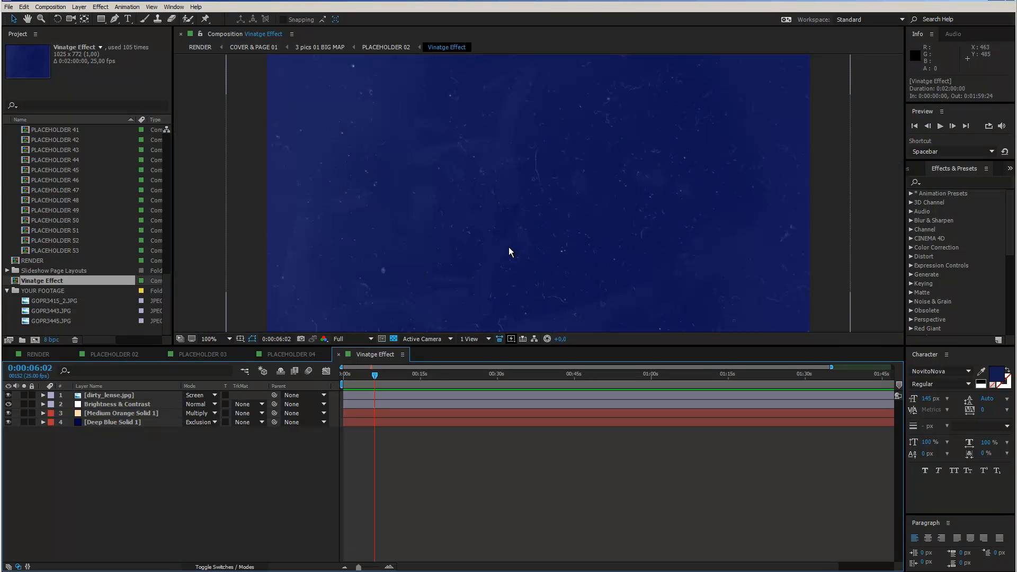
click(8, 395)
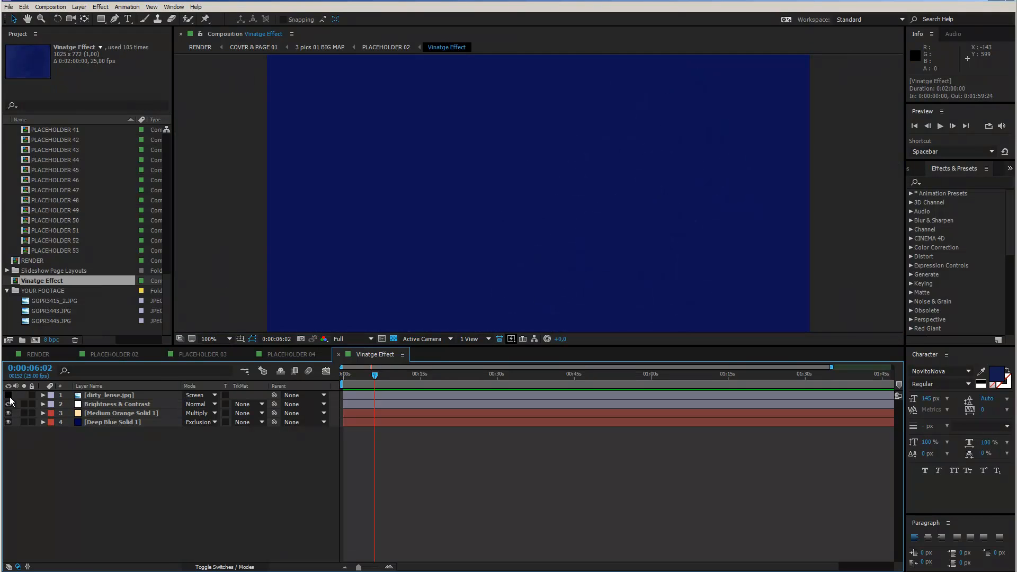
click(8, 395)
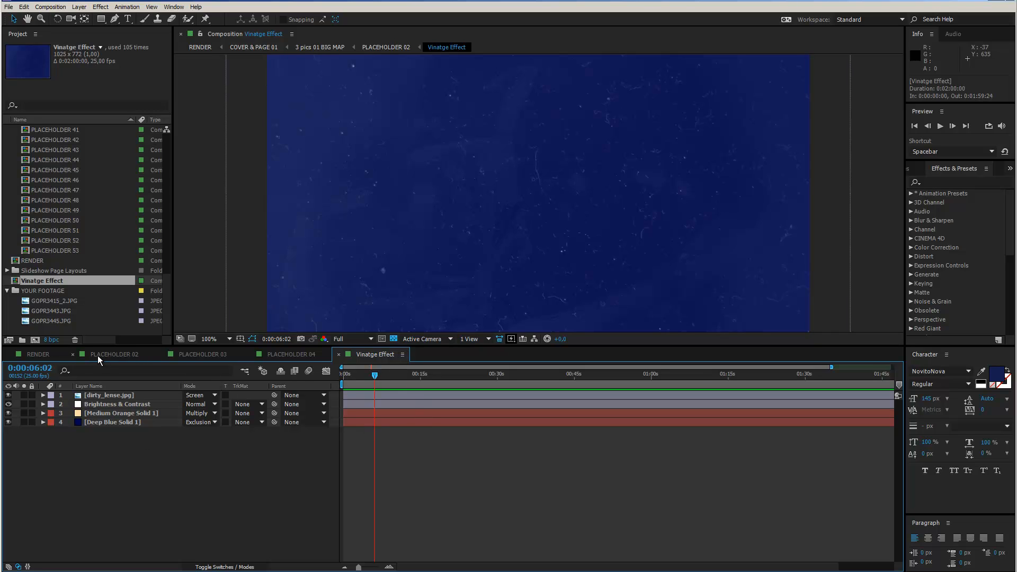
click(339, 354)
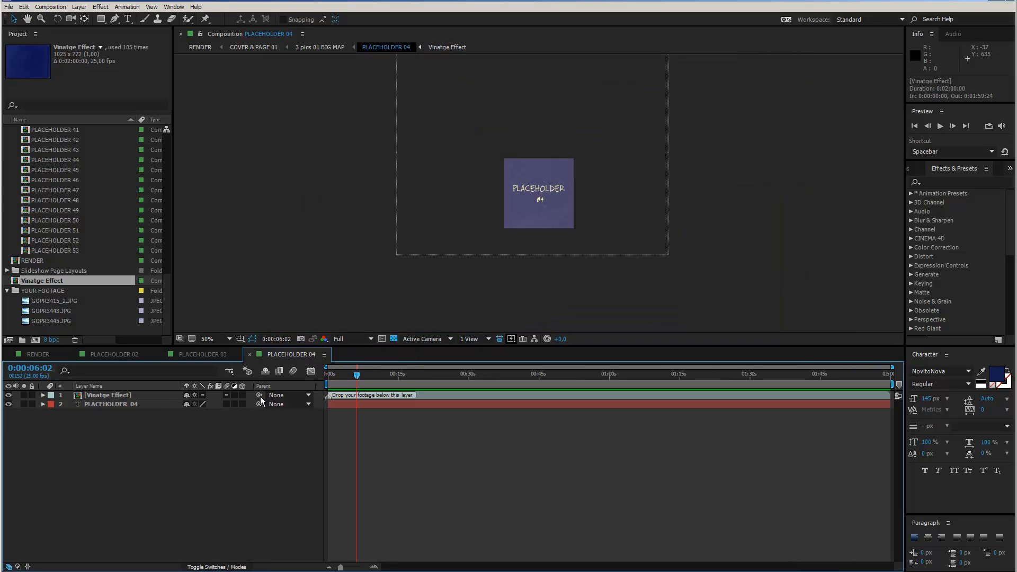
click(107, 396)
click(127, 359)
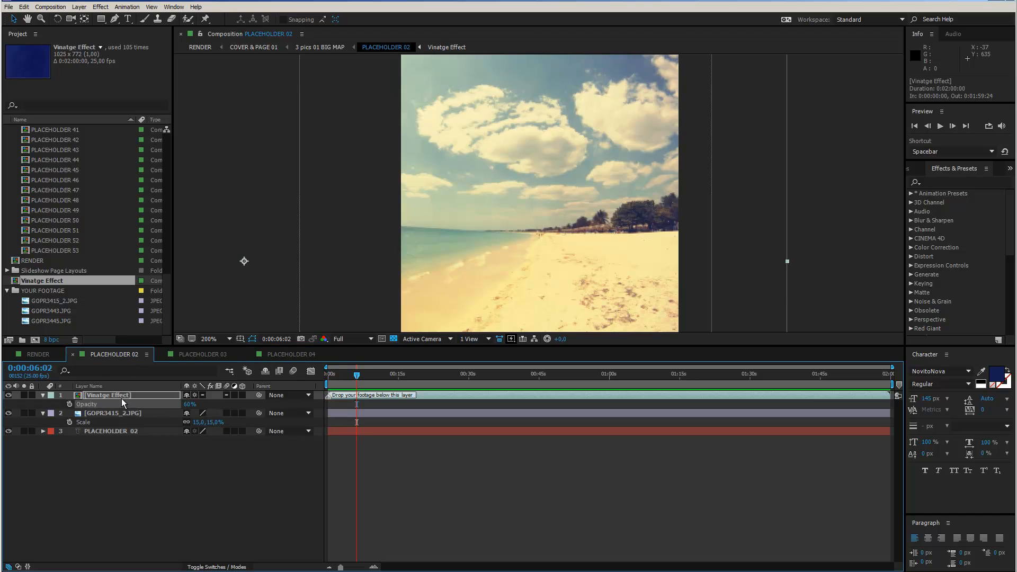
click(122, 492)
click(123, 397)
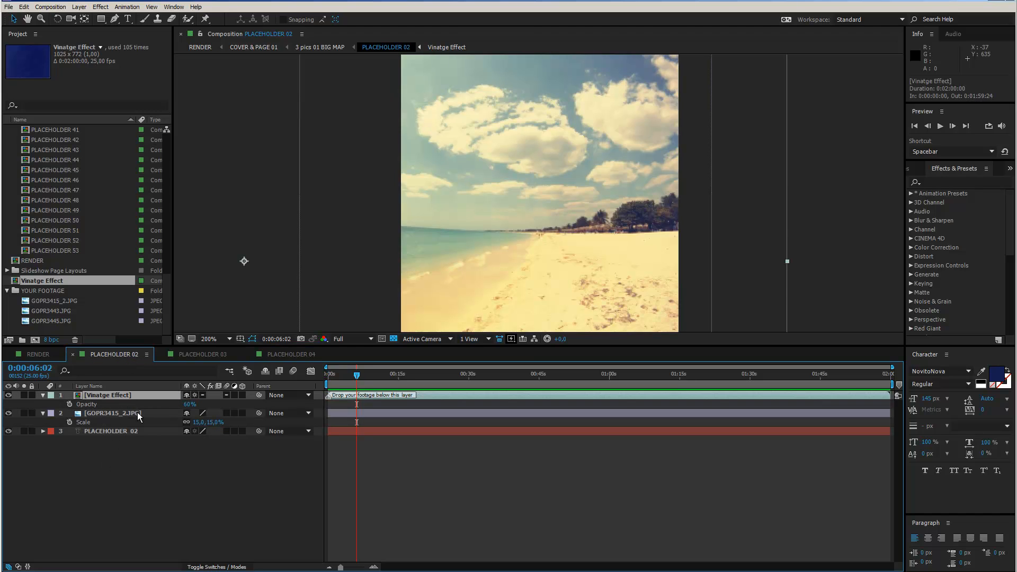
Step: Add GOPR3443.JPG below the Vinatge Effect layer in PLACEHOLDER 03 and scale it to 14%
click(207, 355)
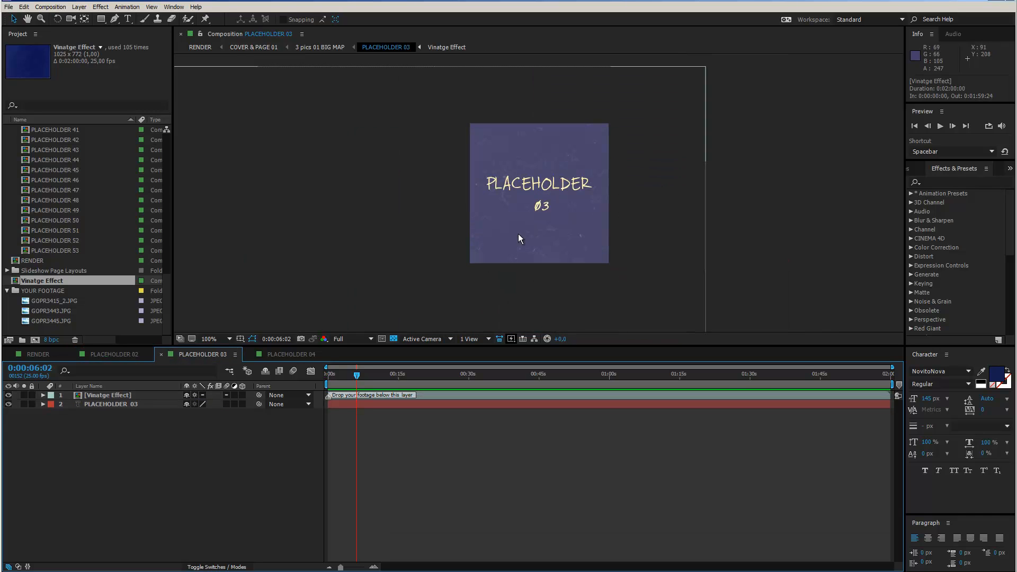
drag(40, 311, 103, 405)
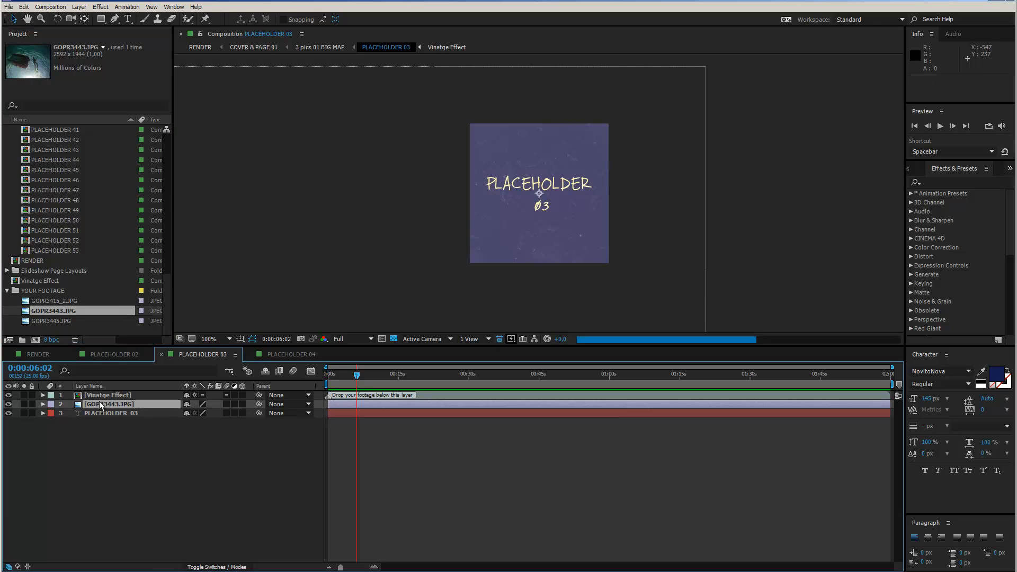
key(s)
drag(198, 414, 145, 408)
click(155, 440)
click(102, 424)
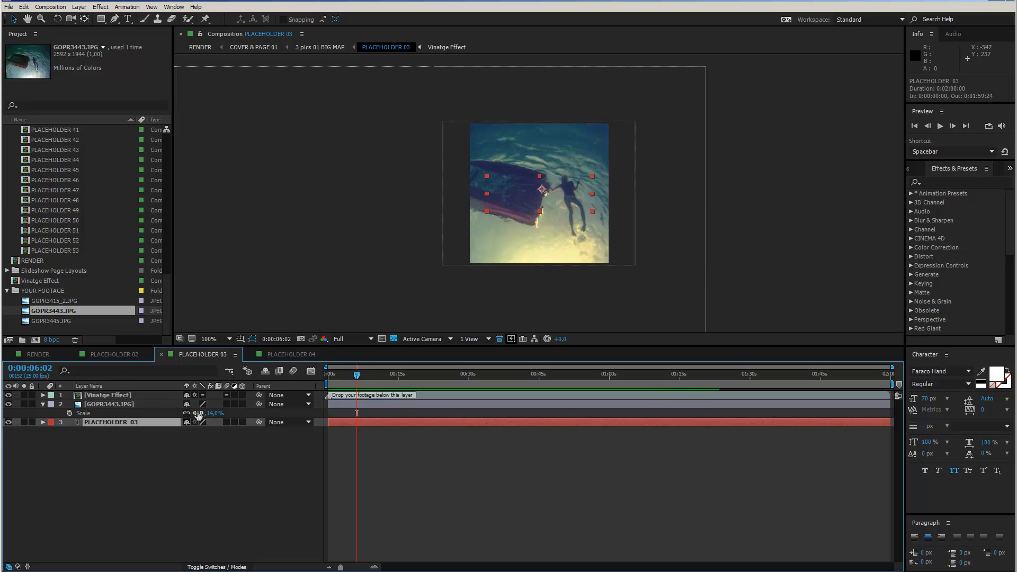
Step: Add GOPR3445.JPG below the Vinatge Effect layer in PLACEHOLDER 04 and scale it to 14%
click(303, 353)
drag(58, 320, 110, 400)
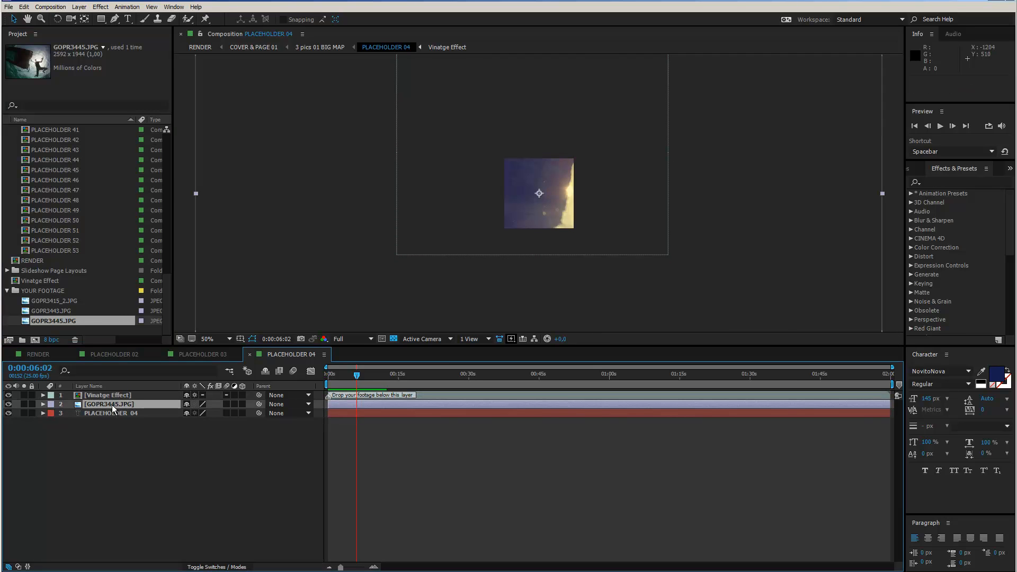
key(s)
drag(212, 417, 170, 408)
drag(167, 408, 162, 407)
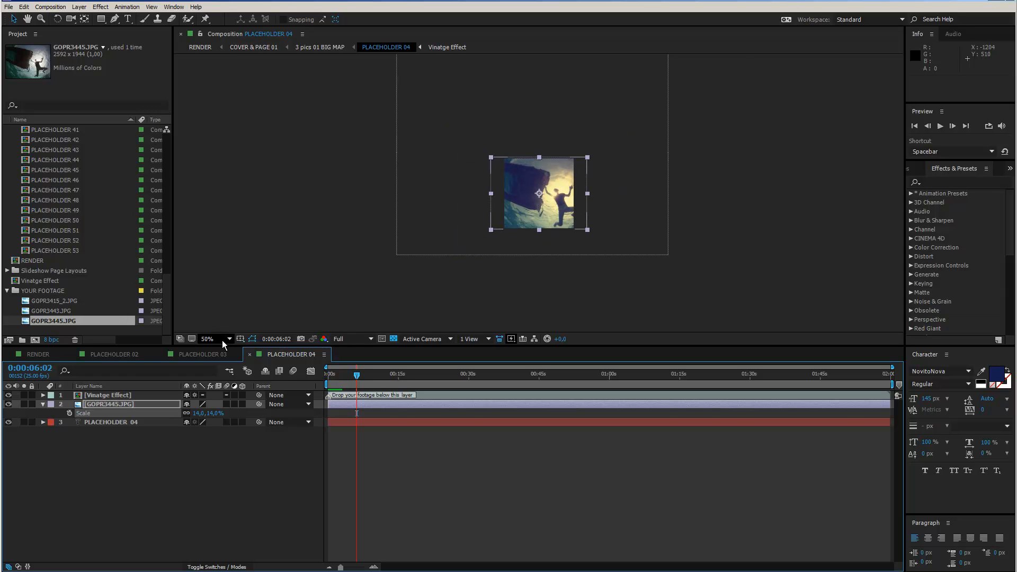
click(209, 355)
click(275, 354)
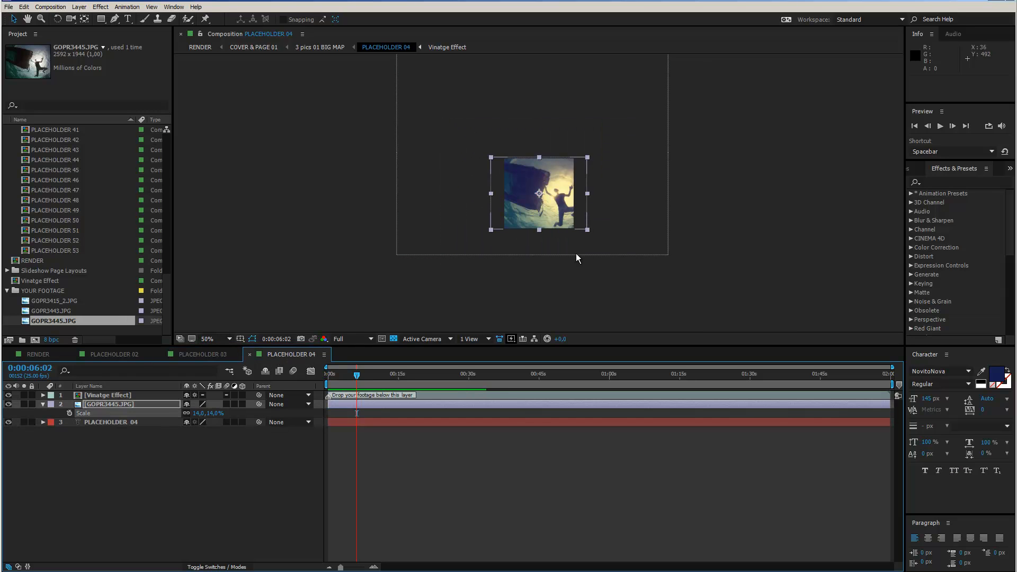
Step: Set the Vinatge Effect layer's opacity in PLACEHOLDER 04 to 100%
key(period)
key(period)
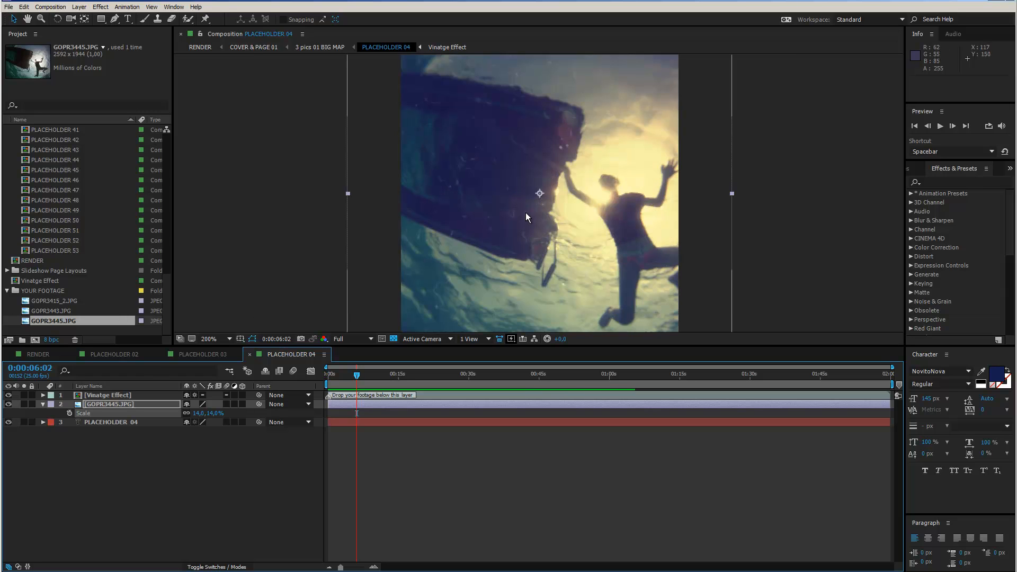
click(120, 396)
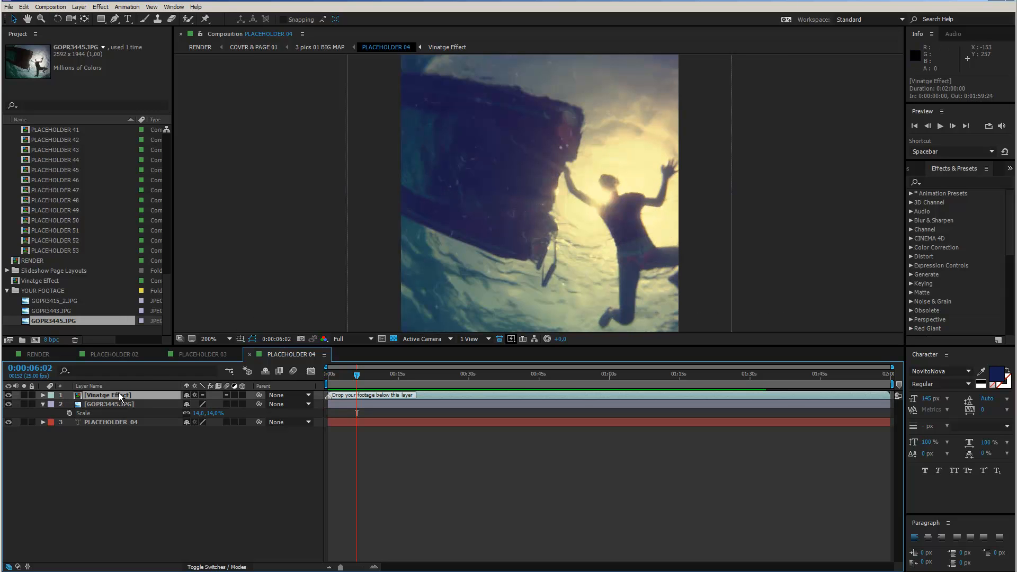
key(t)
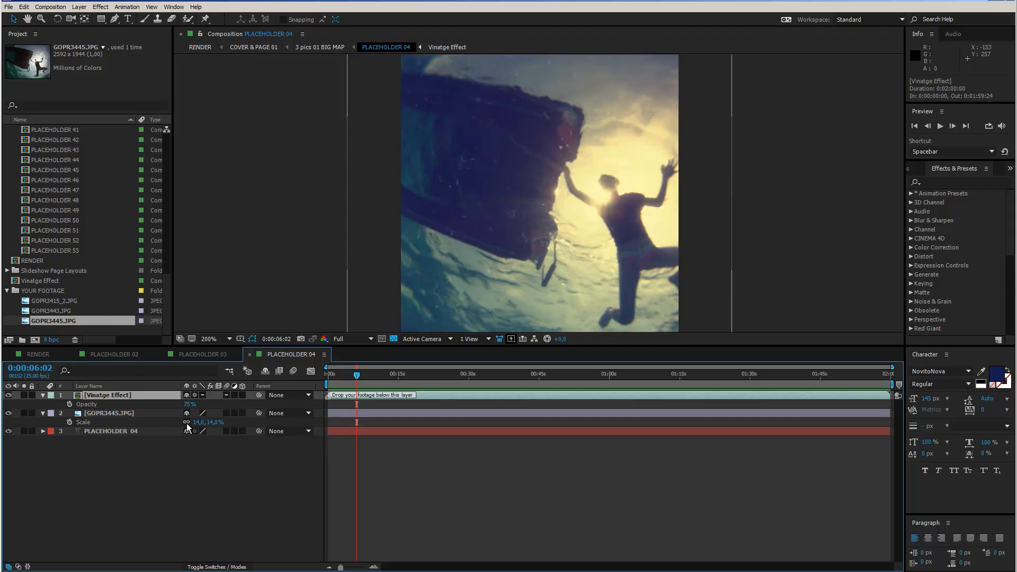
click(191, 405)
click(190, 404)
text(100)
key(Return)
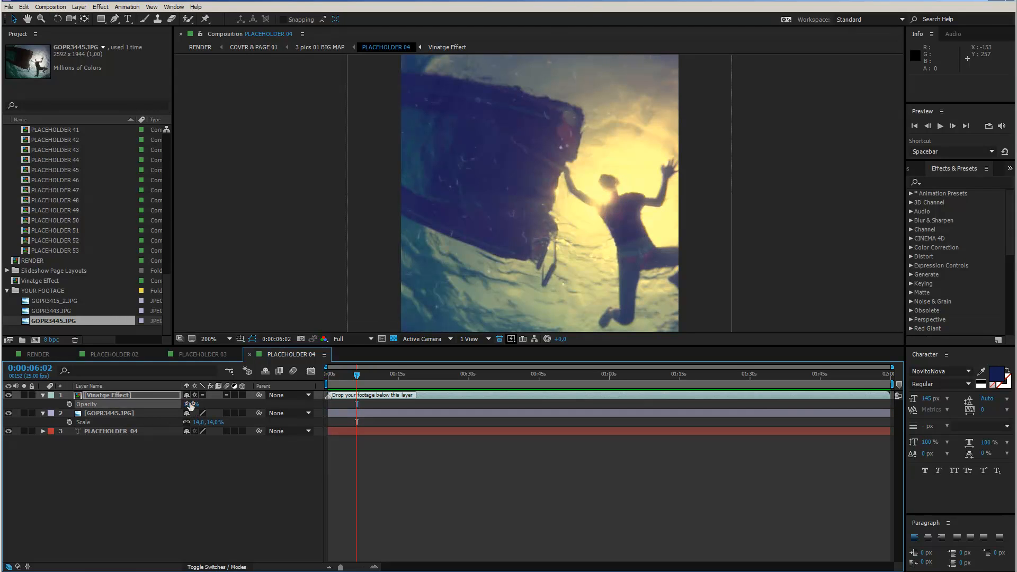
Step: Set the Vinatge Effect layer's opacity in PLACEHOLDER 03 to 100%
click(202, 351)
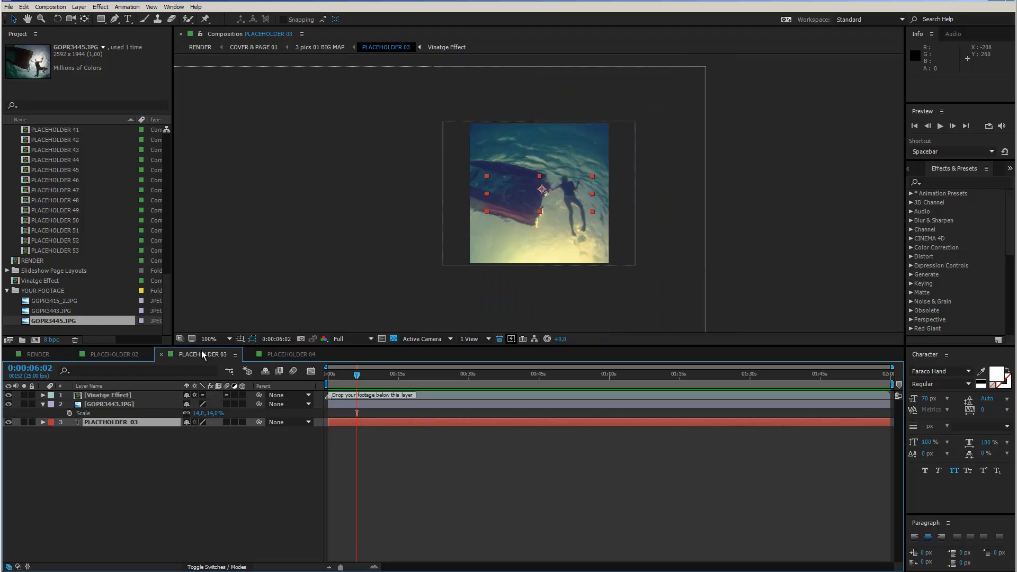
click(116, 396)
key(t)
click(188, 404)
text(100)
key(Return)
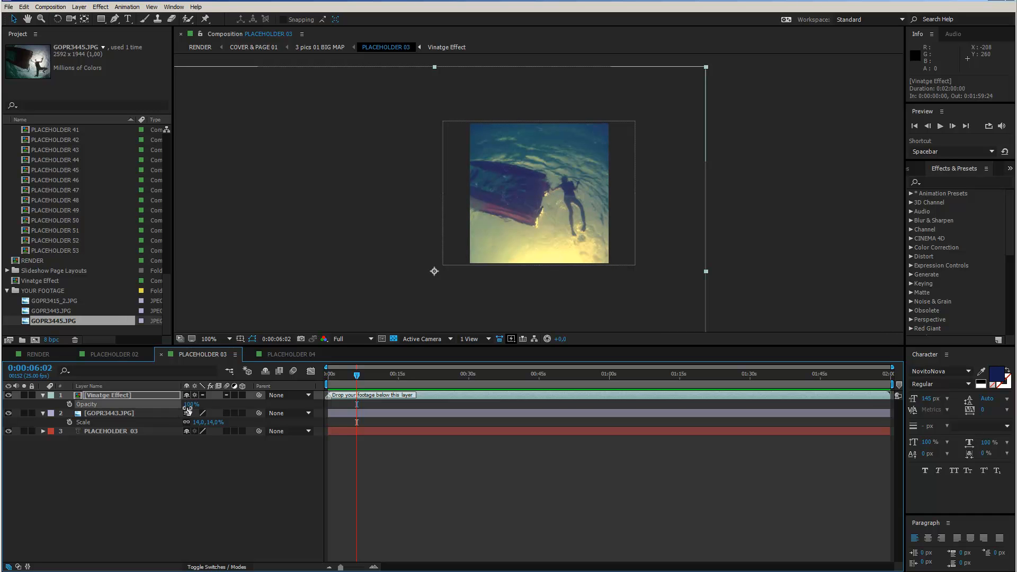
Step: Open COVER & PAGE 01 from the RENDER composition and view the cover at 0:00:02:03 and the map page at 0:00:08:12
click(40, 353)
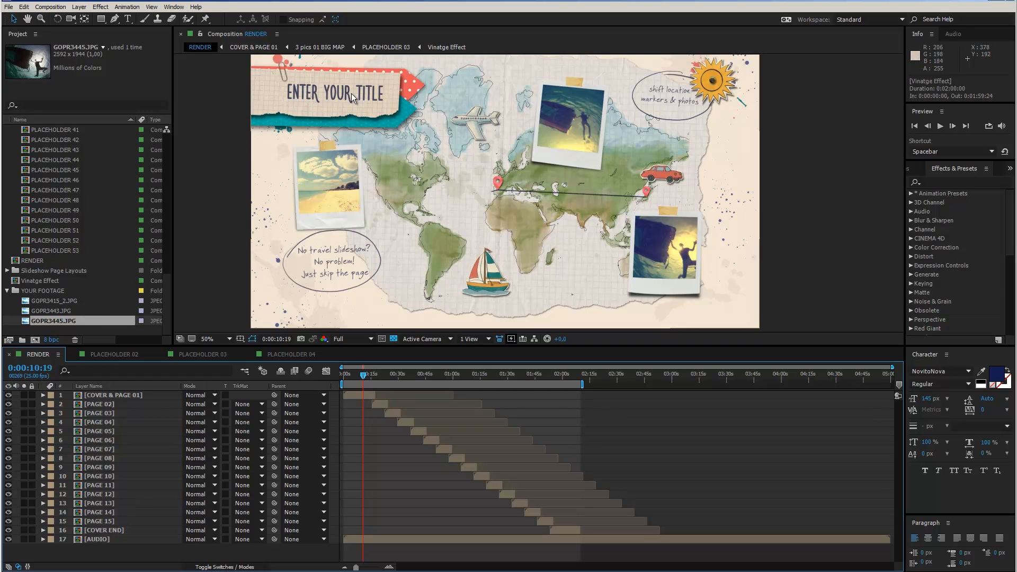
click(108, 395)
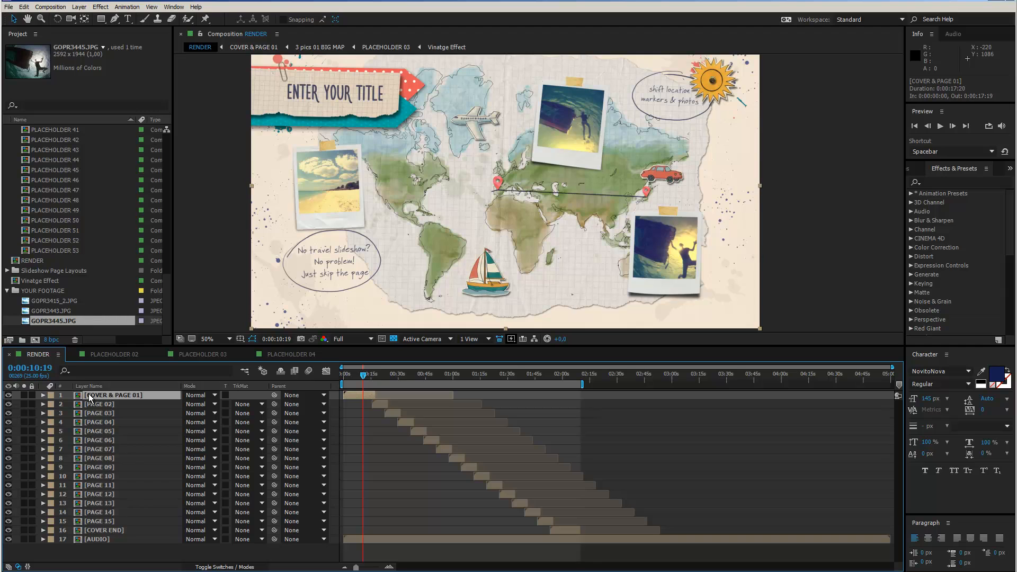
double_click(90, 396)
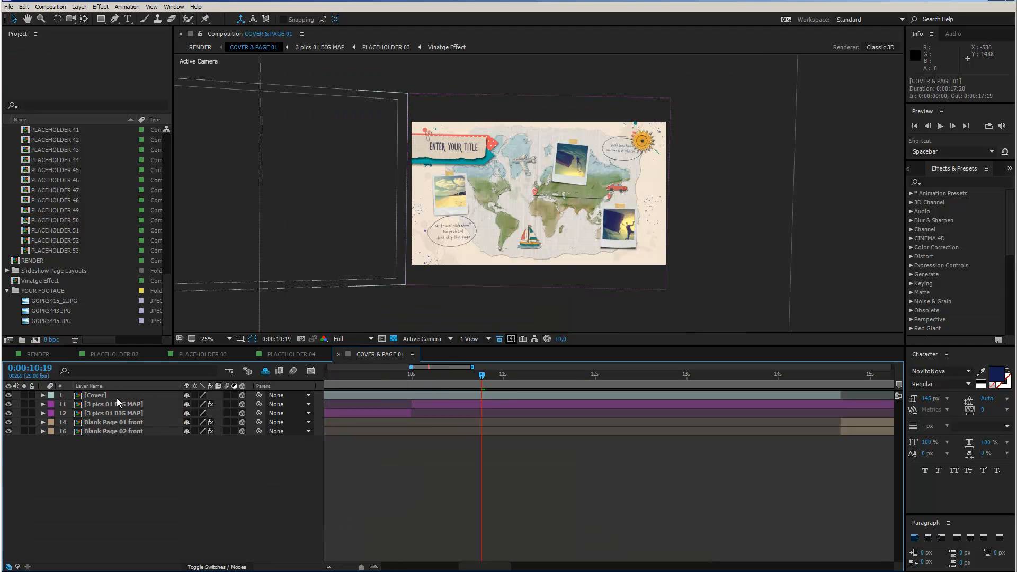
click(90, 396)
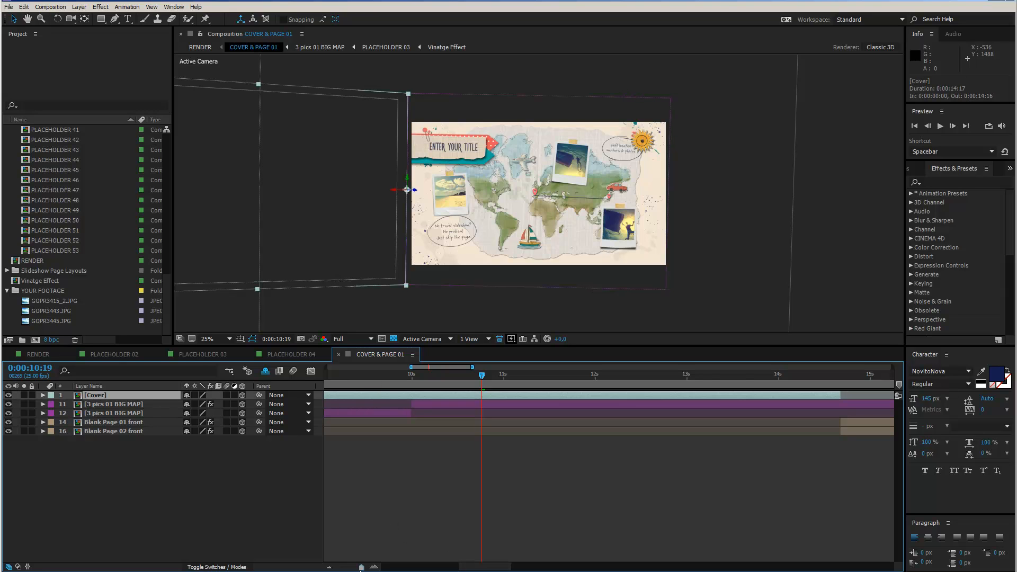
drag(362, 567, 347, 568)
click(354, 377)
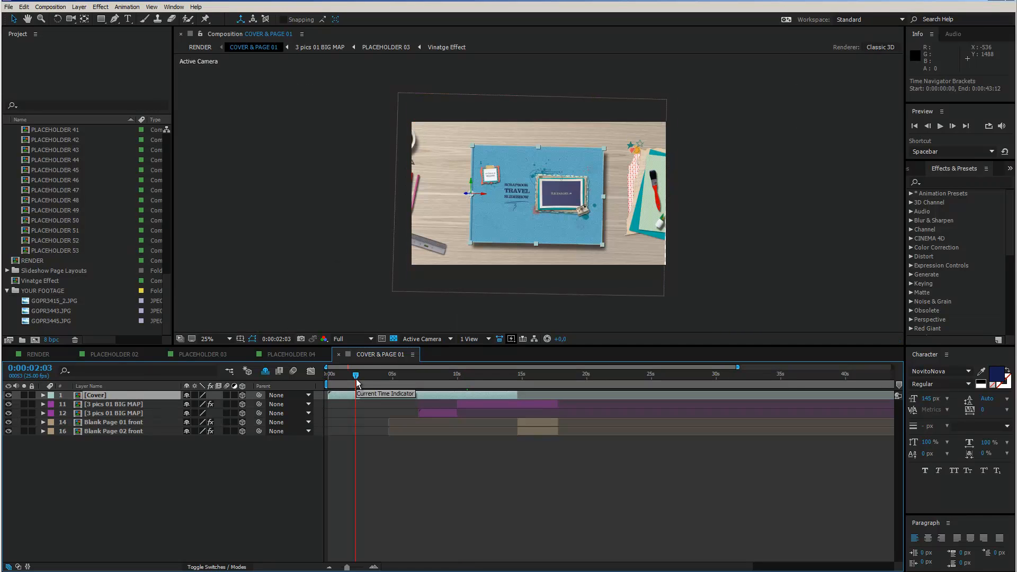
scroll(503, 222, up, 2)
click(437, 375)
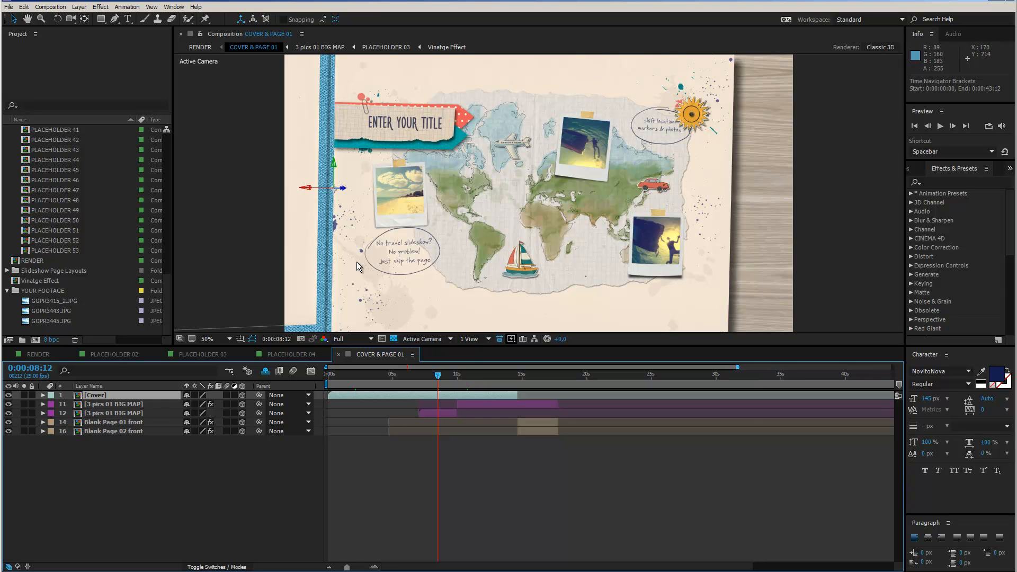
Step: Open PAGE 02 from the RENDER composition and view its 1 pic 03 layout at 0:00:05:22
click(52, 352)
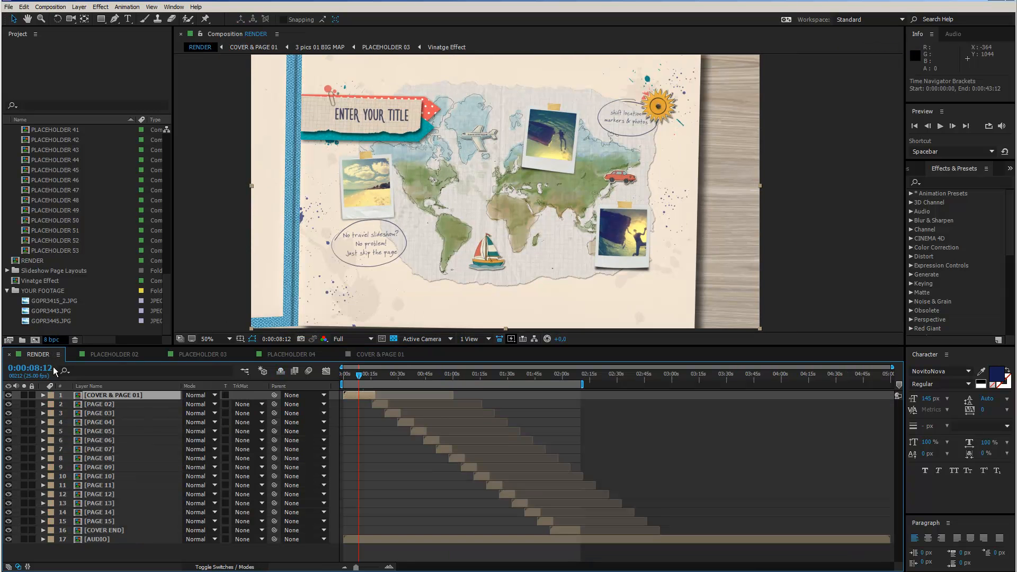
double_click(82, 405)
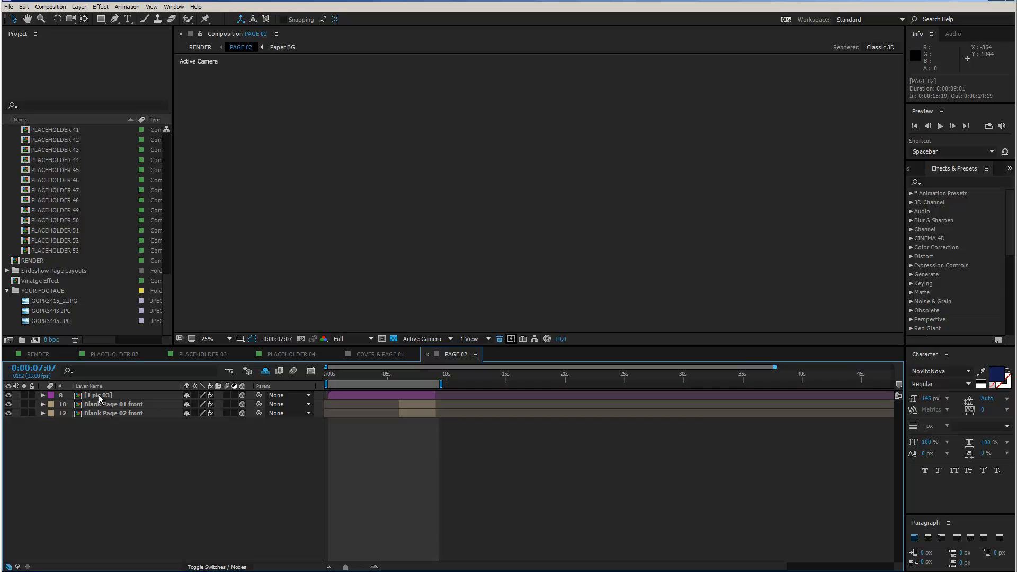
click(99, 396)
click(398, 377)
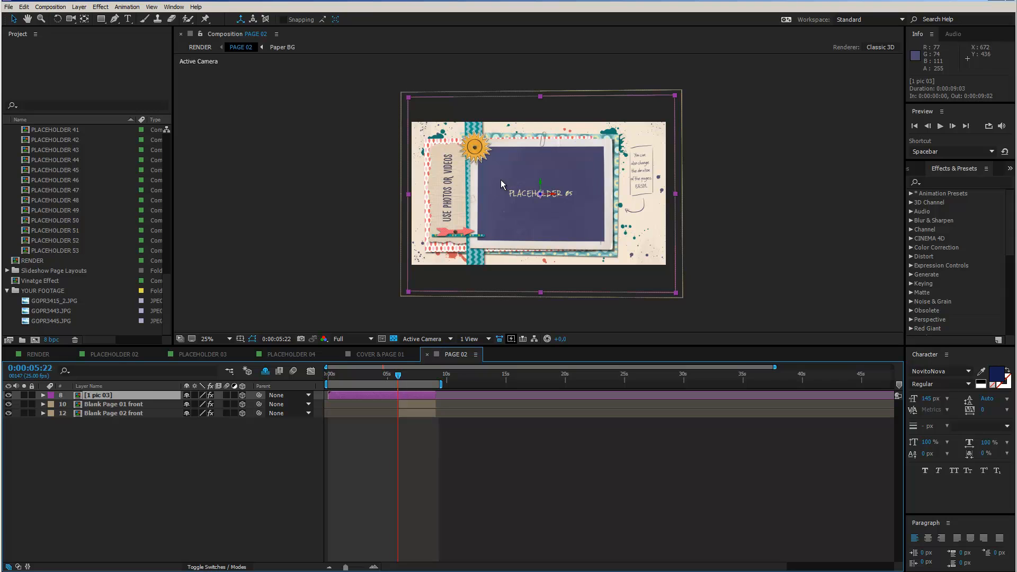
scroll(87, 228, up, 1)
scroll(55, 251, down, 1)
Step: Expand the Slideshow Page Layouts folder and look through the layouts grouped by number of placeholders
click(33, 271)
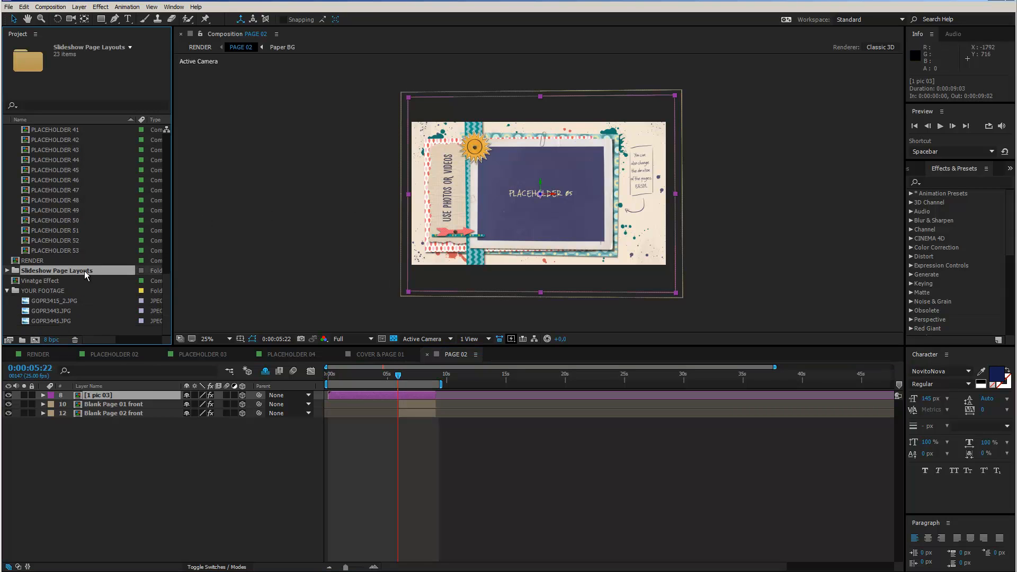
click(8, 272)
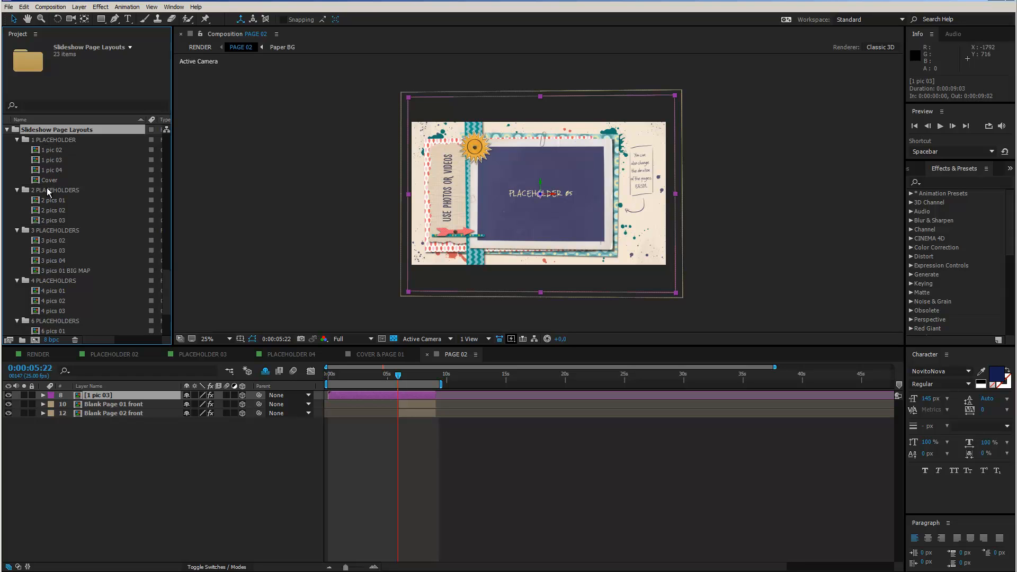
scroll(48, 201, down, 1)
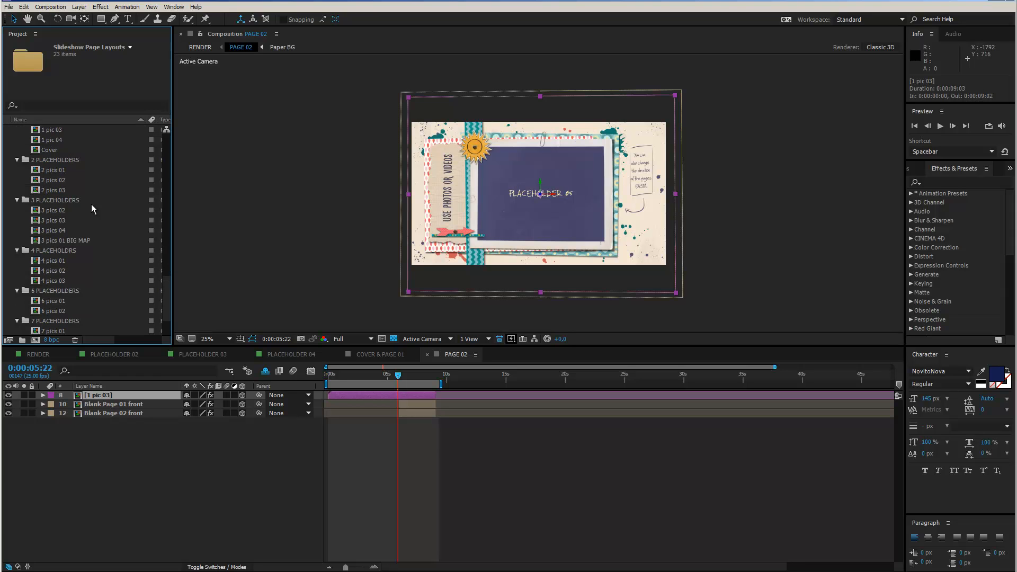
scroll(79, 218, down, 1)
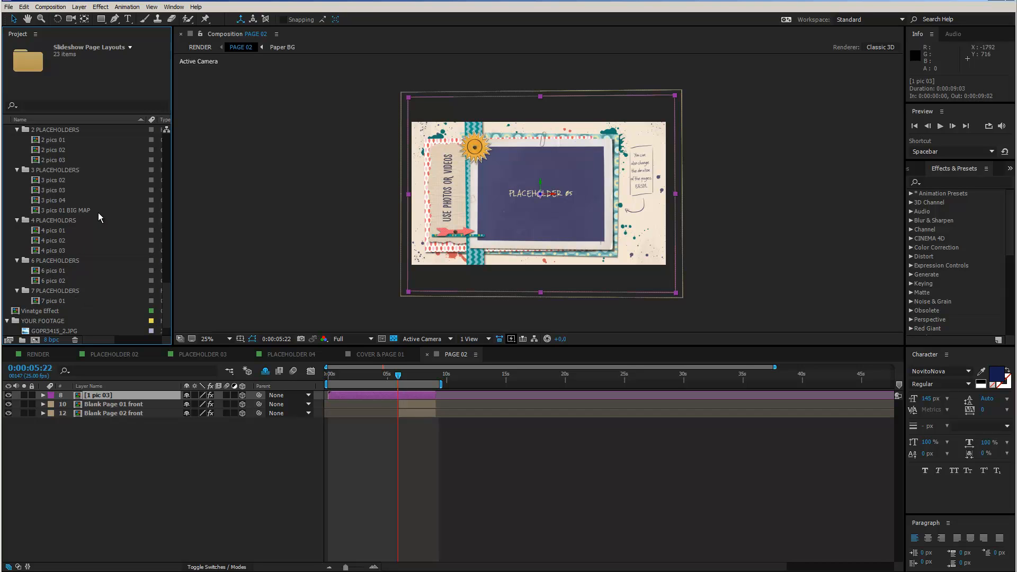
scroll(62, 282, up, 2)
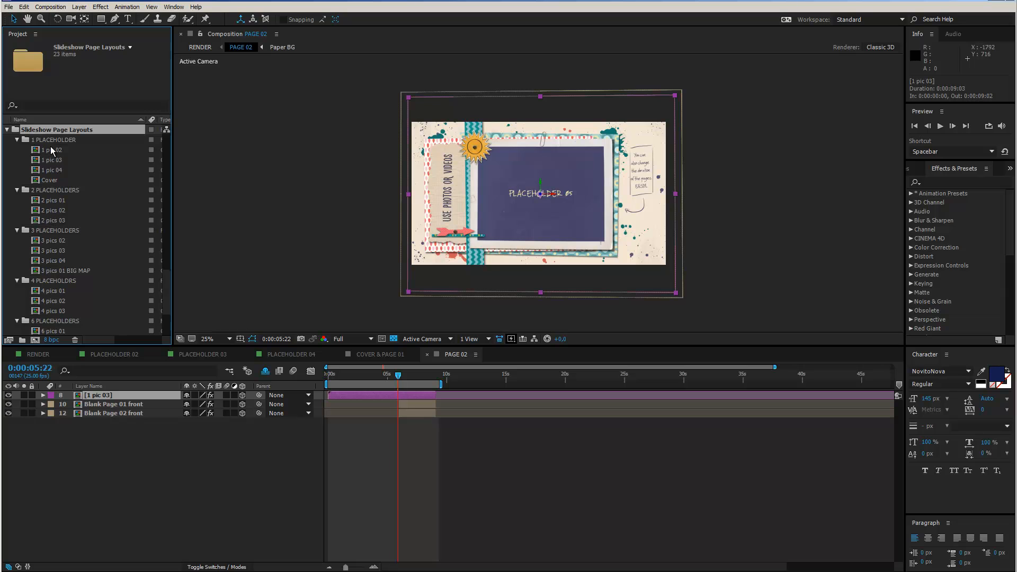
scroll(55, 175, down, 1)
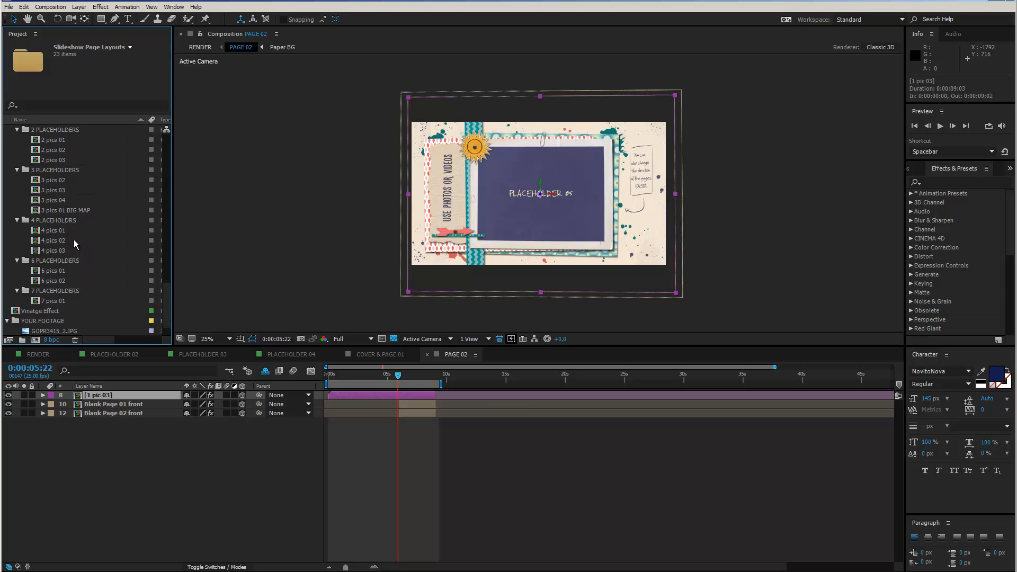
scroll(75, 240, down, 2)
Step: Close PAGE 02, open the 3 pics 01 BIG MAP composition from COVER & PAGE 01 and enlarge the composition view
click(423, 357)
click(427, 354)
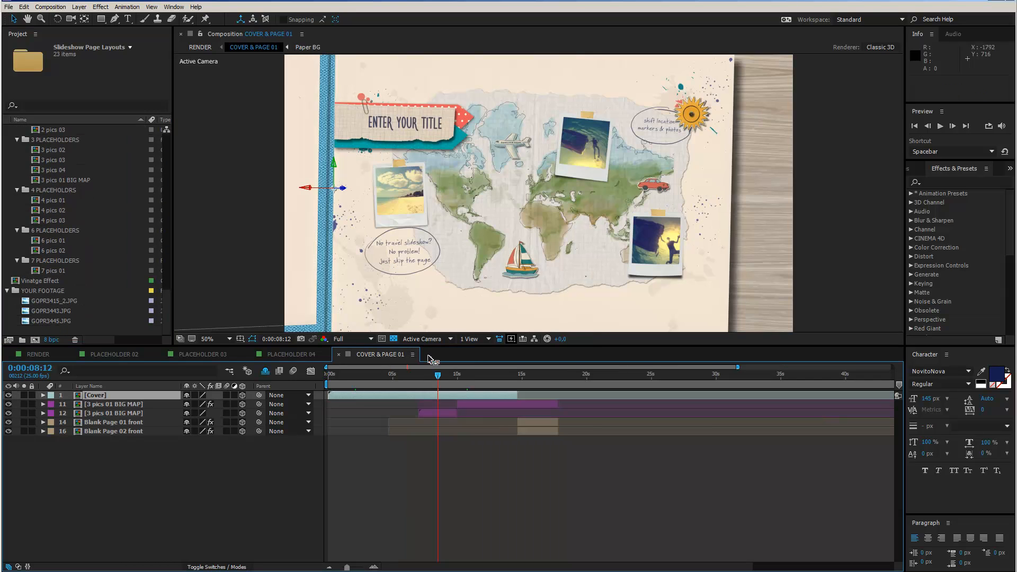
click(90, 414)
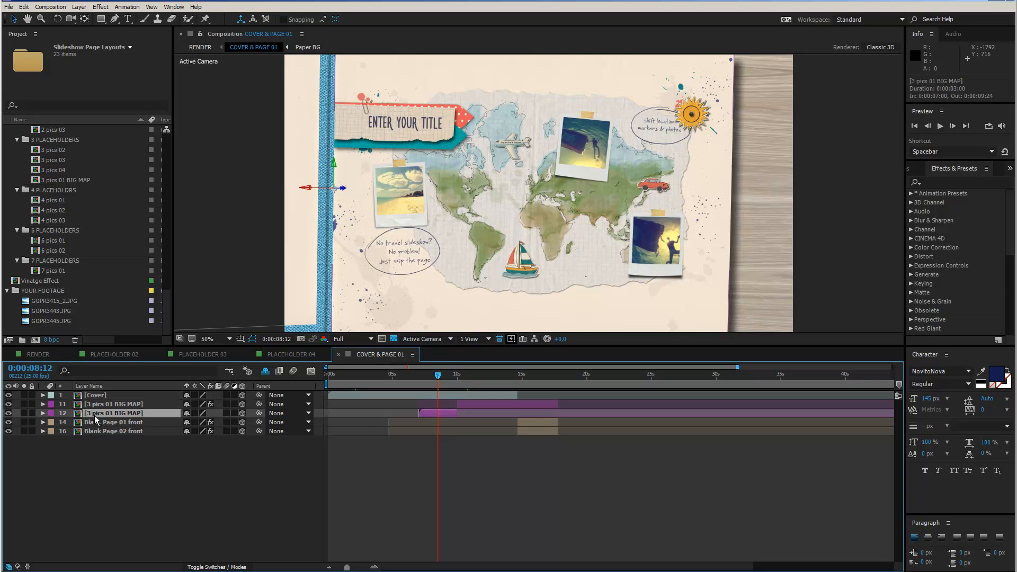
double_click(78, 416)
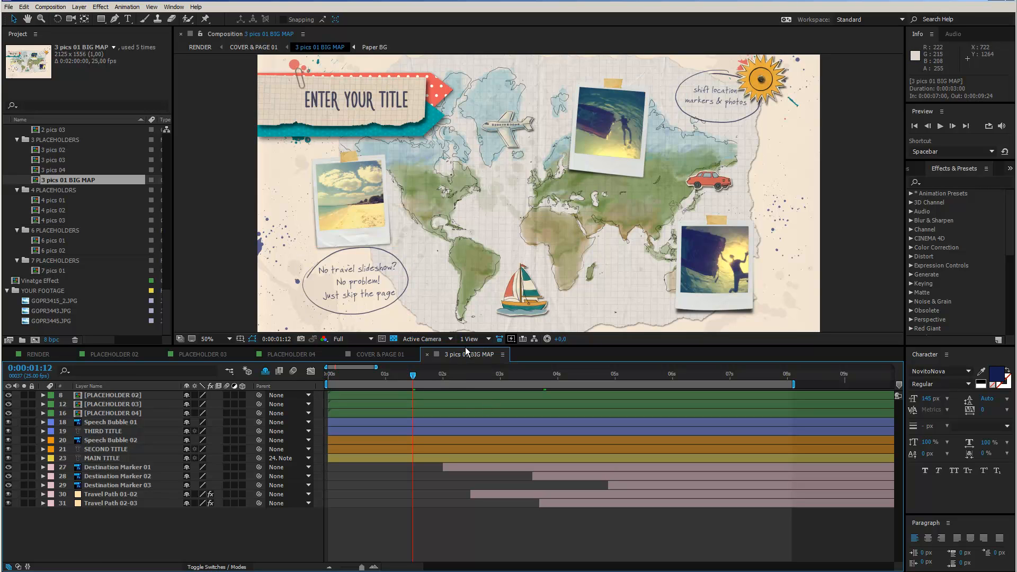
drag(466, 348, 466, 391)
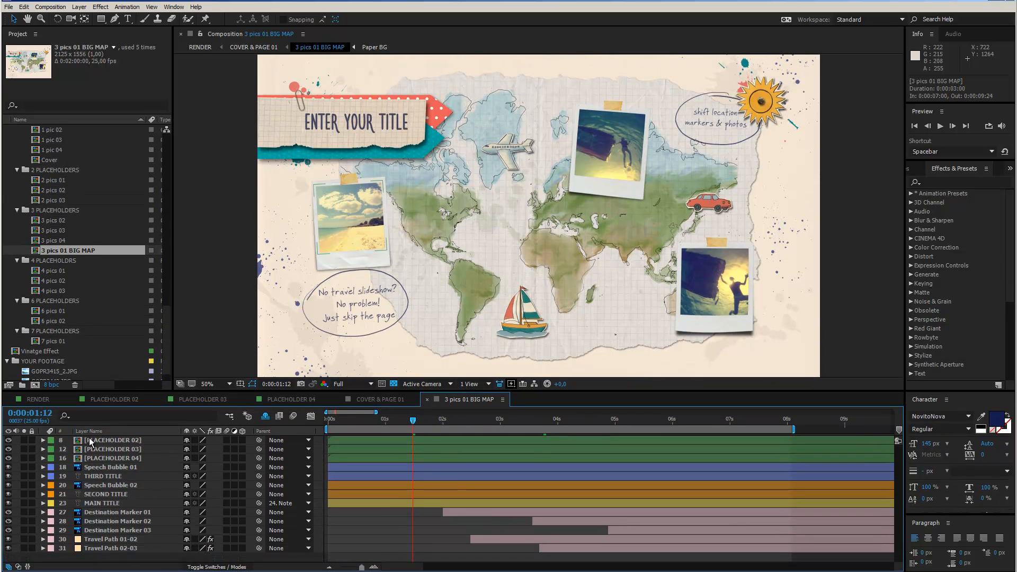
Step: Examine which map page texts belong to the MAIN, SECOND and THIRD TITLE layers and which bubble belongs to Speech Bubble 01
click(103, 476)
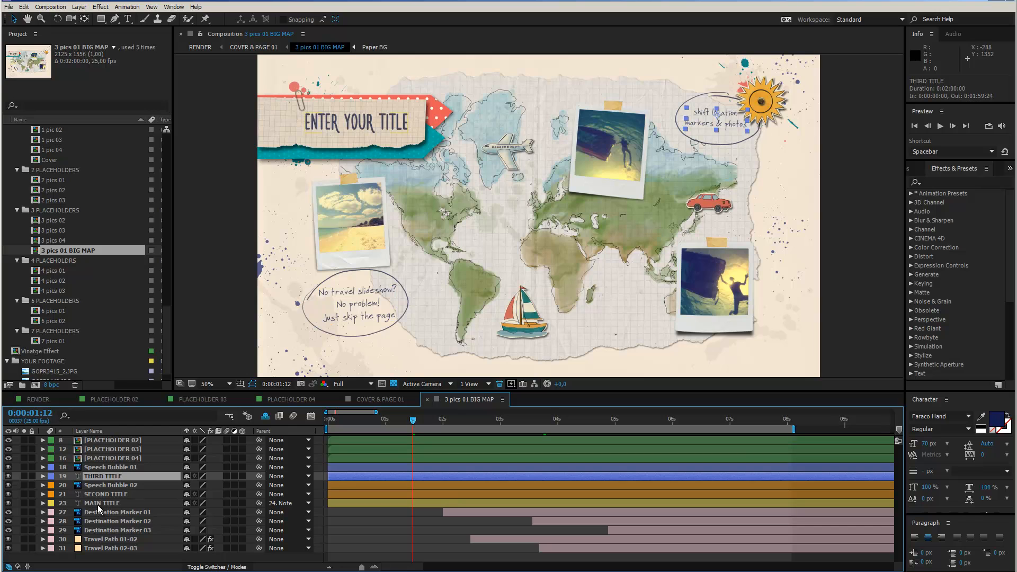
click(101, 504)
click(112, 496)
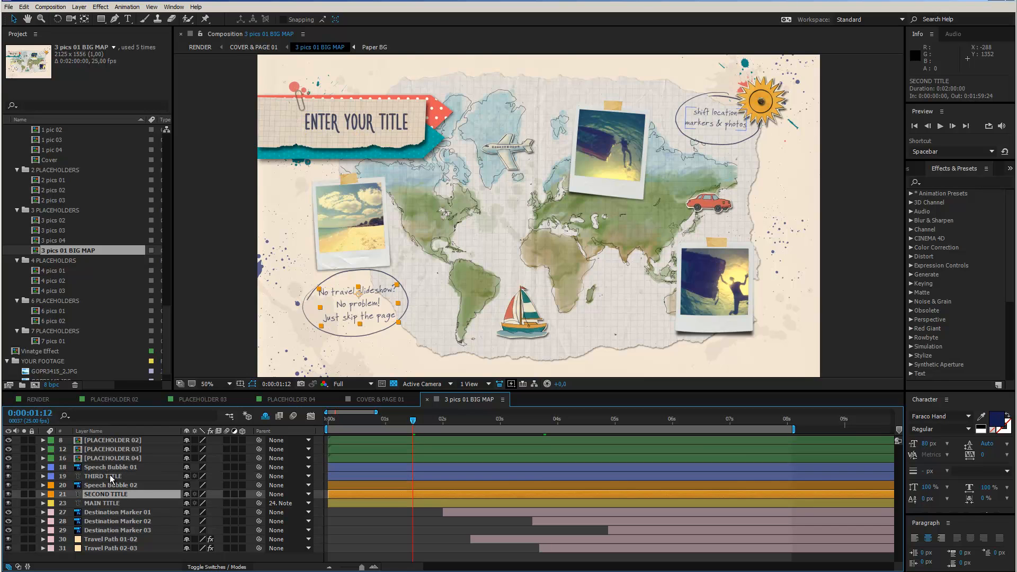
click(105, 476)
click(112, 505)
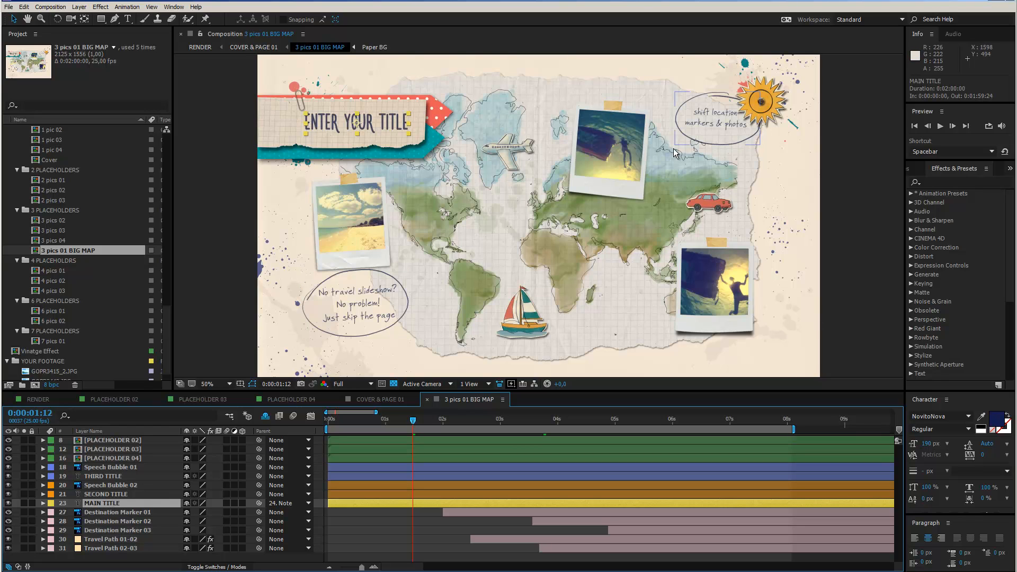
click(117, 496)
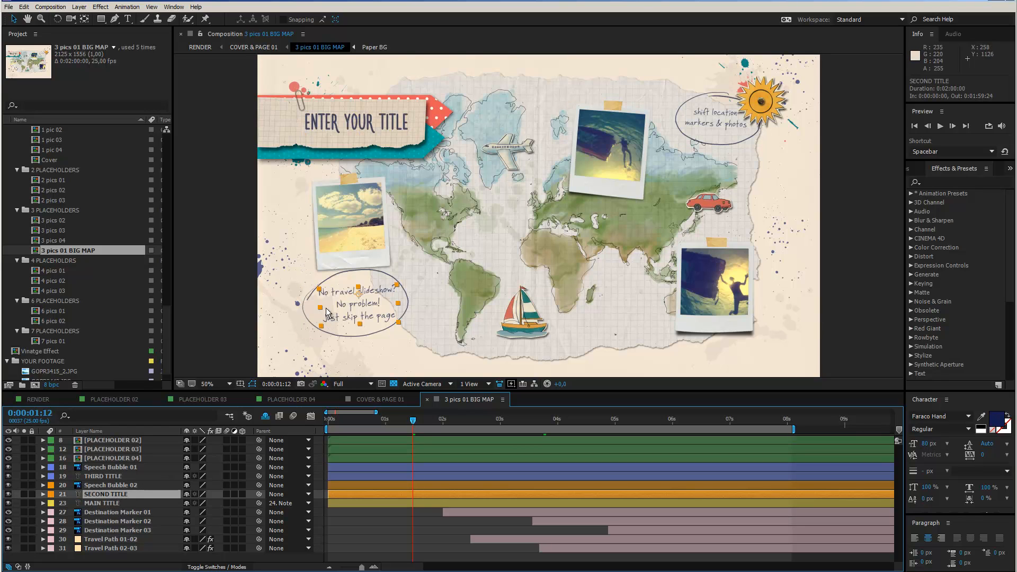
click(117, 477)
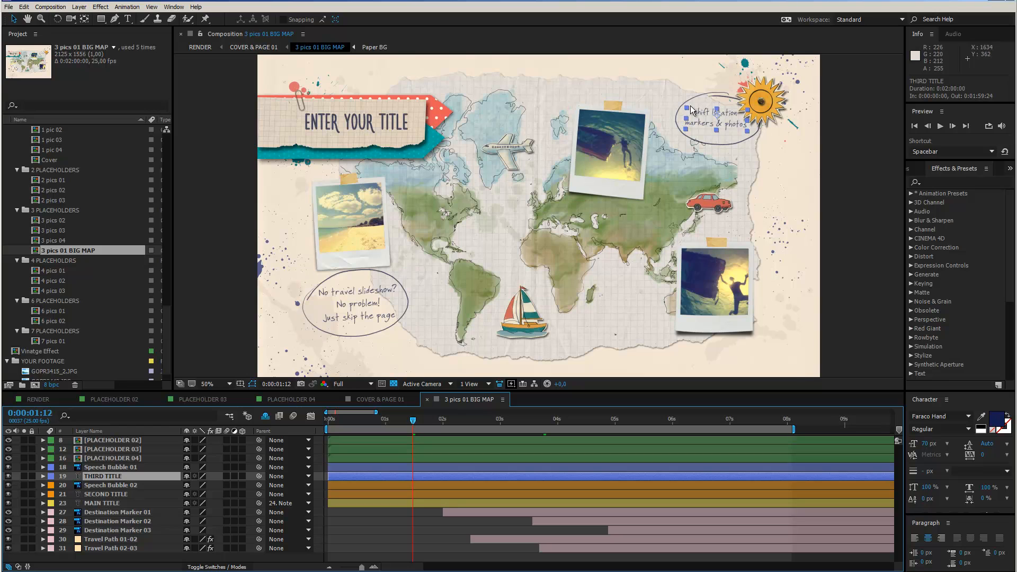
click(102, 468)
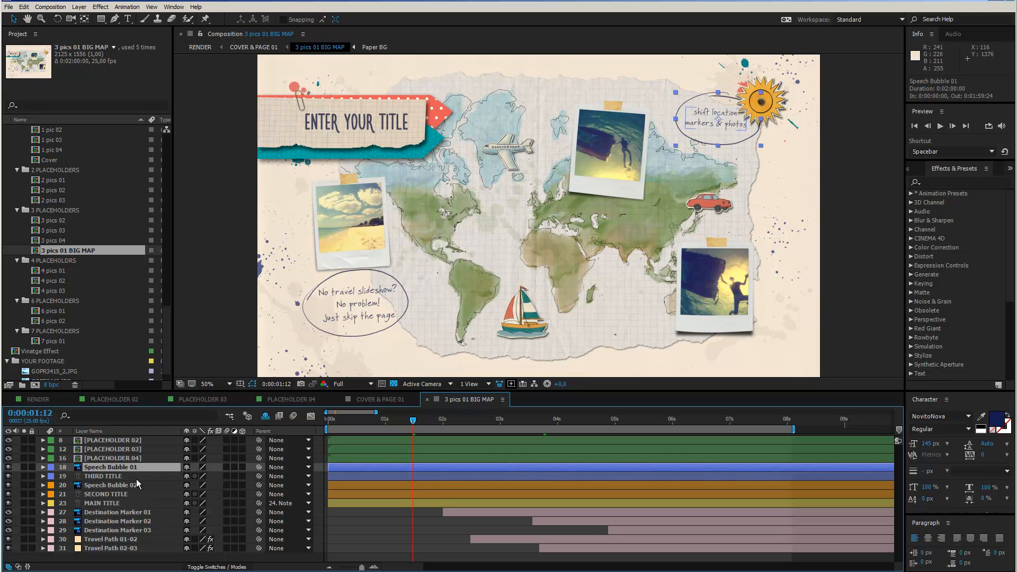
Step: Replace the MAIN TITLE text with "OUR TRIP TO CUBA"
click(108, 503)
key(ctrl+t)
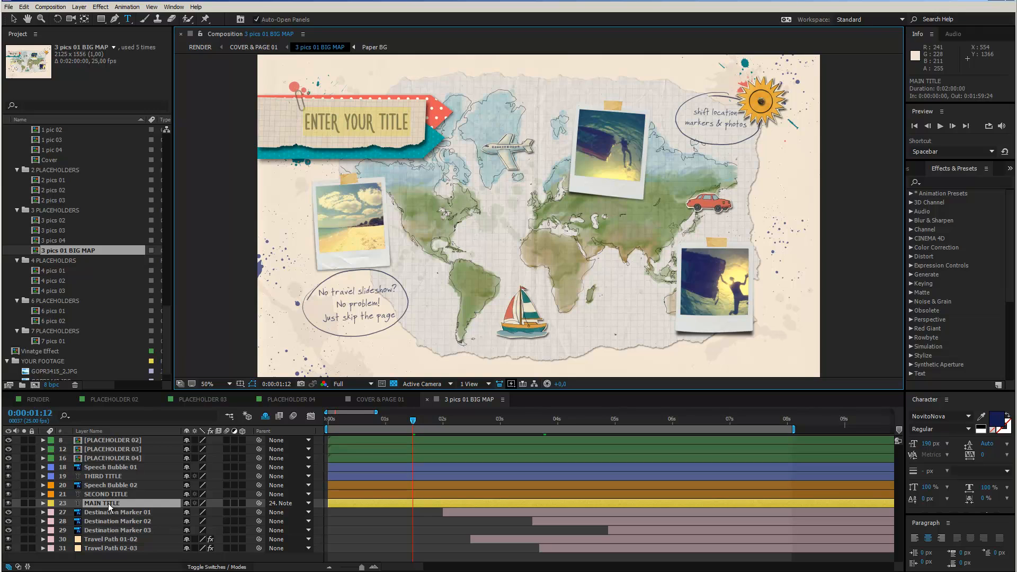
text(OUR)
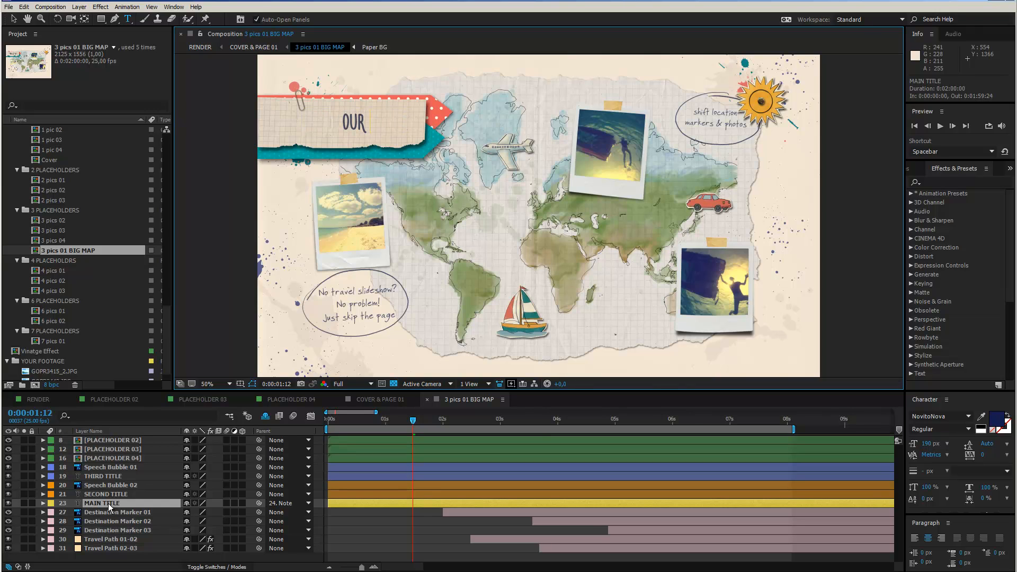
text( TRIP TO CUBA)
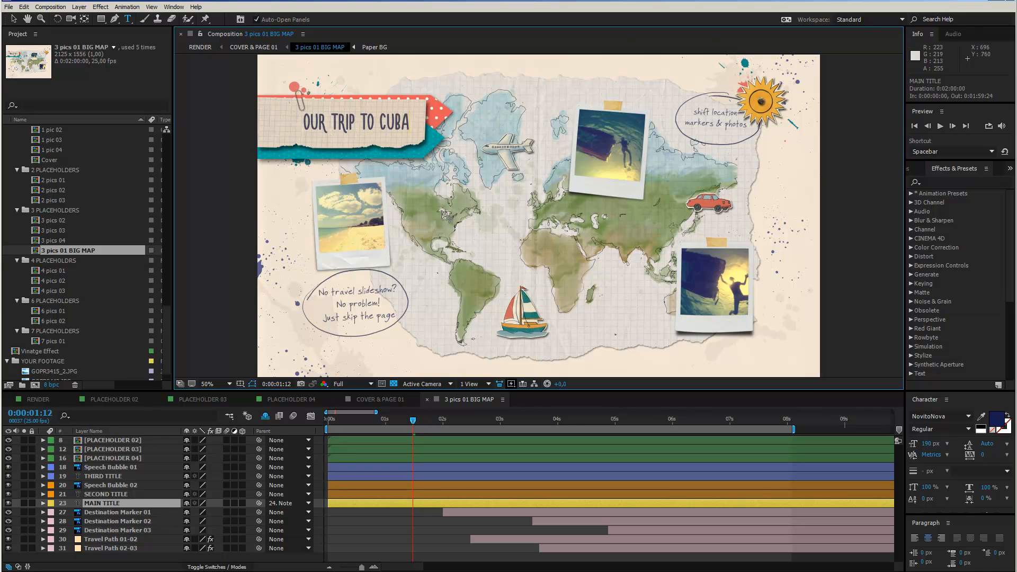
Step: At 0:00:07:00, move Destination Marker 01 from East Asia to southern Norway, at about position 1088.5, 679
click(119, 512)
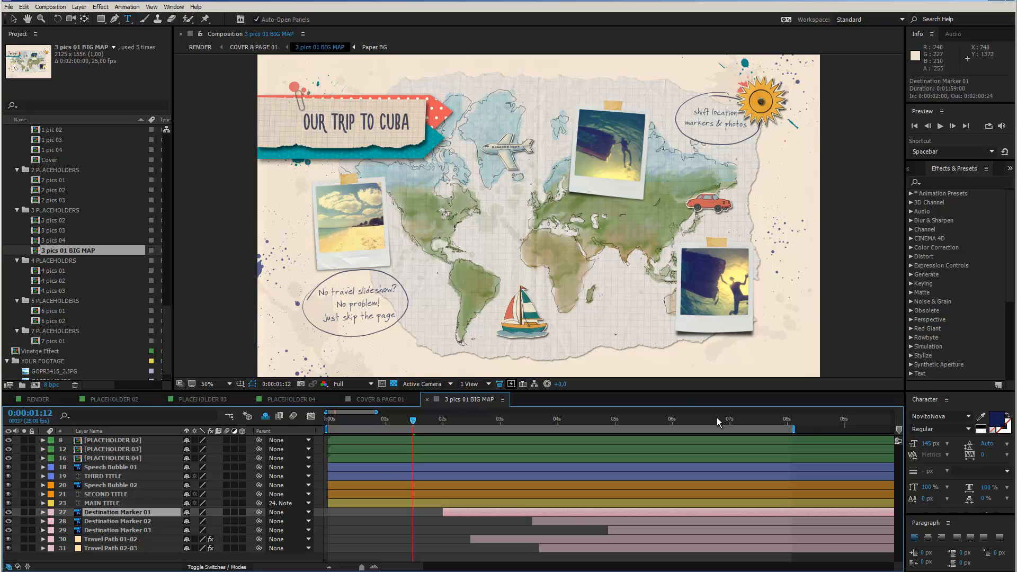
click(729, 422)
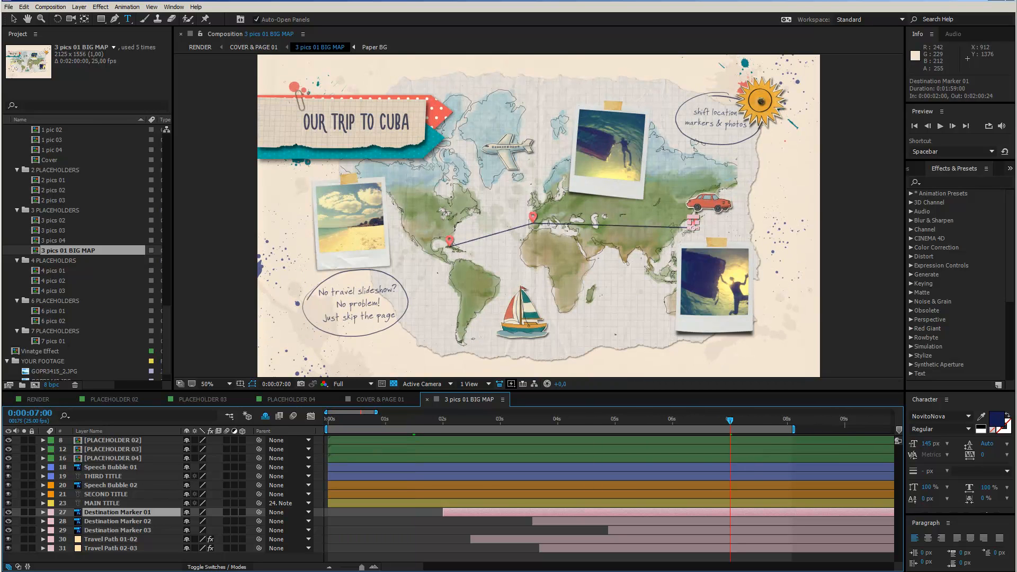
click(13, 18)
scroll(504, 246, up, 1)
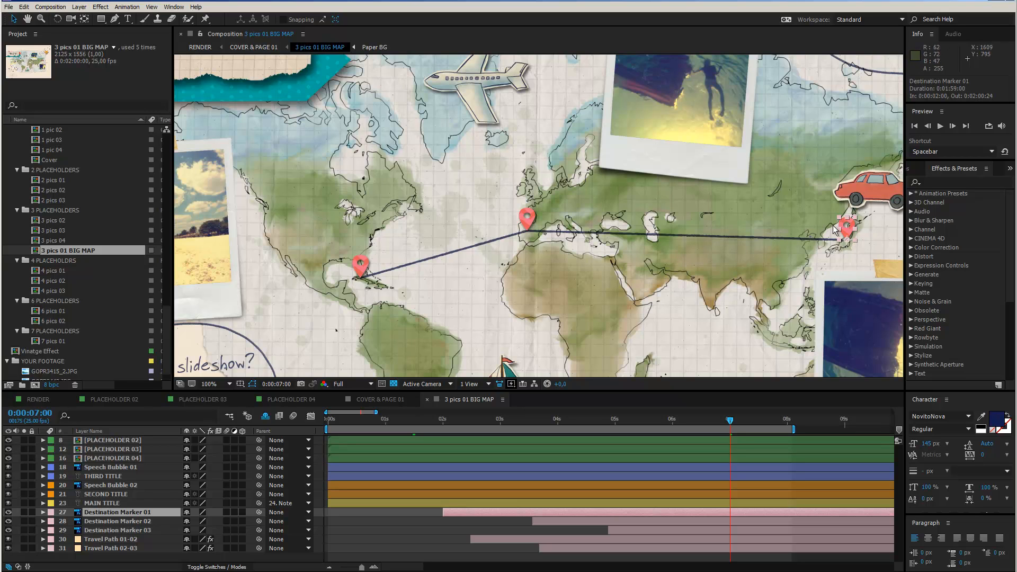
mouse_move(848, 236)
mouse_down()
mouse_move(789, 233)
mouse_move(718, 204)
mouse_move(603, 185)
mouse_move(555, 154)
mouse_move(554, 163)
mouse_up()
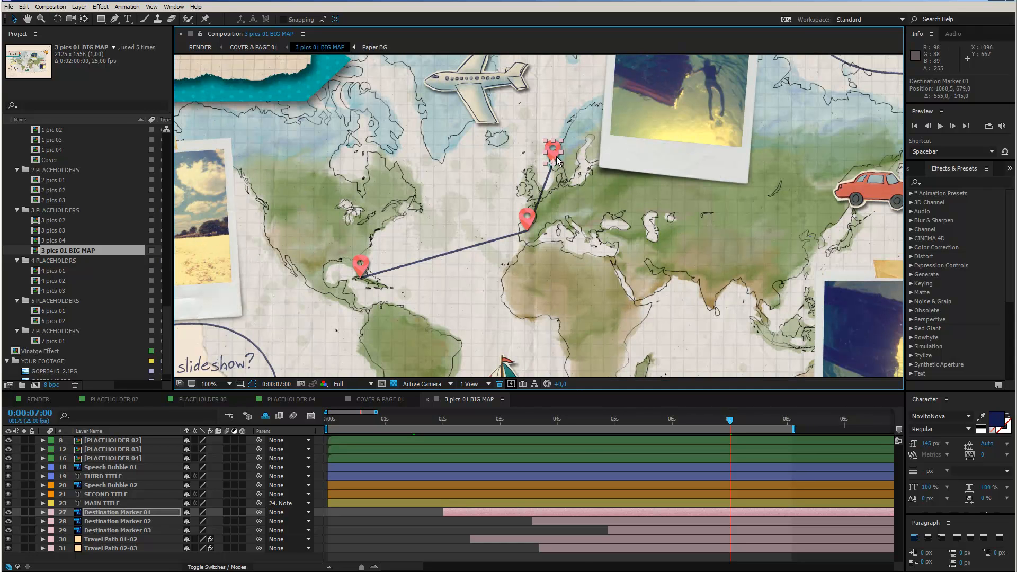
Step: Move Destination Marker 02 to northeastern North America, at about position 765, 793.5, and shift Destination Marker 03 slightly down to about 725.5, 898.5
click(529, 226)
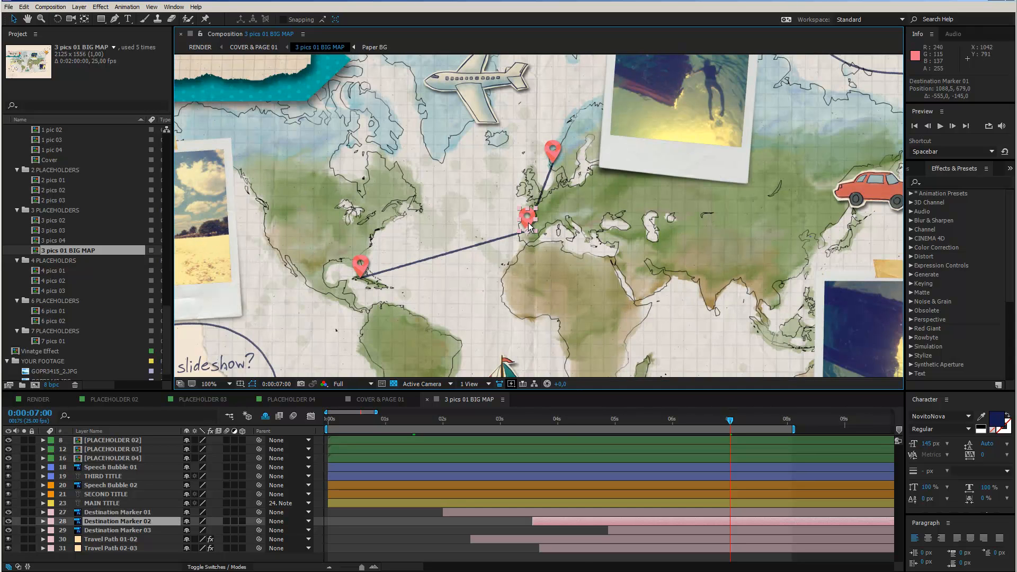
drag(528, 227, 382, 215)
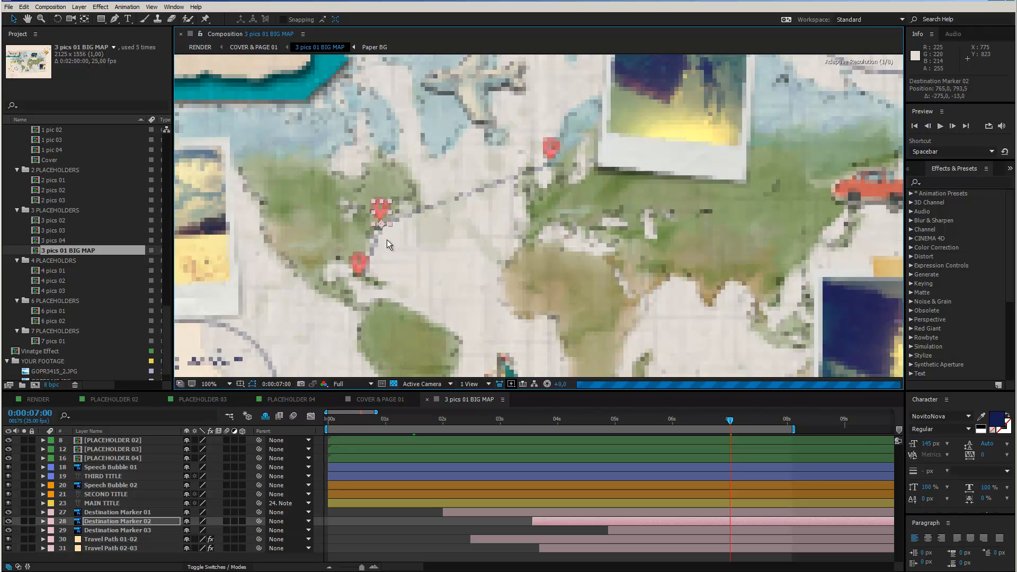
click(361, 269)
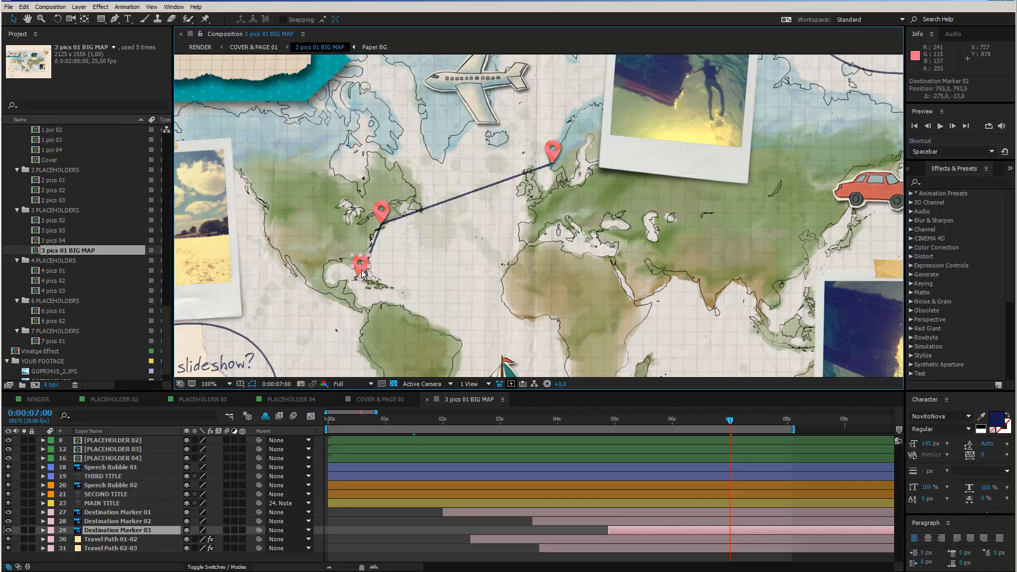
drag(361, 273, 362, 275)
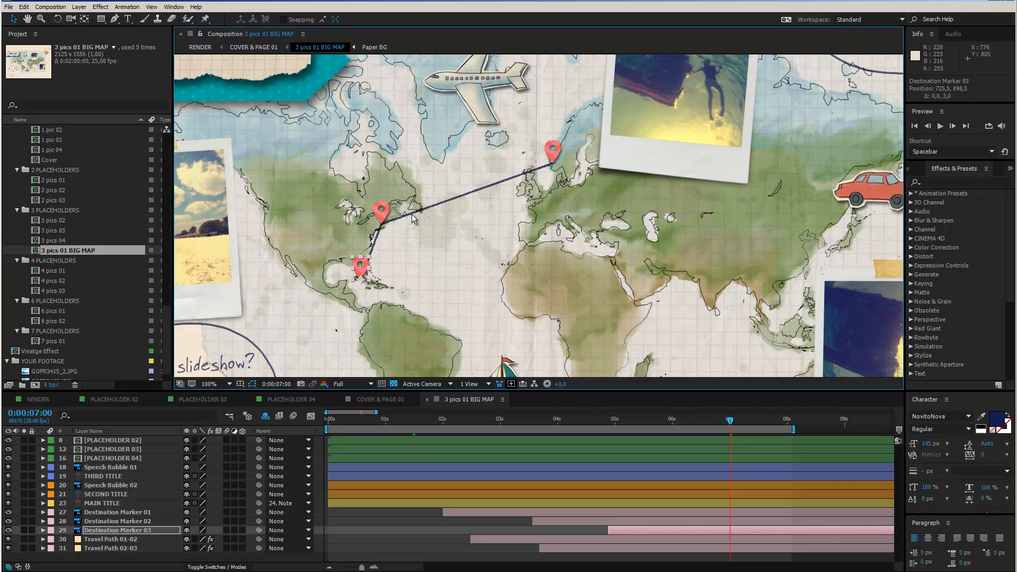
Step: Check the travel path animation between 0:00:03:04 and 0:00:05:10, and nudge Destination Marker 02 to about position 761, 798.5
click(602, 422)
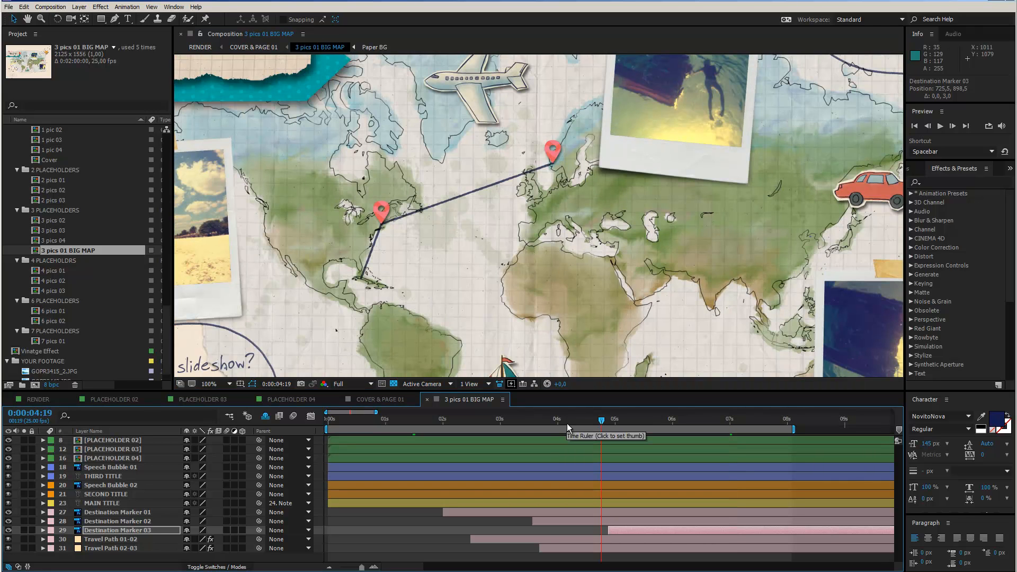
click(551, 421)
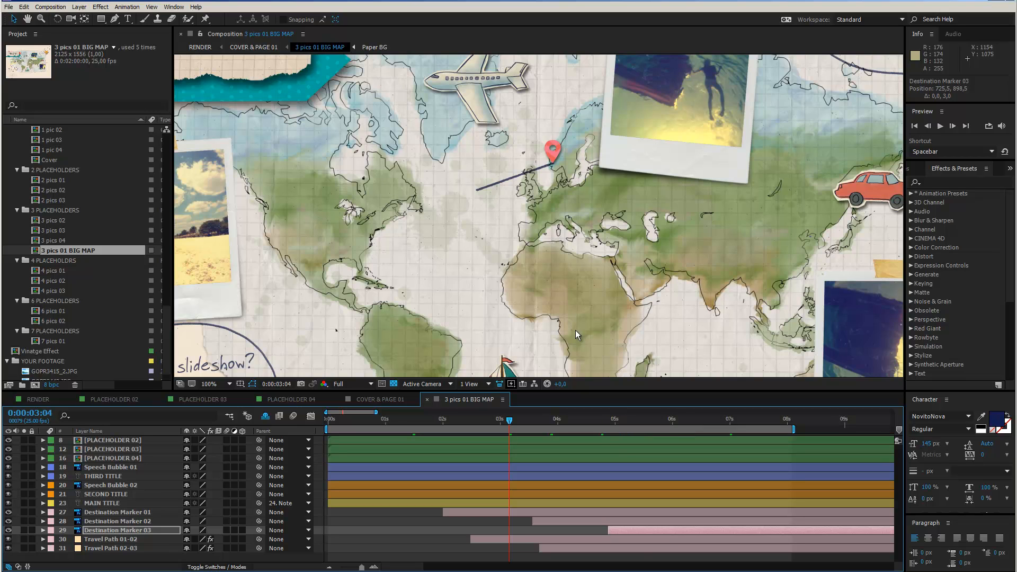
click(637, 421)
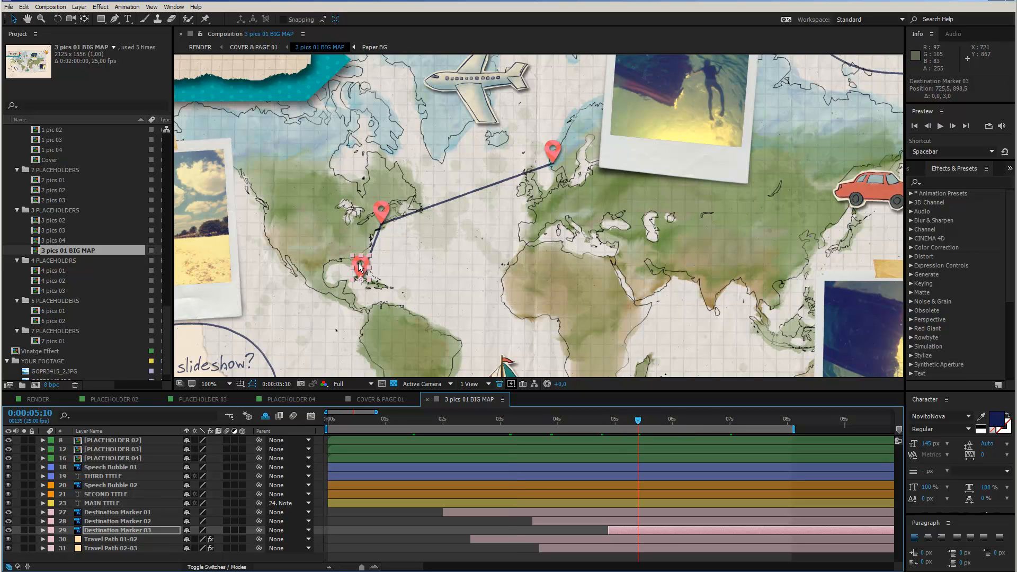
scroll(490, 224, down, 1)
scroll(490, 224, up, 1)
drag(384, 218, 381, 221)
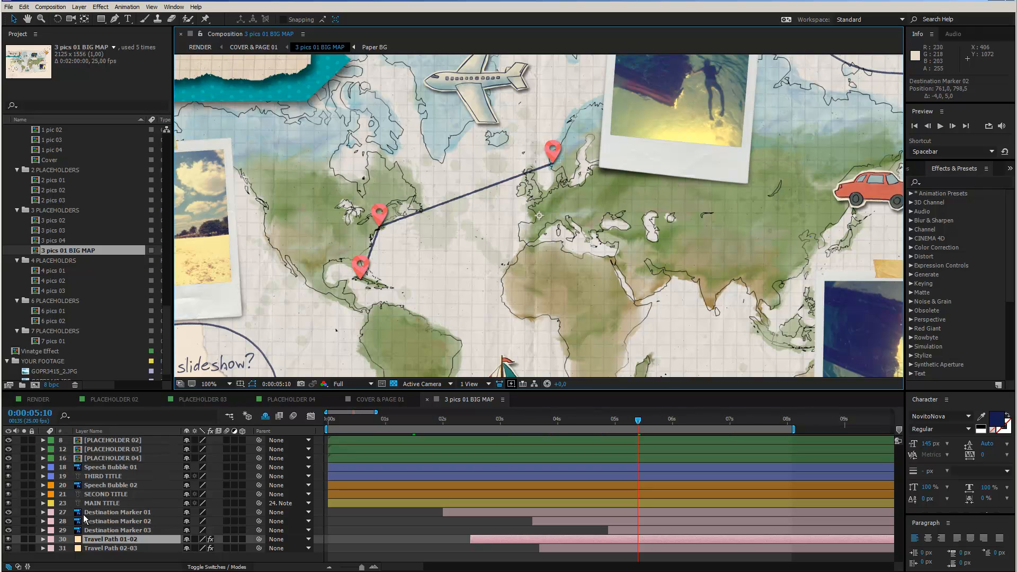
Step: Hide the Destination Marker 01 and Travel Path 01-02 layers, and move Destination Marker 02 to southern India, at about position 1399, 927.5
click(28, 513)
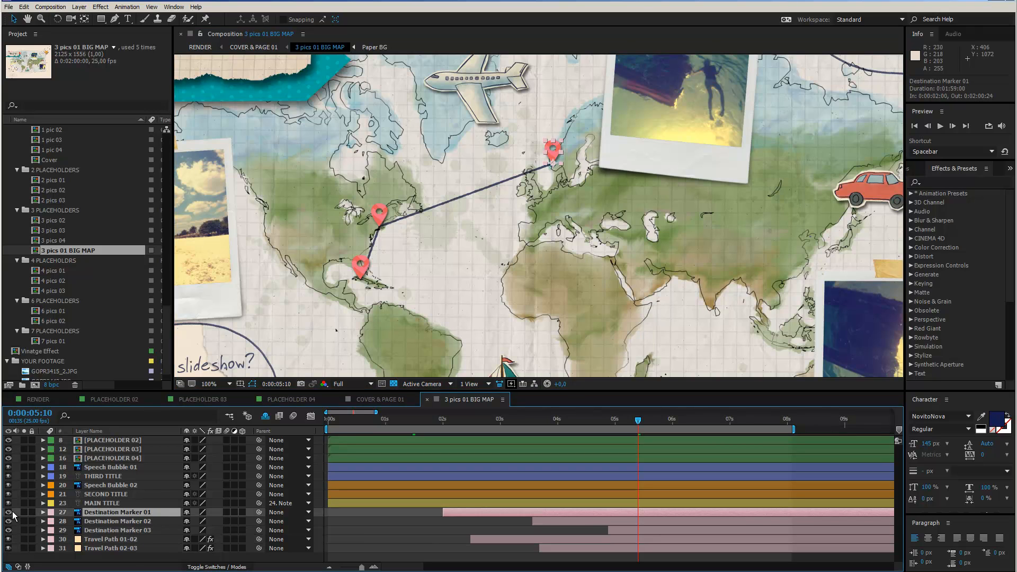
click(8, 512)
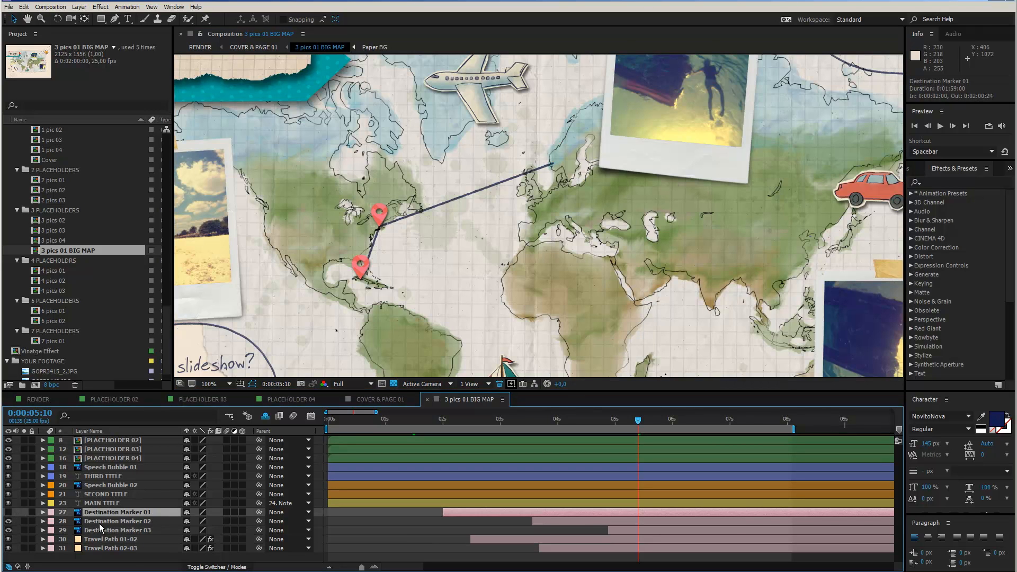
click(102, 540)
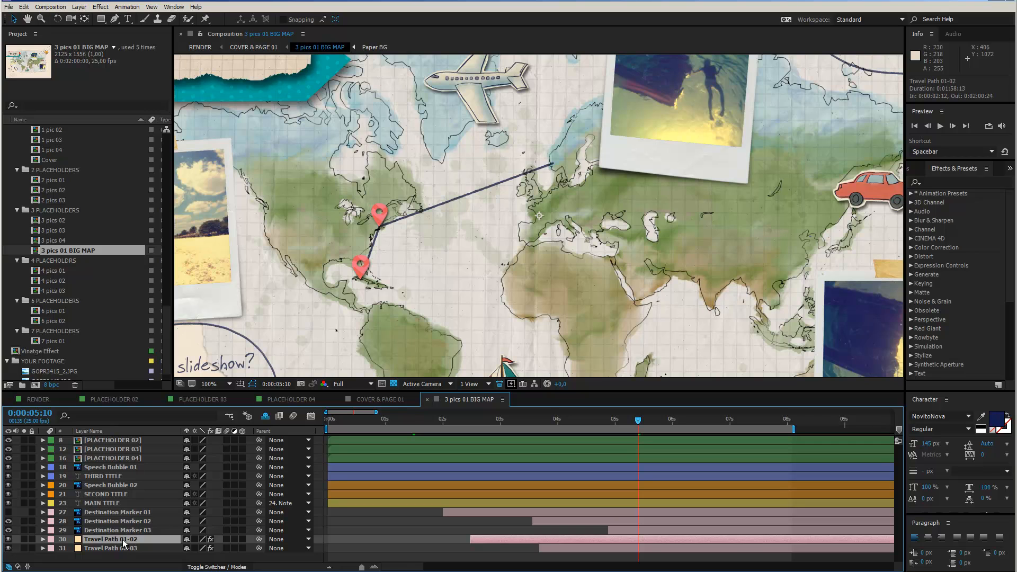
click(8, 539)
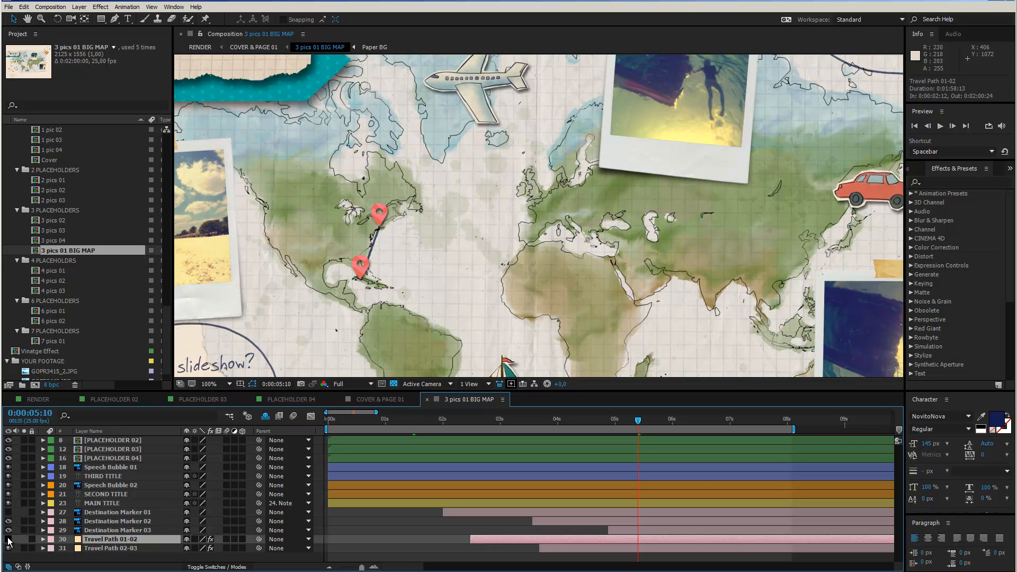
mouse_move(379, 217)
mouse_down()
mouse_move(614, 217)
mouse_move(776, 259)
mouse_move(719, 291)
mouse_up()
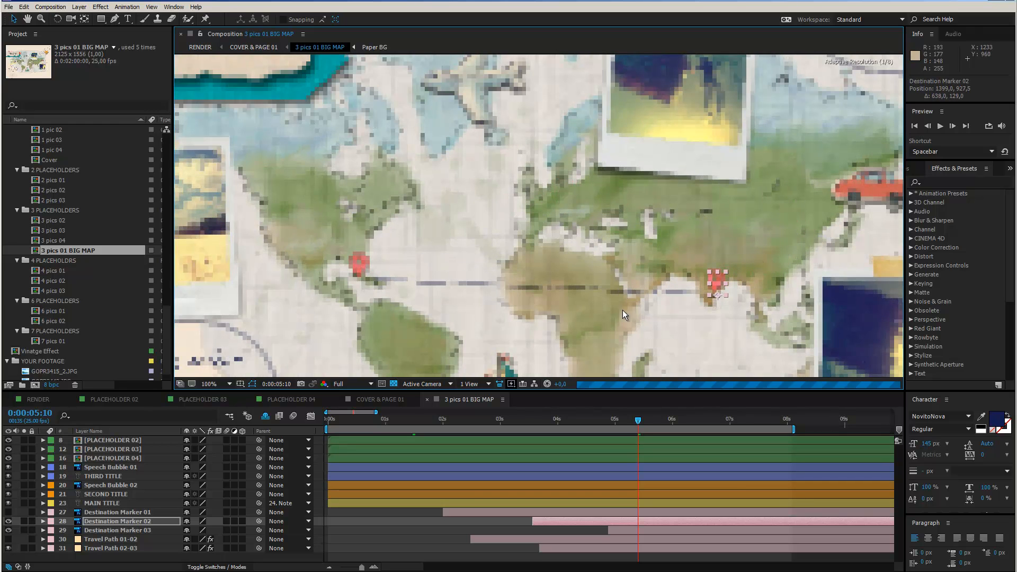
mouse_move(637, 423)
mouse_down()
mouse_move(569, 417)
mouse_move(461, 431)
mouse_move(631, 424)
mouse_up()
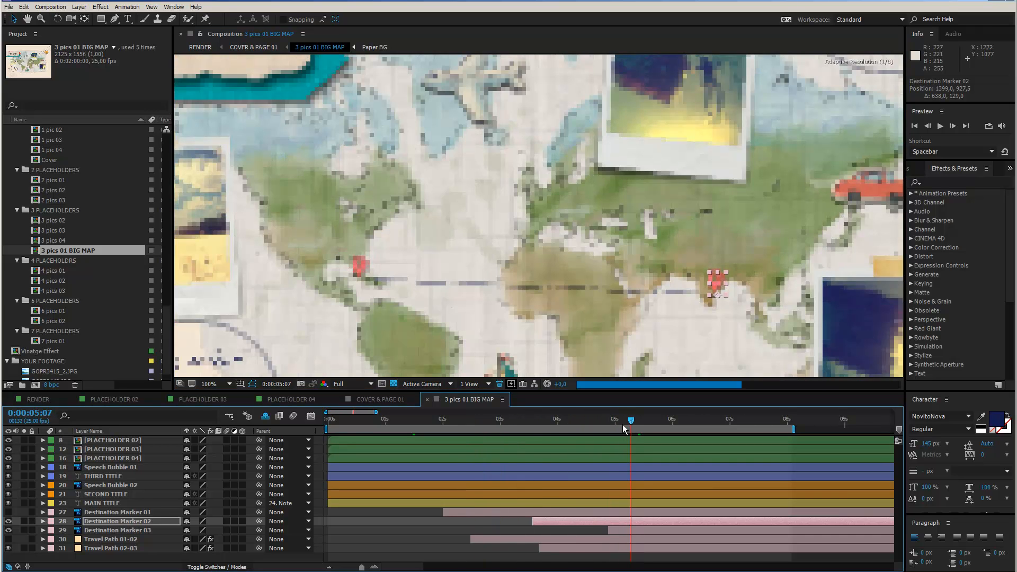
Step: Move the PLACEHOLDER 02 beach photo beside the lower speech bubble, partly over South America, at about position 703, 1083.5
scroll(666, 197, down, 1)
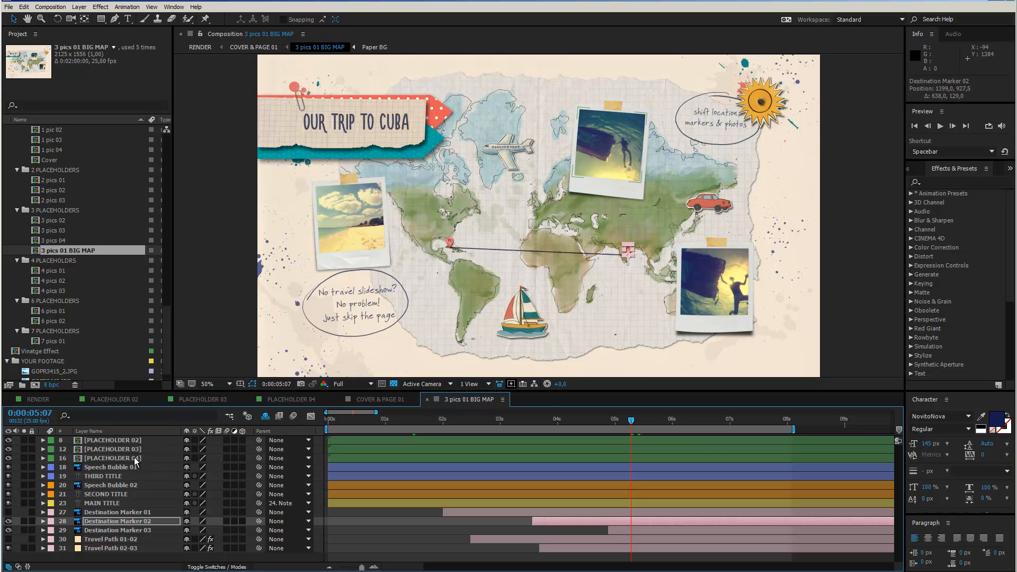
click(89, 440)
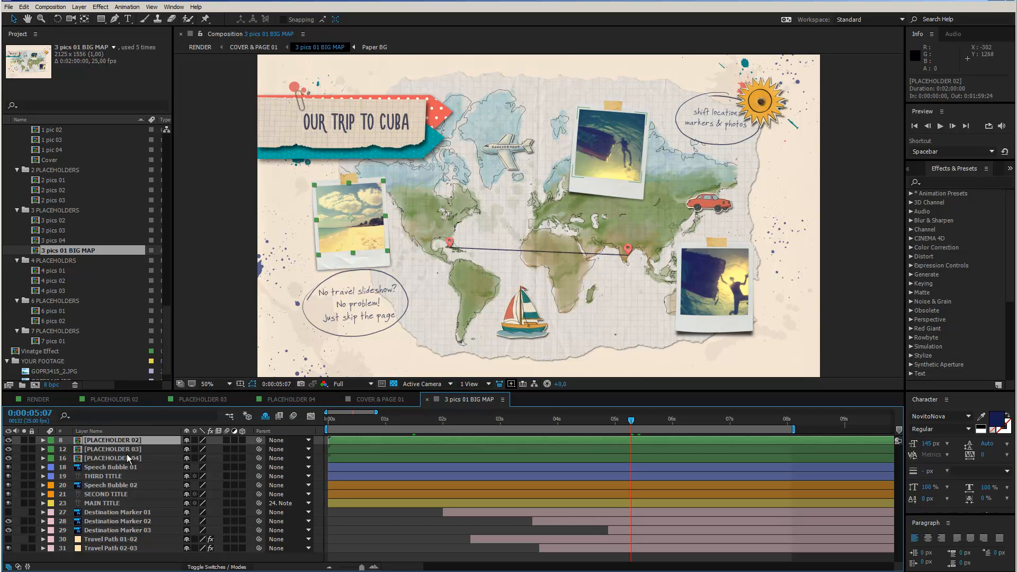
drag(368, 230, 455, 285)
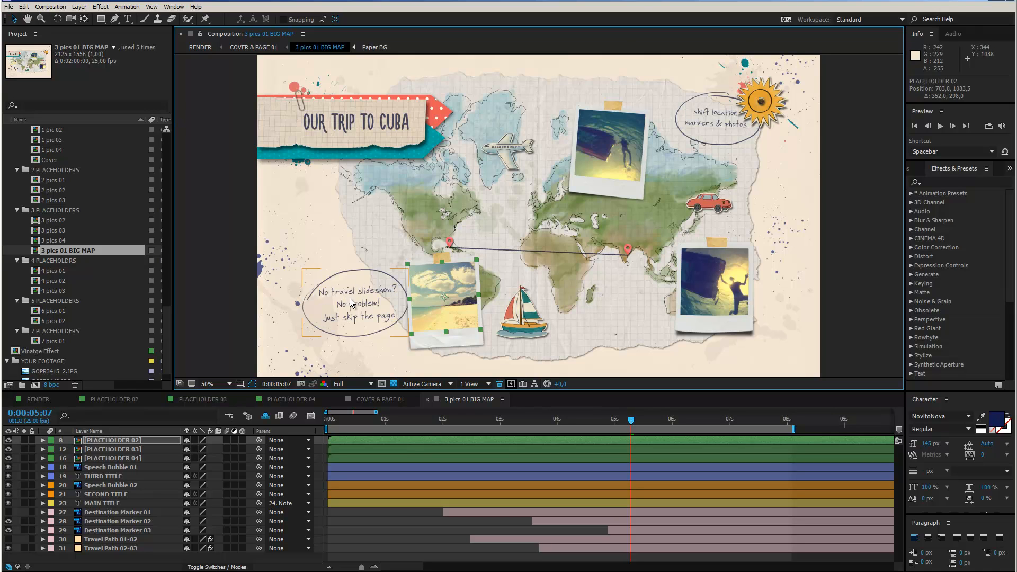
Step: Move Speech Bubble 02 and SECOND TITLE together up into the beach photo's former spot, with the title at about 341, 822
click(104, 493)
click(108, 485)
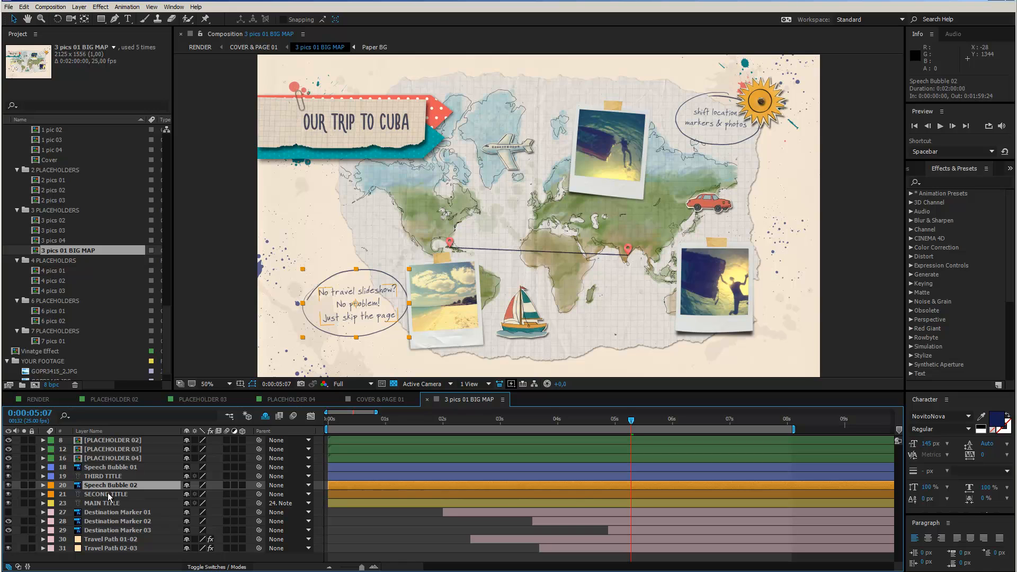
click(109, 494)
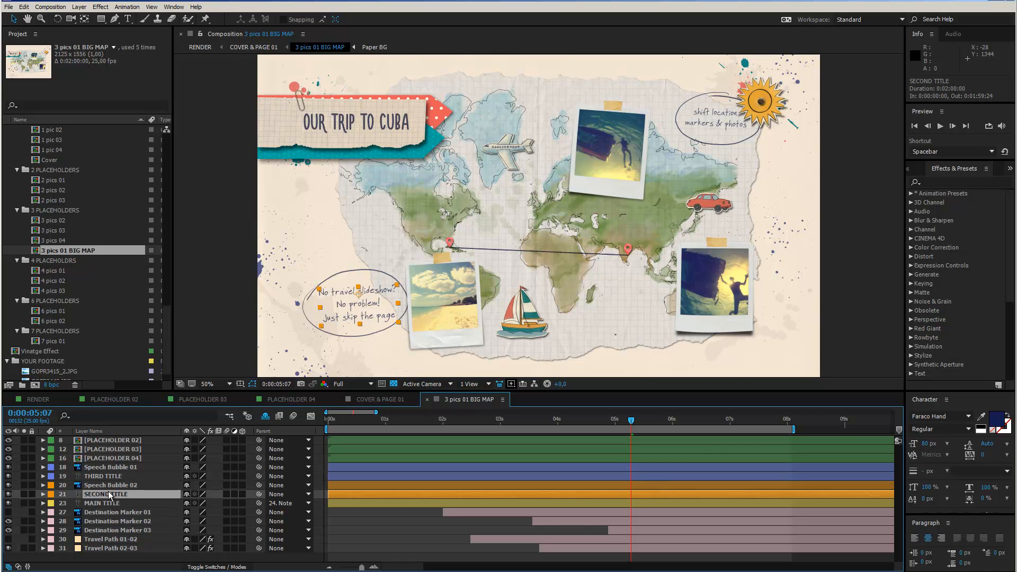
shift+click(109, 486)
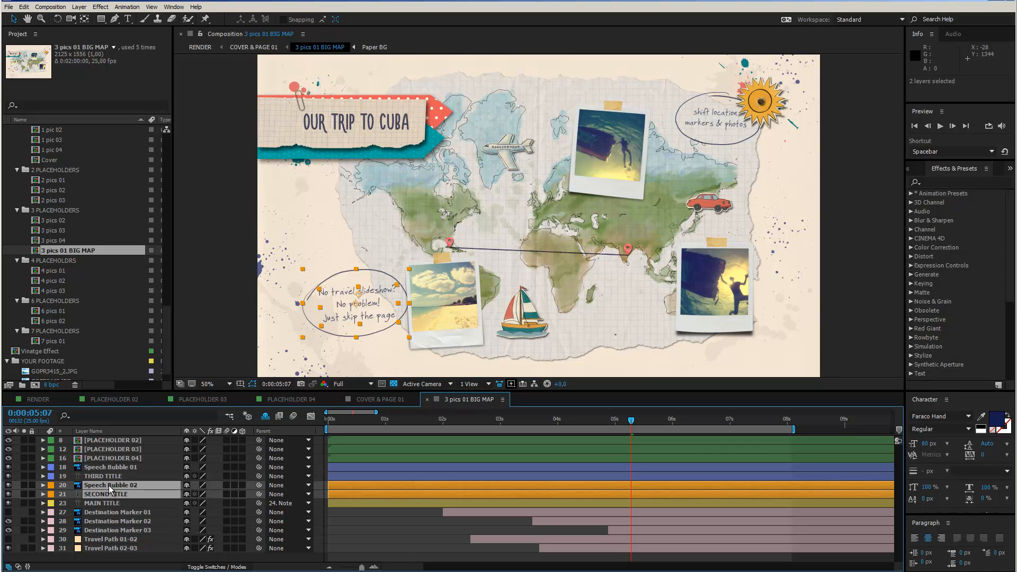
drag(373, 310, 363, 243)
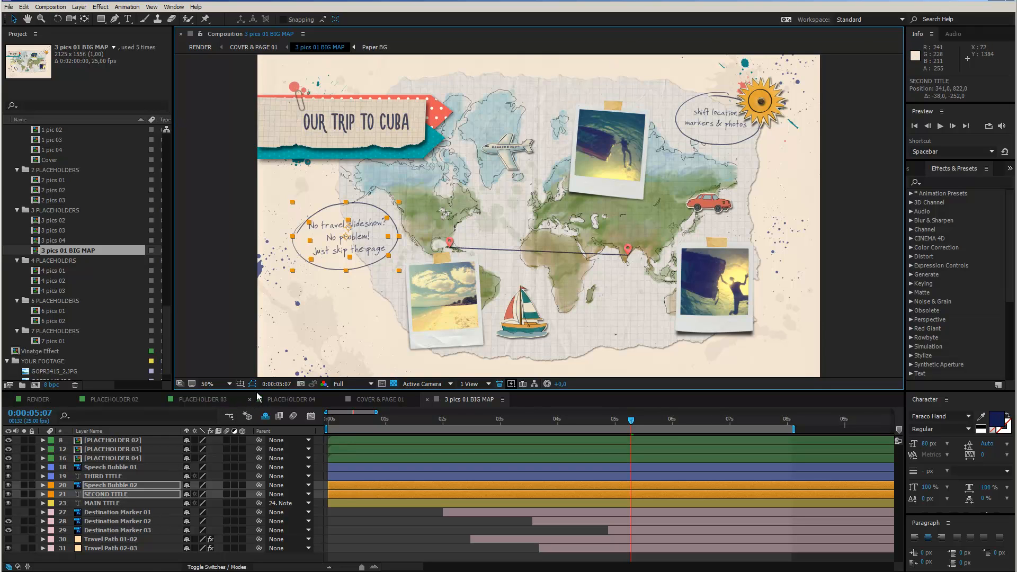
Step: Enlarge the timeline and show all shy layers of the map composition
drag(257, 392, 260, 294)
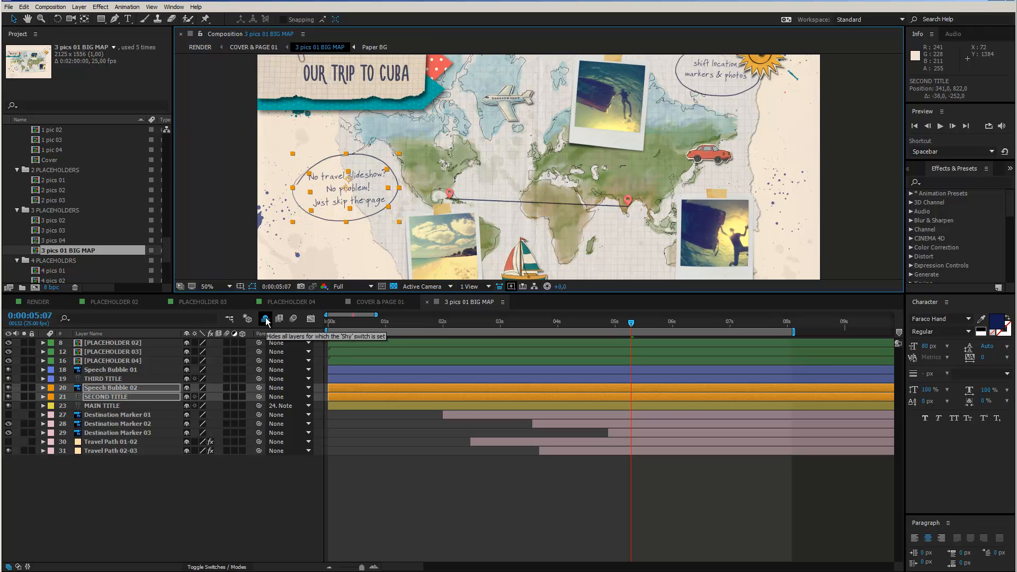
click(266, 319)
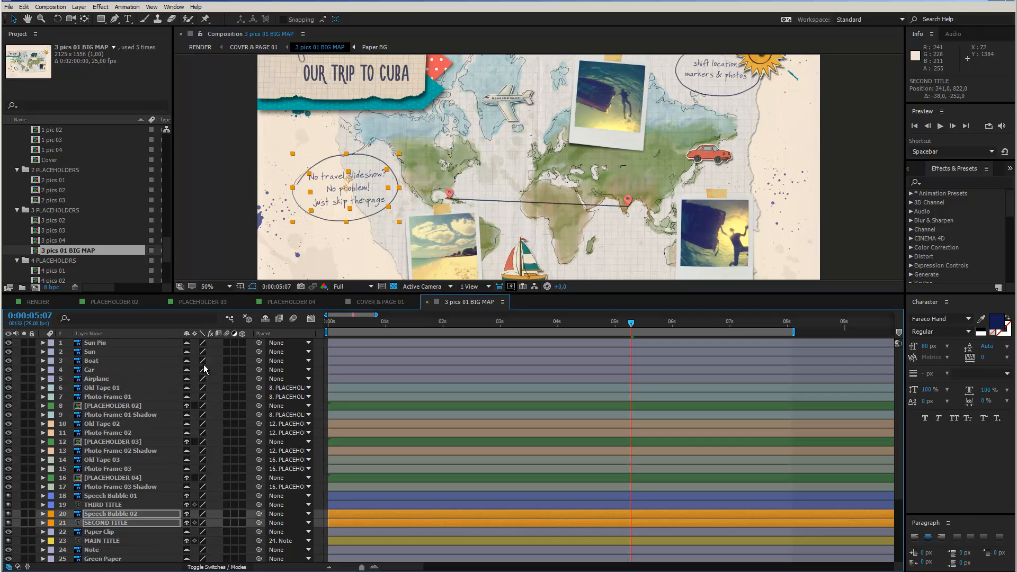
scroll(204, 369, down, 5)
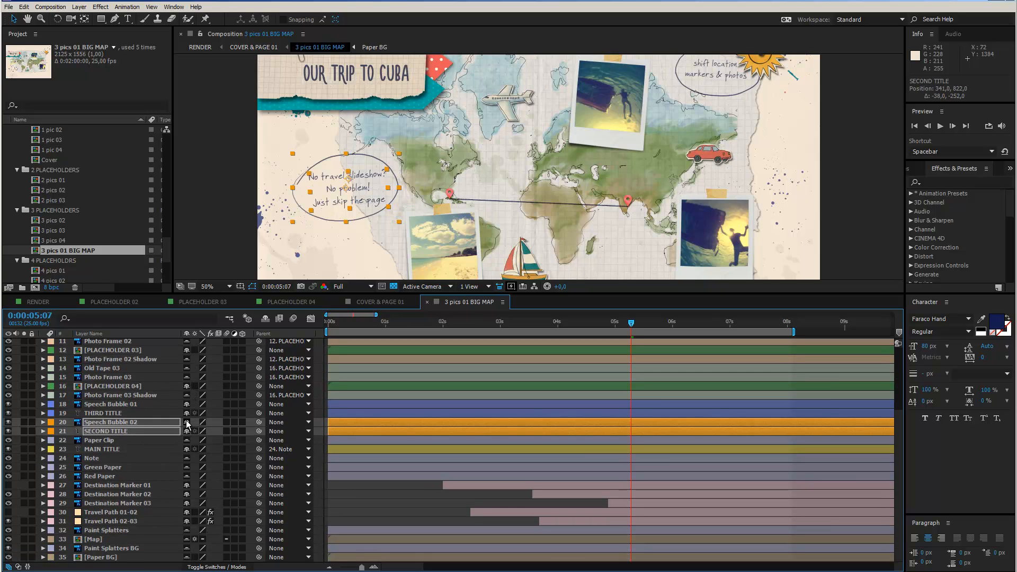
scroll(186, 424, up, 5)
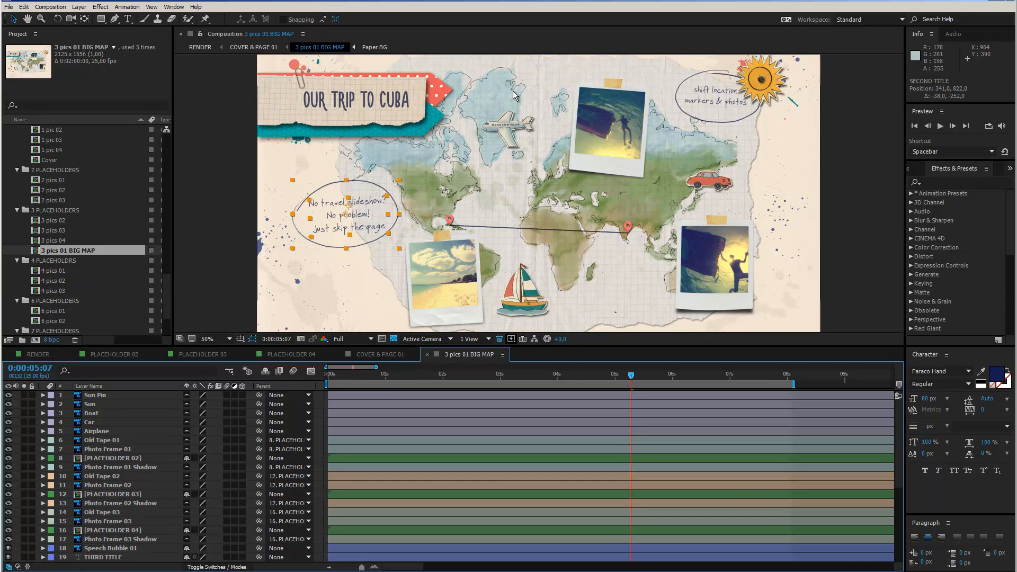
Step: Shift the Airplane doodle slightly over southern Greenland, to about position 930.8, 553.3, and leave it selected
click(502, 137)
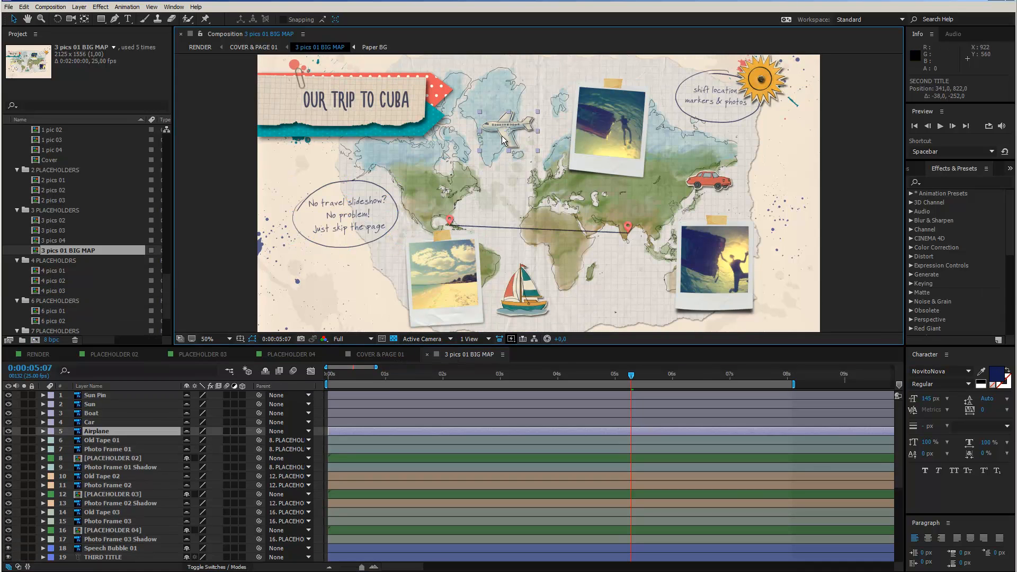
mouse_move(498, 128)
mouse_down()
mouse_move(516, 175)
mouse_move(495, 133)
mouse_up()
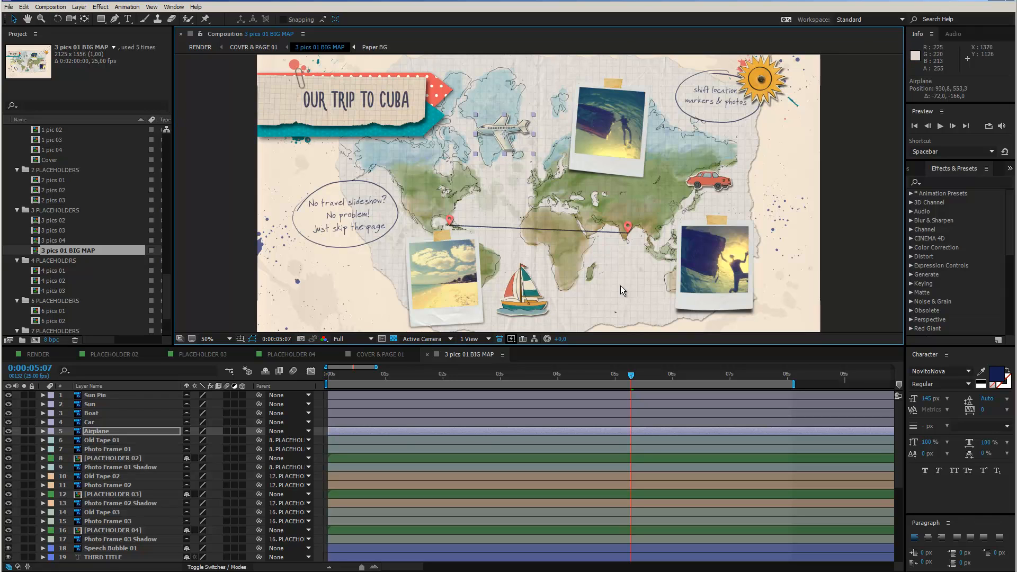
click(523, 291)
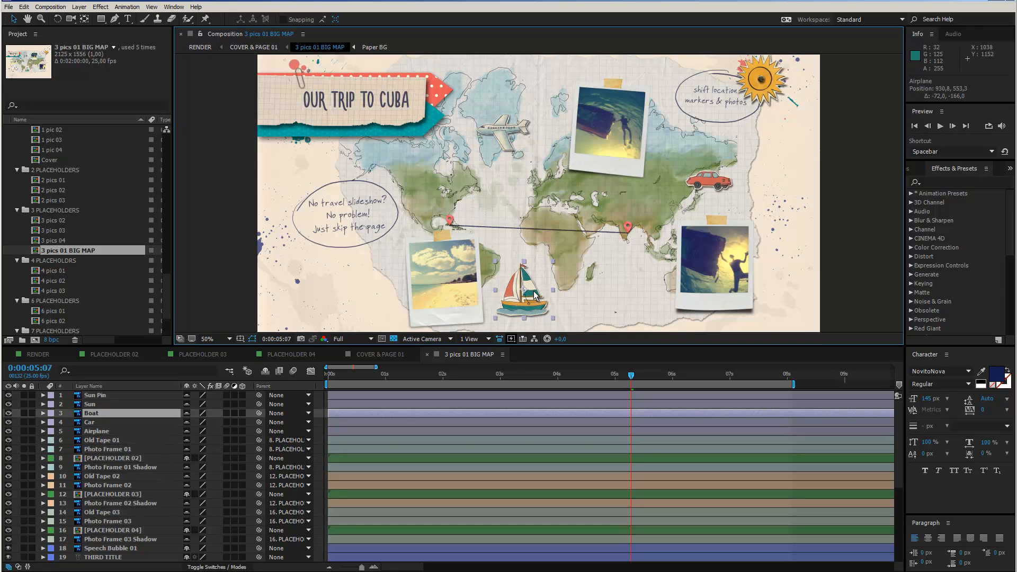
click(712, 183)
click(504, 128)
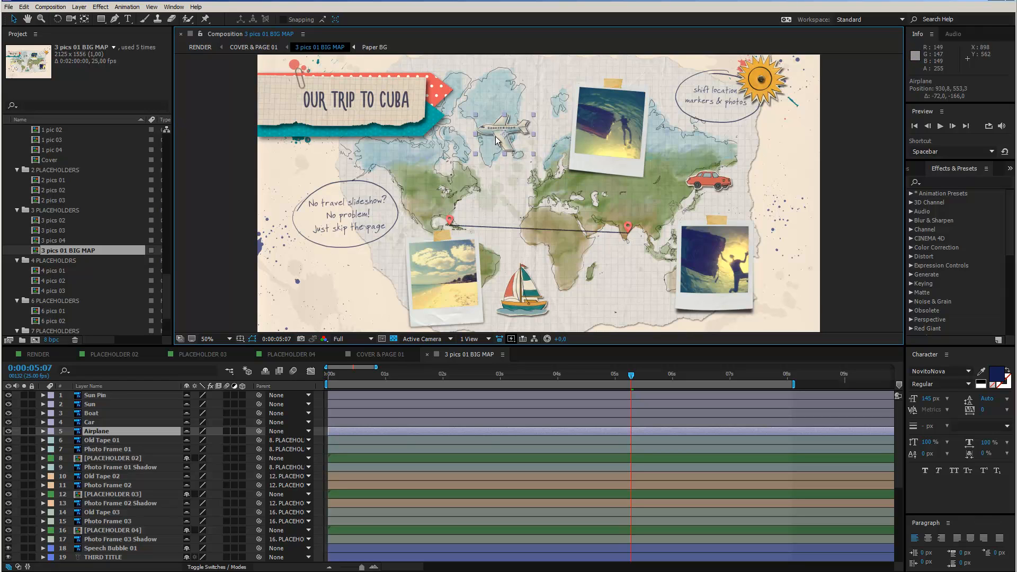
Step: Collapse the Slideshow Page Layouts and PLACEHOLDERS folders, expand DOODLES and open its PREVIEW composition
scroll(43, 273, up, 5)
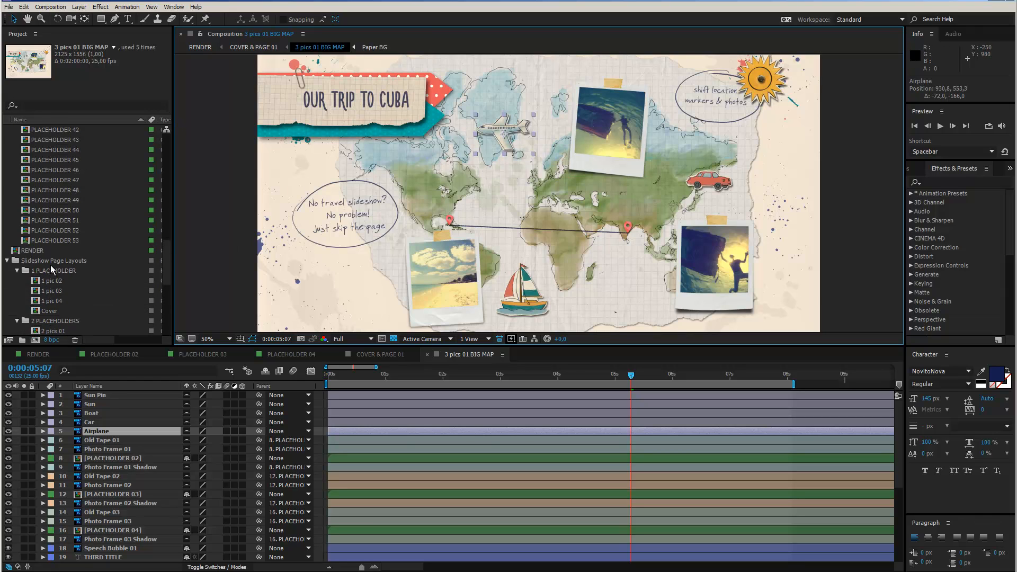
click(8, 231)
scroll(34, 234, up, 15)
scroll(29, 226, up, 2)
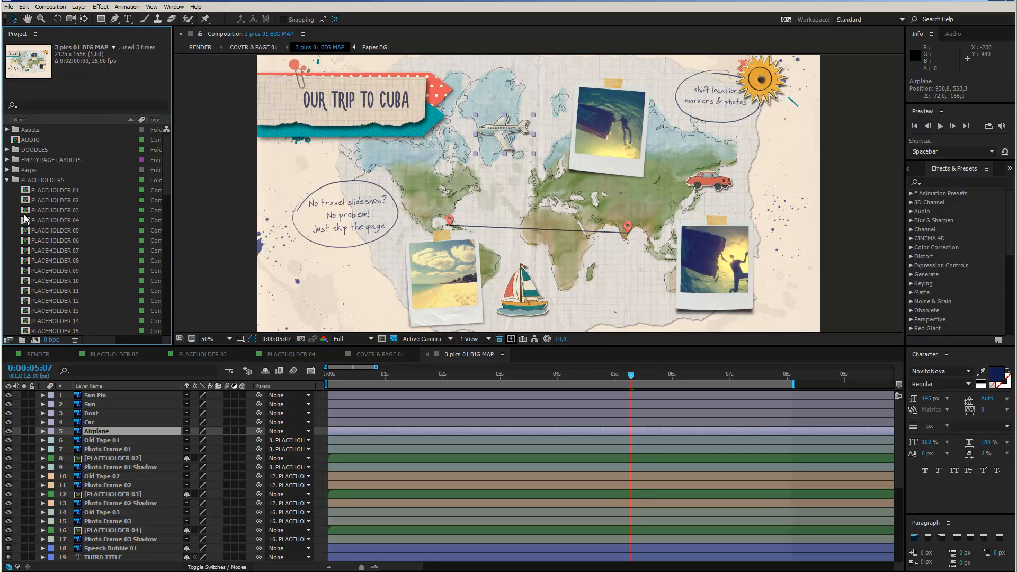
click(8, 180)
click(27, 151)
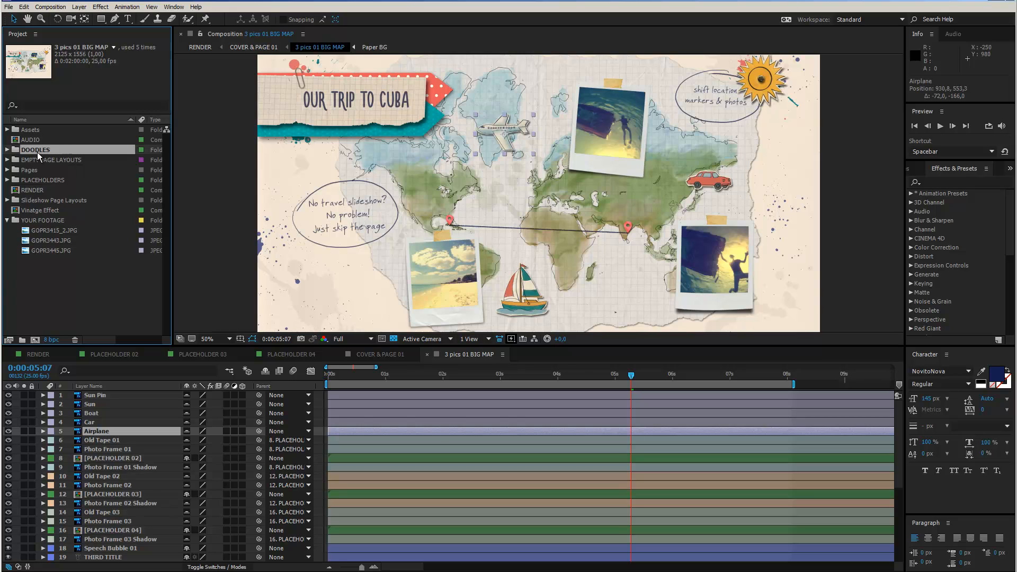
click(7, 151)
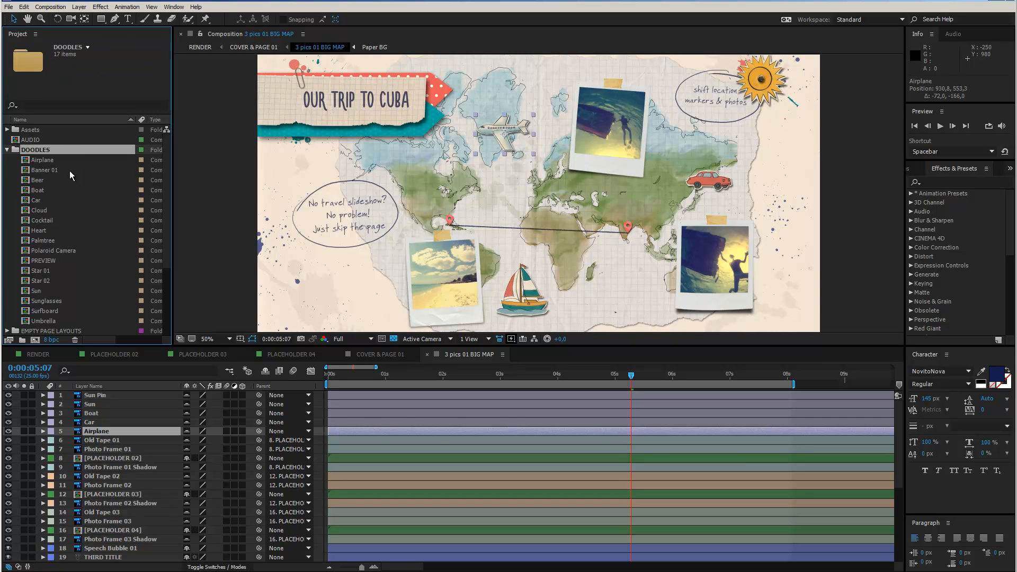
click(53, 261)
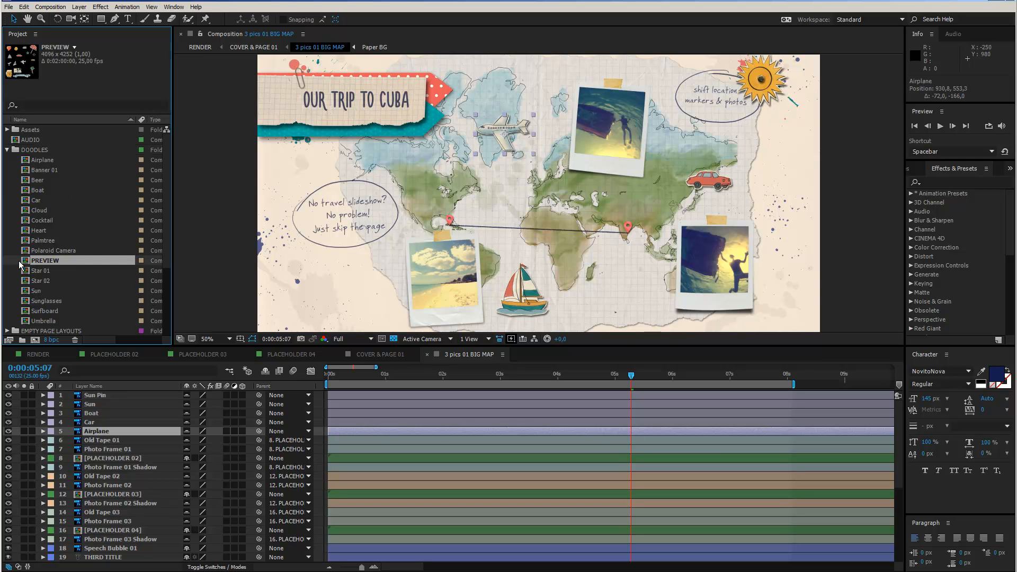
double_click(27, 263)
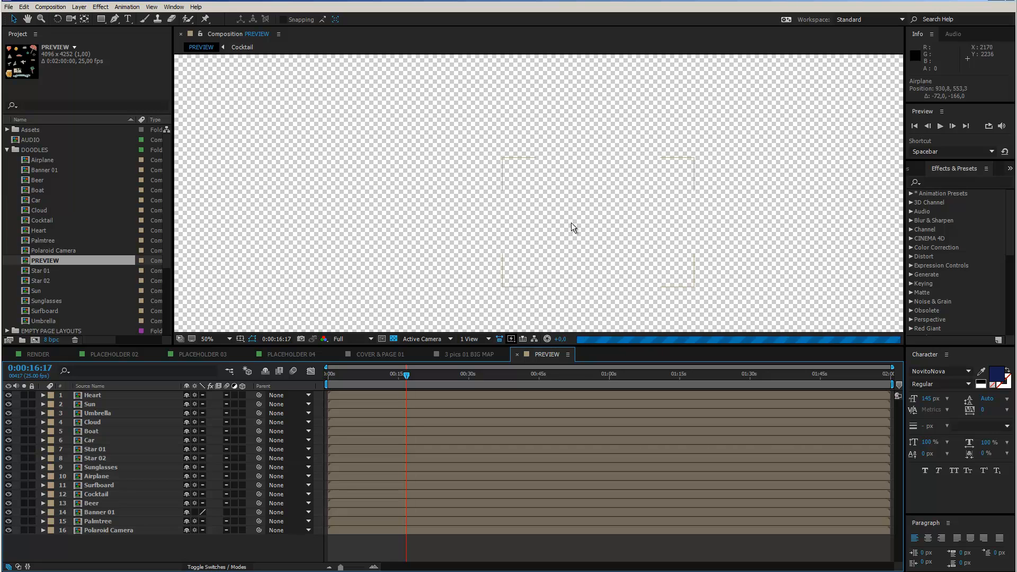
Step: Copy the Surfboard layer from the PREVIEW composition and paste it into 3 pics 01 BIG MAP above the Airplane layer
key(comma)
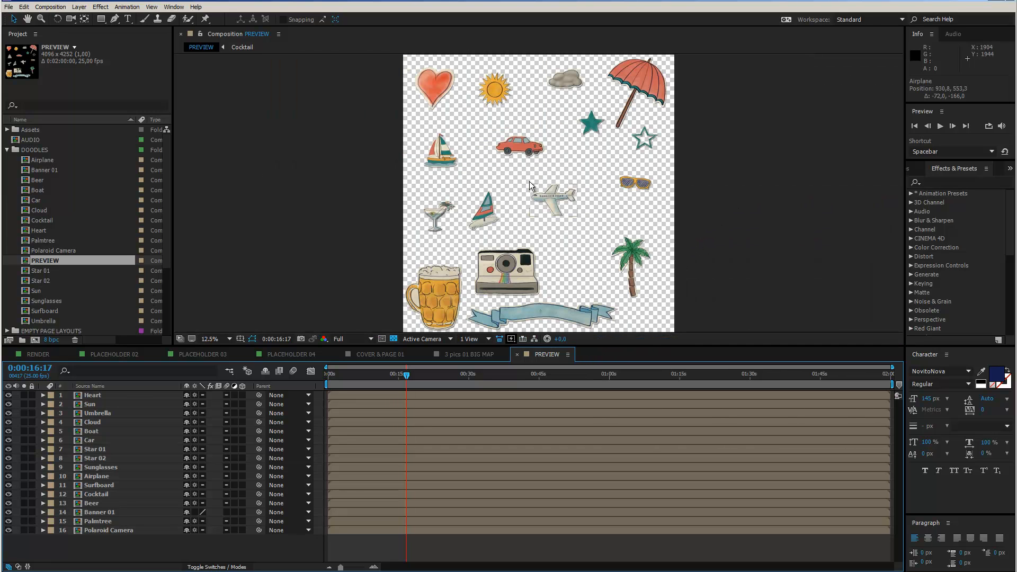
key(period)
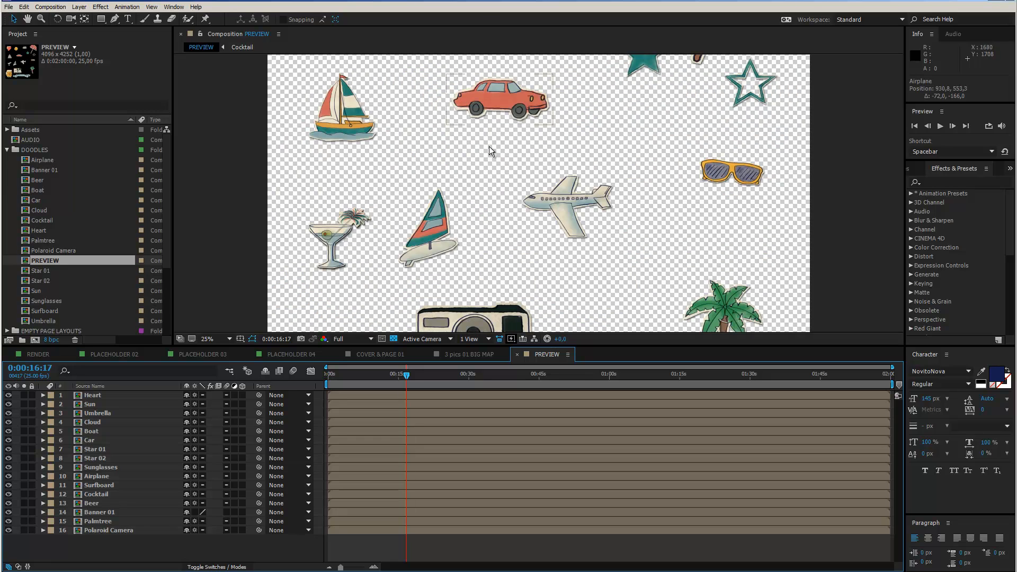
key(comma)
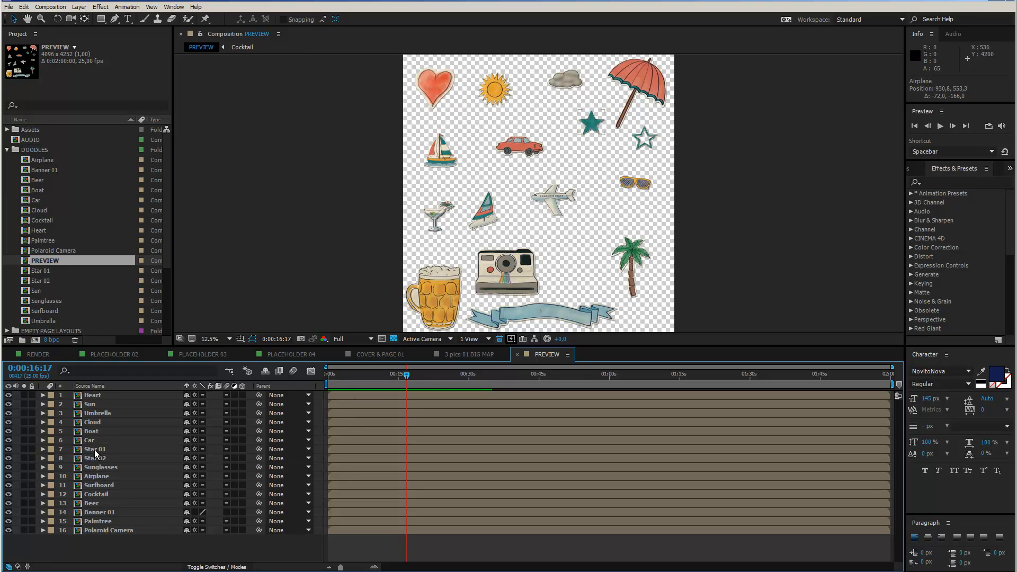
click(105, 486)
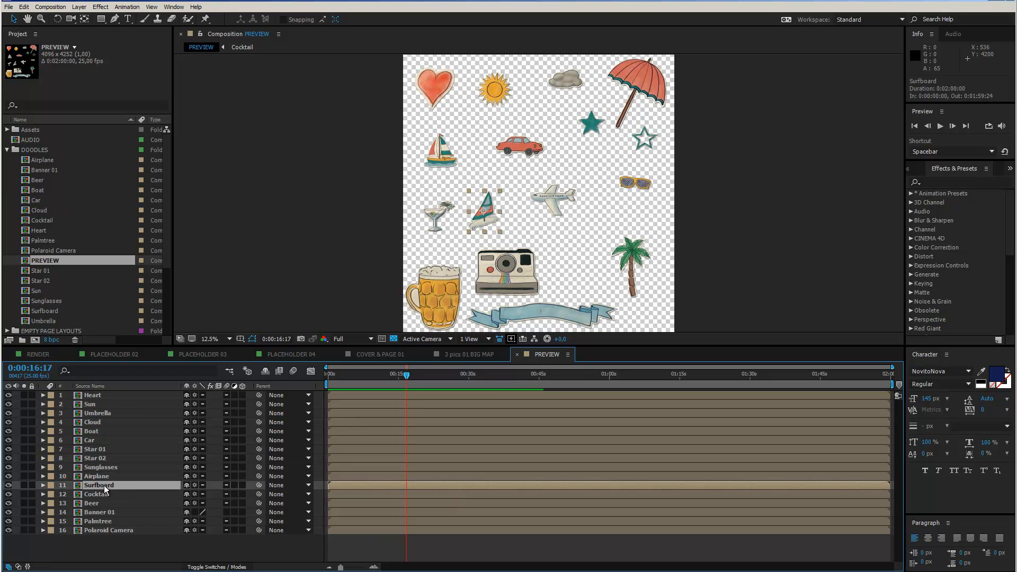
key(ctrl+c)
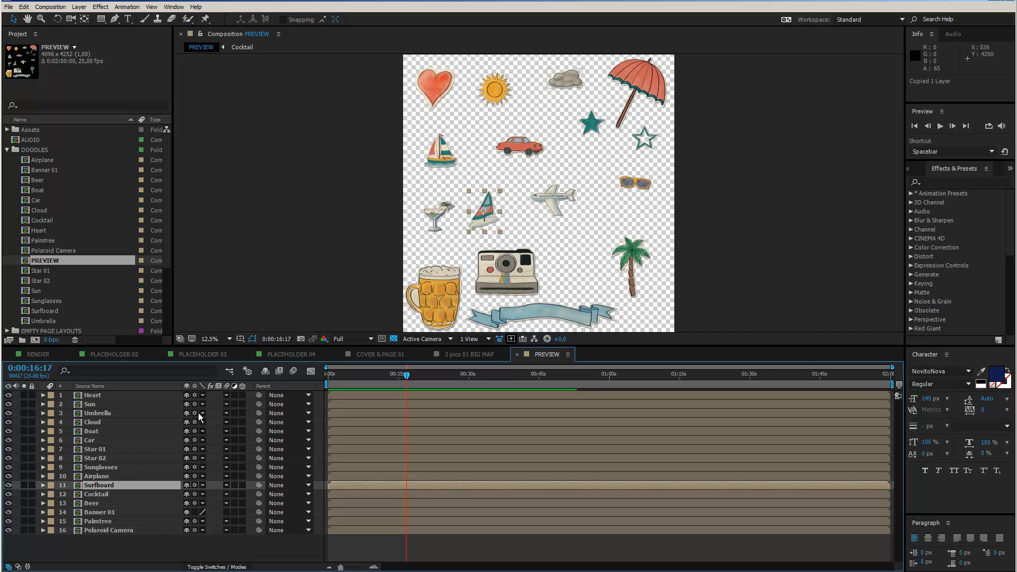
click(456, 355)
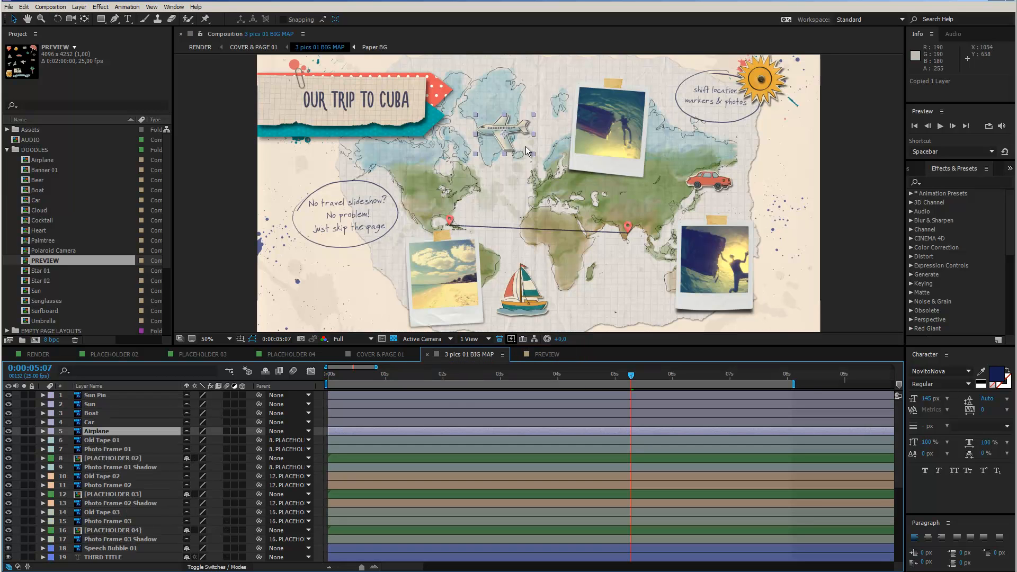
key(ctrl+v)
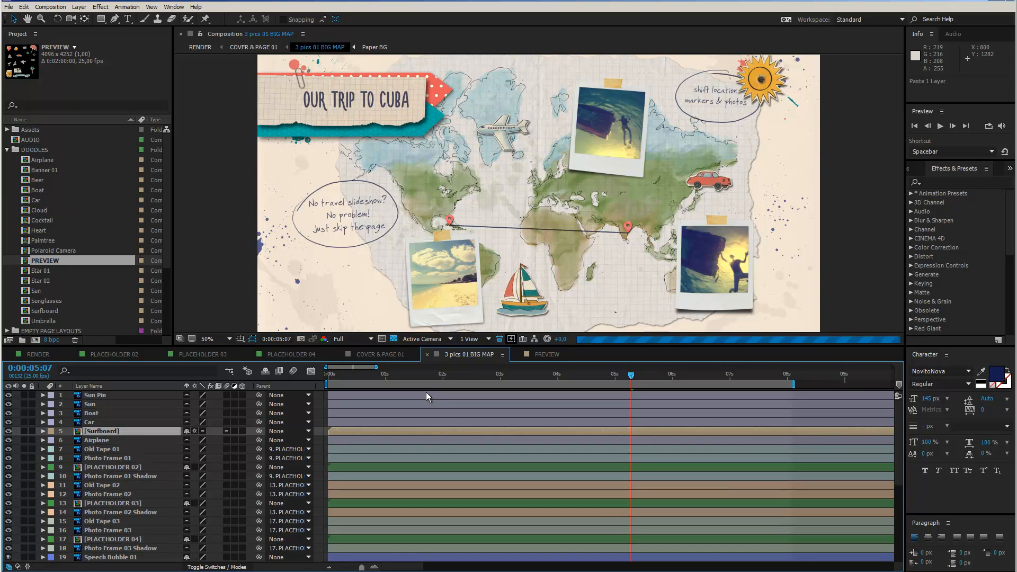
mouse_move(113, 428)
mouse_down()
mouse_move(113, 399)
mouse_move(105, 433)
mouse_up()
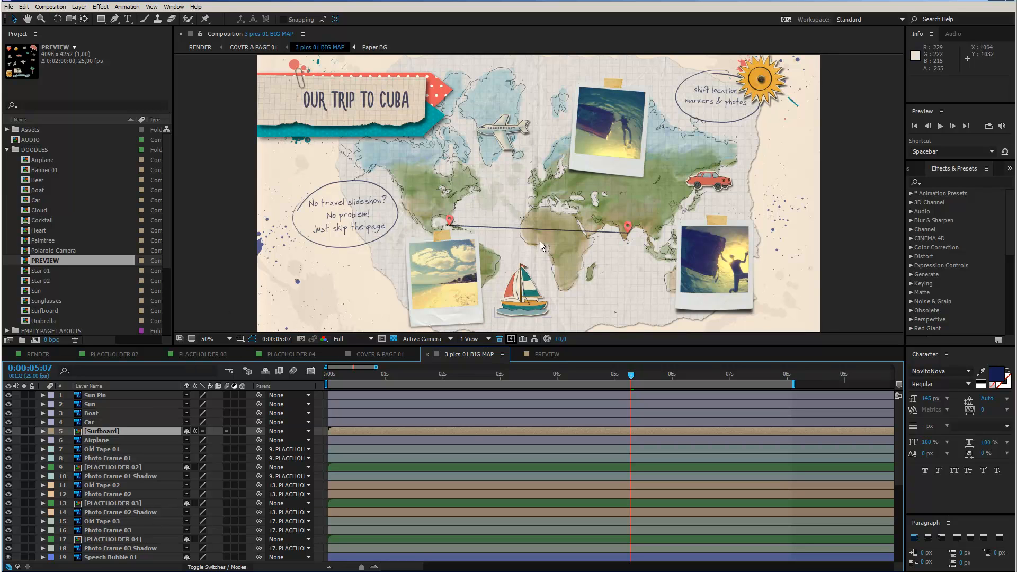
scroll(535, 192, down, 2)
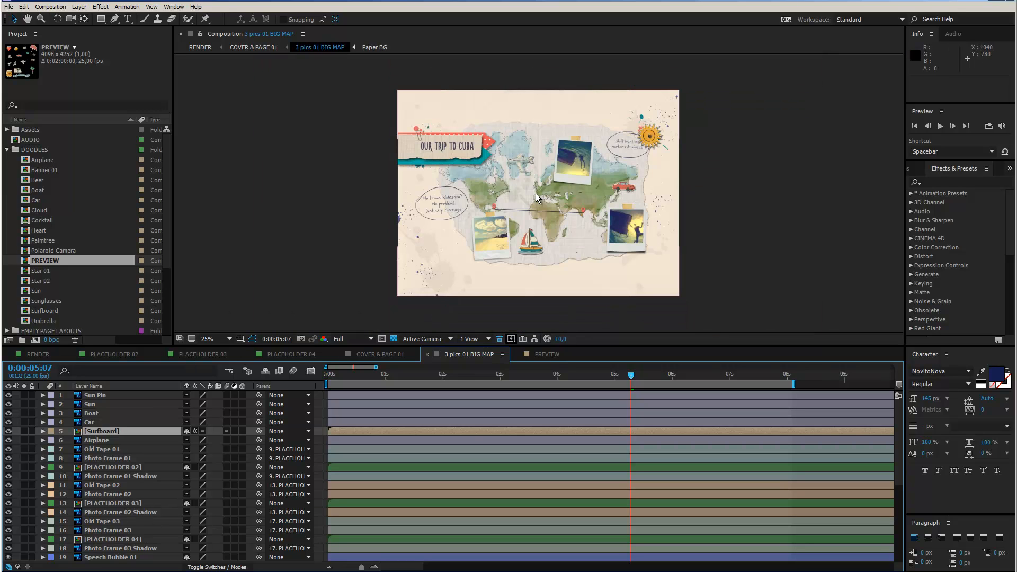
scroll(536, 192, up, 2)
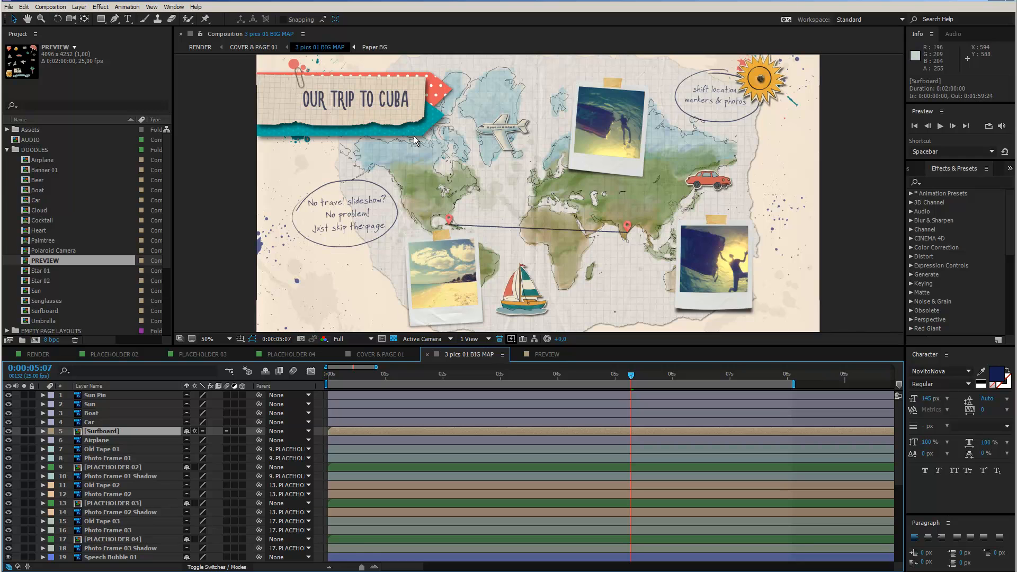
drag(411, 125, 466, 206)
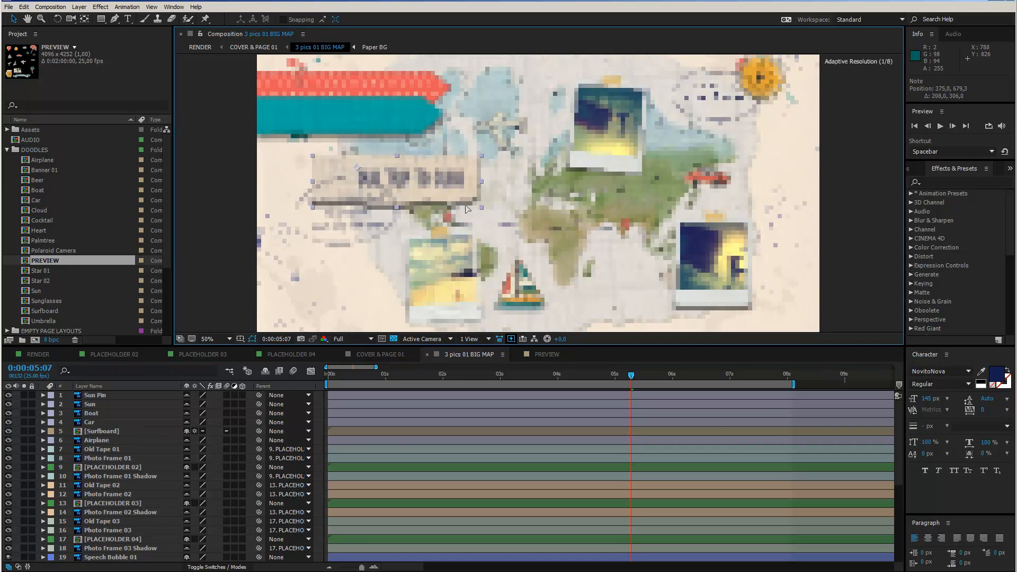
key(ctrl+z)
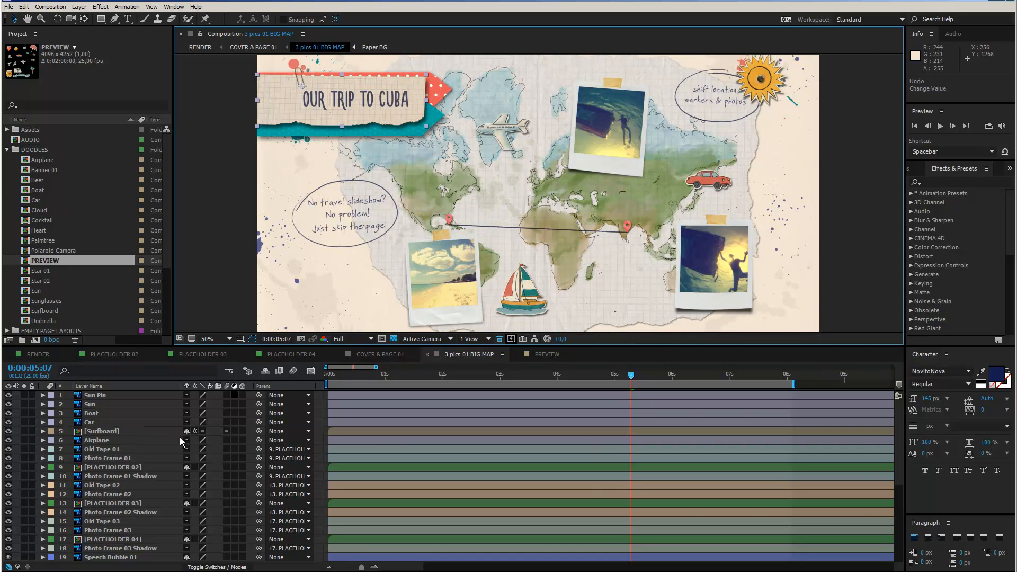
Step: Move the pasted Surfboard doodle onto the map beside North America, to about position 765.5, 788
click(101, 431)
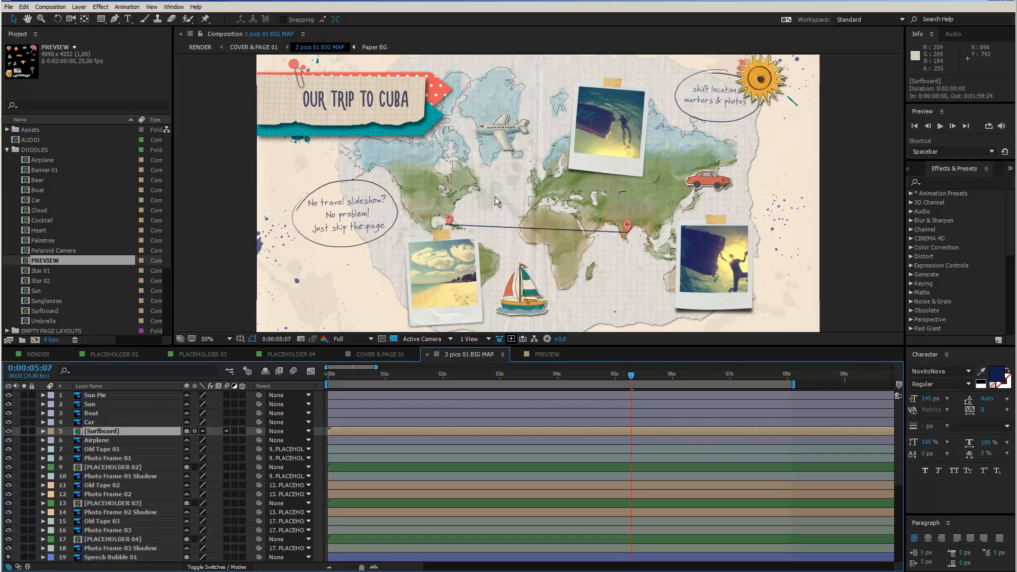
key(comma)
key(comma)
drag(548, 287, 471, 171)
key(period)
key(period)
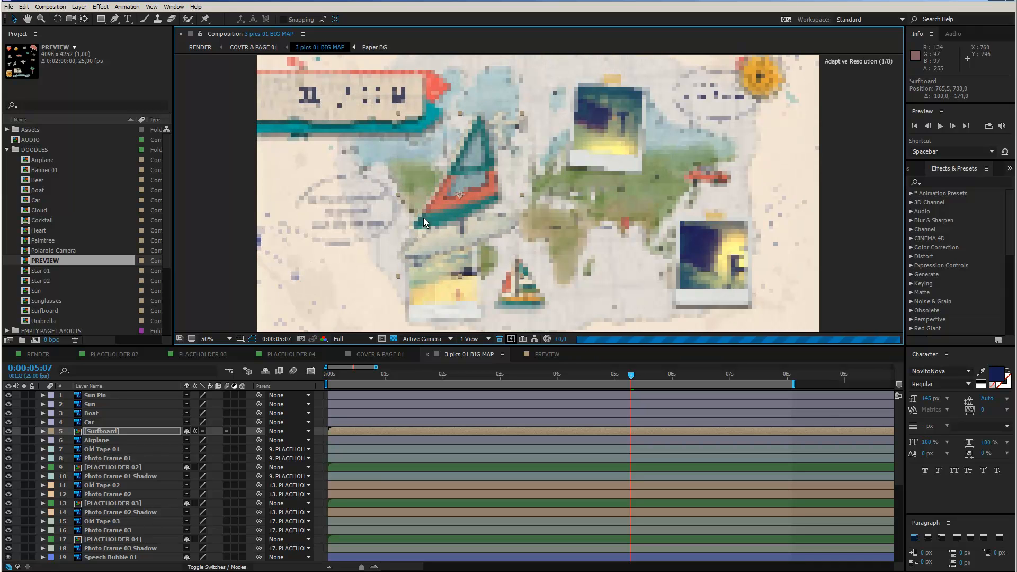
Step: Scale the Surfboard down to 21% and place it beside the Cuba marker, at about position 807.5, 822
key(s)
drag(217, 444, 249, 421)
key(period)
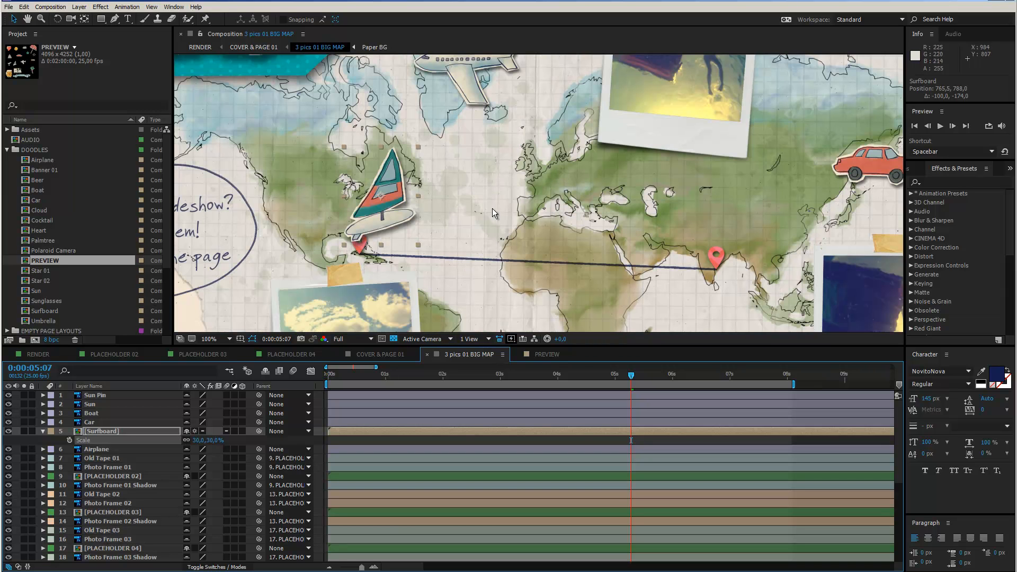
drag(387, 205, 447, 222)
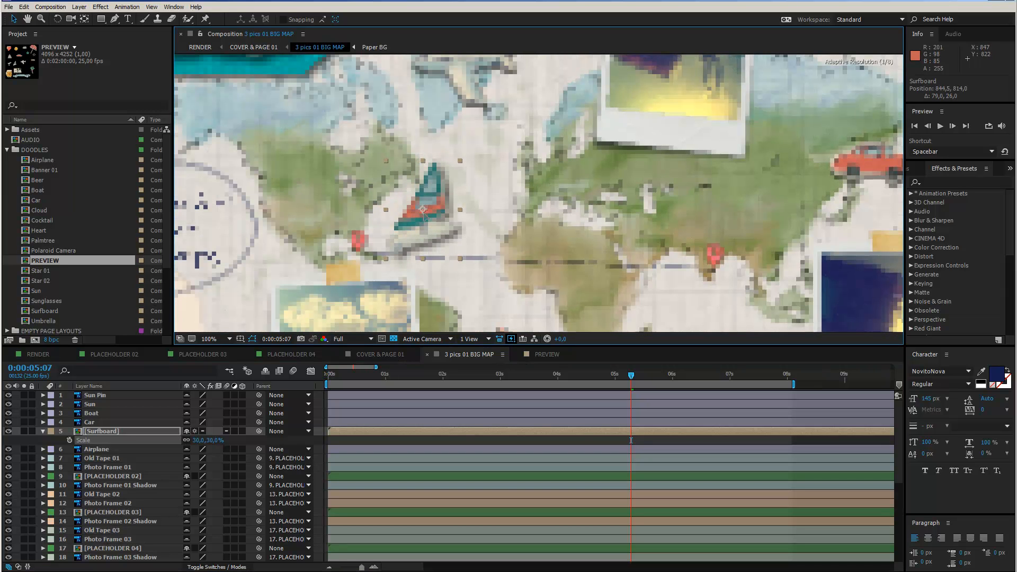
drag(212, 440, 207, 441)
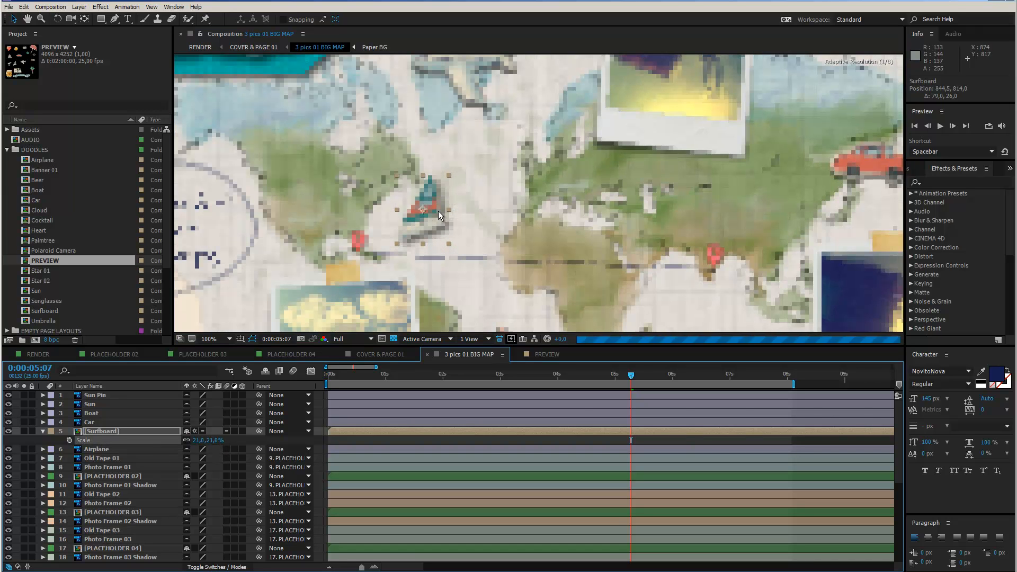
drag(428, 225, 408, 229)
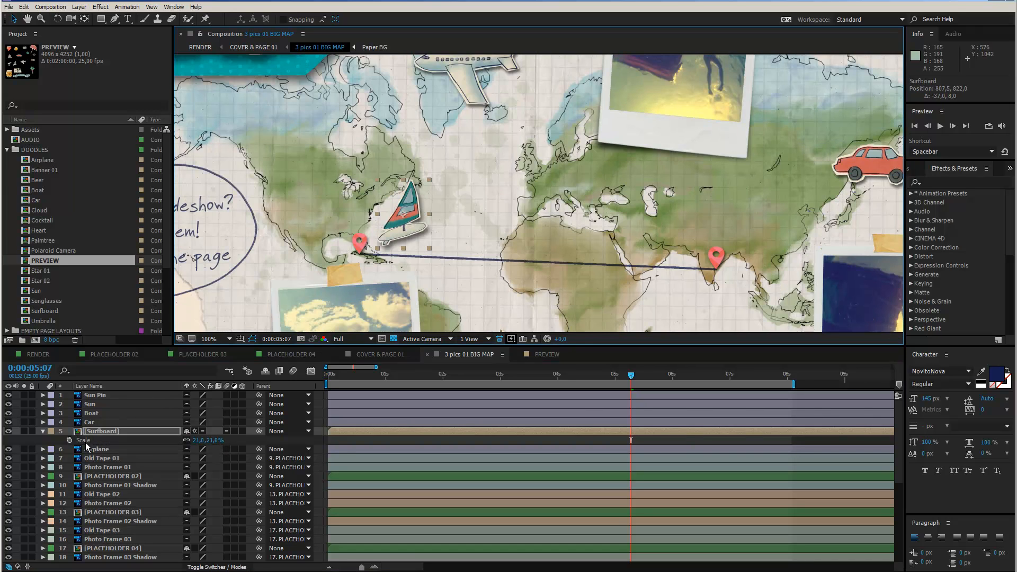
Step: Expand the Surfboard layer's Drop Shadow style and set the shadow Size to 5
click(93, 431)
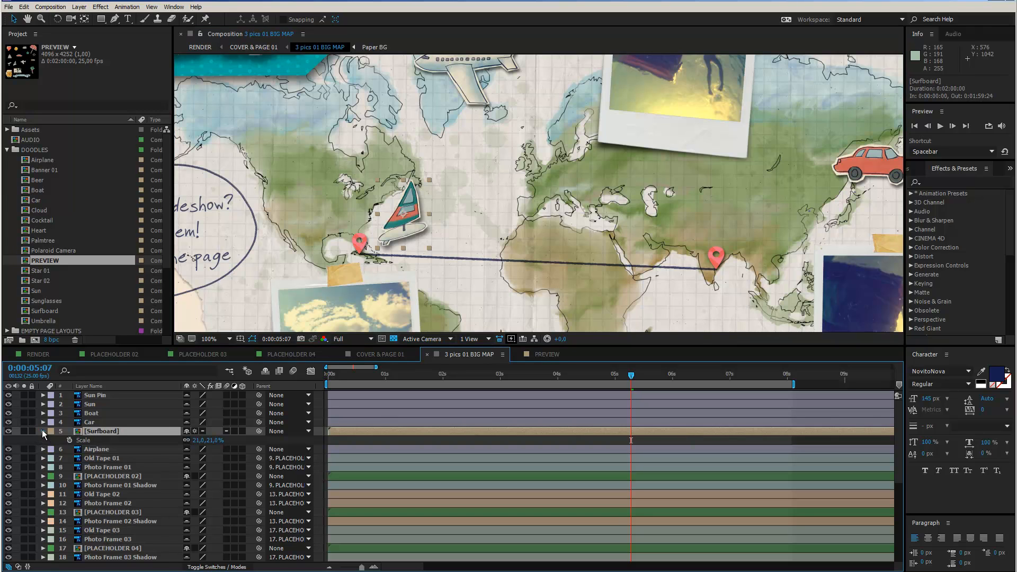
click(43, 431)
click(43, 430)
click(52, 494)
scroll(52, 493, down, 2)
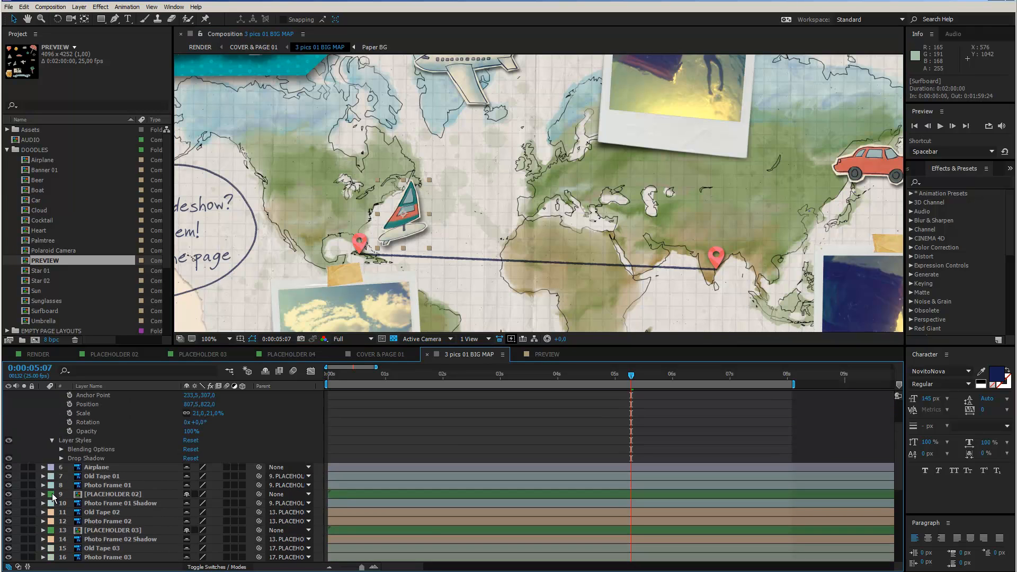
click(62, 458)
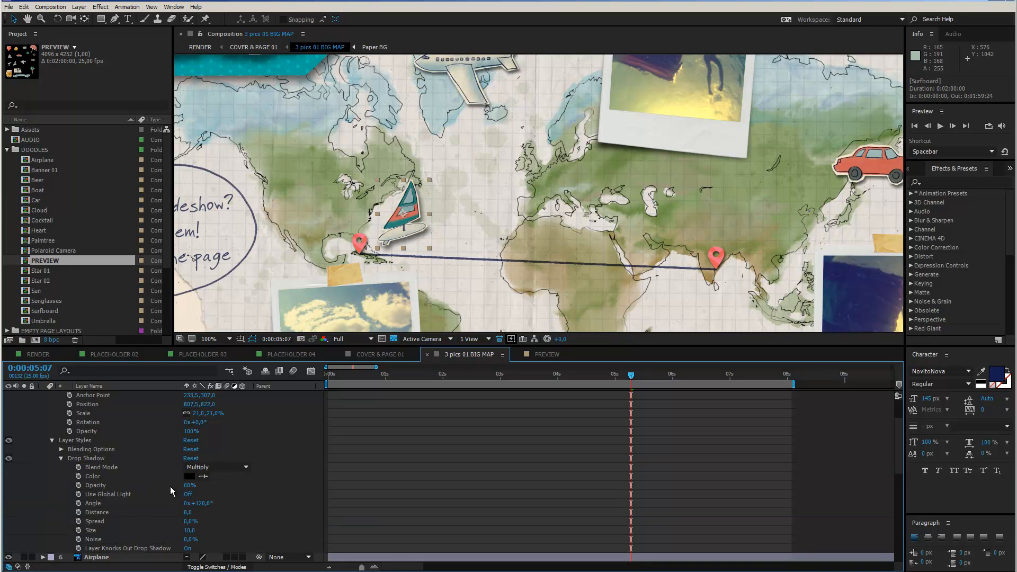
click(188, 530)
text(5)
key(Return)
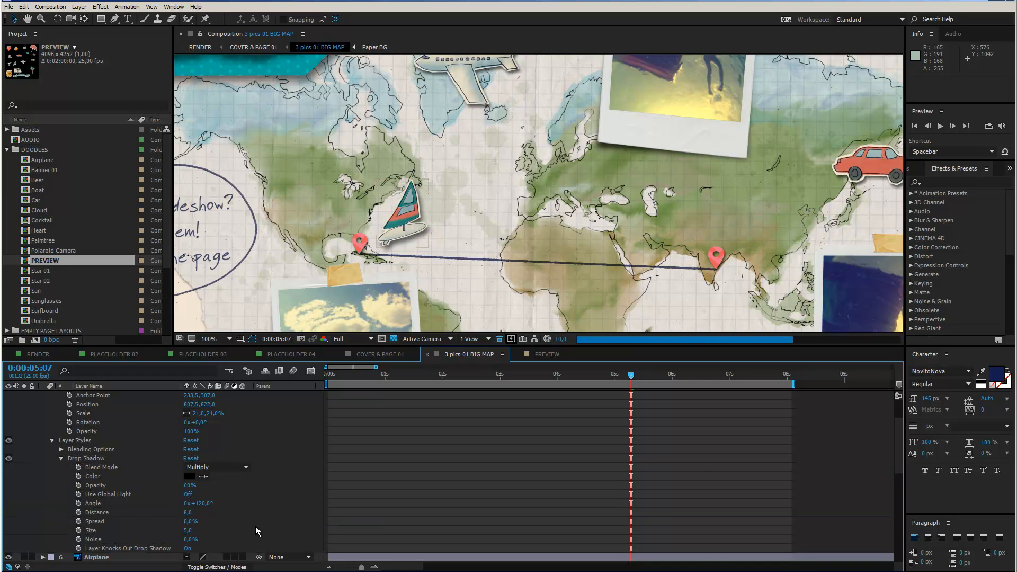
Step: Set the Surfboard's drop shadow Distance to 5 and select the doodle on the map
click(187, 512)
text(5)
key(Return)
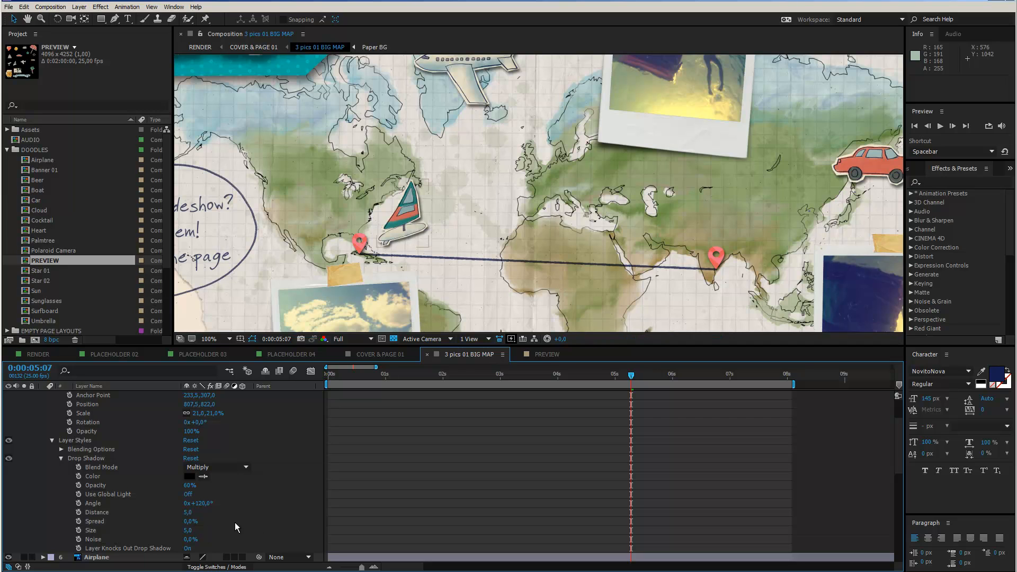
scroll(475, 215, down, 2)
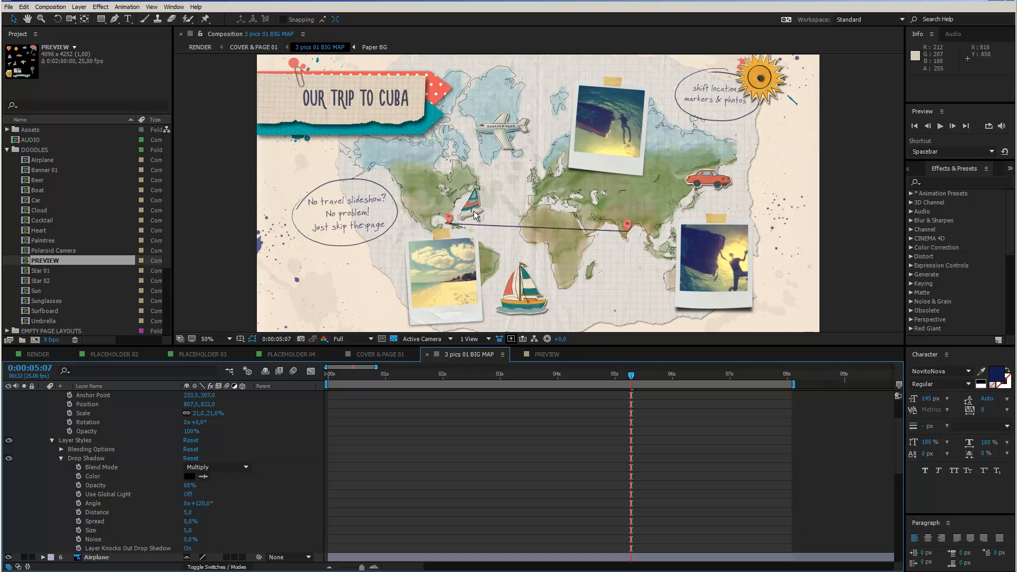
click(475, 215)
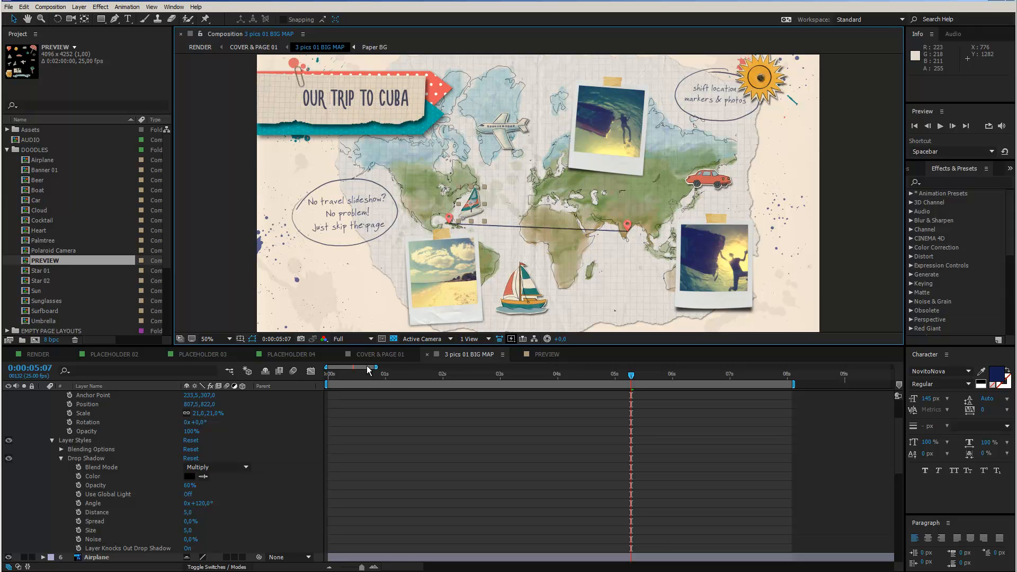
Step: Open the Surfboard composition from PREVIEW and solo its Strokes, Color and Paper layers one at a time to examine them
click(532, 355)
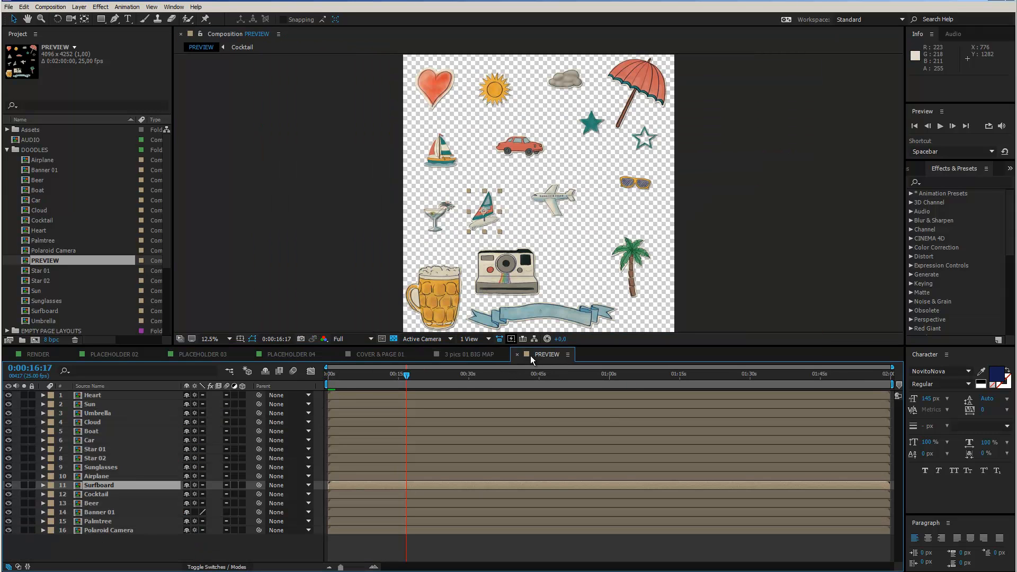
double_click(78, 485)
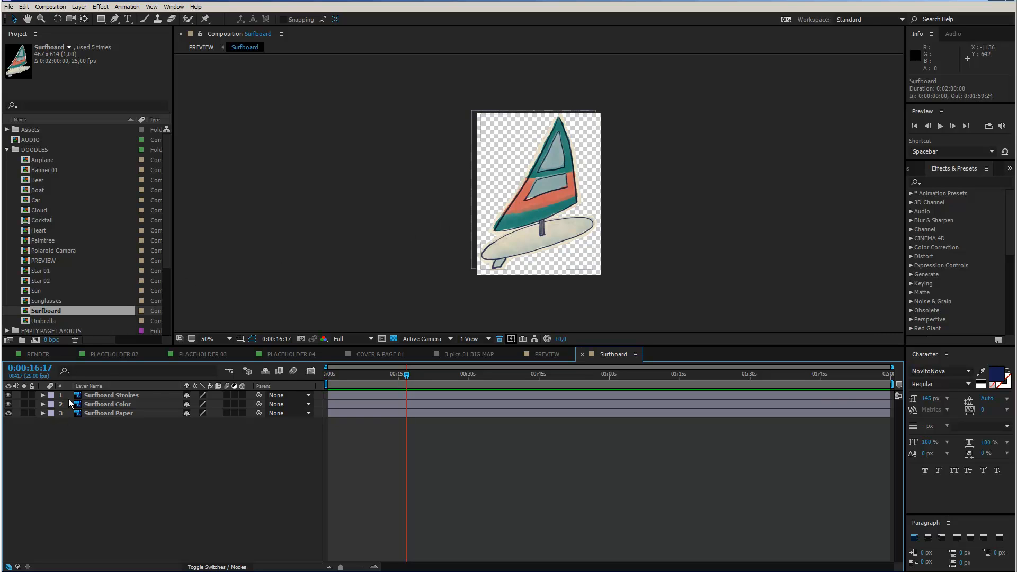
click(98, 396)
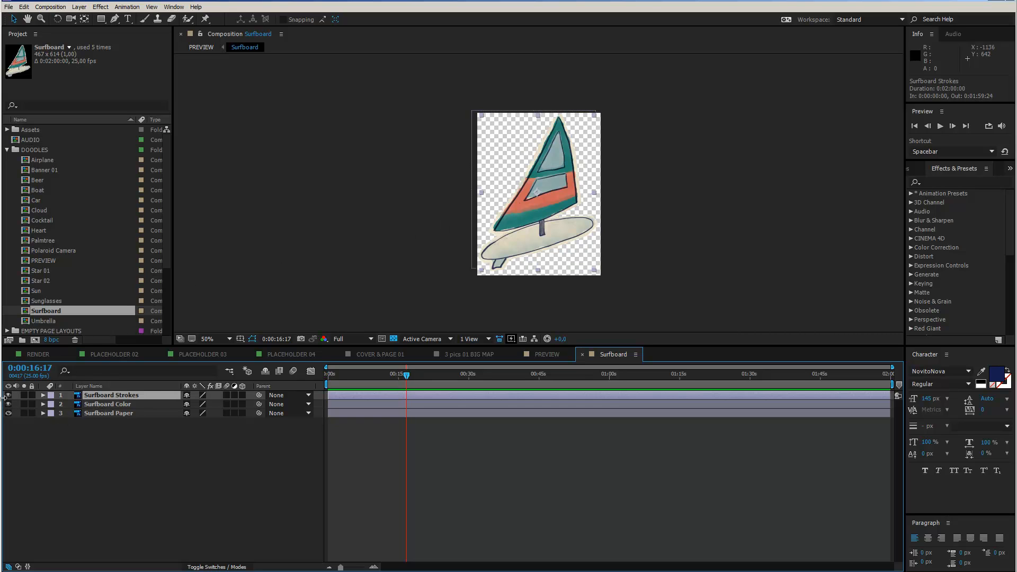
click(24, 395)
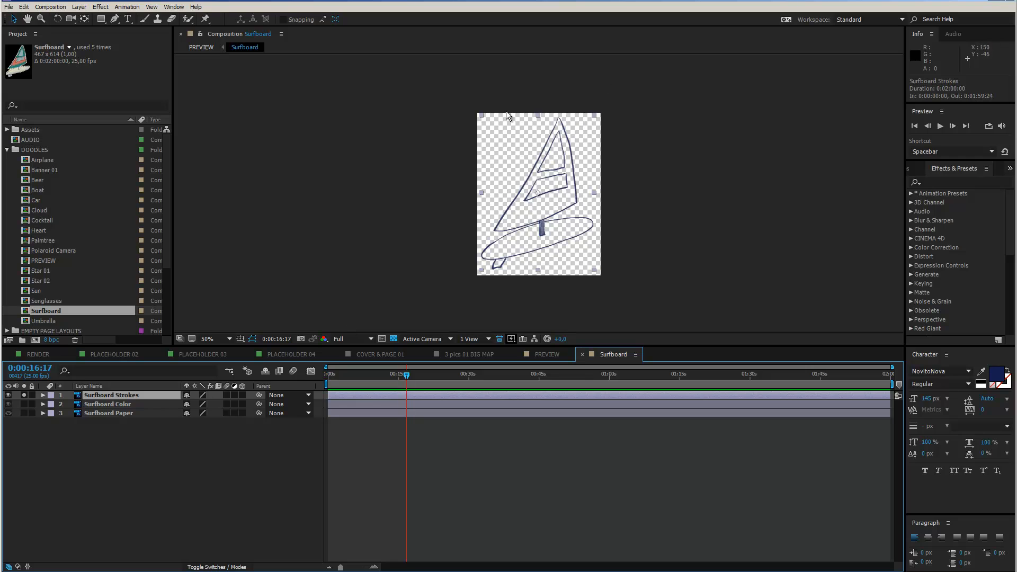
click(25, 396)
click(23, 404)
click(24, 404)
click(25, 413)
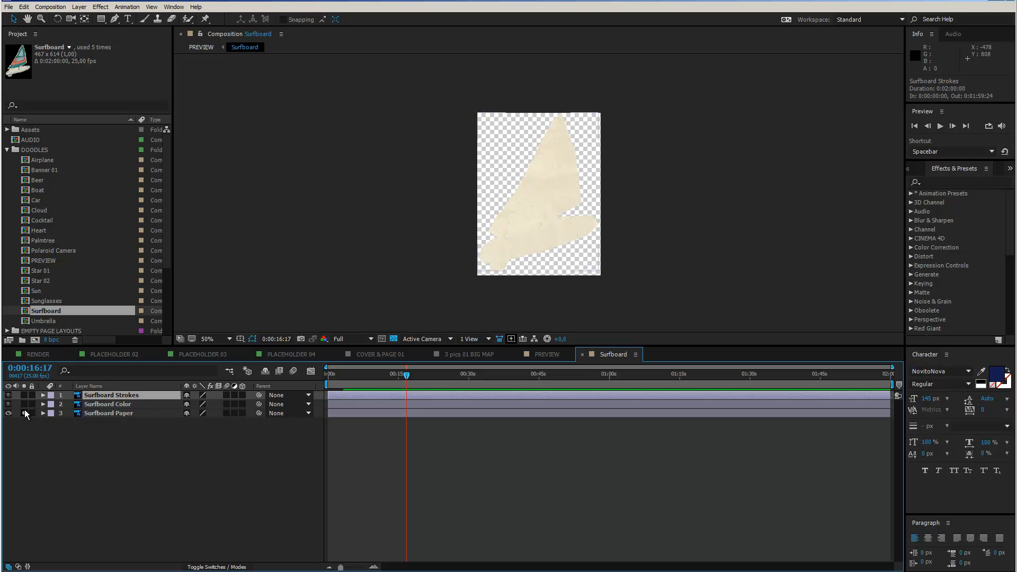
click(24, 413)
click(124, 421)
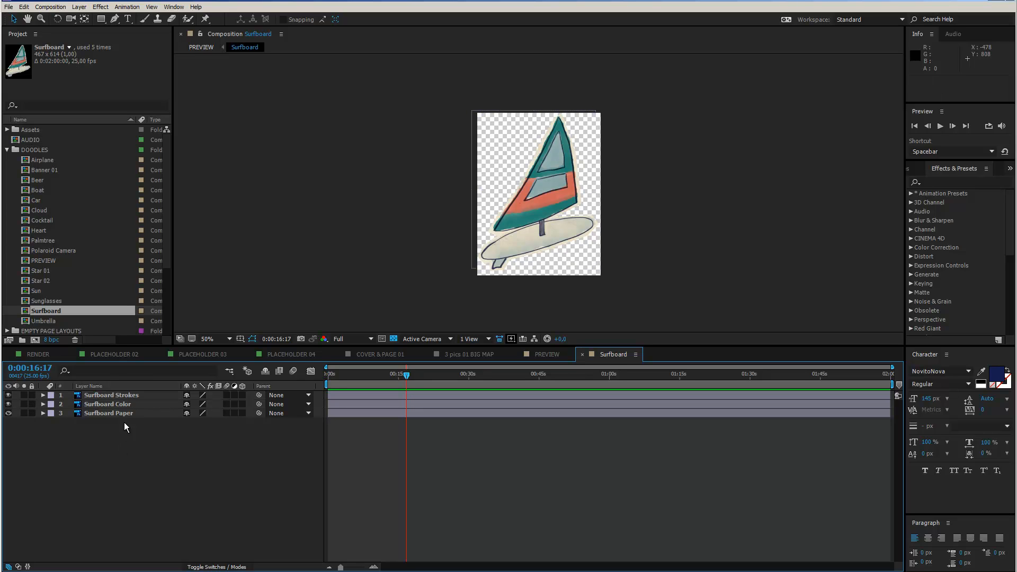
Step: Copy the Surfboard Strokes layer from the Surfboard composition and delete the Surfboard doodle layer from 3 pics 01 BIG MAP
click(126, 395)
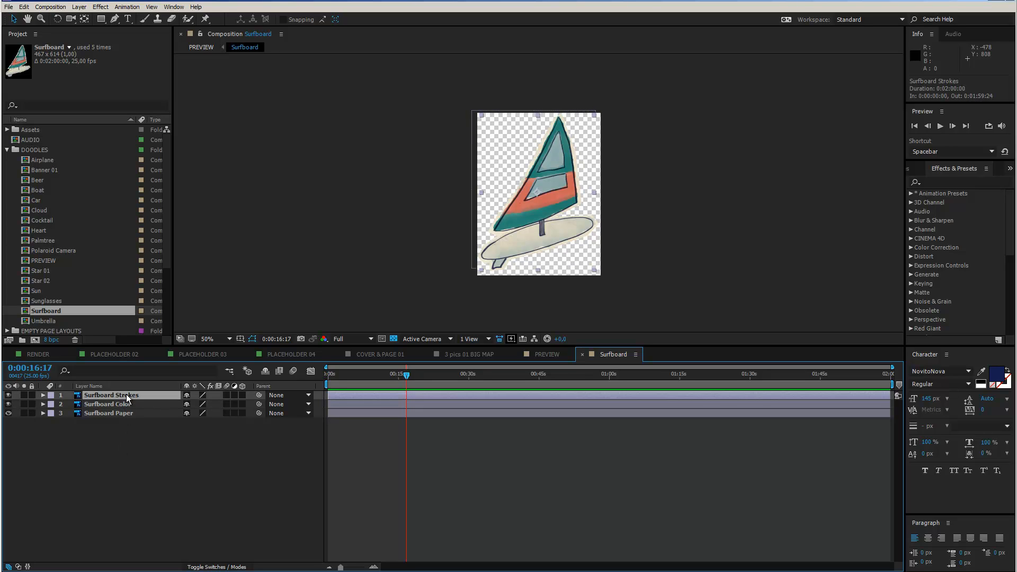
key(ctrl+c)
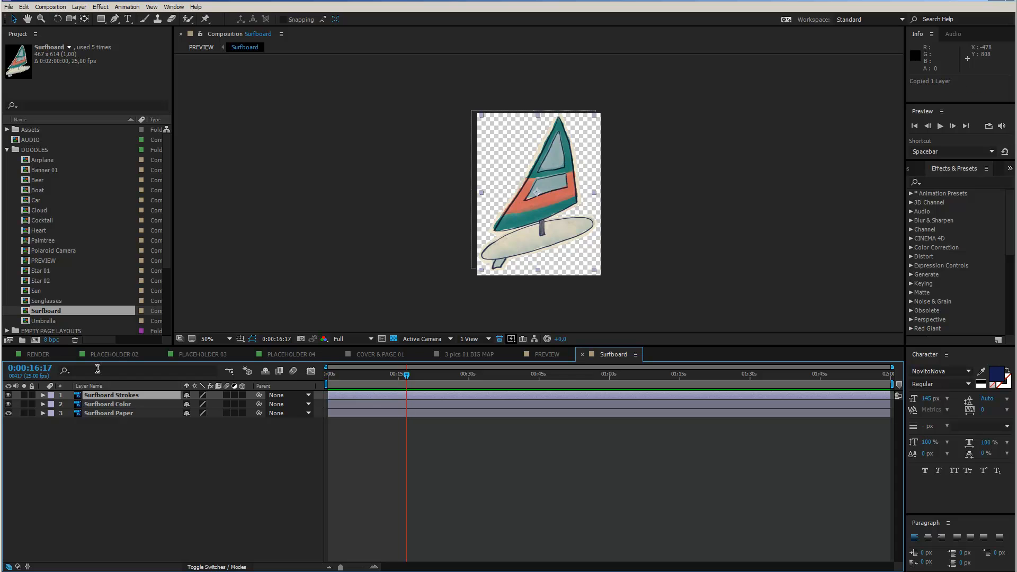
click(474, 355)
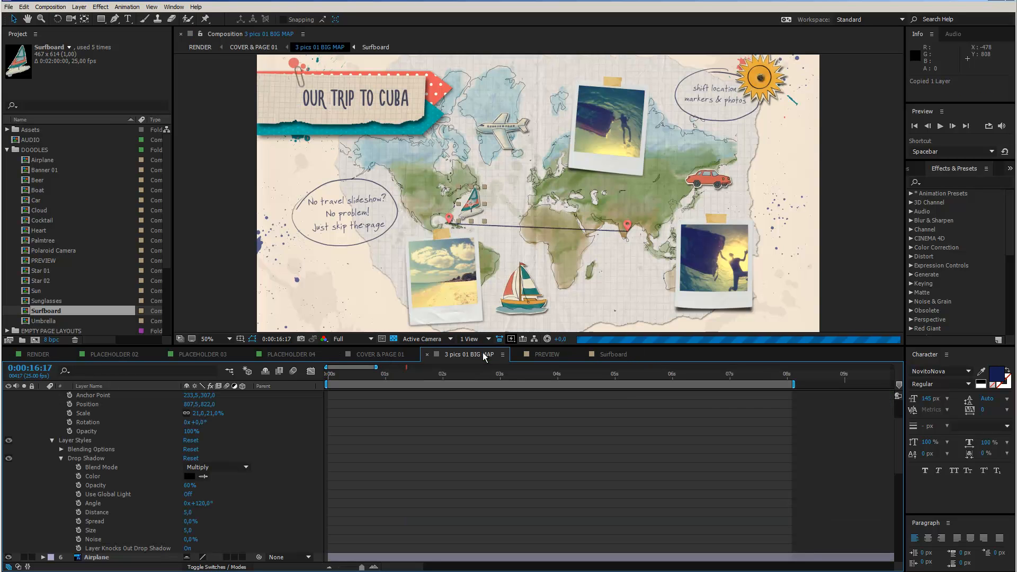
scroll(138, 427, up, 3)
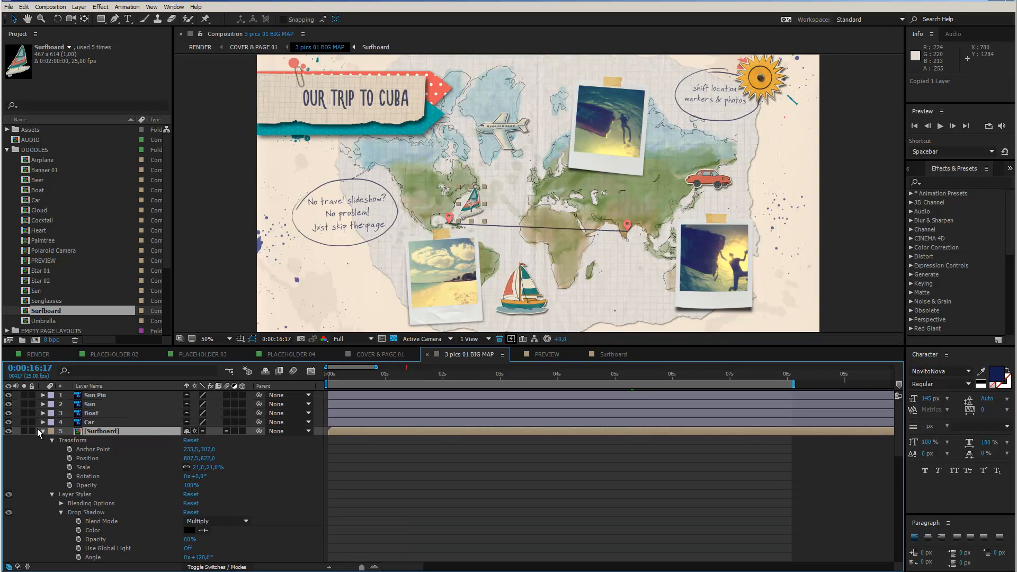
key(Delete)
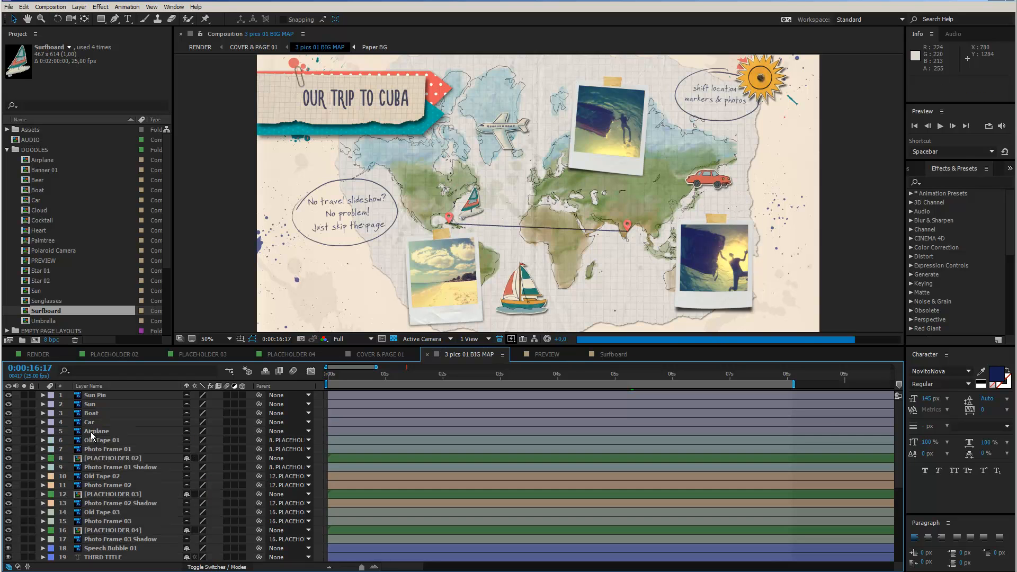
Step: Paste the Surfboard Strokes layer onto the map, scale it to 14% and place it beside the Cuba marker, at about 816, 805
key(ctrl+v)
mouse_move(326, 106)
mouse_down()
mouse_move(383, 165)
mouse_move(507, 219)
mouse_up()
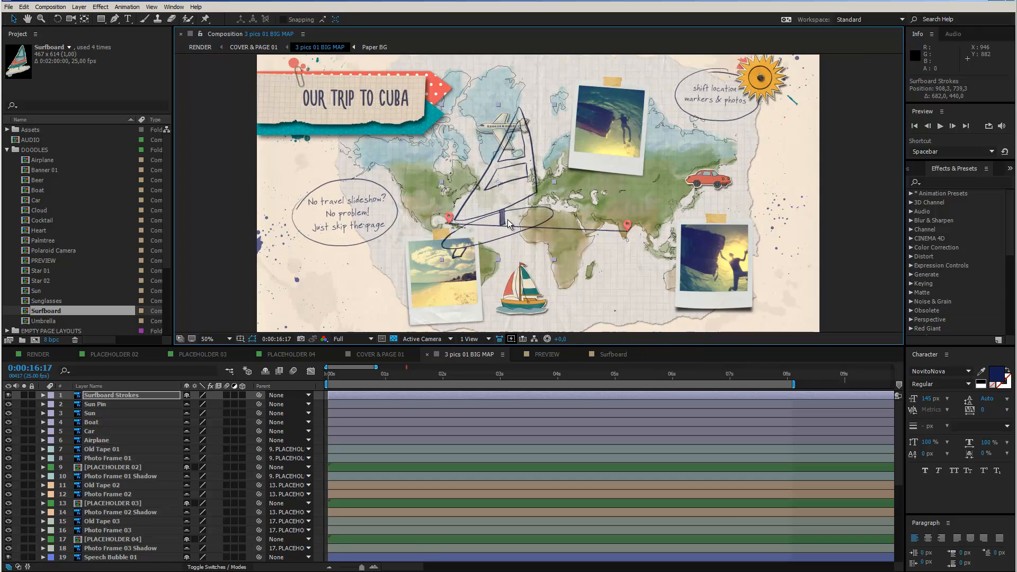
key(s)
mouse_move(206, 403)
mouse_down()
mouse_move(153, 403)
mouse_move(217, 402)
mouse_up()
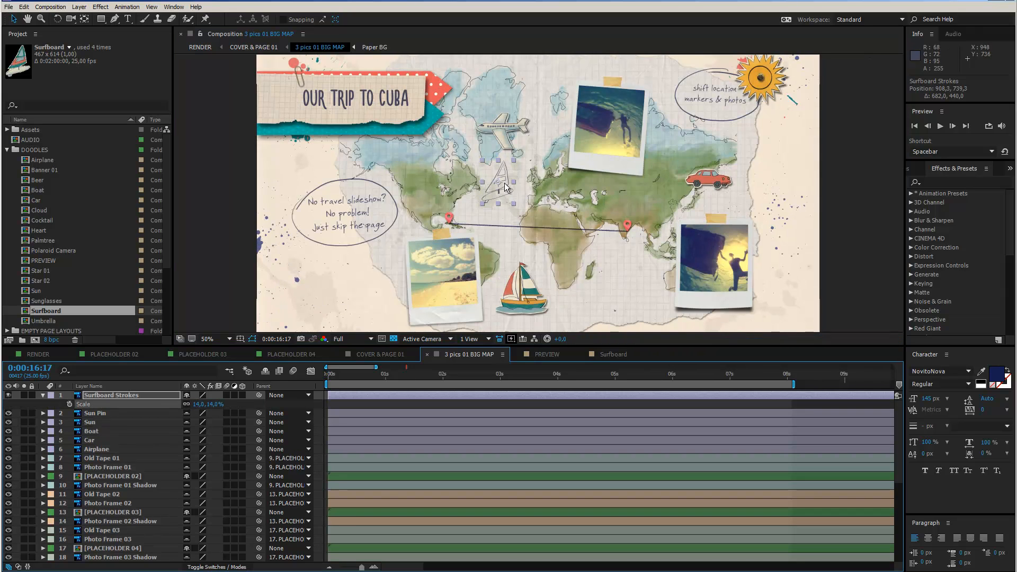
drag(486, 200, 462, 218)
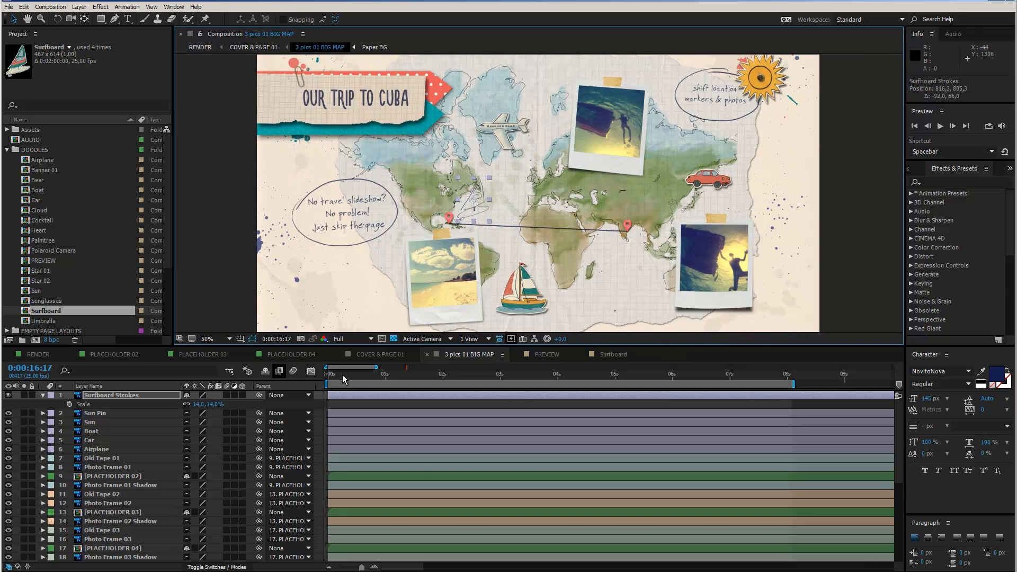
Step: Hide the shy layers in 3 pics 01 BIG MAP and check the THIRD TITLE and SECOND TITLE text layers
click(545, 354)
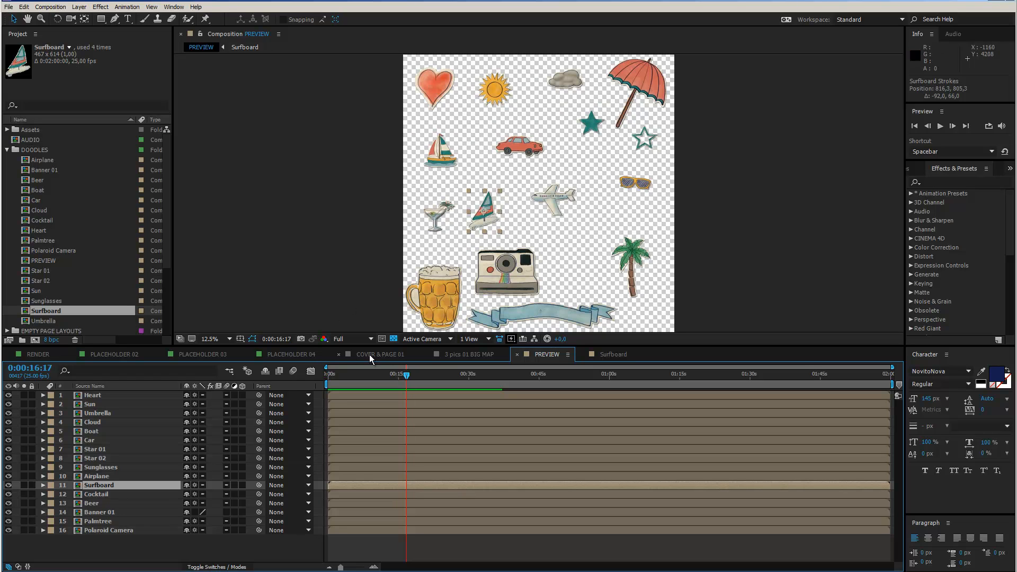
click(475, 357)
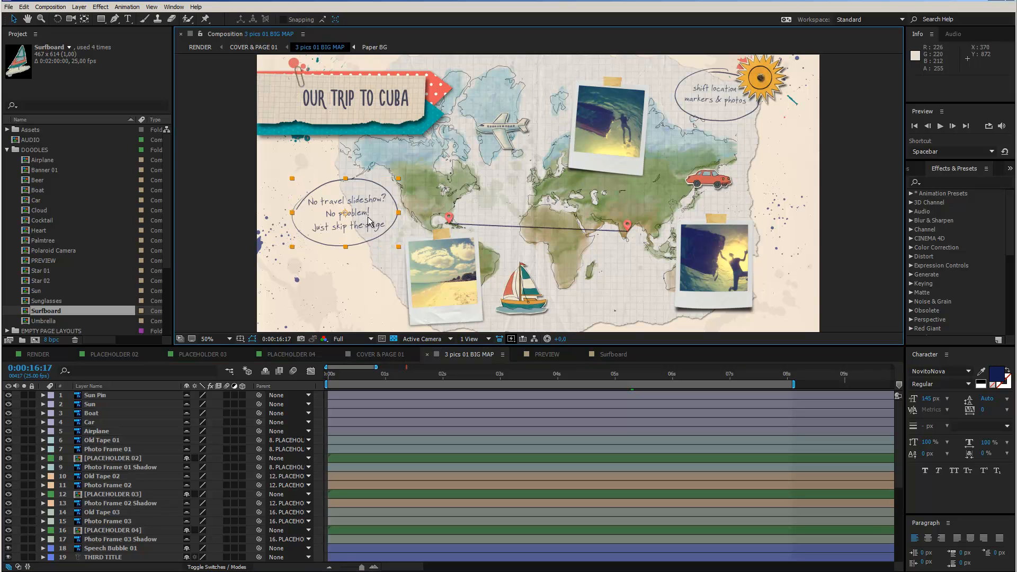
scroll(113, 476, down, 1)
scroll(114, 478, up, 1)
click(265, 371)
click(99, 433)
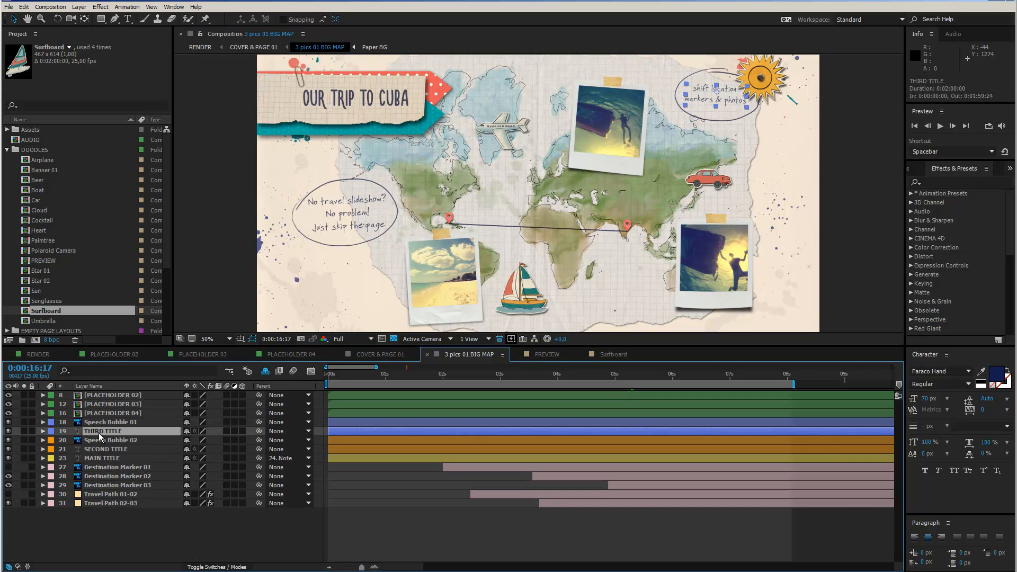
click(115, 450)
key(ctrl+t)
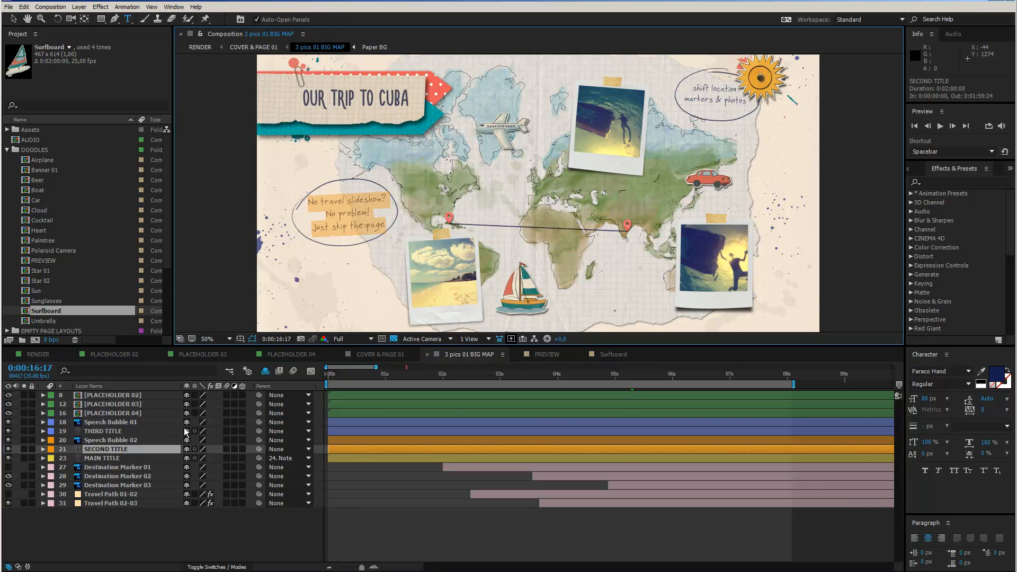
click(160, 539)
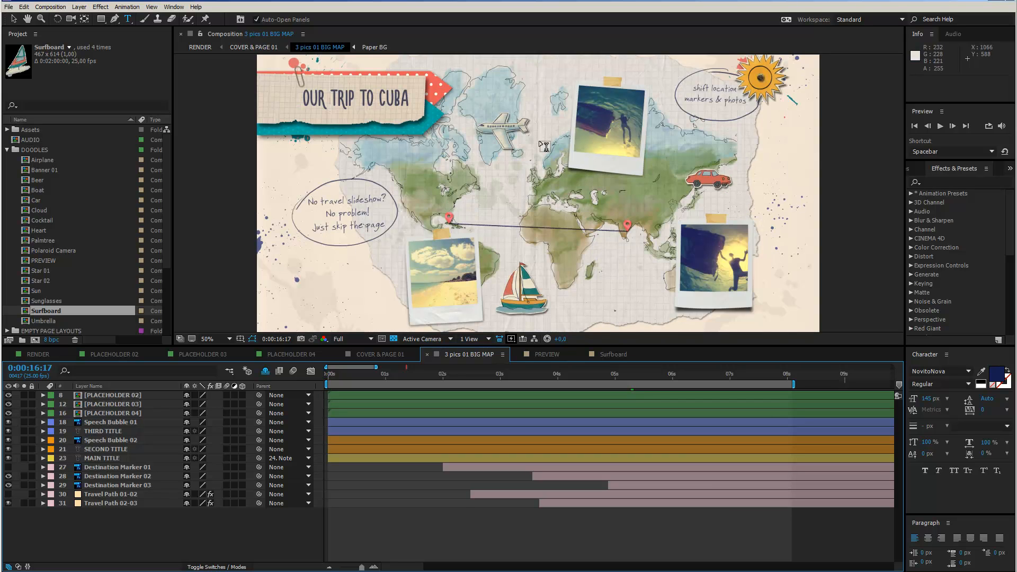
Step: In the RENDER composition, set the preview resolution to Half and move the time to 0:01:03:22, within PAGE 08
click(36, 354)
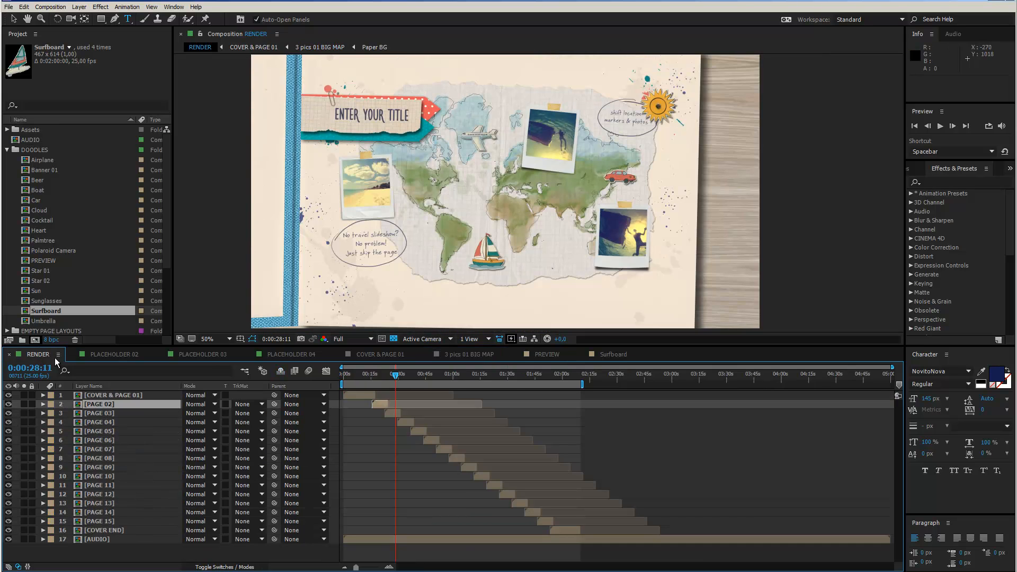
click(429, 374)
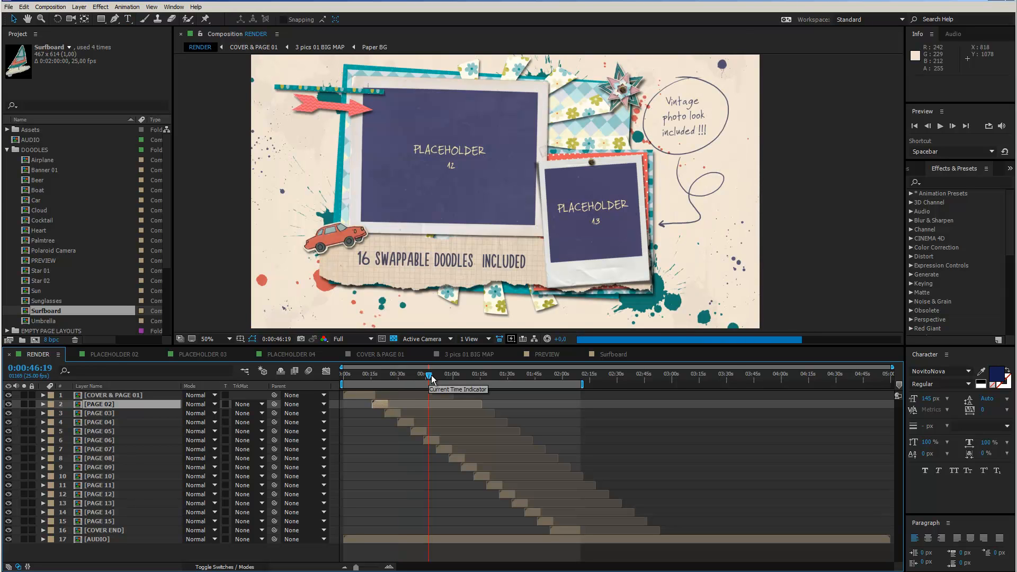
click(447, 376)
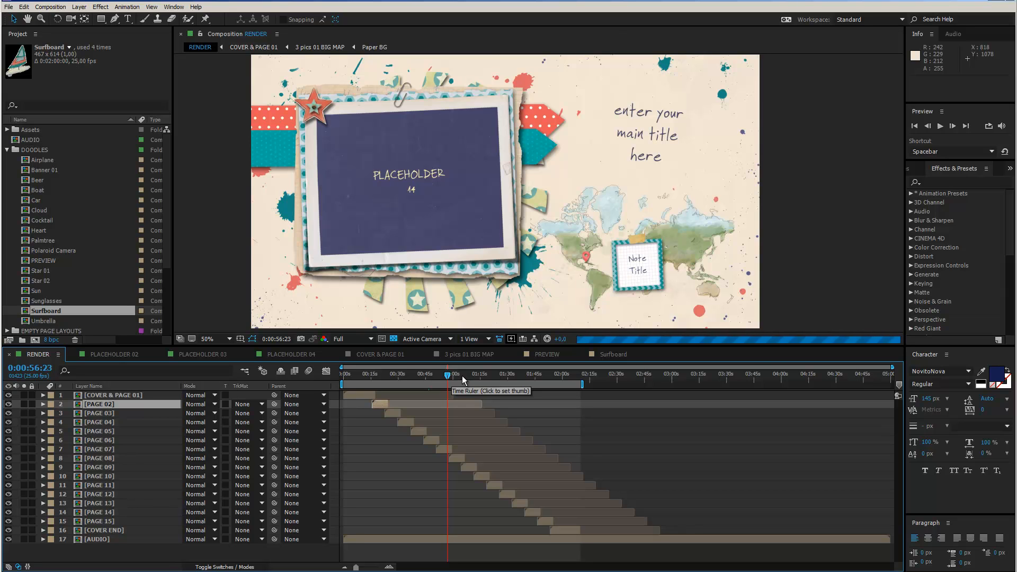
click(348, 339)
click(353, 373)
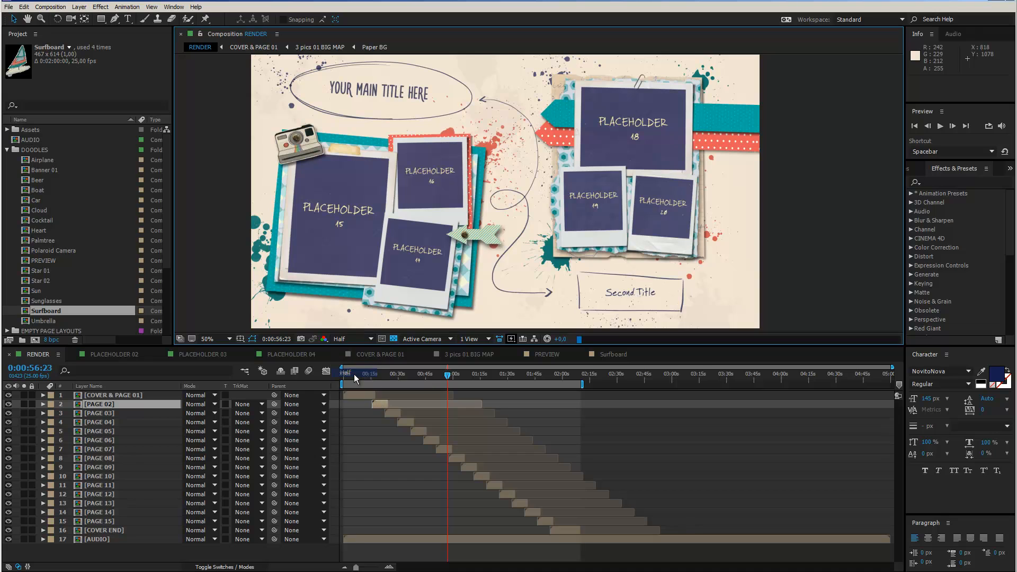
click(460, 375)
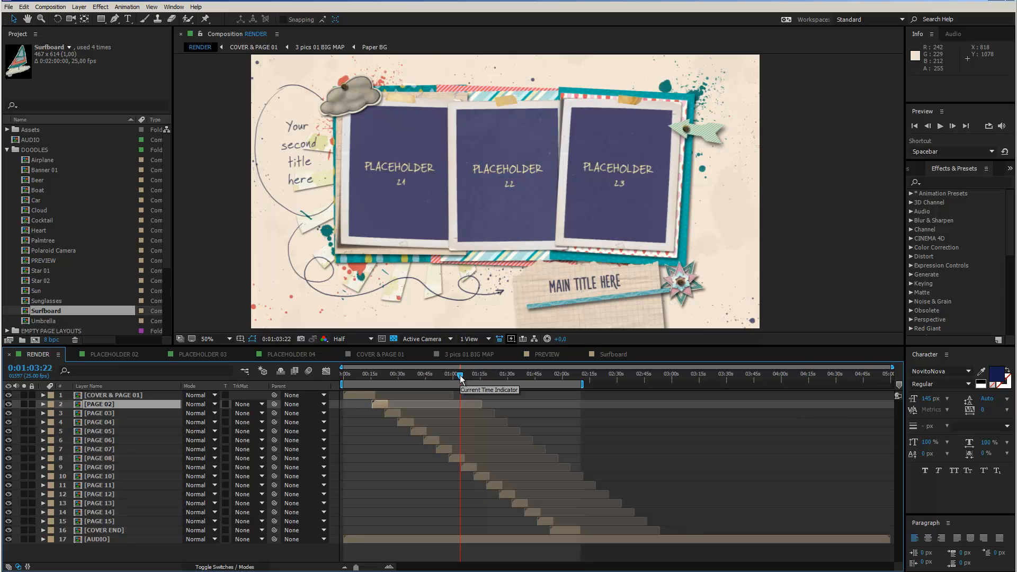
Step: Open PAGE 08, its nested 3 pics 04 layout and the PLACEHOLDER 21 composition inside that
click(455, 459)
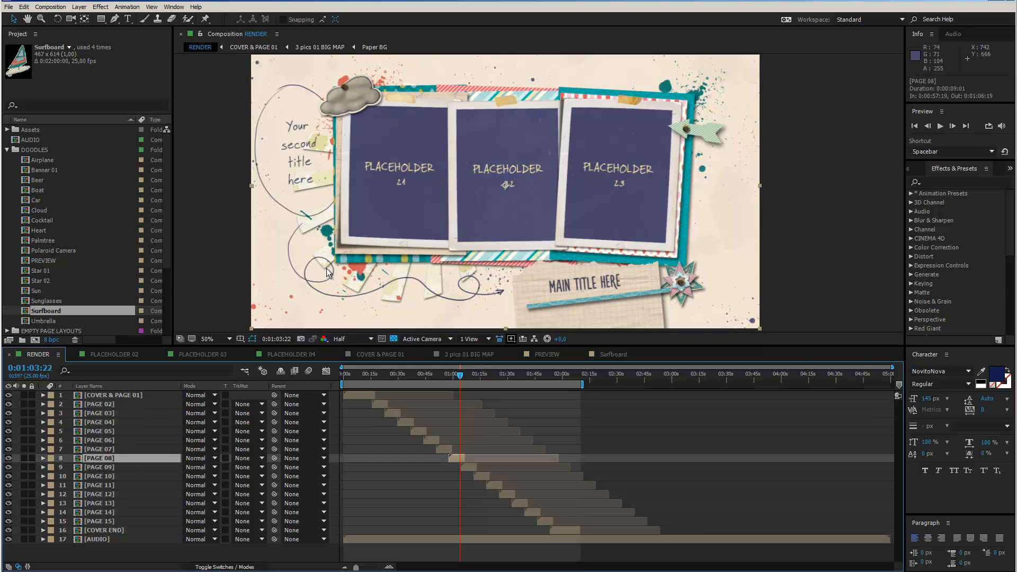
double_click(94, 458)
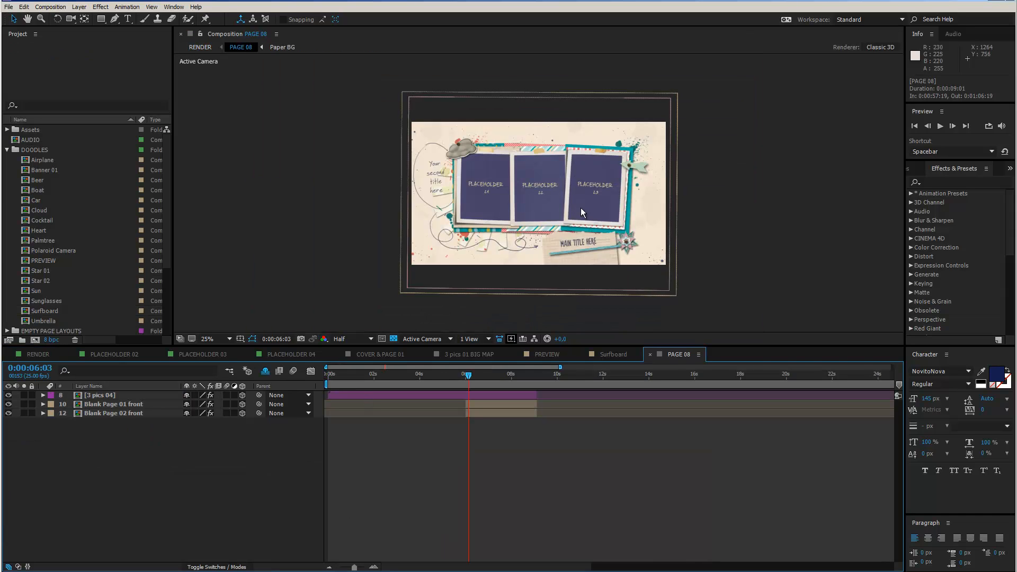
click(100, 396)
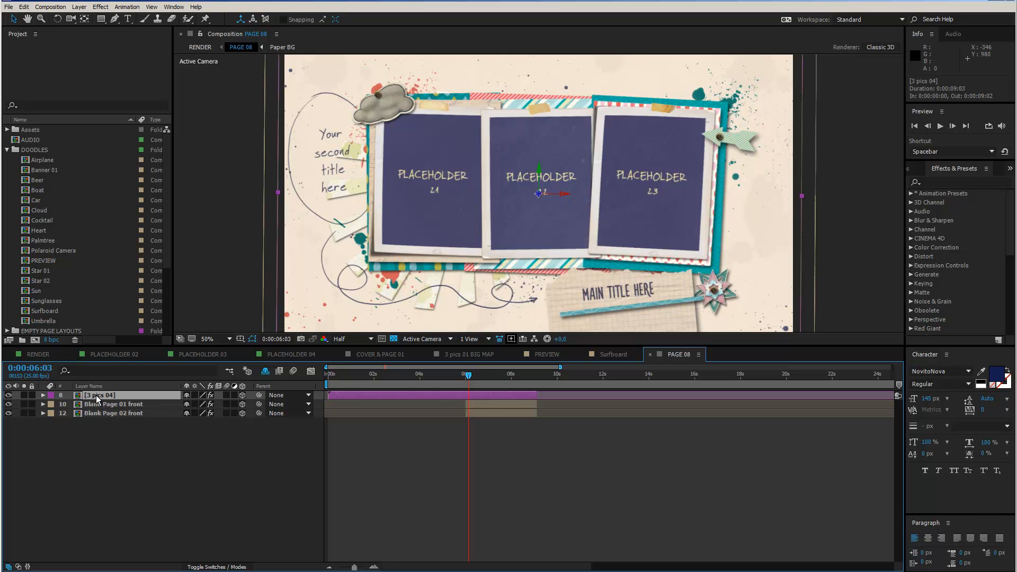
double_click(96, 395)
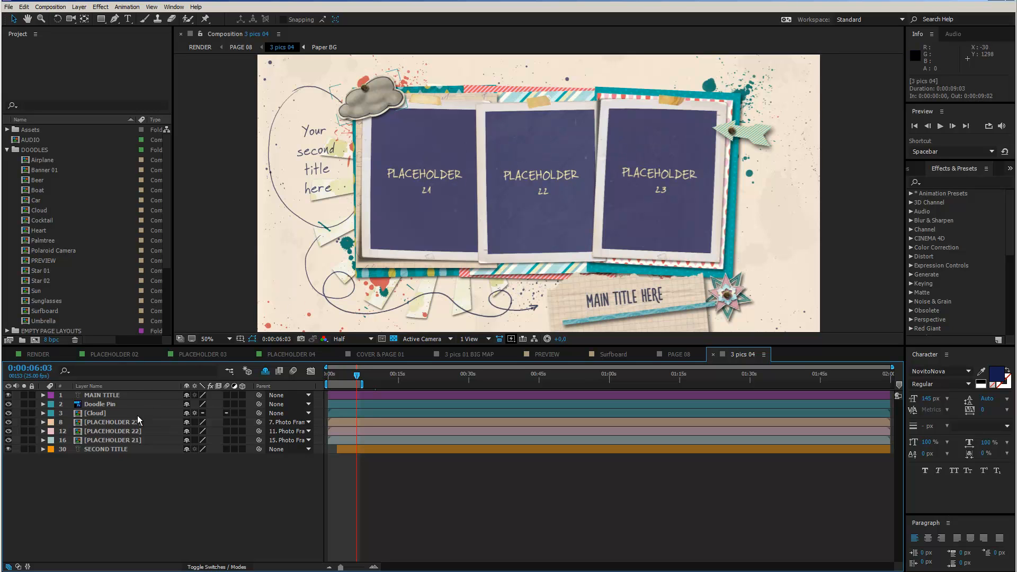
double_click(80, 440)
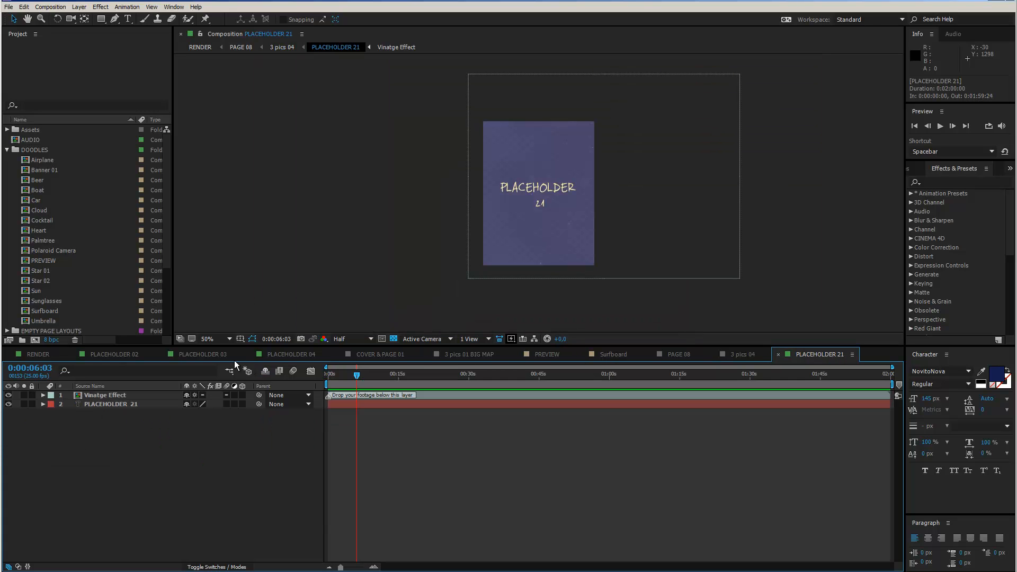
Step: Close the Surfboard, PREVIEW, 3 pics 01 BIG MAP, COVER & PAGE 01 and PLACEHOLDER 02, 03 and 04 compositions
click(687, 354)
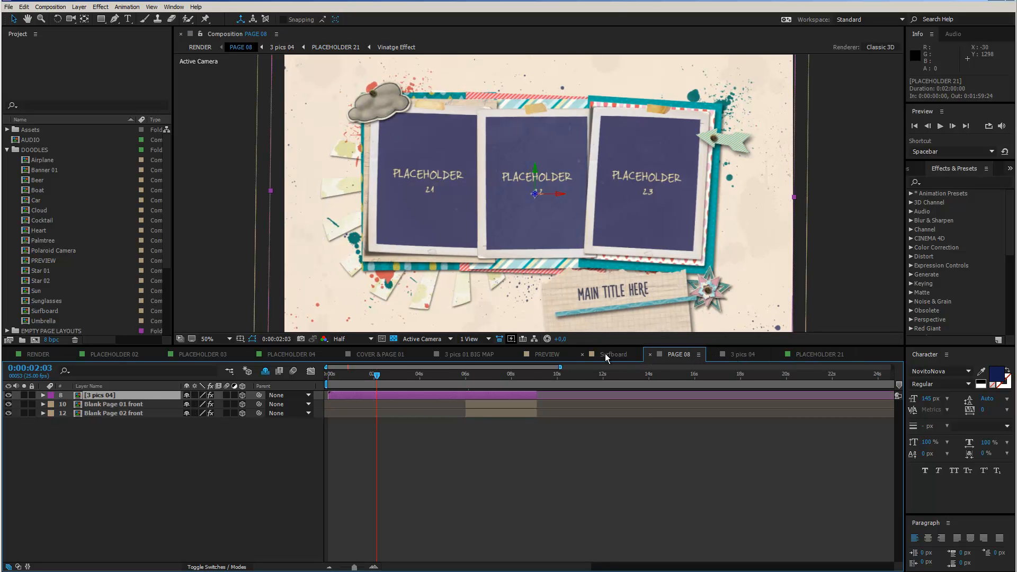
click(605, 354)
click(582, 354)
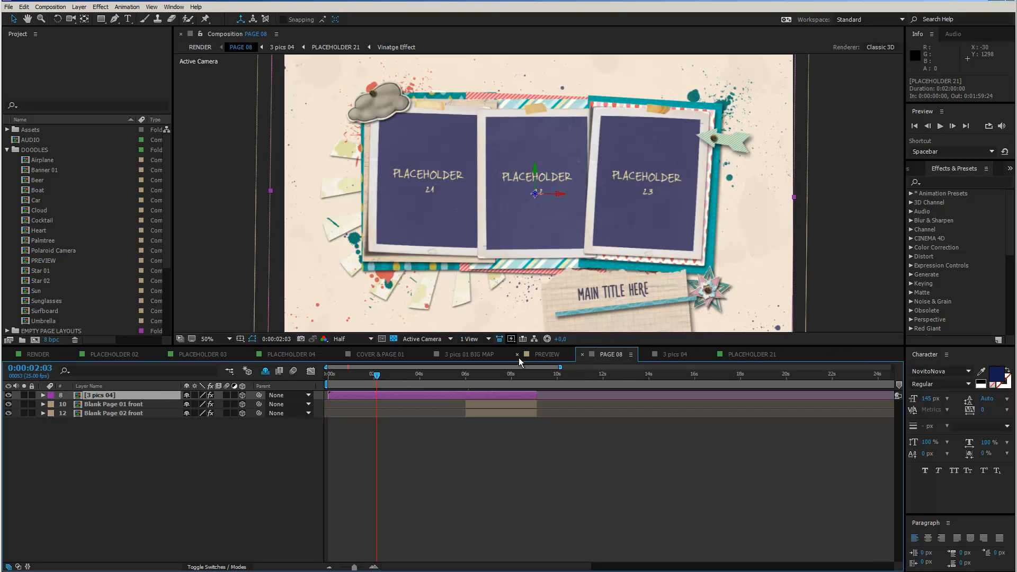
click(517, 355)
click(427, 354)
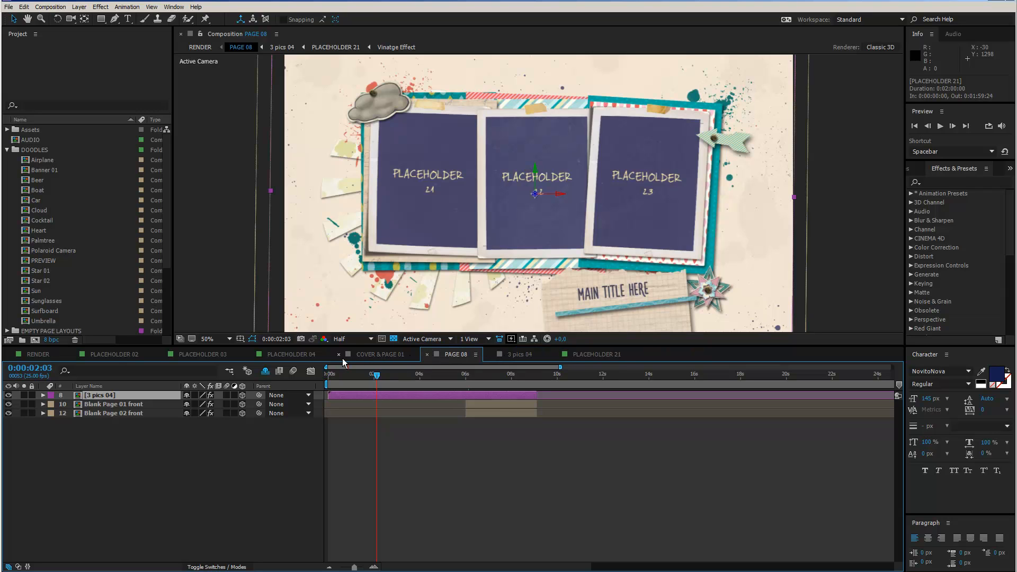
click(339, 355)
click(250, 354)
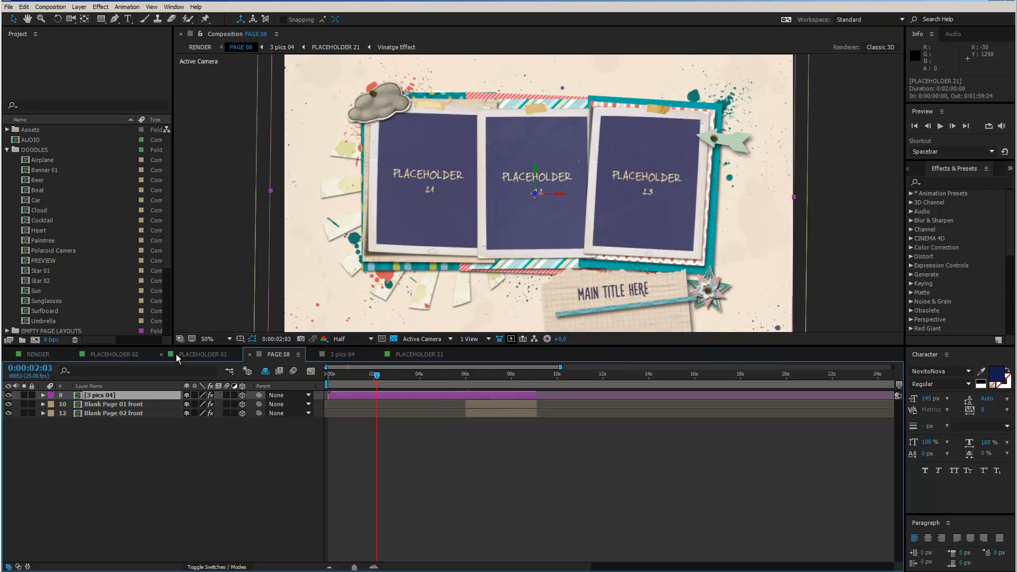
click(162, 354)
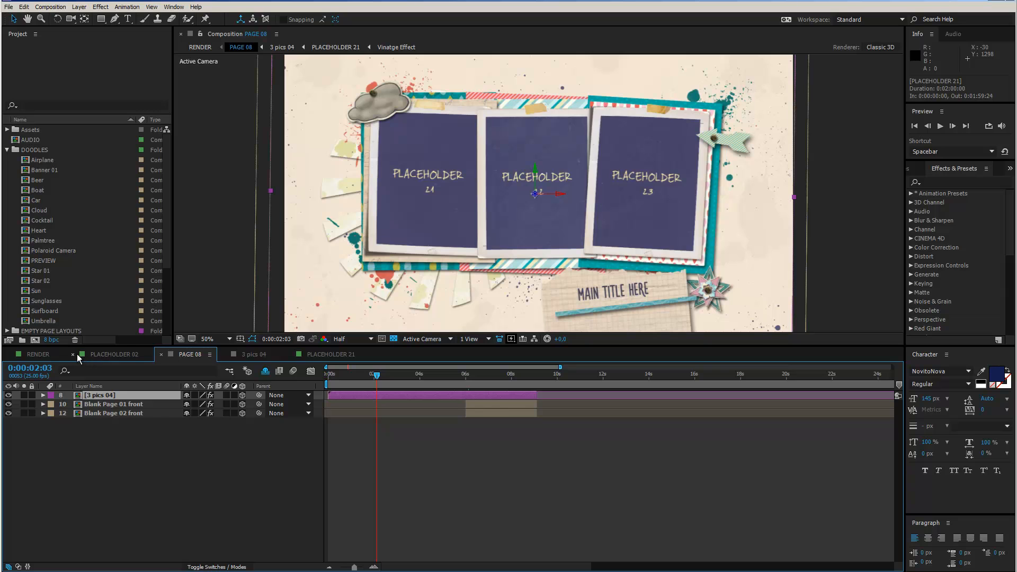
click(74, 353)
Step: Open the PLACEHOLDER 22 and PLACEHOLDER 23 compositions from the 3 pics 04 layout
click(159, 354)
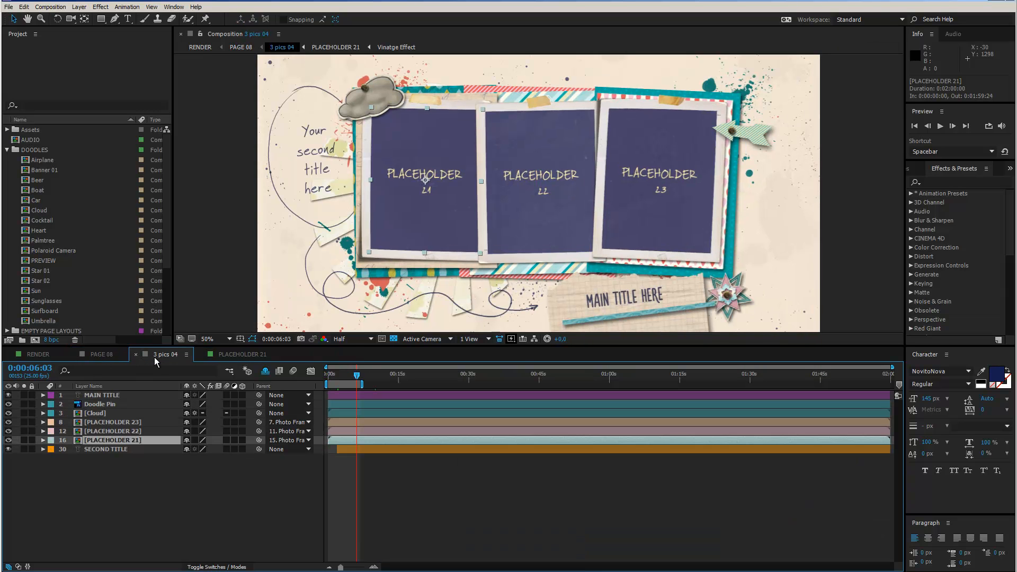
double_click(120, 431)
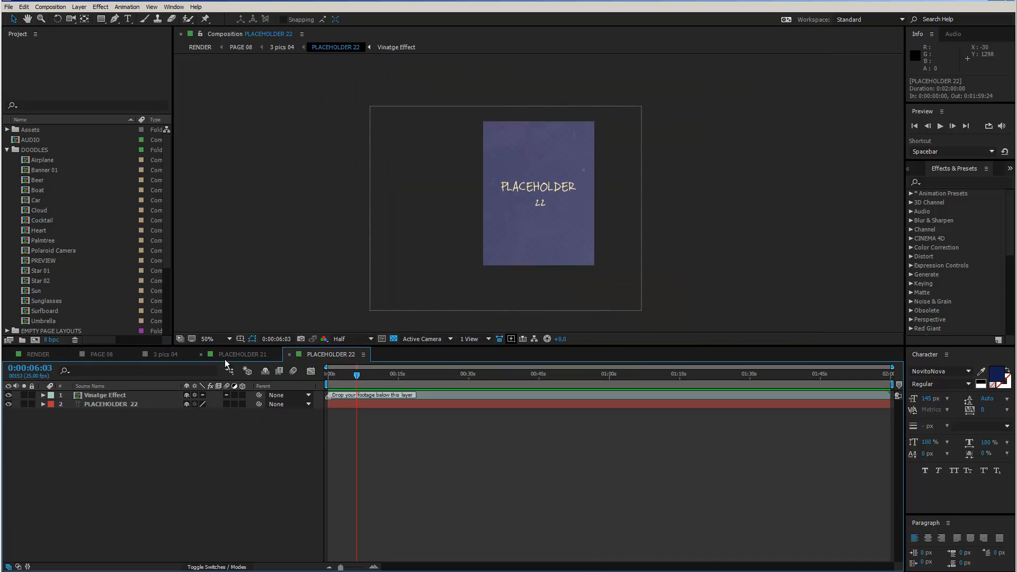
click(162, 355)
double_click(100, 421)
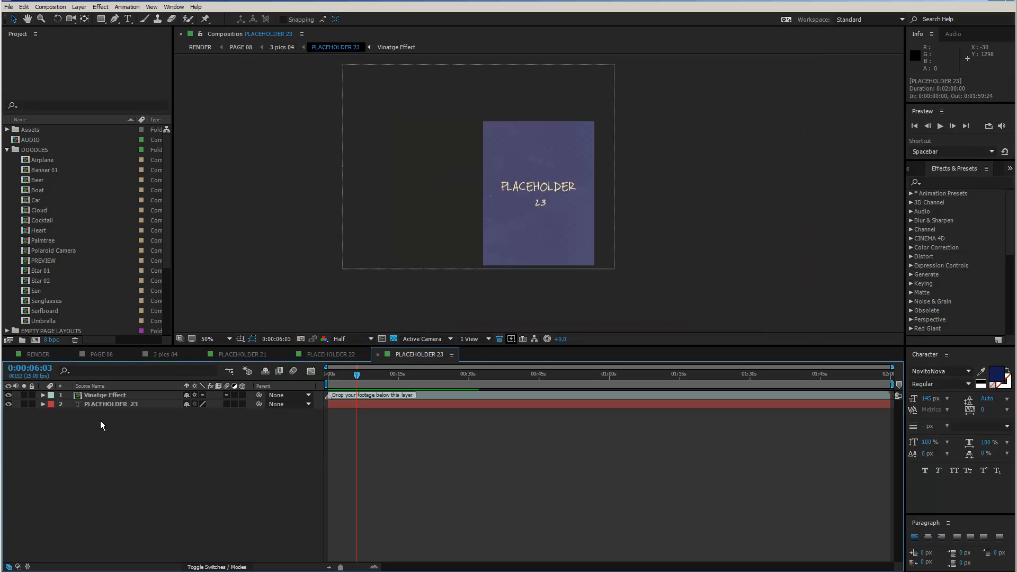
Step: Add GOPR3415_2.JPG to PLACEHOLDER 21 directly below the Vinatge Effect layer and reveal the photo's Scale property
click(239, 357)
drag(166, 240, 167, 319)
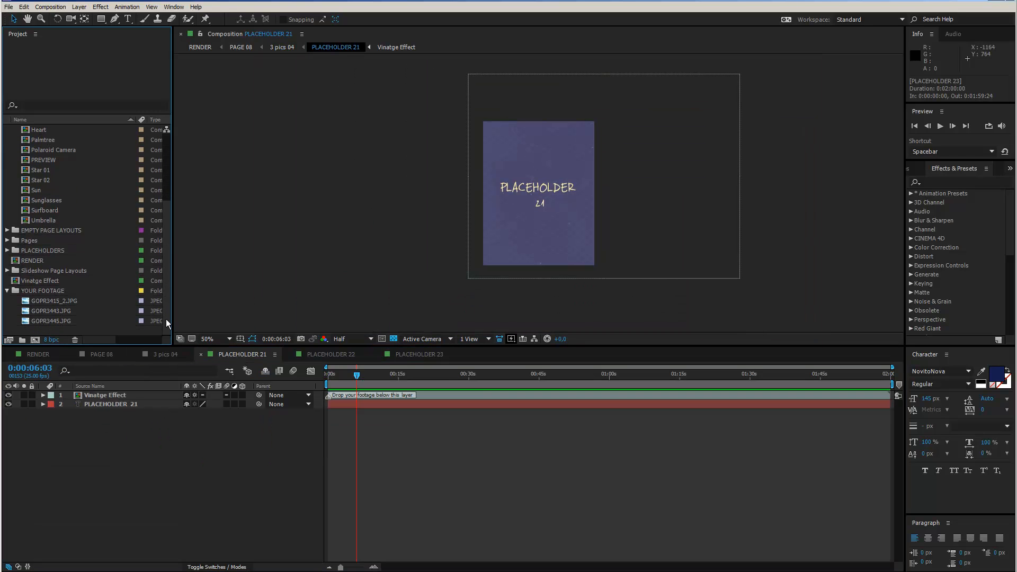
click(49, 300)
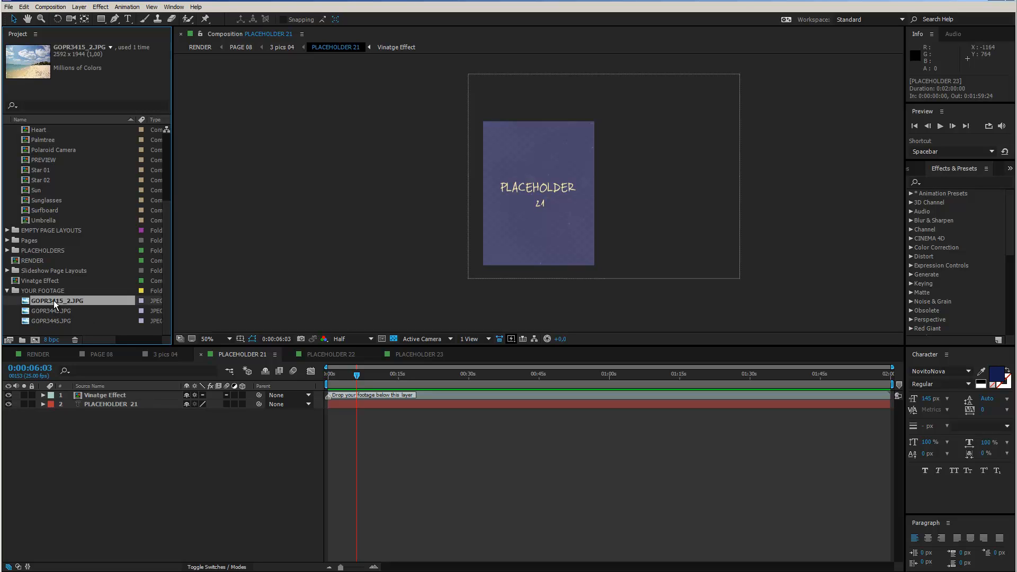
drag(53, 300, 113, 397)
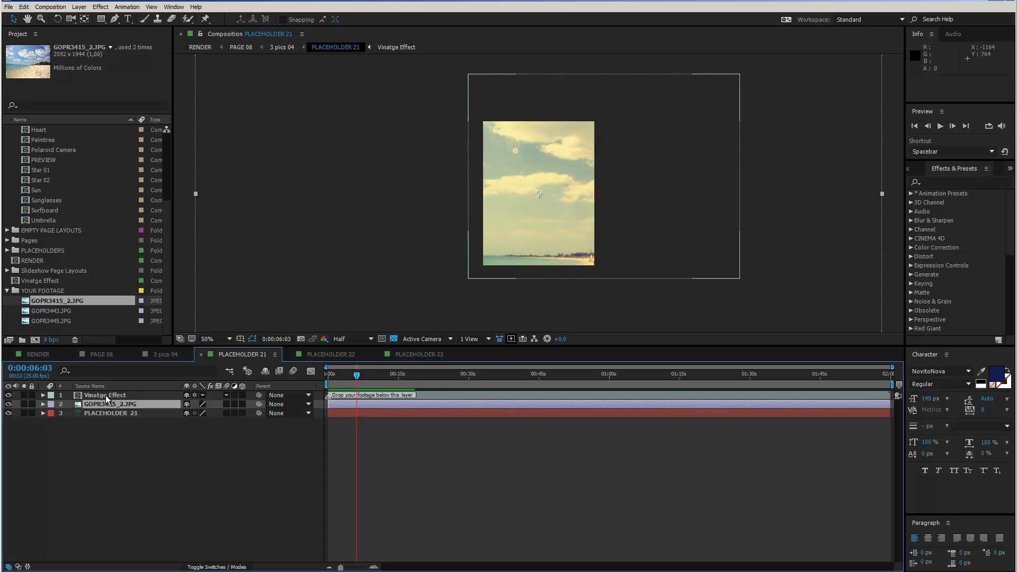
key(s)
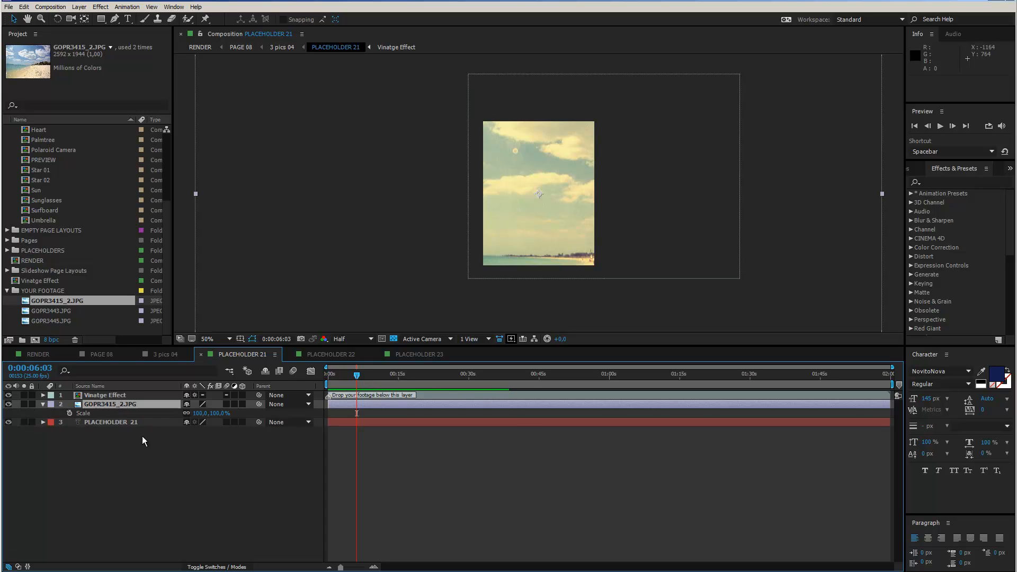
Step: Scale the GOPR3415_2.JPG photo in PLACEHOLDER 21 to 49% and shift it horizontally to a position of about 616, 272.5
mouse_move(220, 413)
mouse_down()
mouse_move(191, 413)
mouse_move(202, 414)
mouse_up()
drag(566, 230, 672, 229)
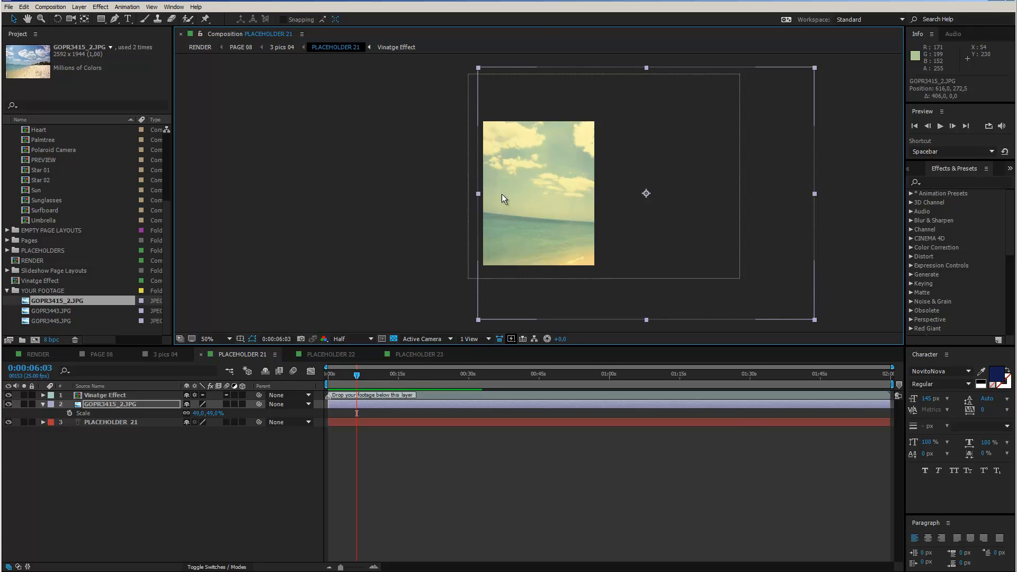
click(72, 435)
Step: Copy the photo layer into PLACEHOLDER 22 below the Vinatge Effect layer and shift it horizontally to about 200, 272.5
click(95, 403)
key(ctrl+c)
click(317, 354)
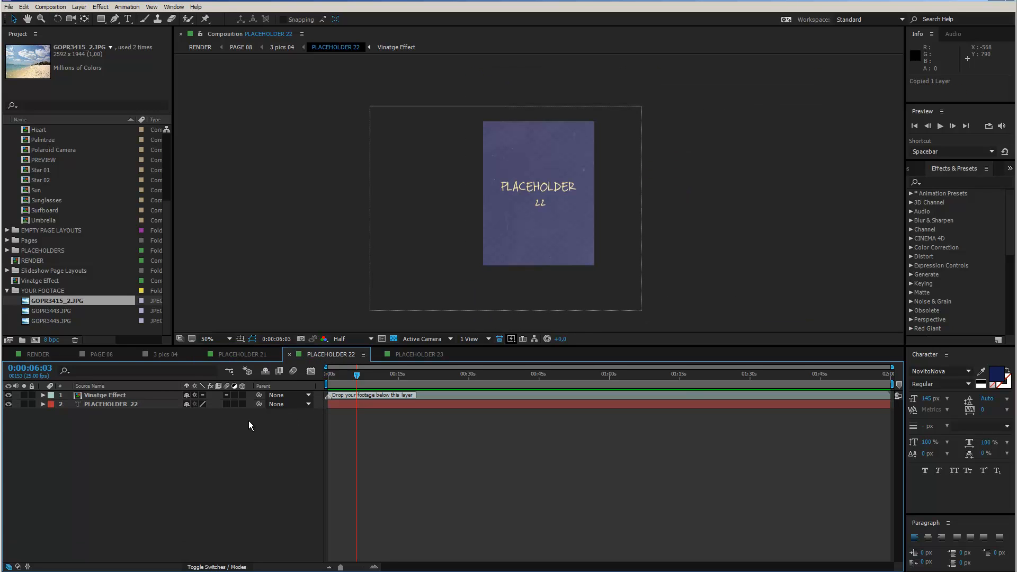
key(ctrl+v)
drag(145, 398, 142, 411)
drag(562, 247, 452, 252)
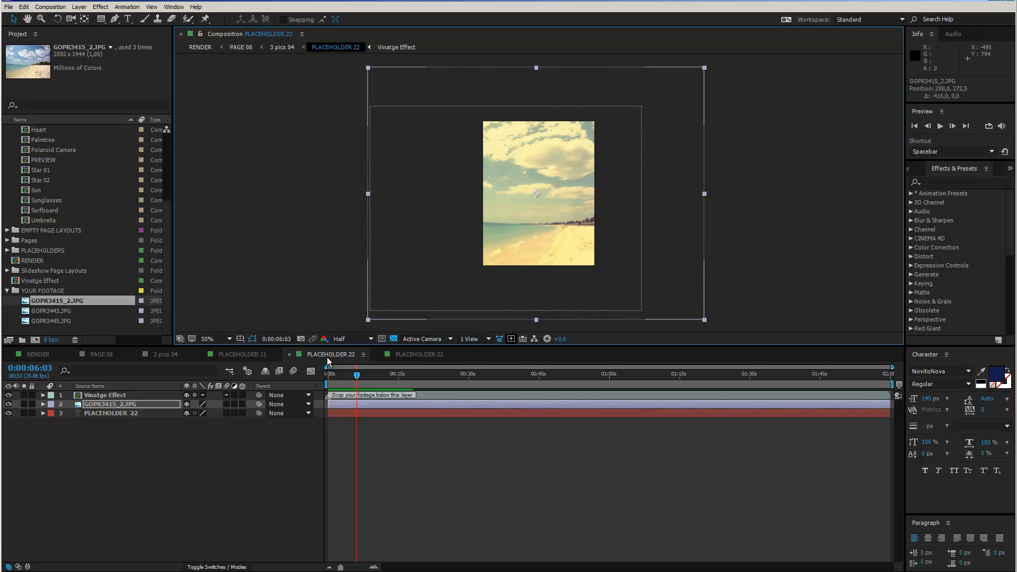
Step: Paste the photo layer into PLACEHOLDER 23 below the Vinatge Effect layer and shift it horizontally to about -200, 272.5
click(425, 355)
key(ctrl+slash)
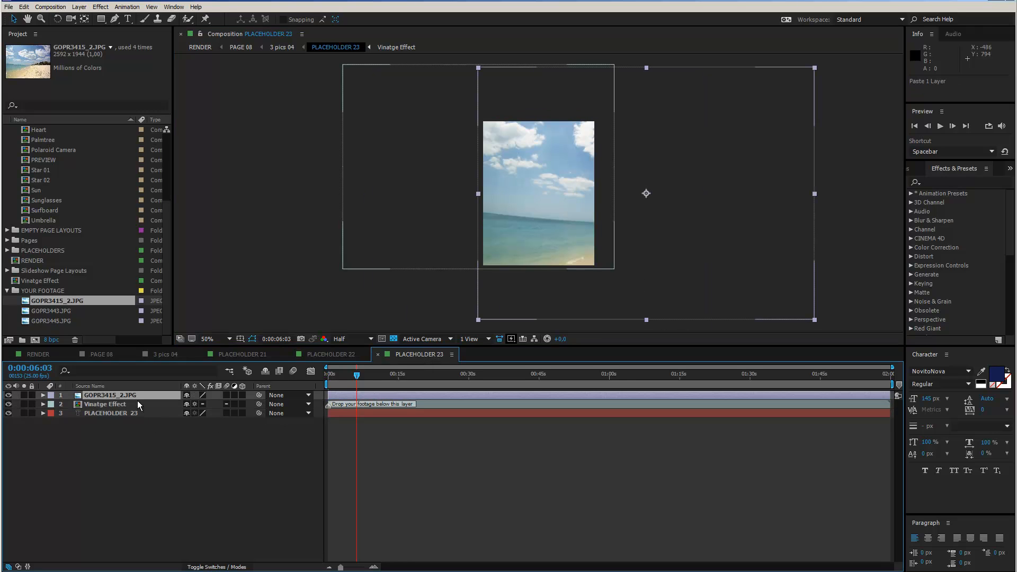
drag(139, 394, 139, 408)
drag(554, 220, 342, 219)
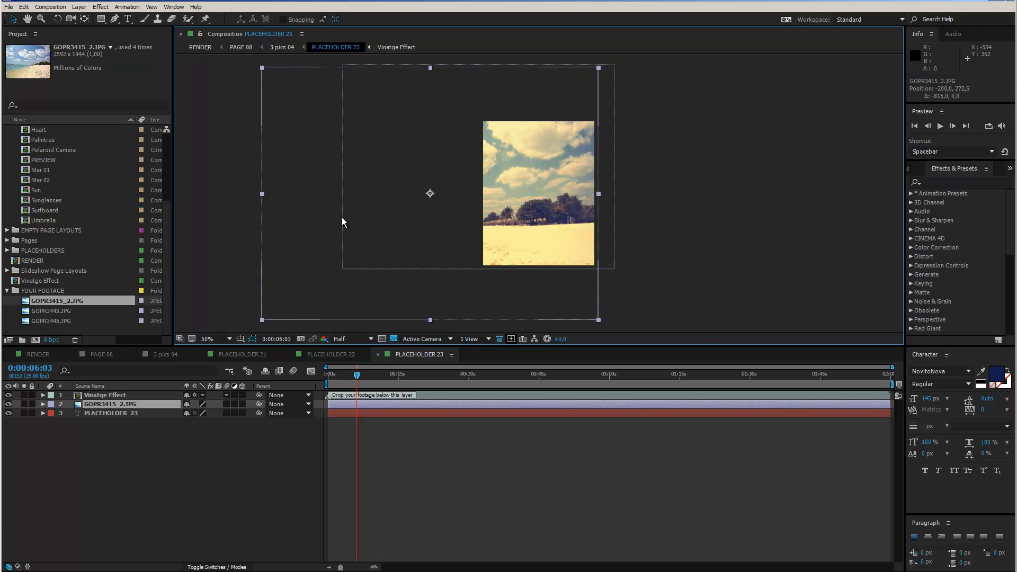
Step: Check the photo collage in the 3 pics 04 layout and the PAGE 02 and PAGE 03 slides in the RENDER composition
click(164, 354)
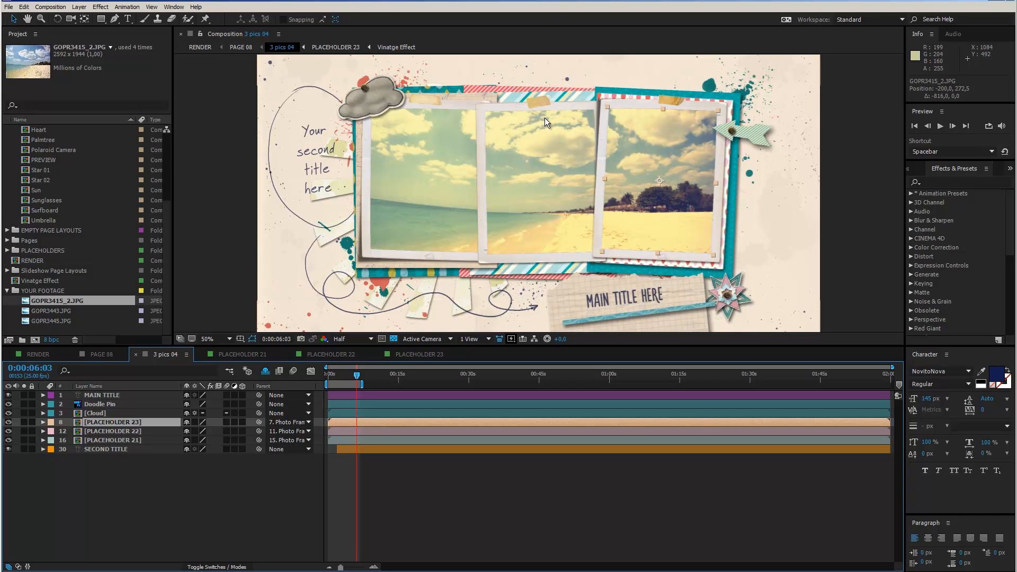
click(30, 356)
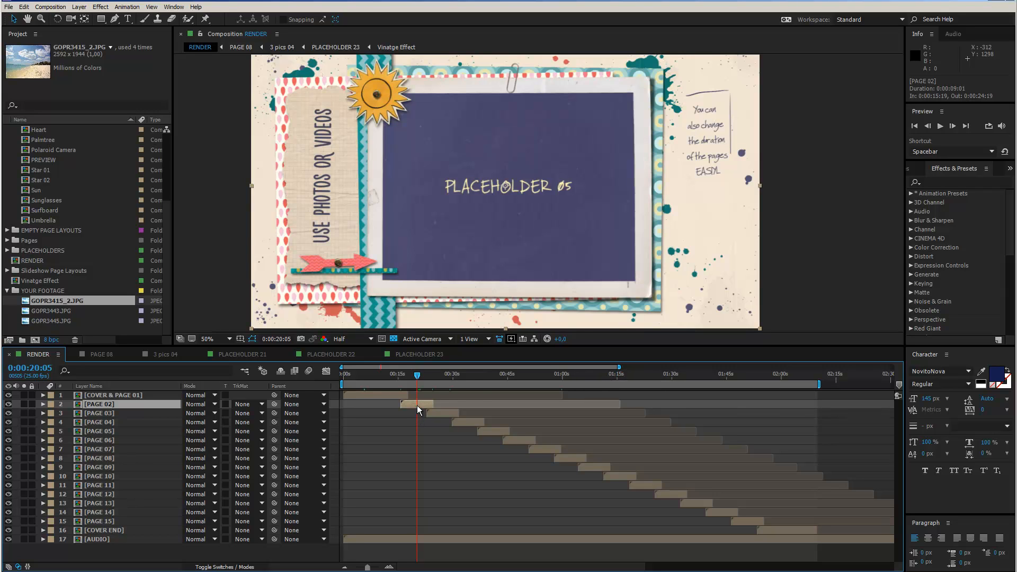
click(445, 376)
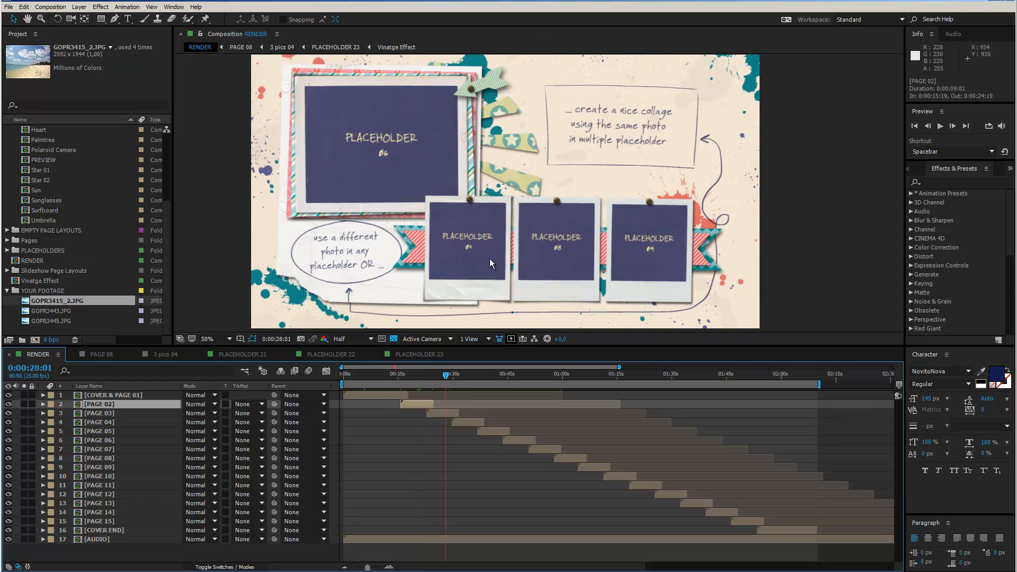
Step: Hide the PAGE 02 and PAGE 03 layers in the RENDER composition
ctrl+click(96, 412)
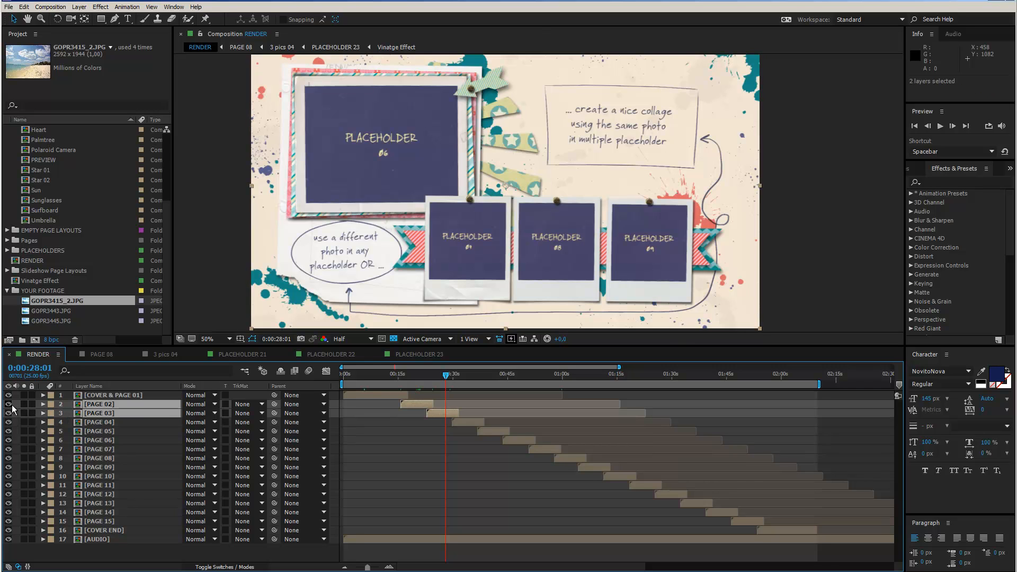
drag(8, 404, 8, 413)
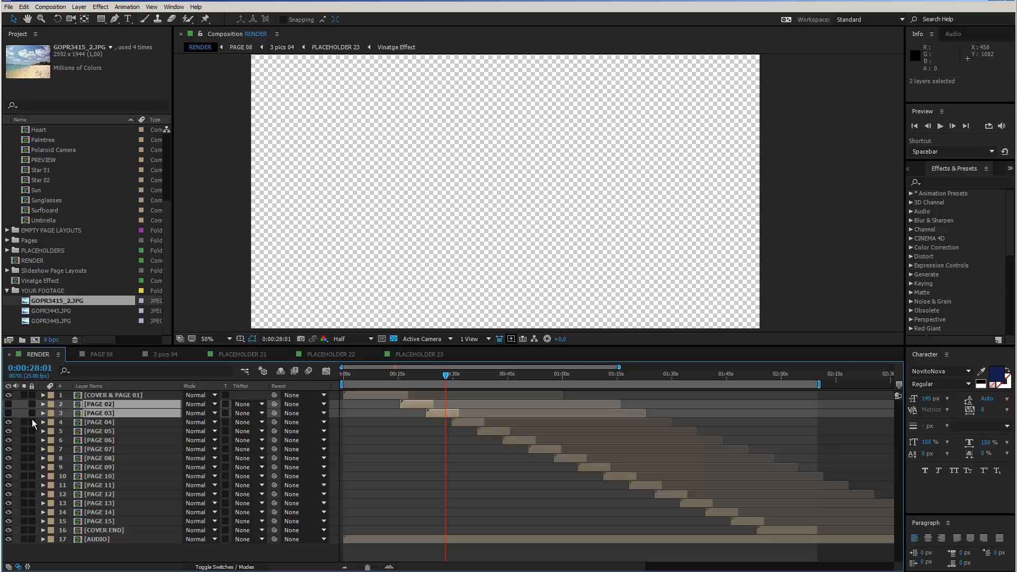
click(412, 424)
Step: Shift the layers from PAGE 04 through COVER END earlier so that PAGE 04 starts at PAGE 02's in point, 0:00:15:19
click(414, 404)
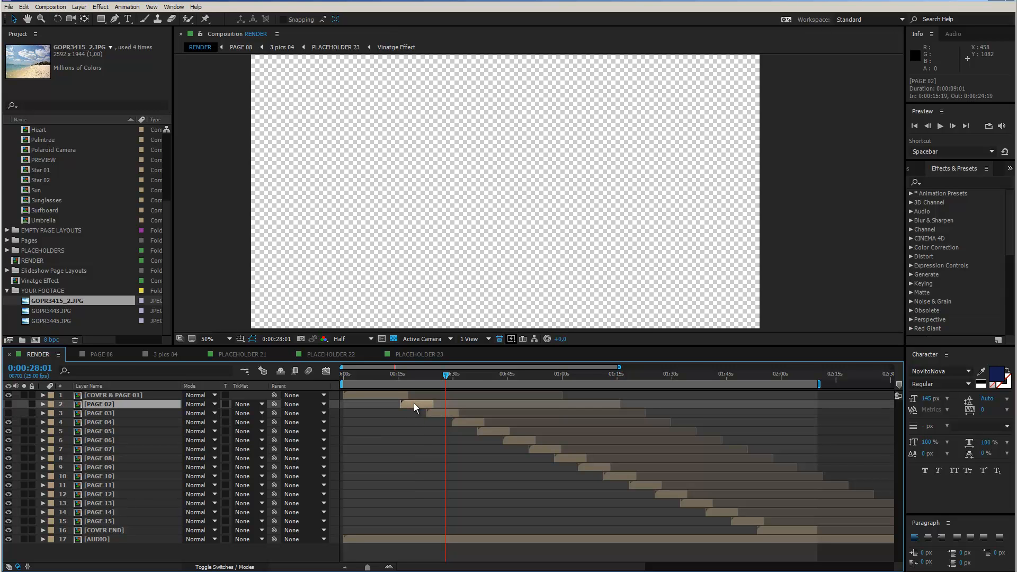
key(i)
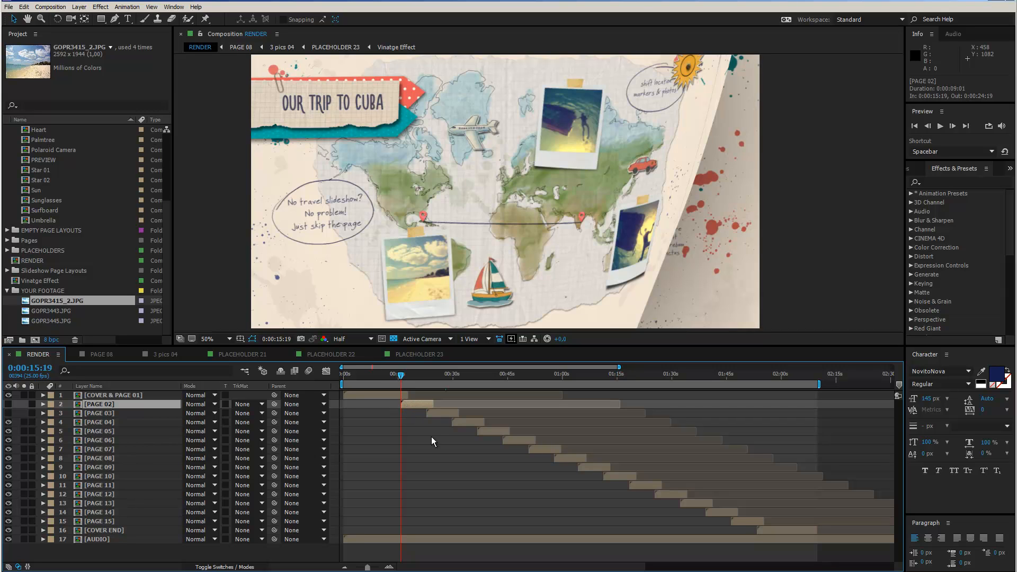
click(105, 421)
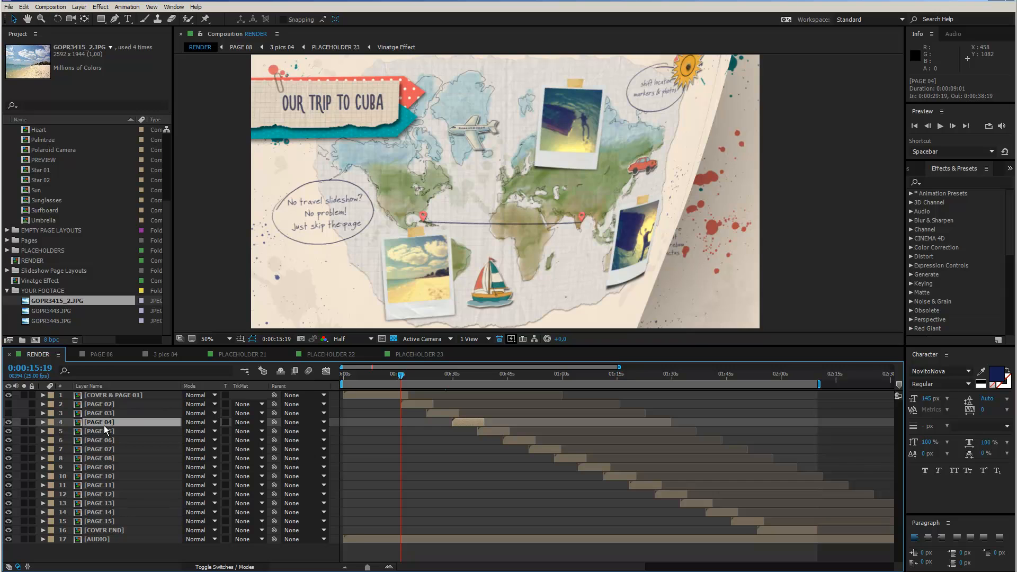
shift+click(101, 529)
drag(456, 424, 411, 420)
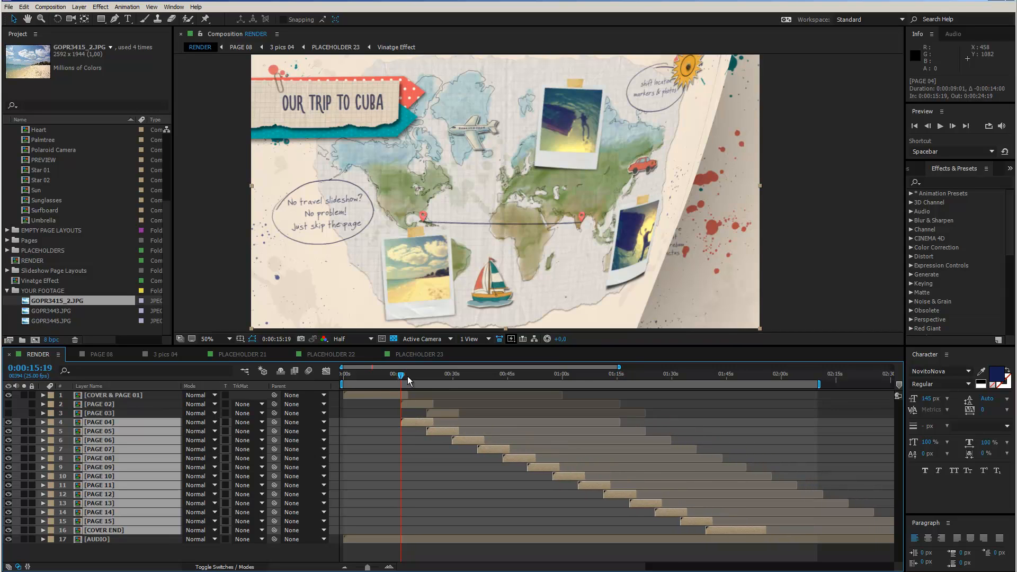
Step: Preview the page turn from COVER & PAGE 01 to PAGE 04 and the frames that follow it
drag(402, 373, 405, 373)
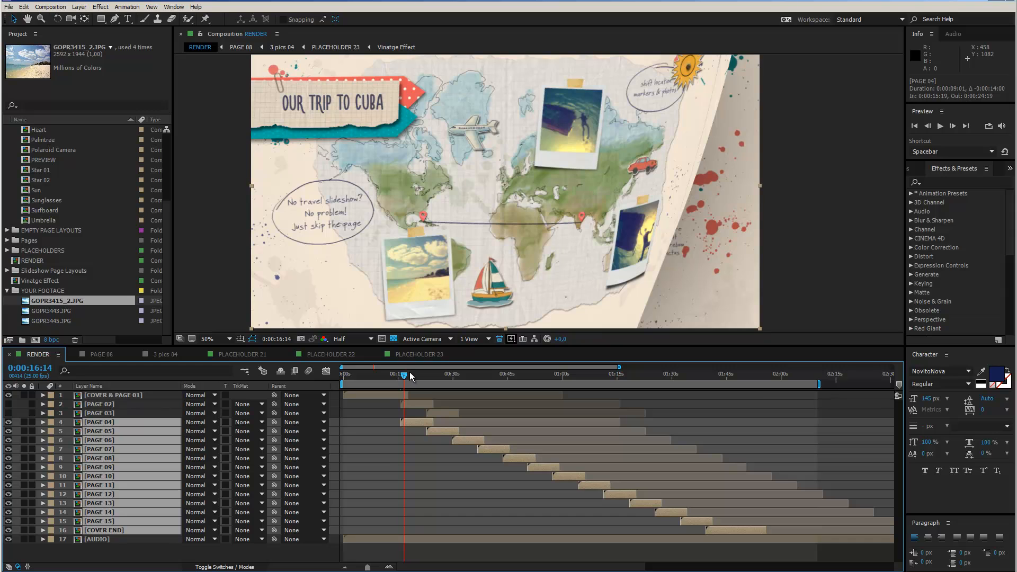
drag(405, 373, 410, 376)
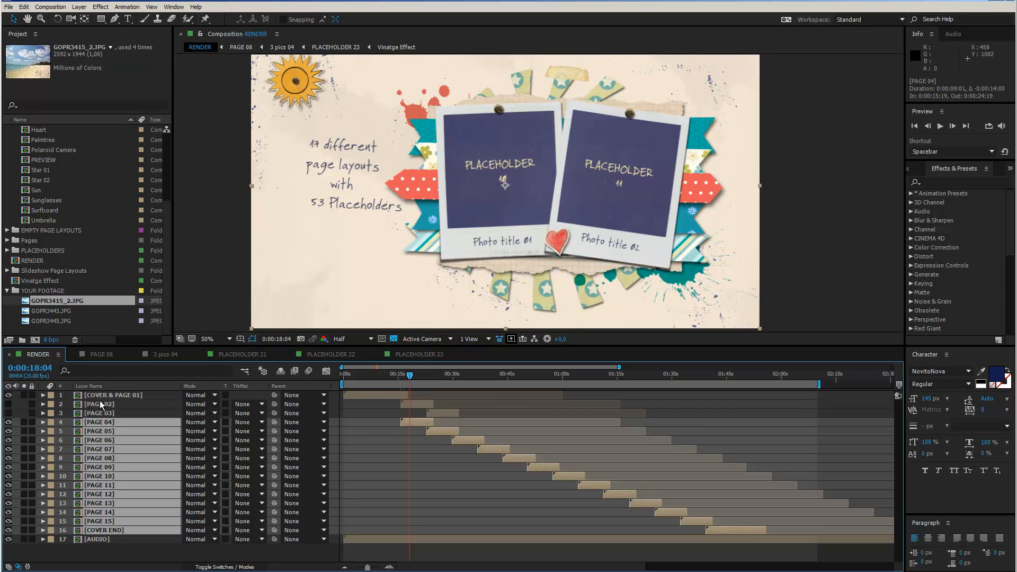
click(431, 377)
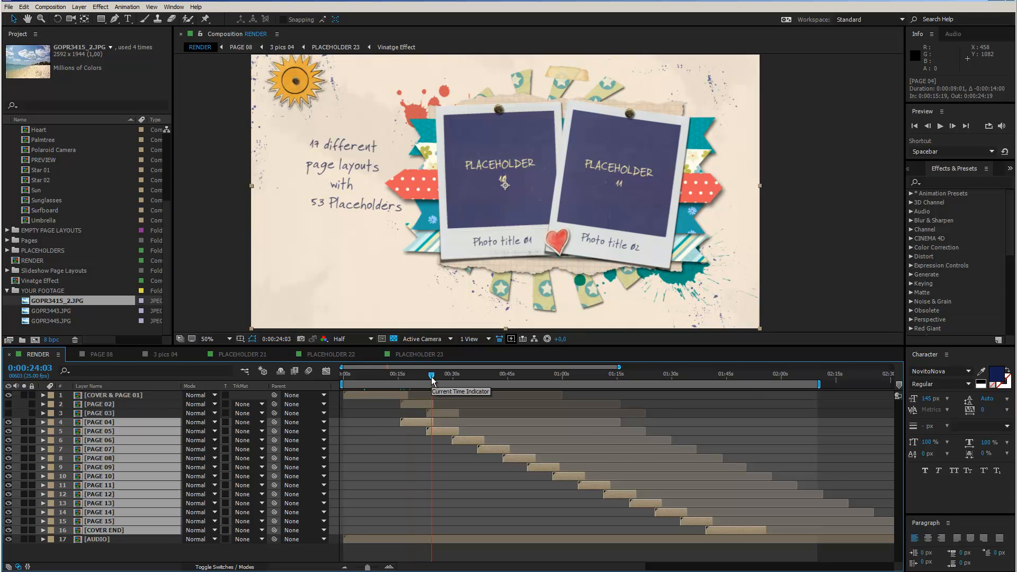
Step: Undo the time shift of the page layers and the hiding of PAGE 02 and PAGE 03
key(ctrl+z)
key(ctrl+z)
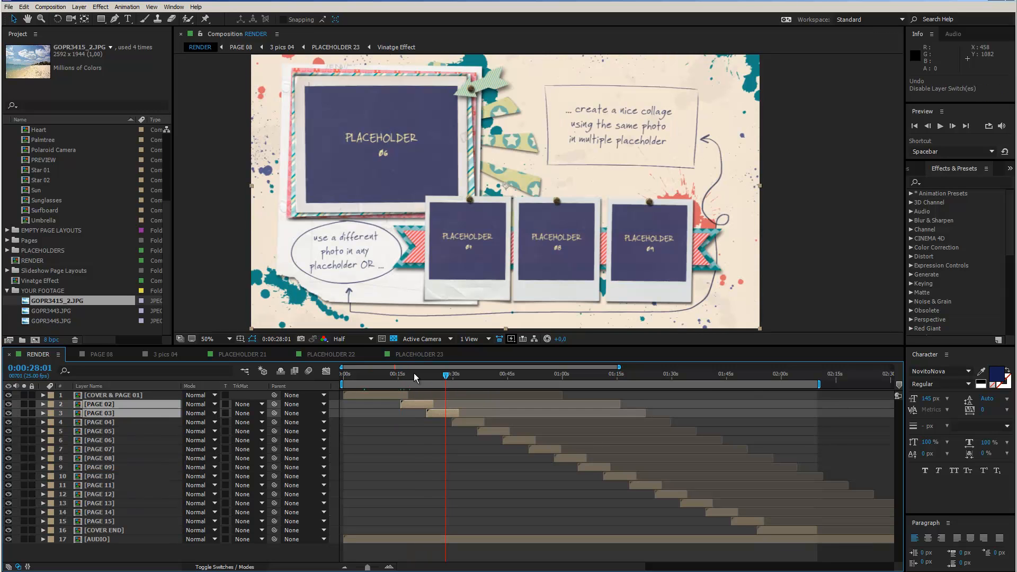
drag(417, 374, 445, 379)
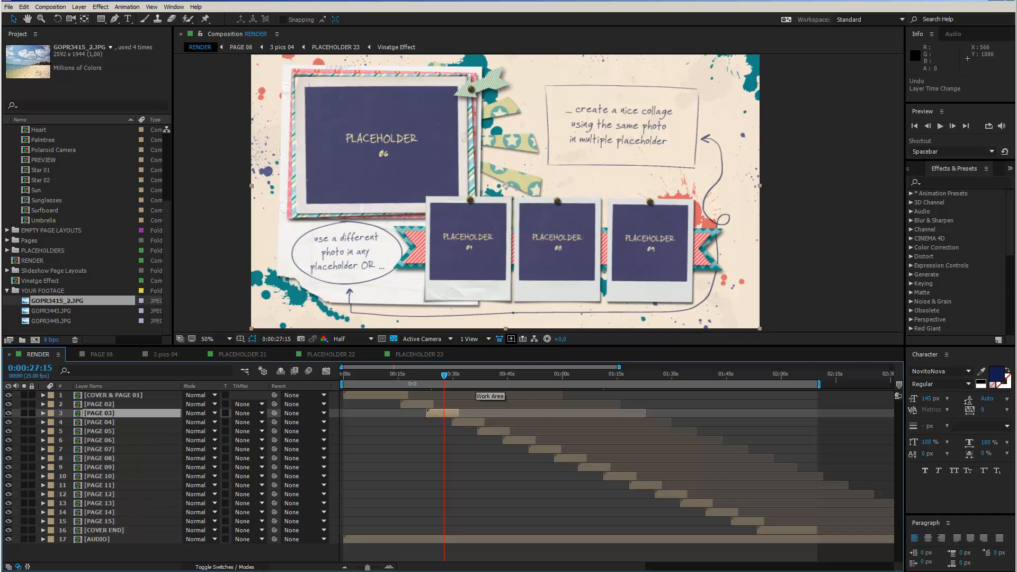
Step: Set the current time to 0:00:22:19, 50 frames before the PAGE 02 layer's out point
click(436, 413)
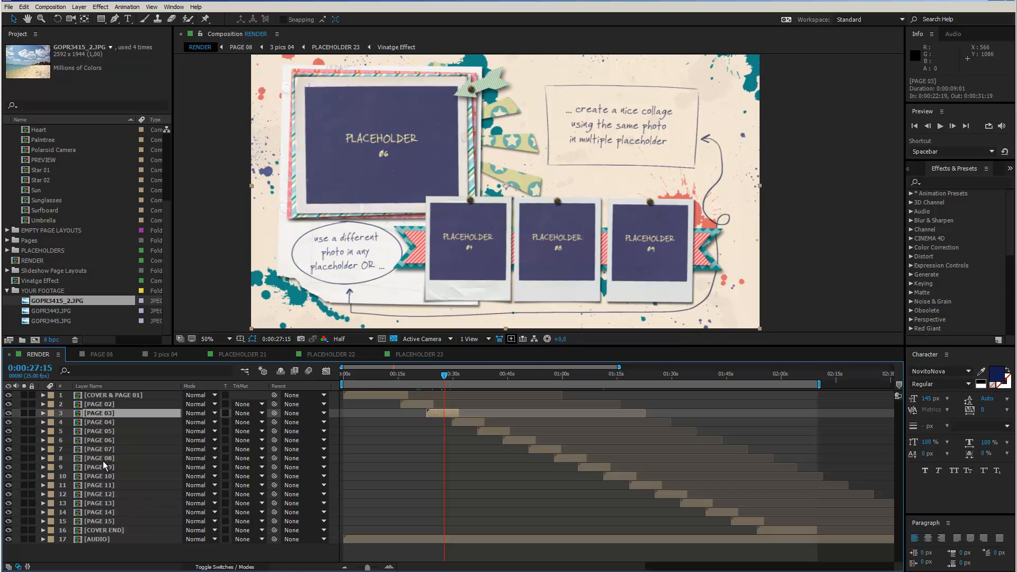
click(100, 475)
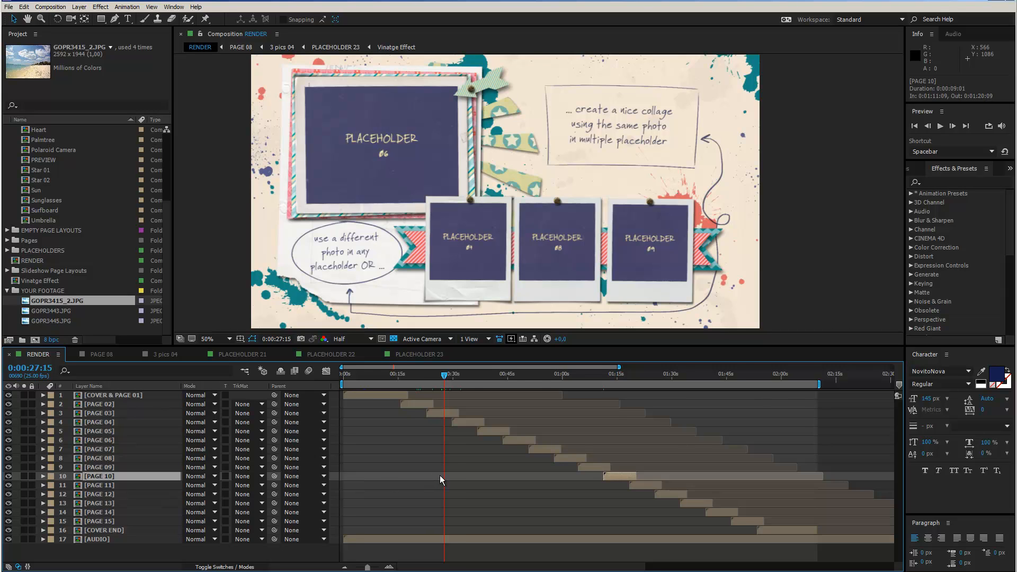
scroll(440, 475, up, 2)
click(386, 376)
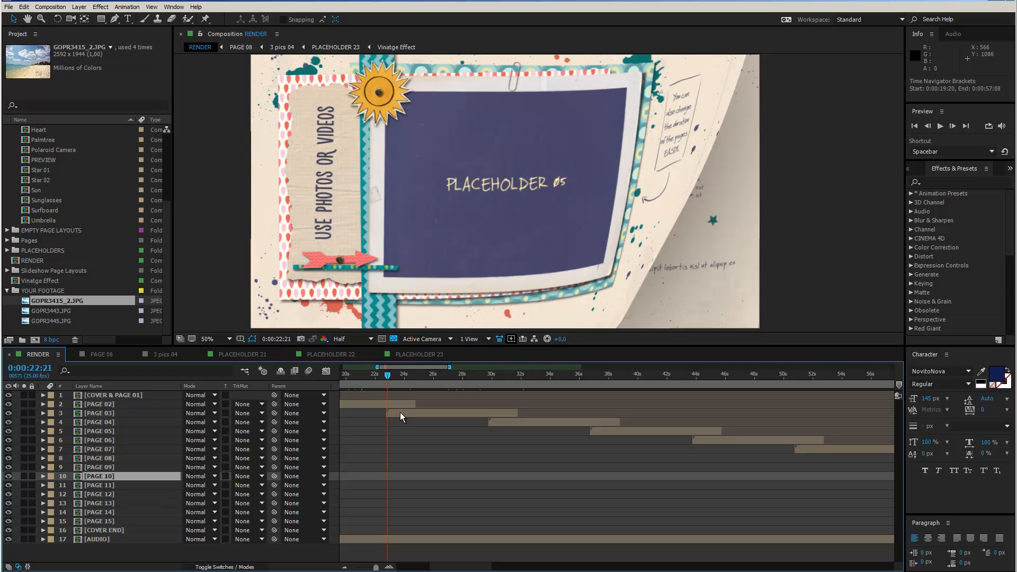
click(399, 412)
click(400, 407)
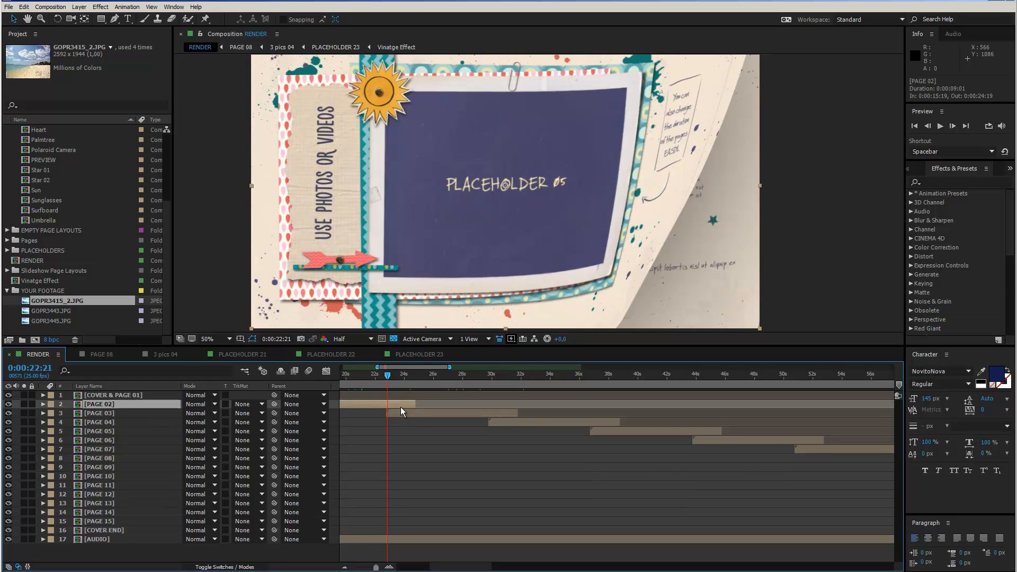
key(o)
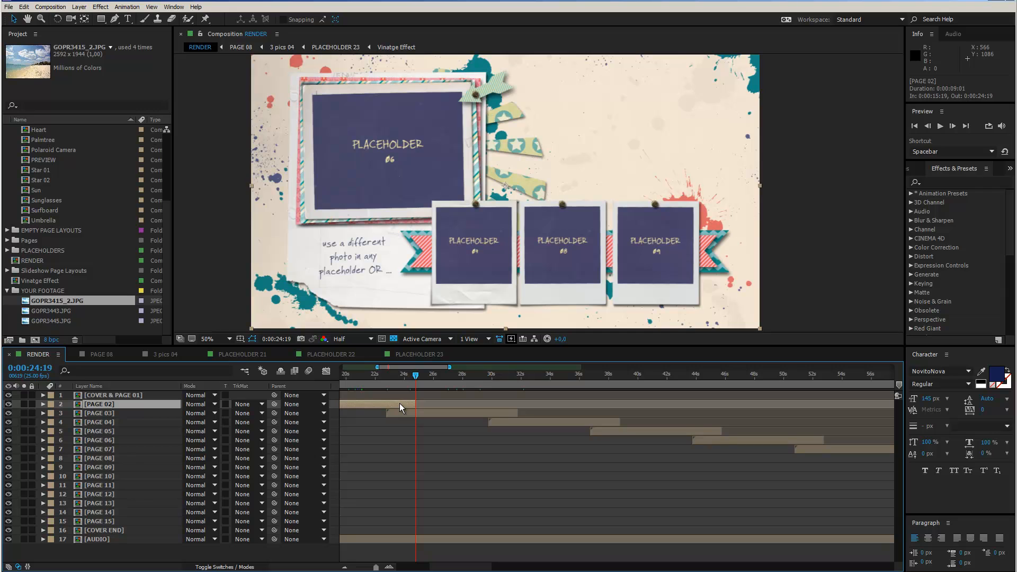
key(shift+Page_Up)
key(shift+Page_Up)
key(shift+Page_Up)
key(shift+Page_Up)
key(shift+Page_Up)
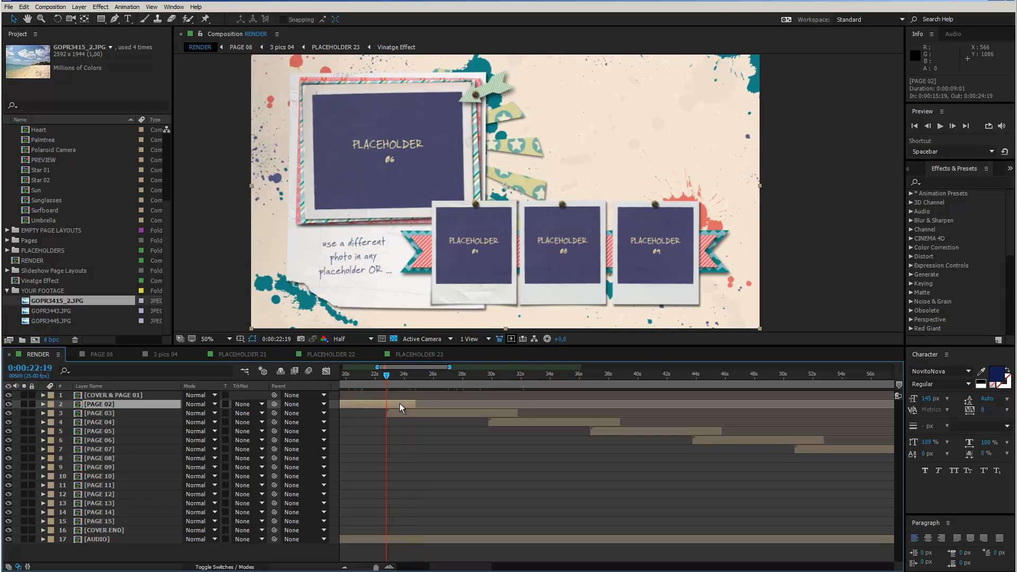
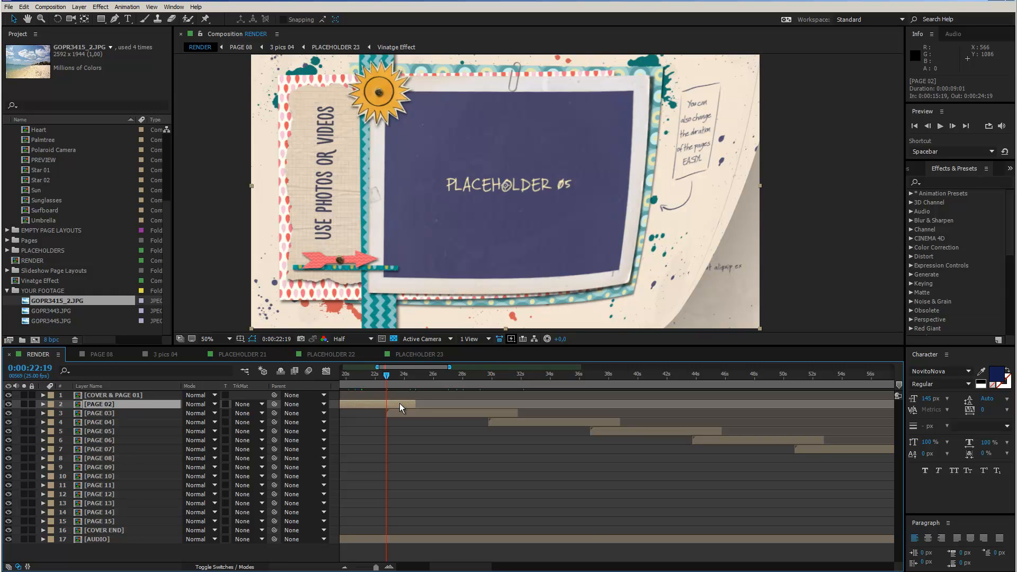
Step: Duplicate the PAGE 10 layer, start the copy at 0:00:22:19 and place it directly above PAGE 03 in the layer stack
key(semicolon)
click(111, 411)
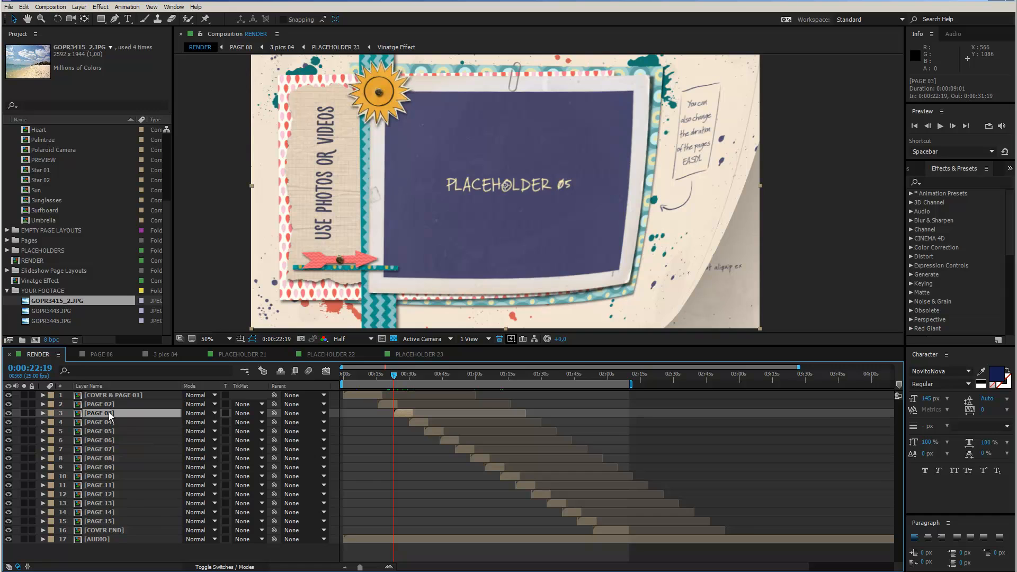
click(107, 476)
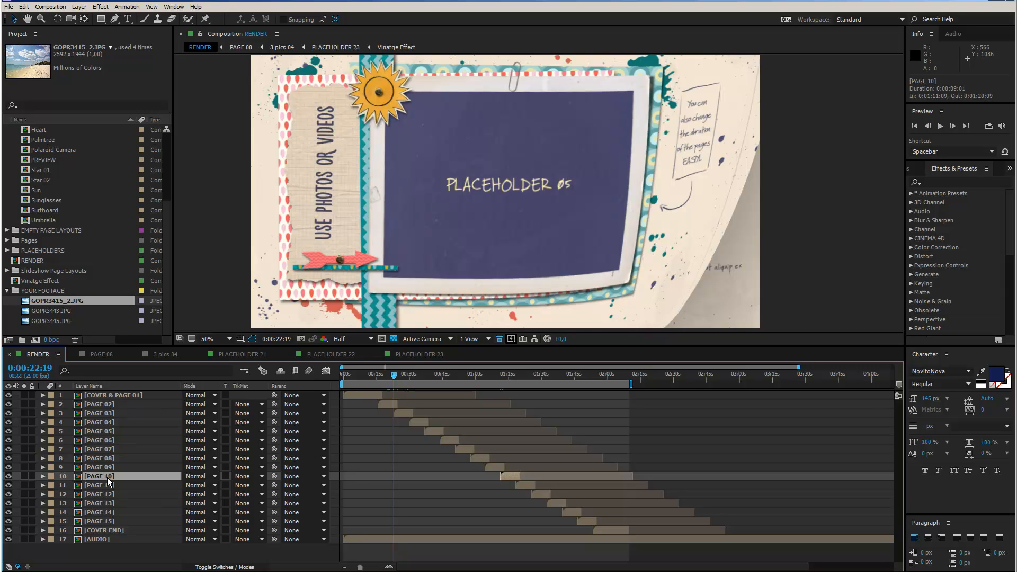
key(ctrl+d)
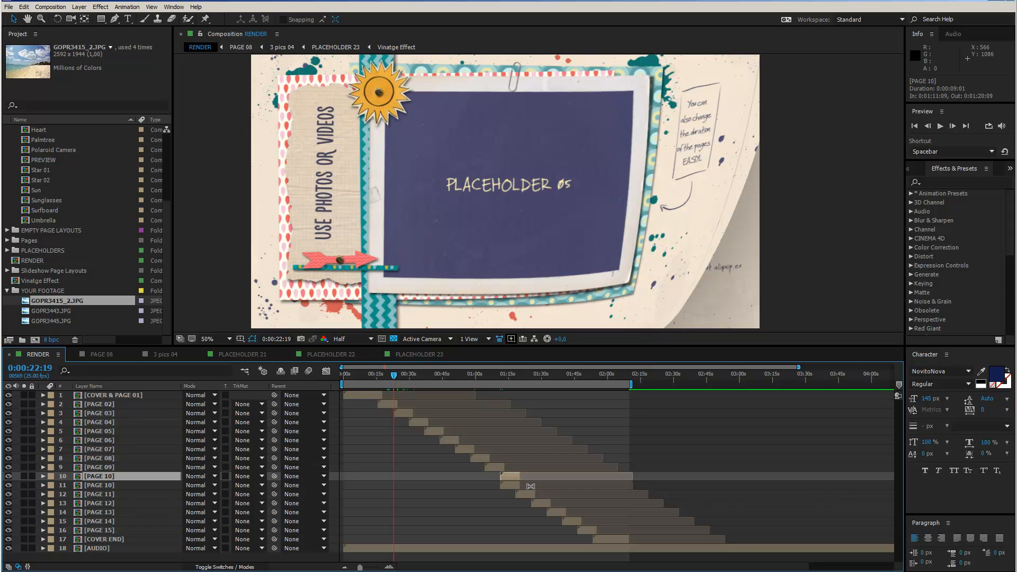
drag(512, 476, 408, 479)
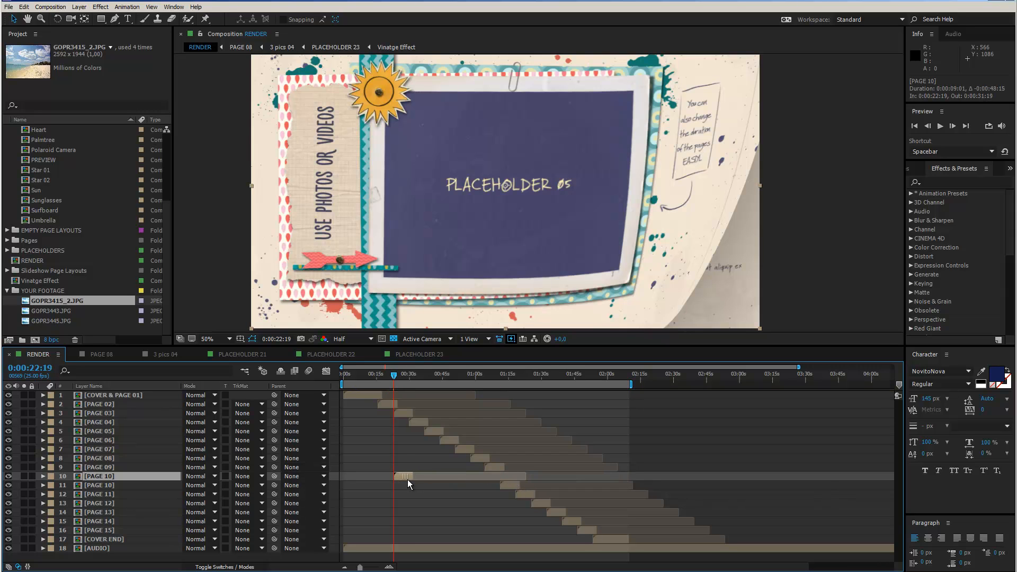
click(402, 412)
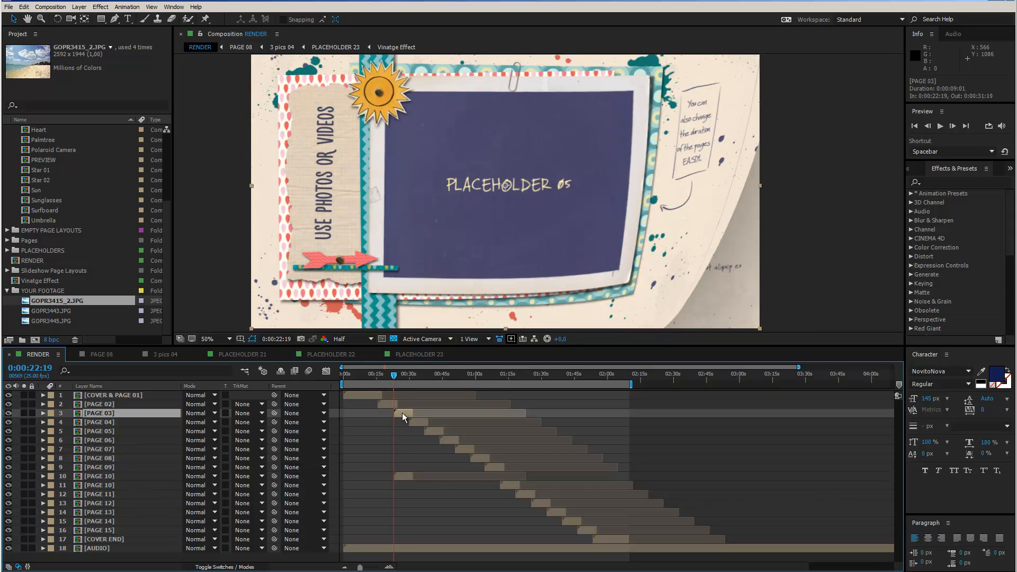
drag(97, 477, 100, 412)
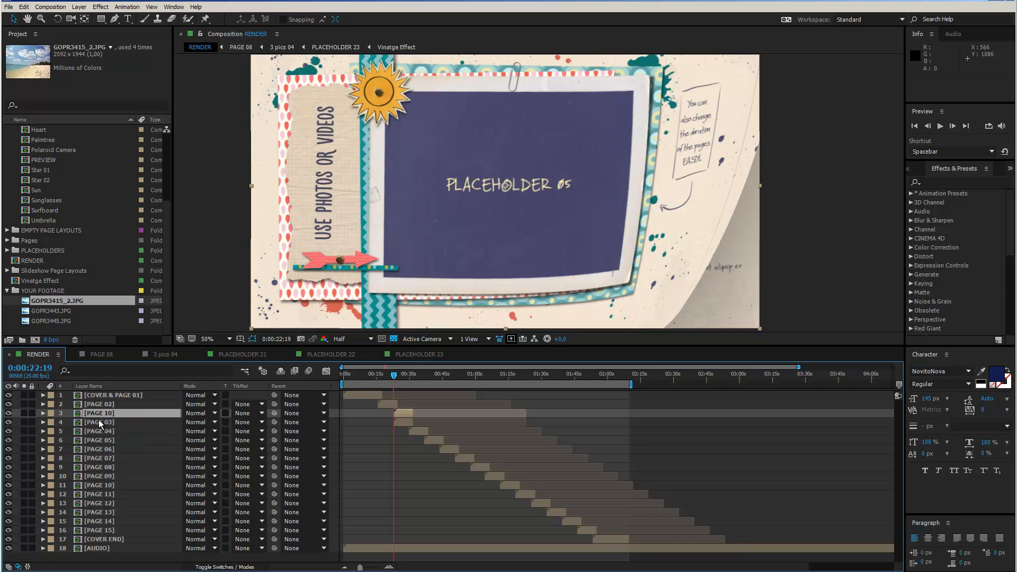
Step: Move PAGE 03 below PAGE 09 with its start at 0:01:11:09, and delete the original PAGE 10 layer
click(100, 422)
drag(113, 420, 101, 478)
drag(405, 473, 513, 471)
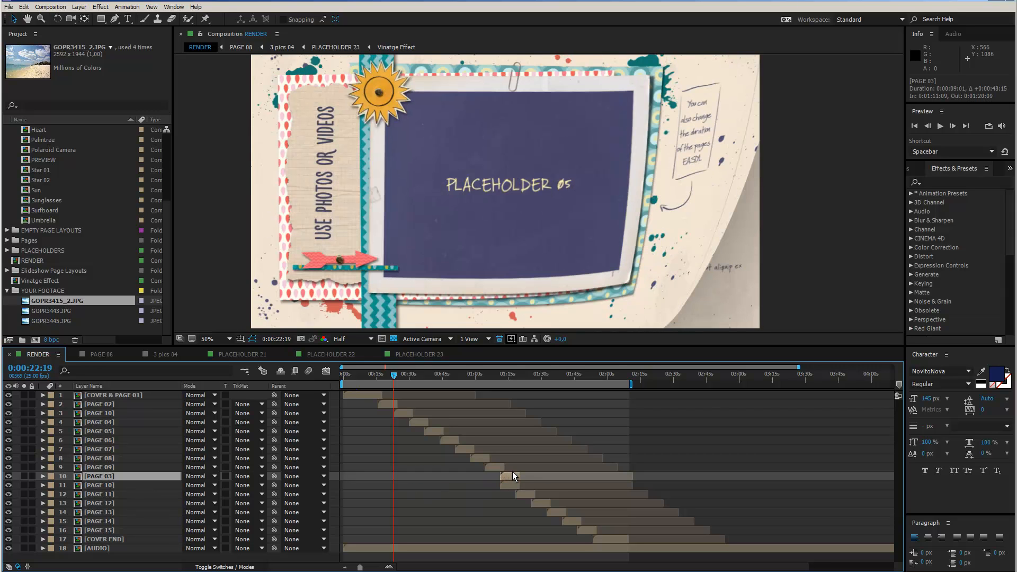
click(513, 487)
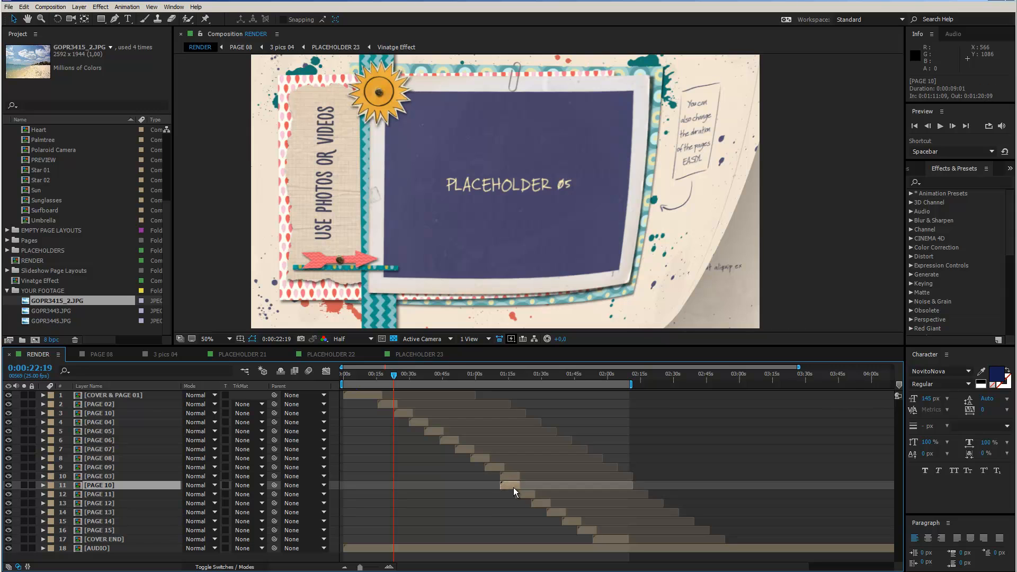
key(Delete)
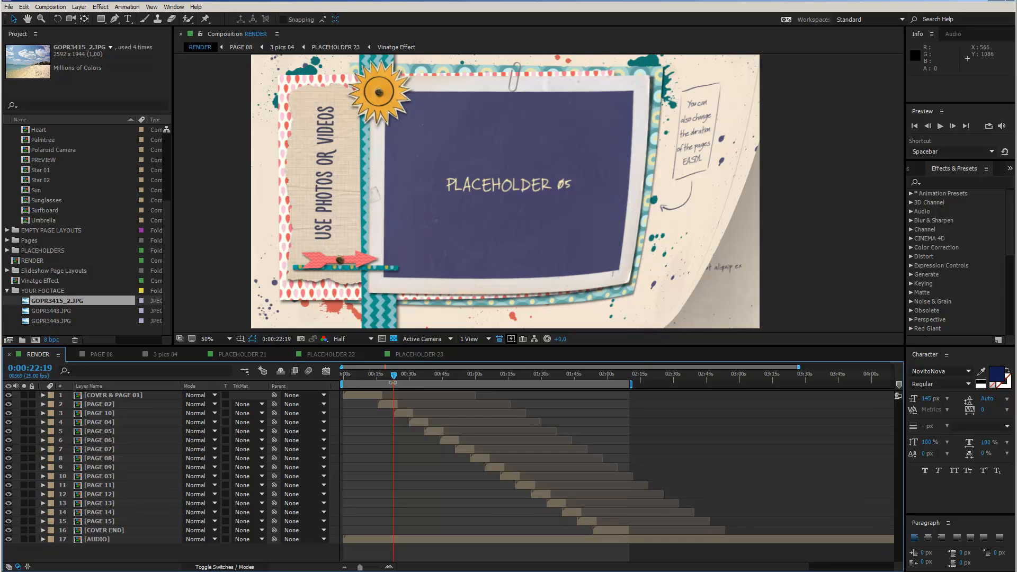
Step: Undo the swap of the PAGE 03 and PAGE 10 layers to restore the original page order
mouse_move(391, 377)
mouse_down()
mouse_move(508, 379)
mouse_move(394, 376)
mouse_up()
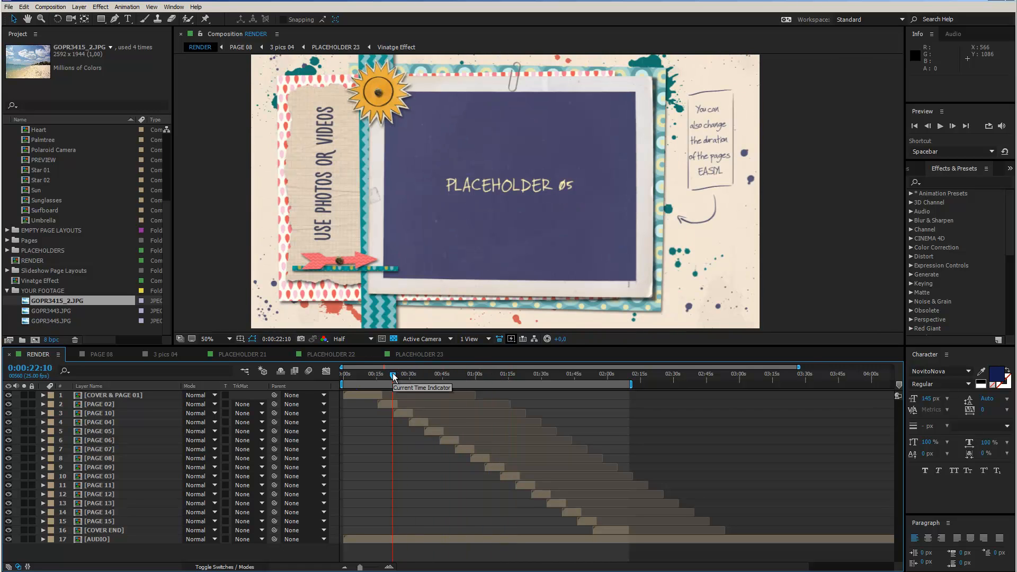
drag(392, 376, 393, 377)
key(ctrl+z)
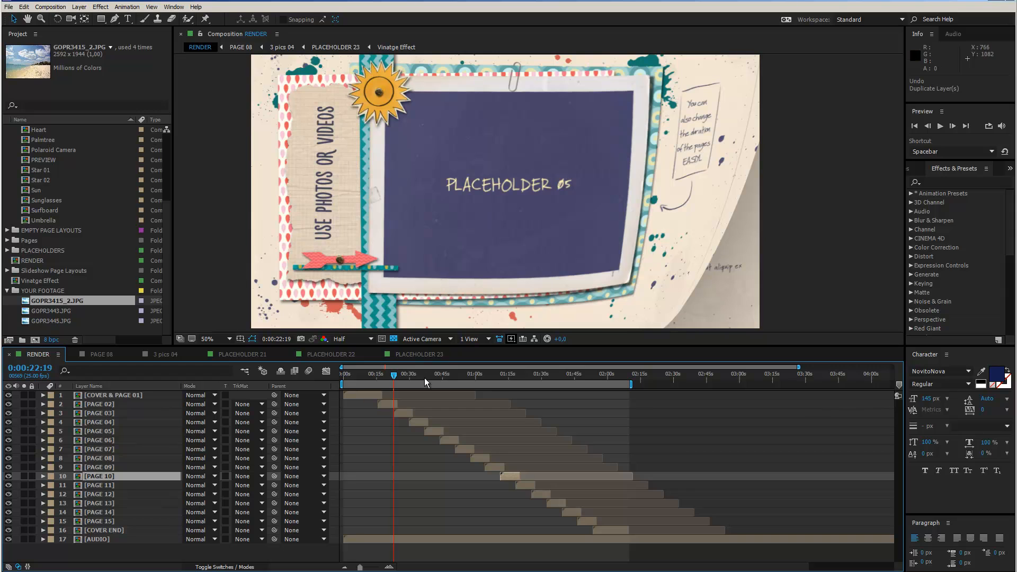
drag(393, 373, 392, 373)
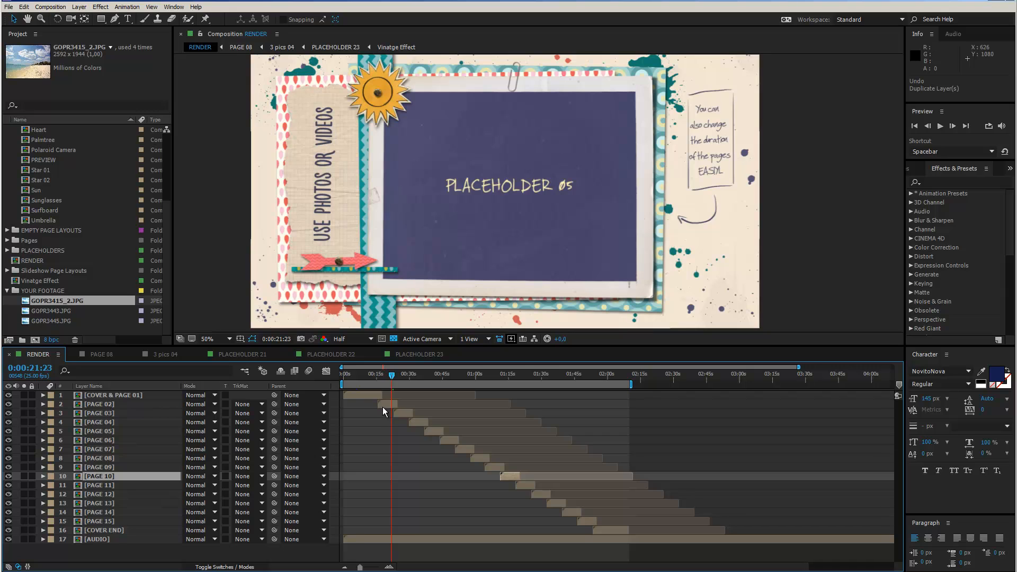
Step: Open the PAGE 02 composition from RENDER and identify its 1 pic 03 and Blank Page front layers
click(81, 406)
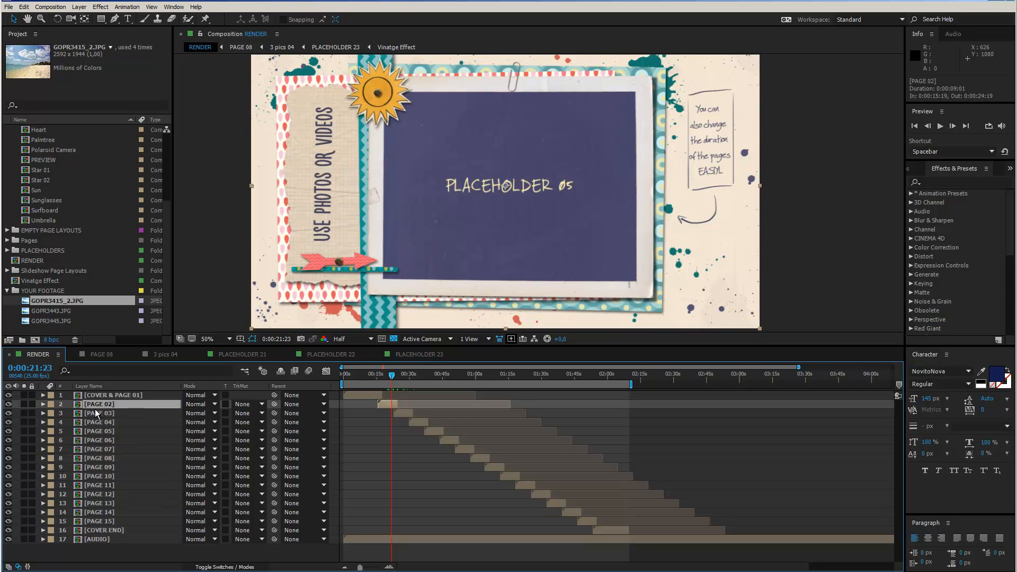
double_click(78, 406)
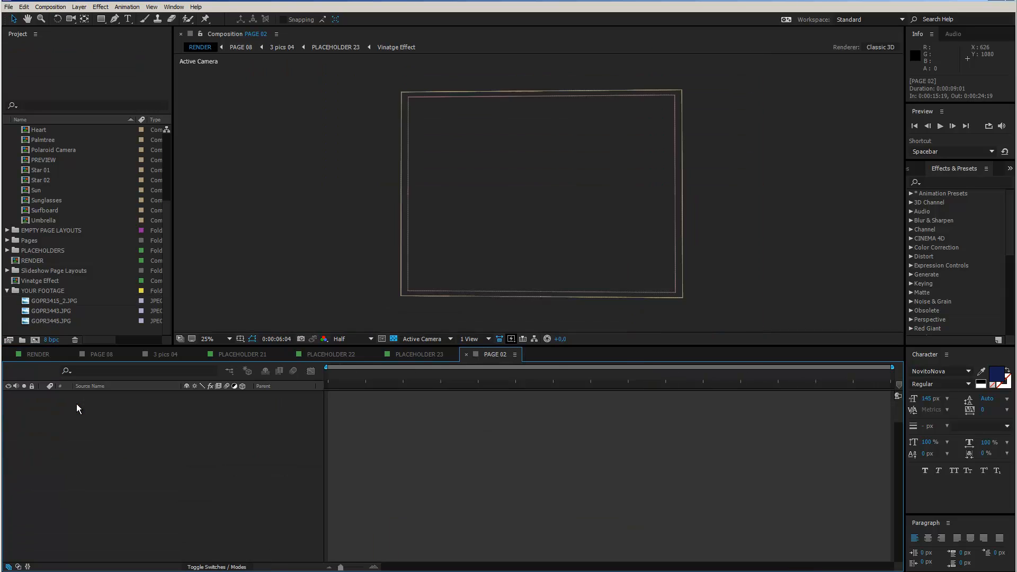
click(412, 398)
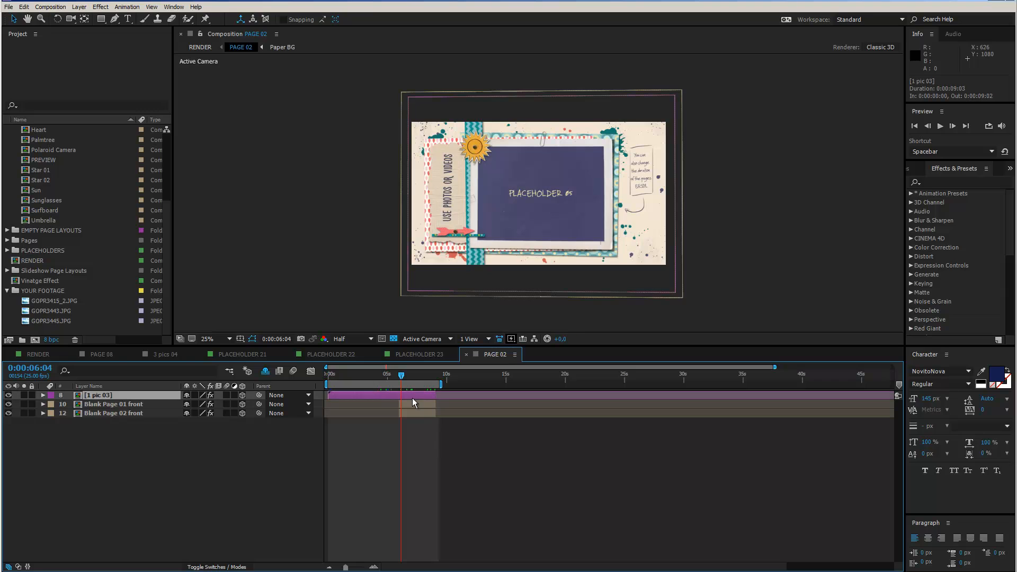
click(413, 403)
click(414, 411)
click(428, 440)
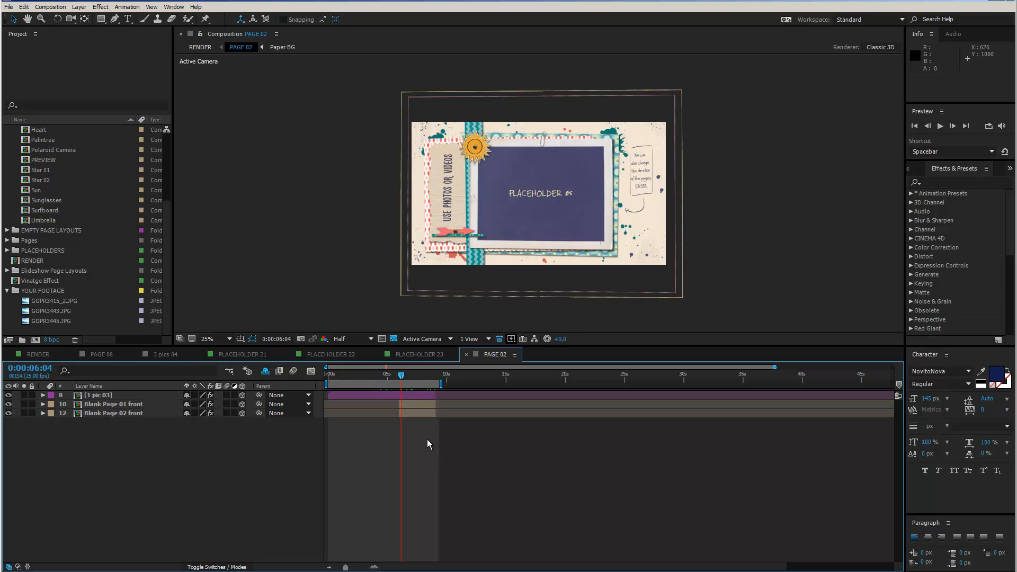
Step: Reveal the CC Page Turn keyframes of the 1 pic 03 layer and set the current time to 0:00:06:01, zooming the timeline in
click(422, 397)
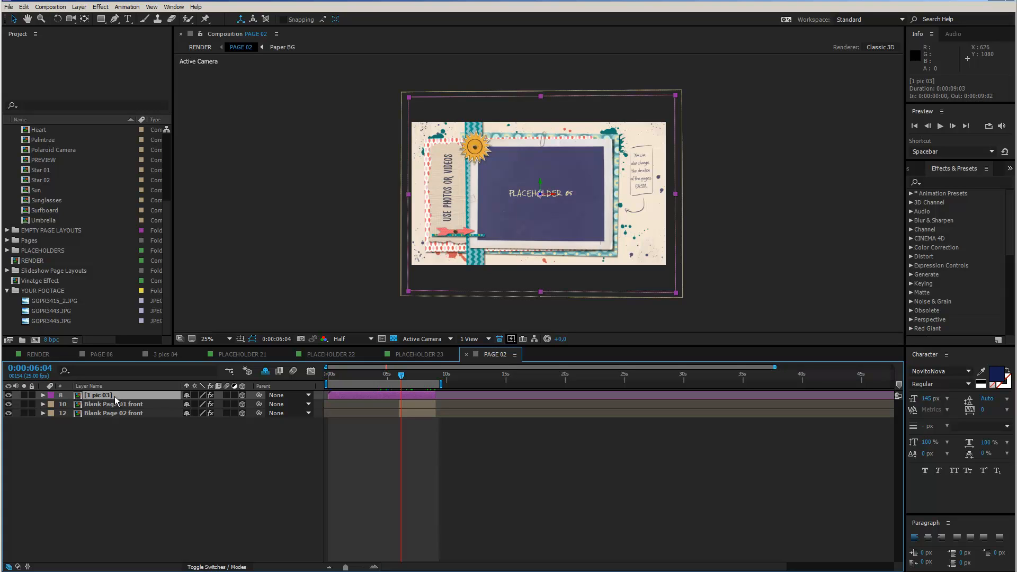
key(u)
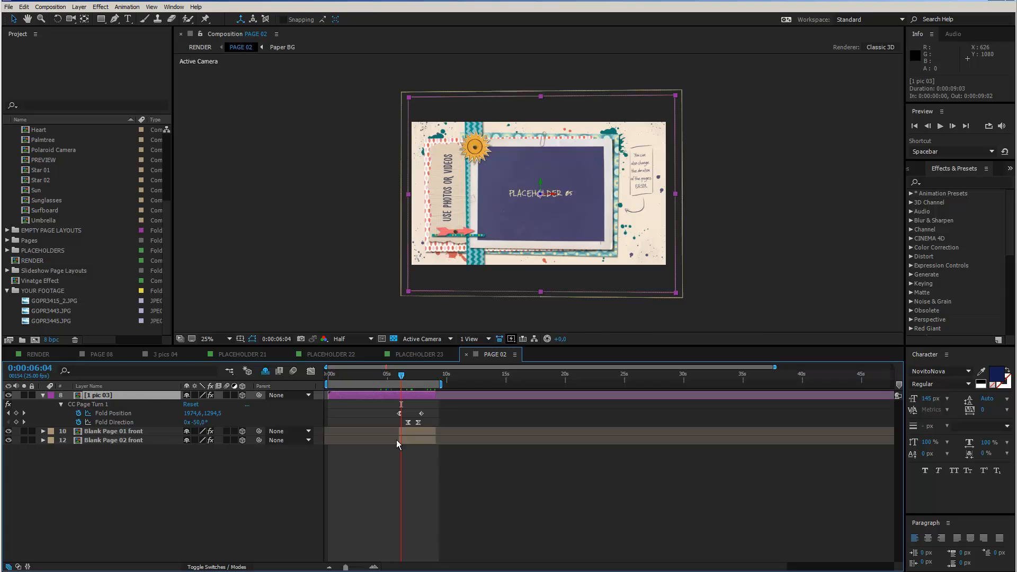
scroll(457, 486, up, 1)
drag(439, 568, 360, 570)
drag(477, 377, 475, 377)
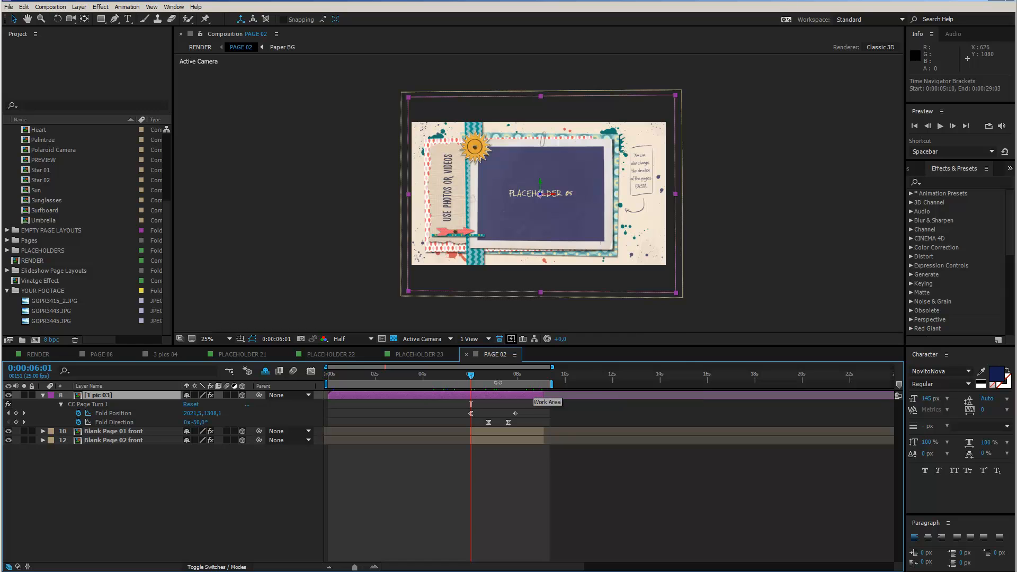
Step: Set the time to 0:00:10:00, extend 1 pic 03 to 0:00:12:13 and move its page turn keyframes to start at the current time
drag(473, 376, 565, 383)
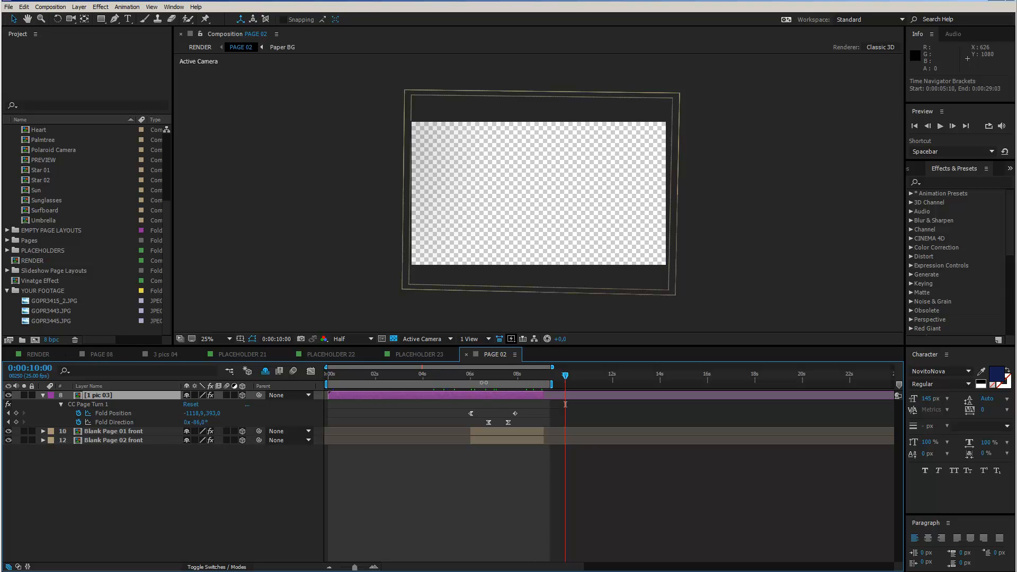
click(471, 374)
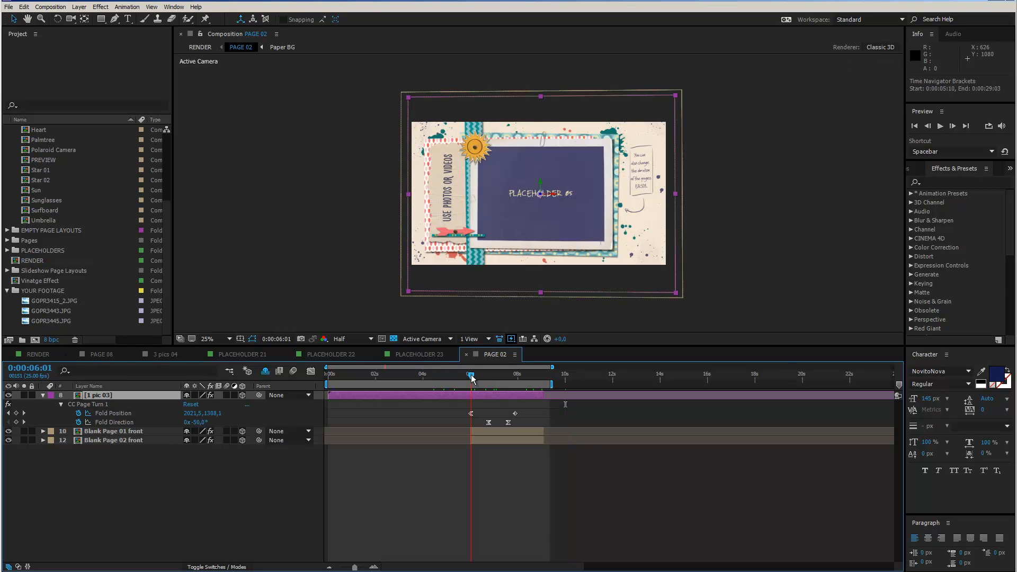
drag(471, 377, 565, 379)
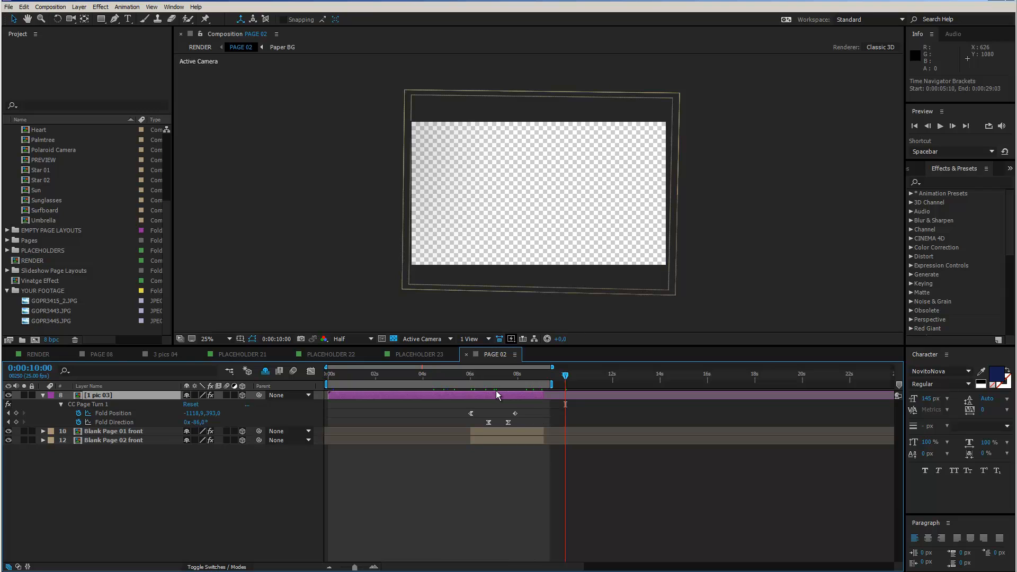
drag(538, 406, 624, 400)
click(543, 396)
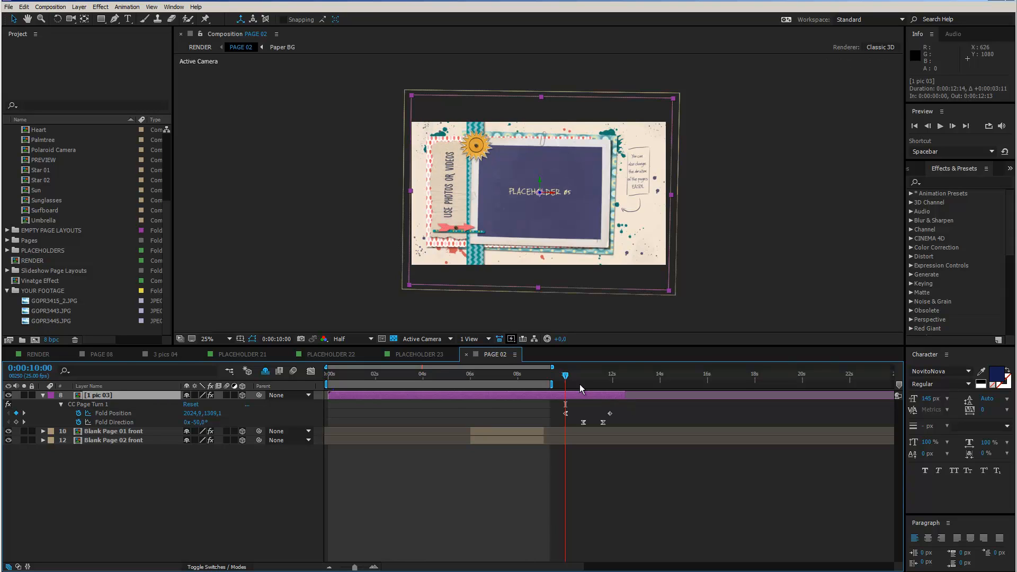
Step: Move the Blank Page 01 front and Blank Page 02 front layers to start at 0:00:10:00, and preview the page turn up to 0:00:11:08
click(504, 431)
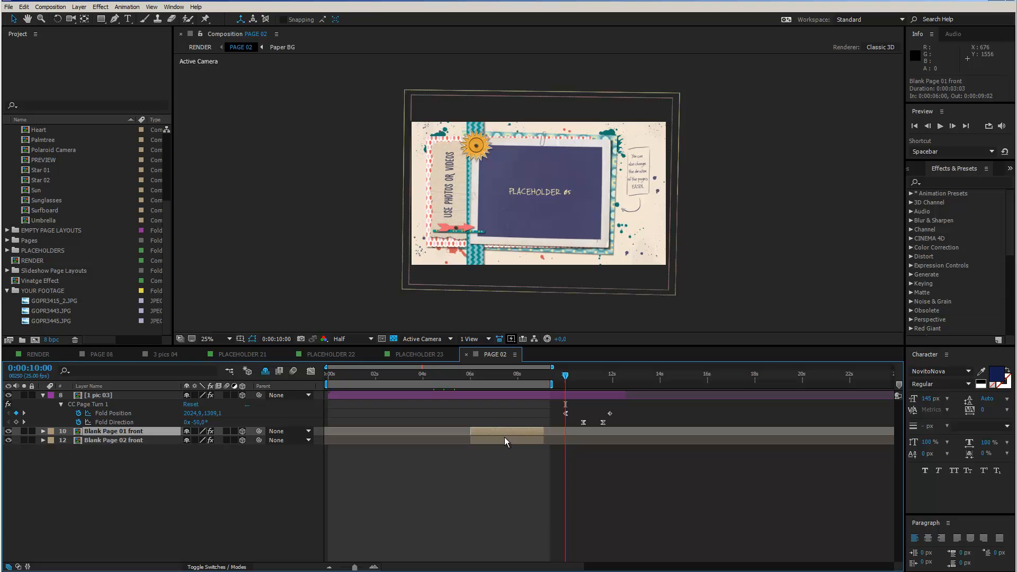
ctrl+click(504, 437)
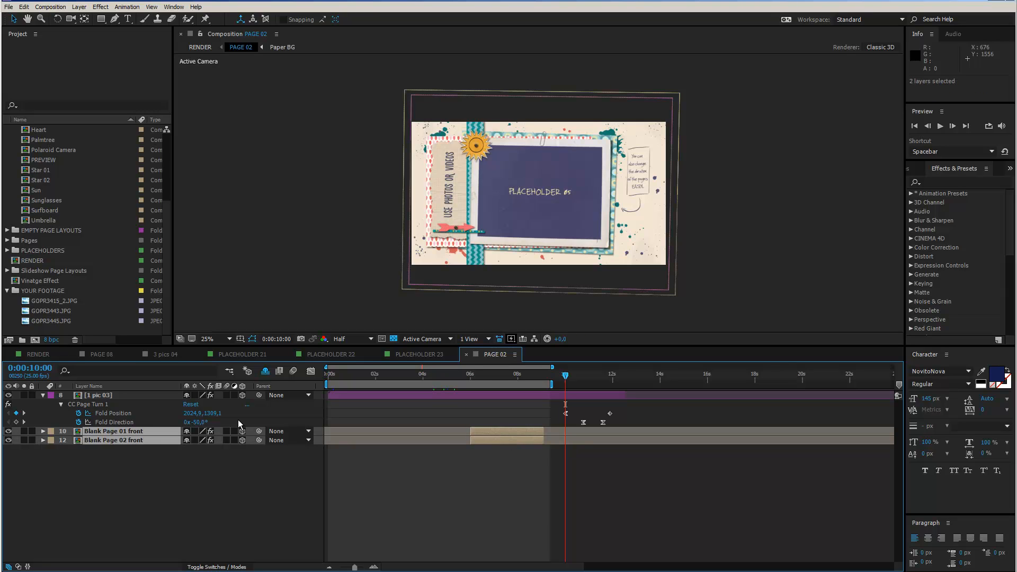
drag(478, 432, 576, 437)
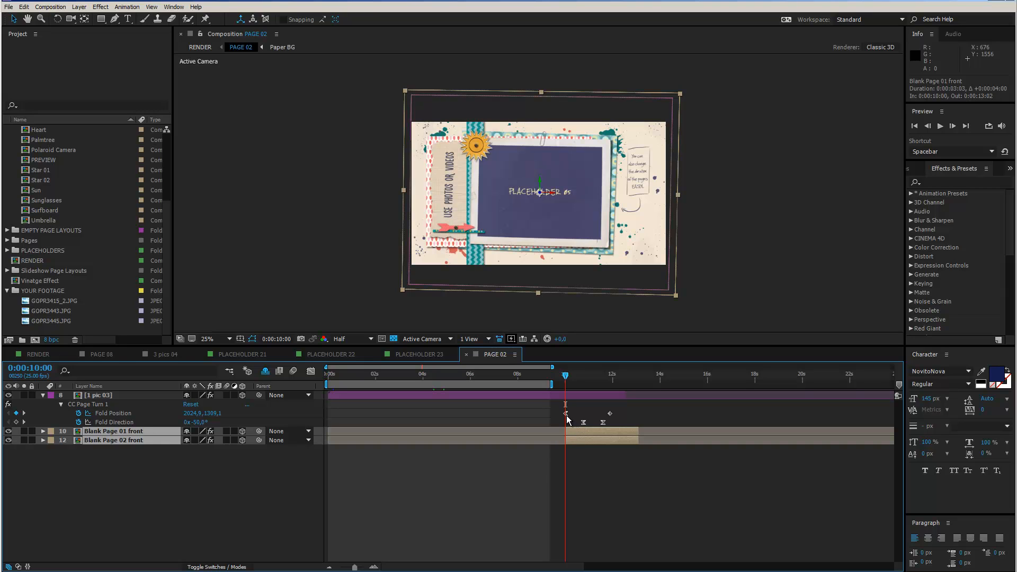
click(580, 377)
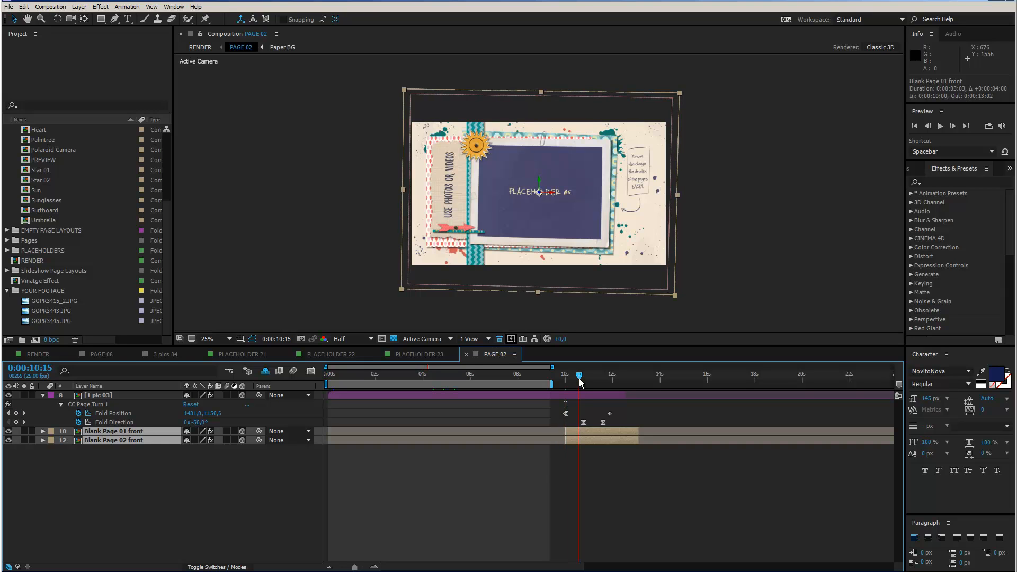
drag(579, 378, 596, 380)
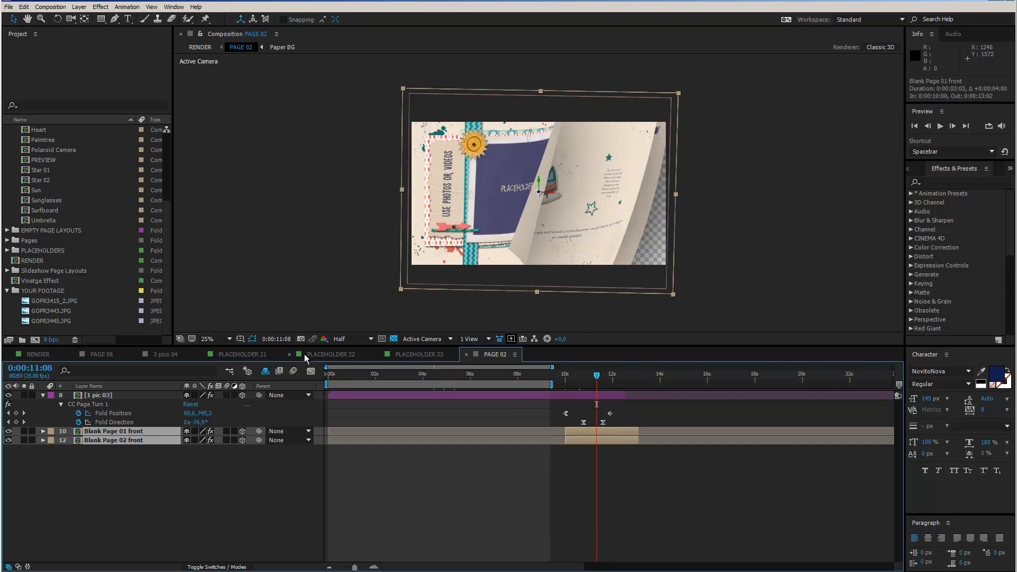
Step: Return to the RENDER composition and move the current time to the PAGE 02 layer's out point
click(34, 353)
scroll(369, 402, up, 1)
drag(420, 375, 428, 376)
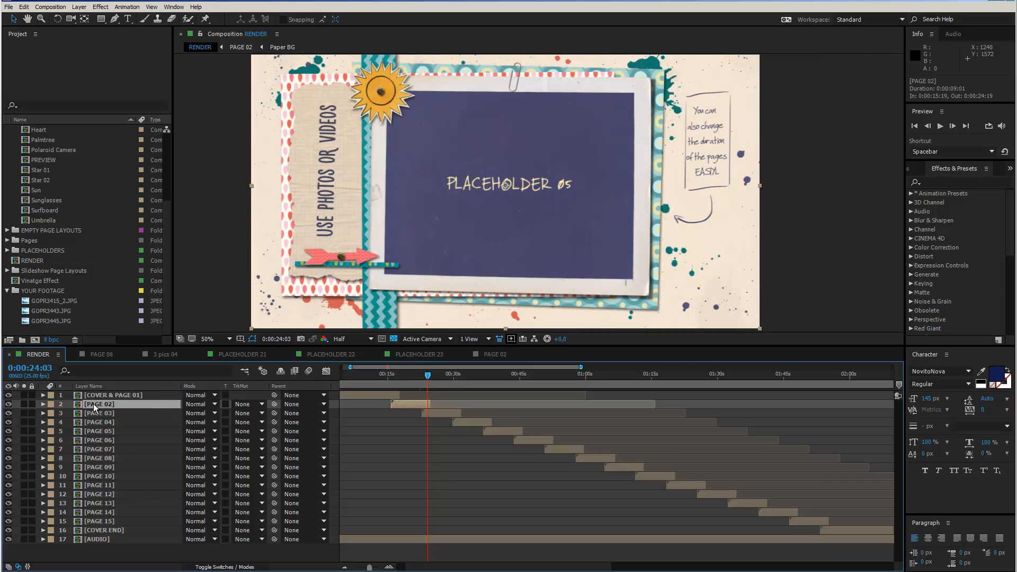
key(o)
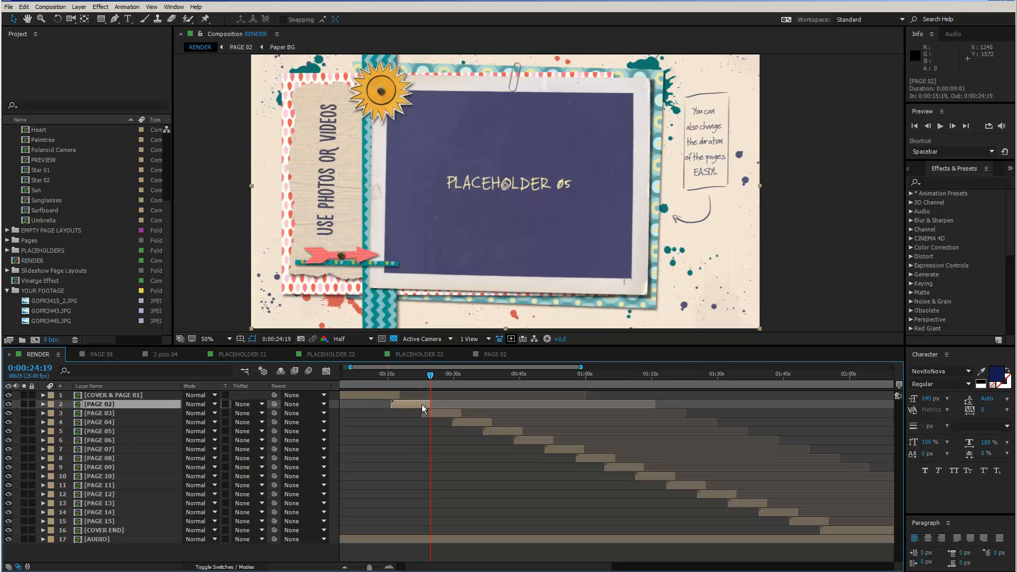
Step: Set the current time to 0:00:28:19 and extend the PAGE 02 layer's out point to it
click(36, 369)
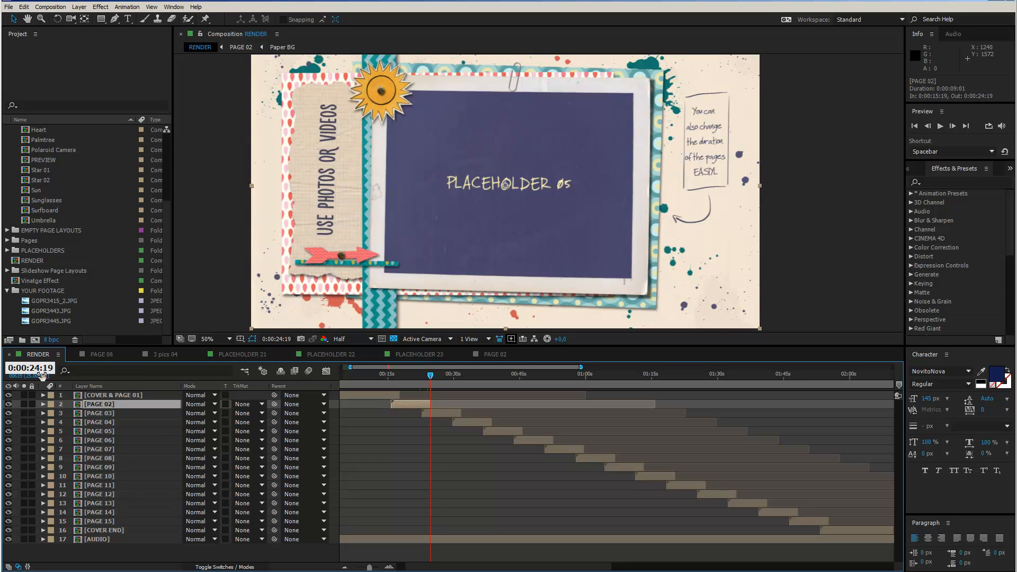
key(BackSpace)
text(8)
key(Return)
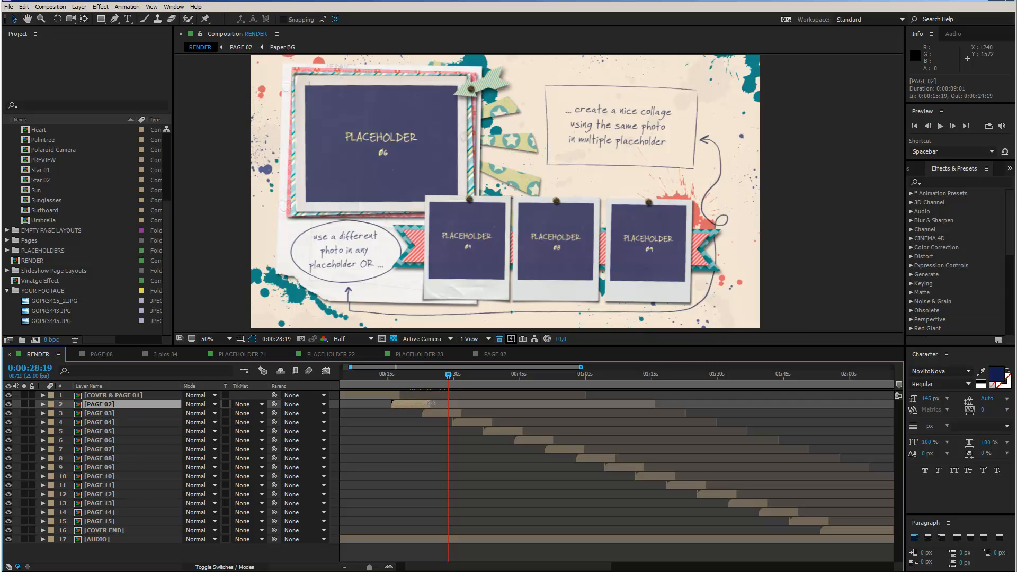
drag(431, 403, 447, 404)
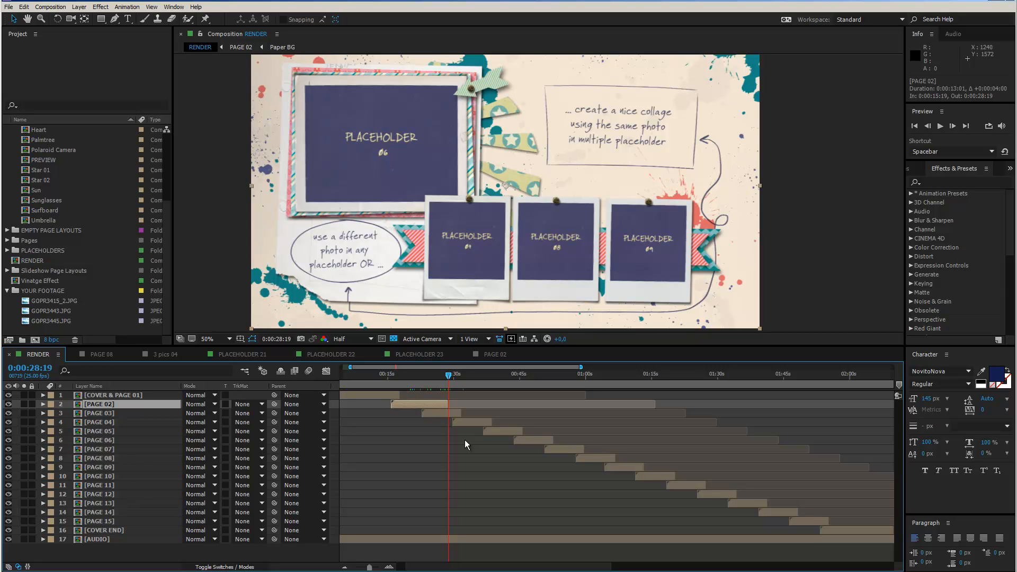
Step: Set the current time to 0:00:26:19, 50 frames before the extended PAGE 02 layer's end
key(shift+Page_Up)
key(shift+Page_Up)
key(shift+Page_Up)
key(shift+Page_Up)
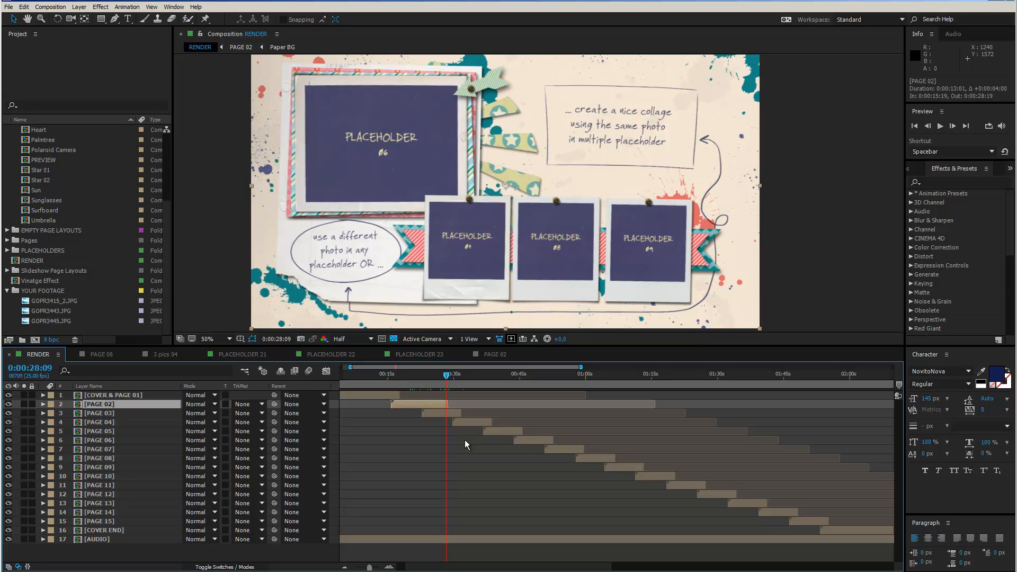
key(shift+Page_Up)
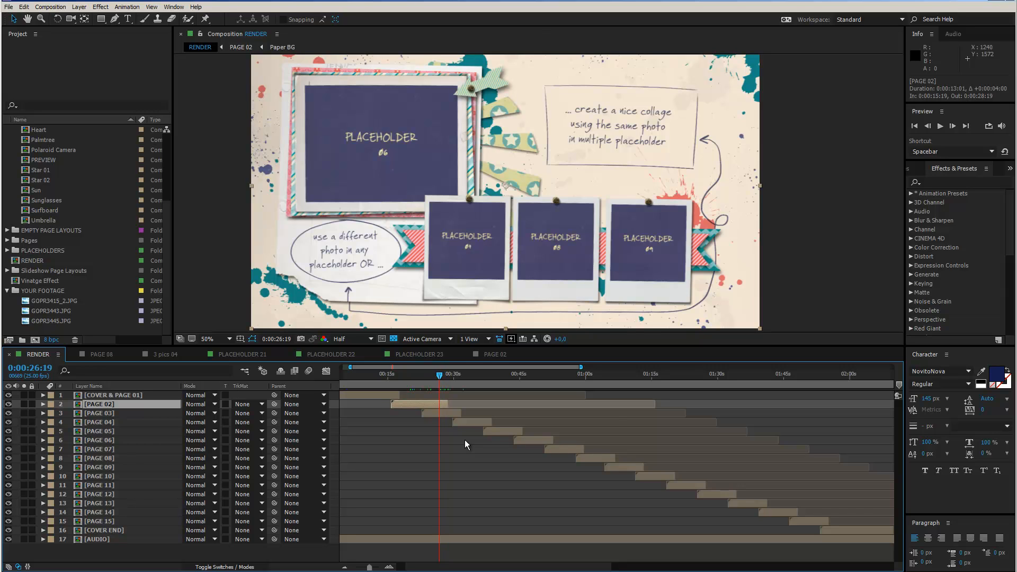
Step: Shift the layers PAGE 03 through COVER END together so PAGE 03 starts at 0:00:26:19, and preview the page turn
click(106, 412)
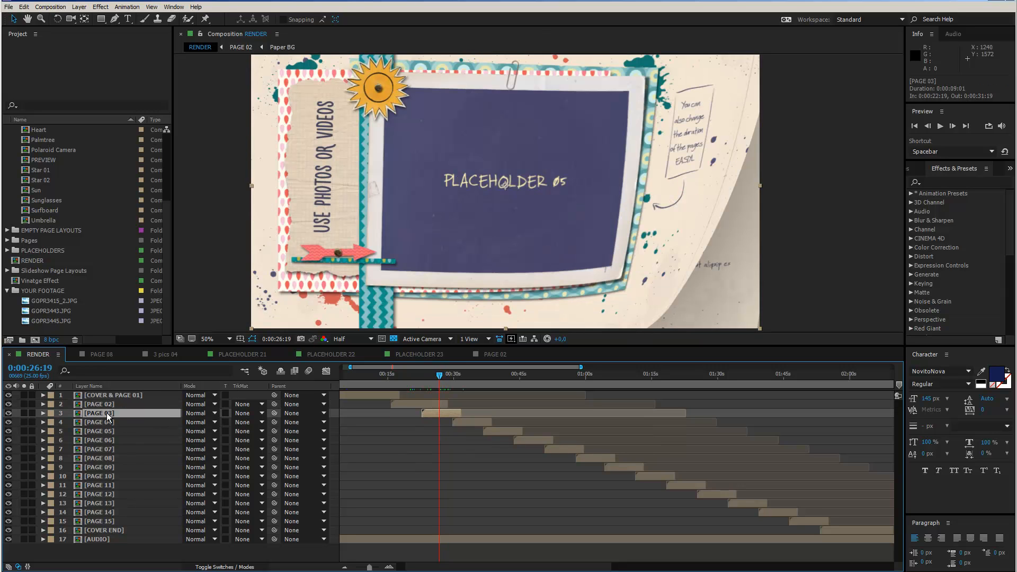
shift+click(115, 529)
drag(426, 411, 441, 411)
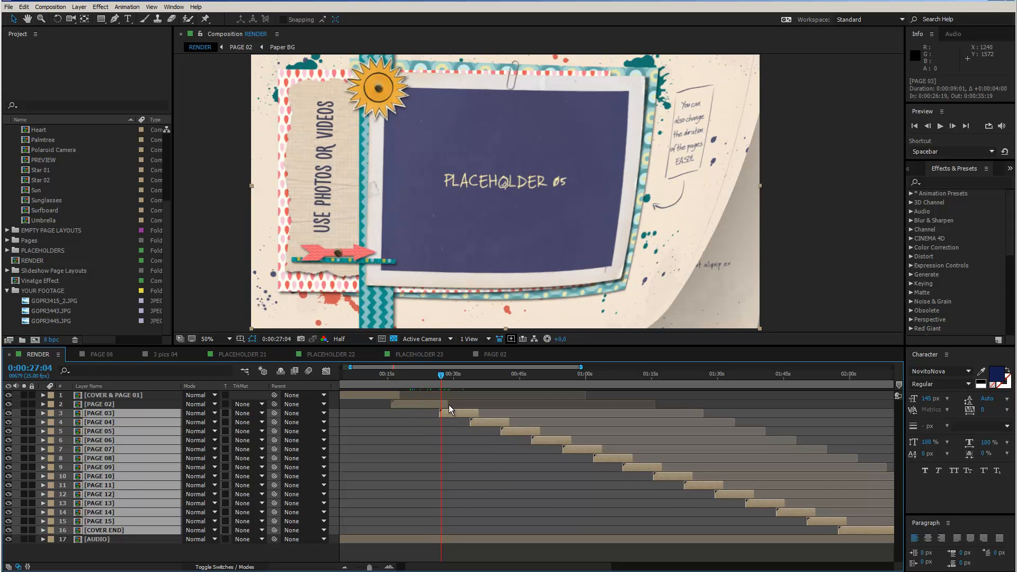
key(shift+Page_Down)
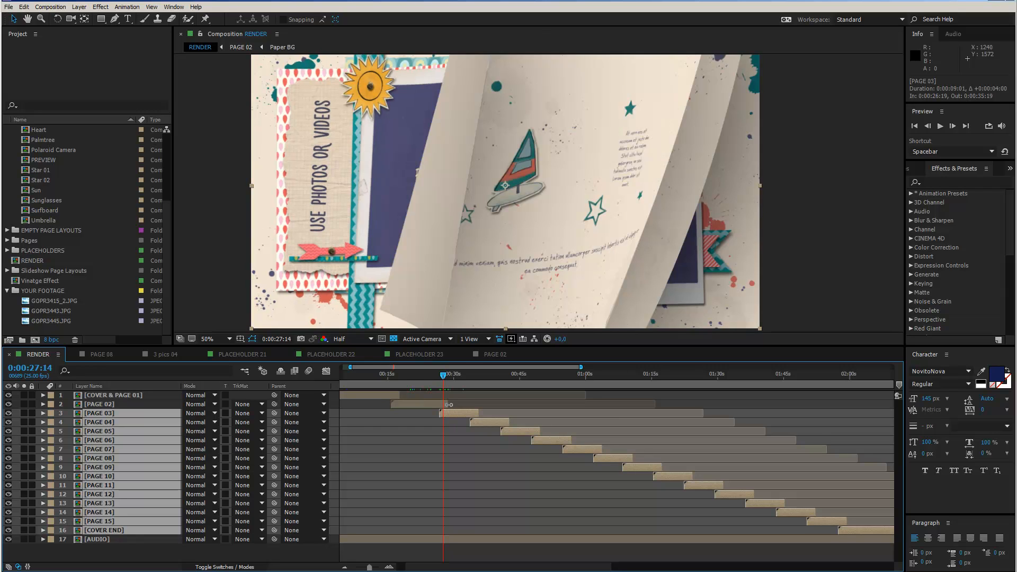
key(shift+Page_Down)
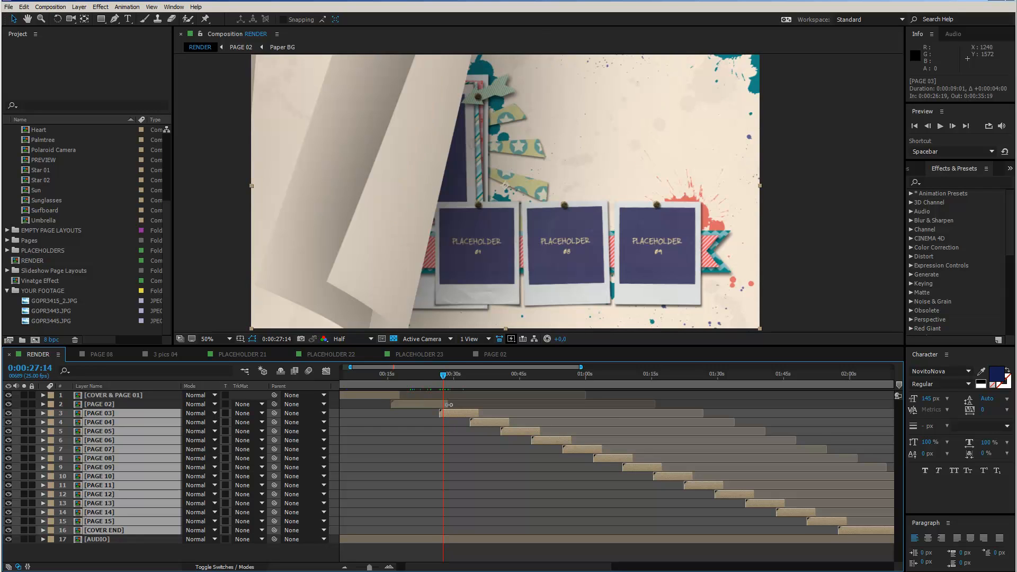
key(shift+Page_Down)
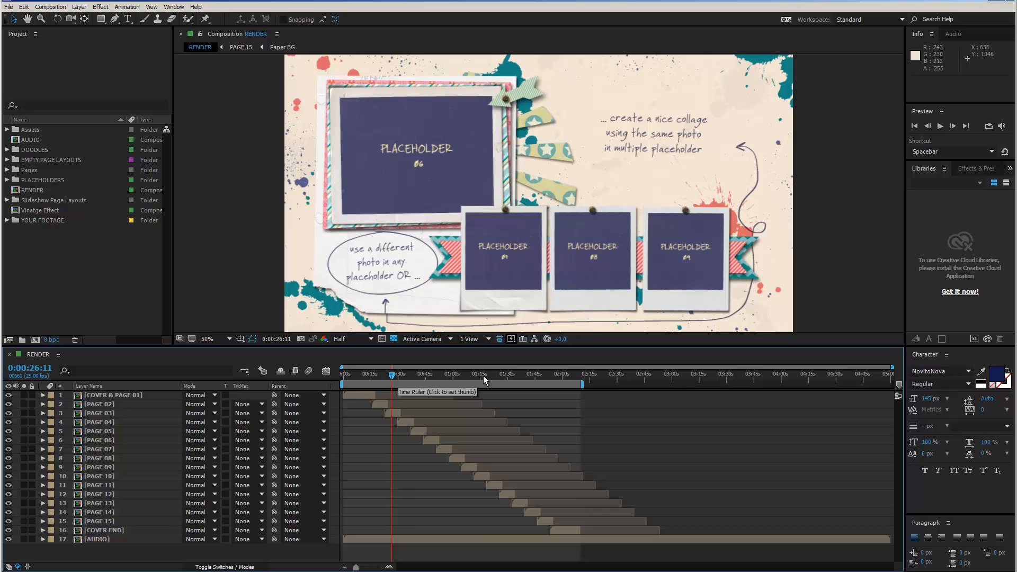
Step: Set the RENDER composition's time to 0:01:16:17 and expand the project's Pages folder to show its page compositions
click(482, 376)
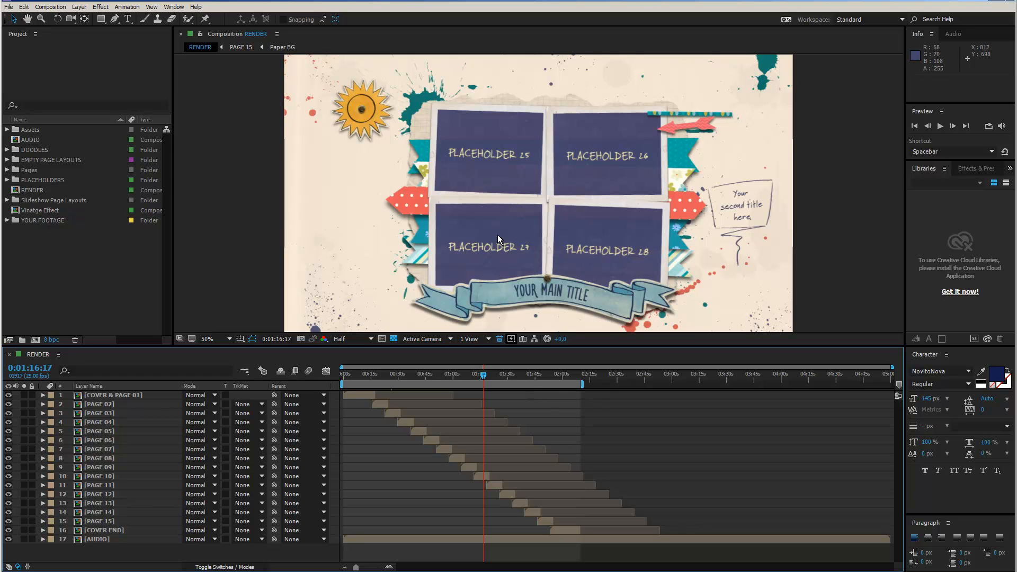
click(32, 169)
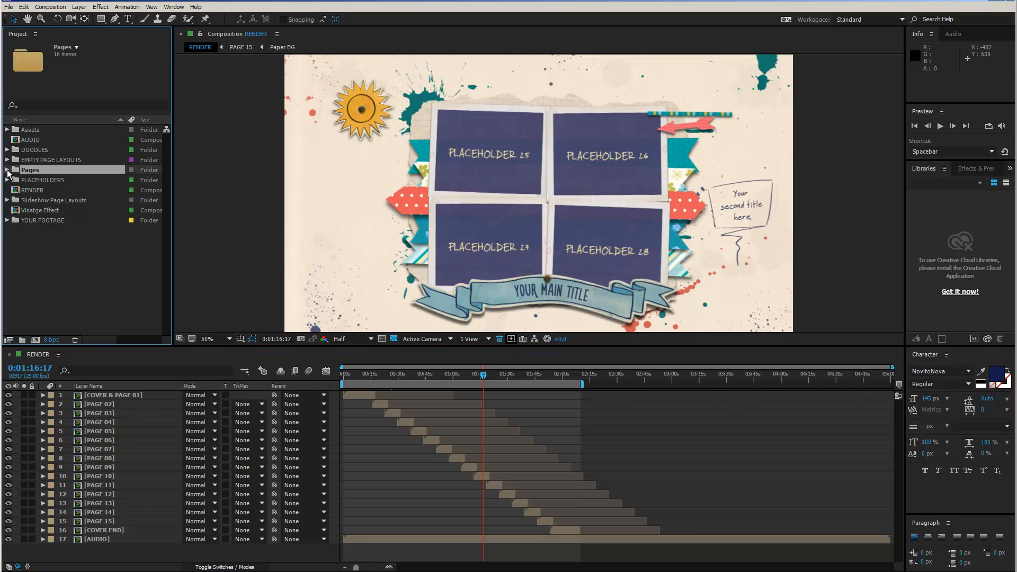
click(7, 169)
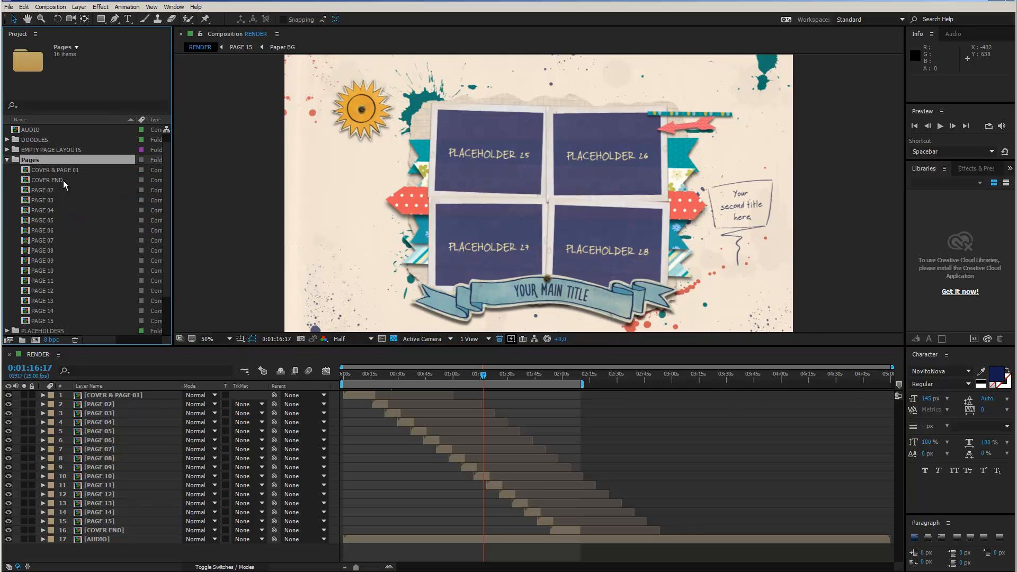
scroll(63, 180, down, 1)
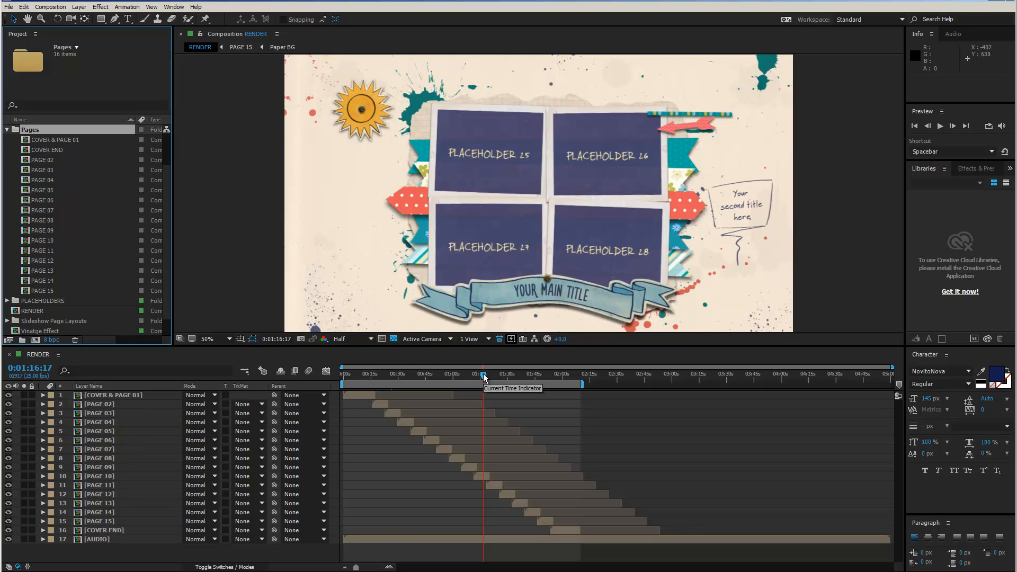
Step: Set the RENDER composition's time to 0:01:21:08 and duplicate the PAGE 12 composition in the project's Pages folder
drag(483, 377, 492, 377)
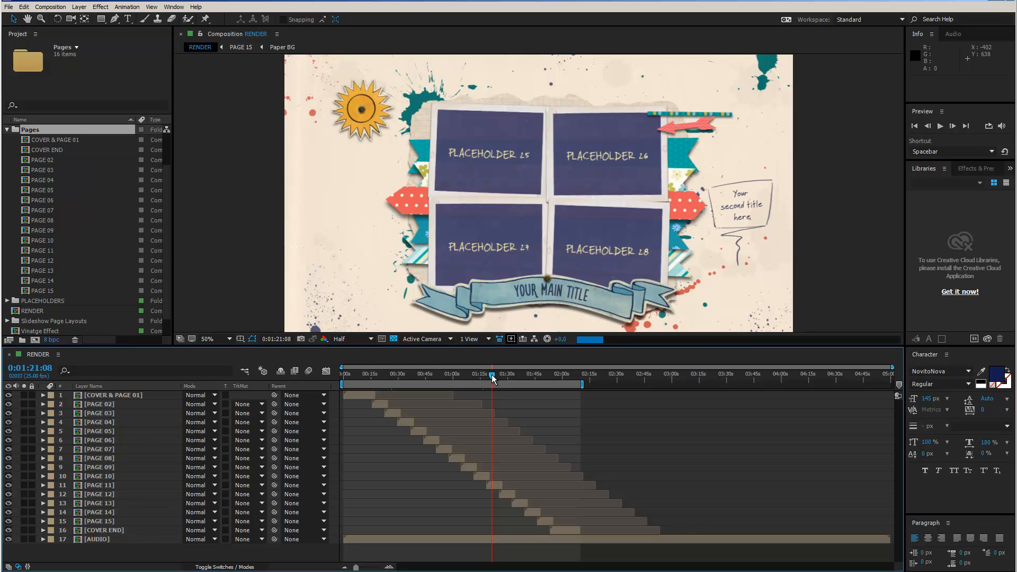
click(106, 485)
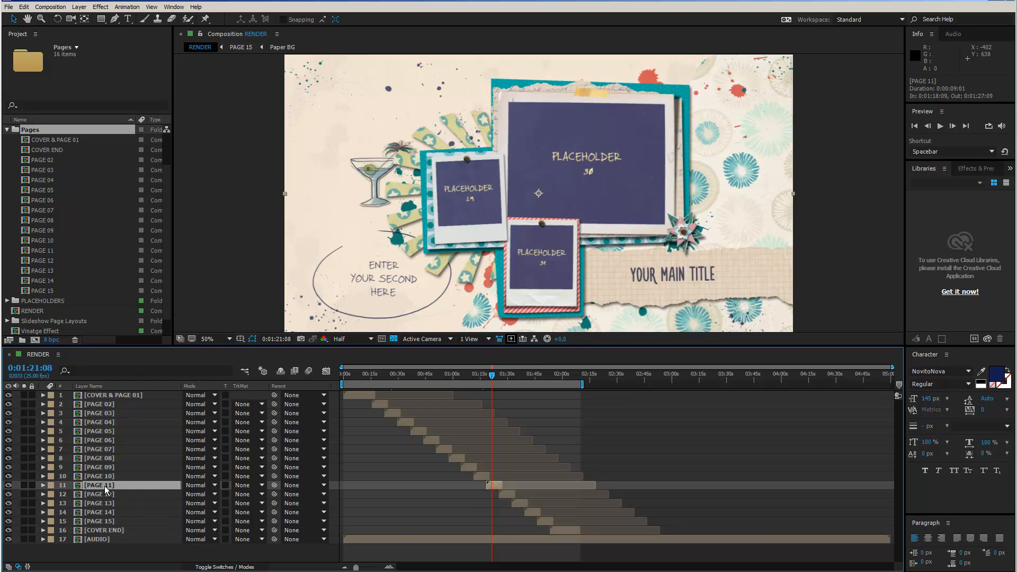
click(104, 493)
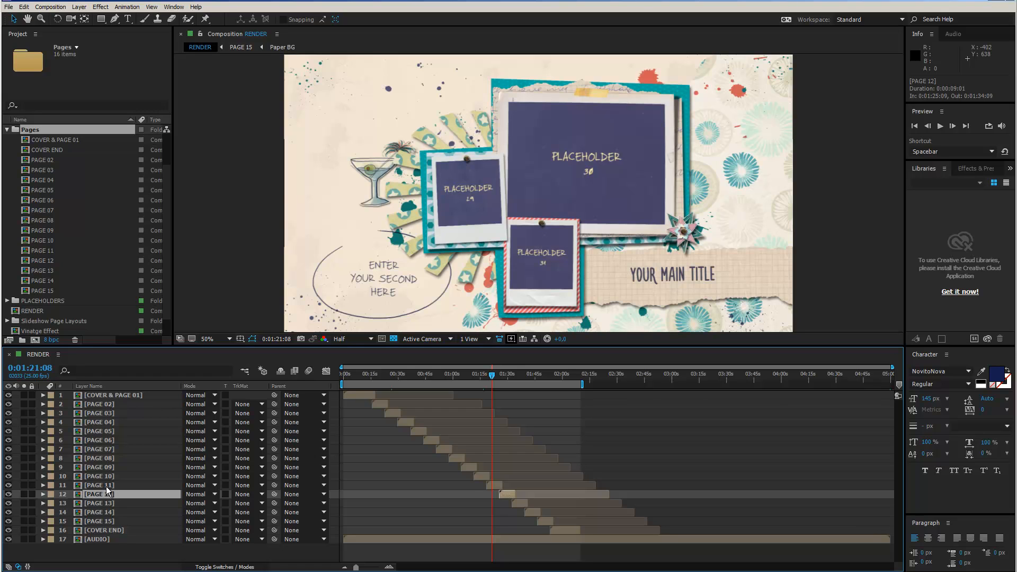
click(106, 486)
click(104, 494)
click(36, 129)
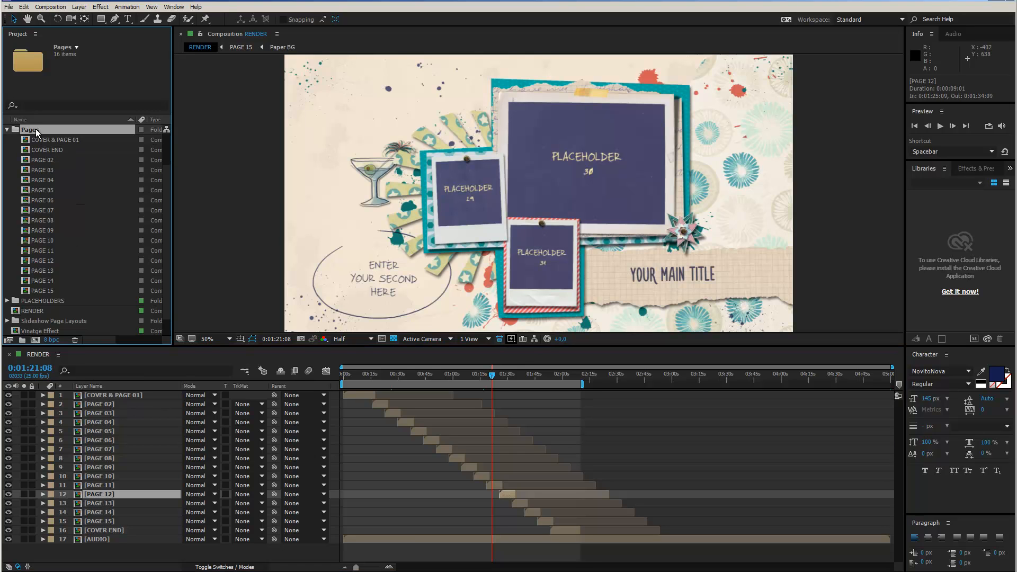
click(43, 259)
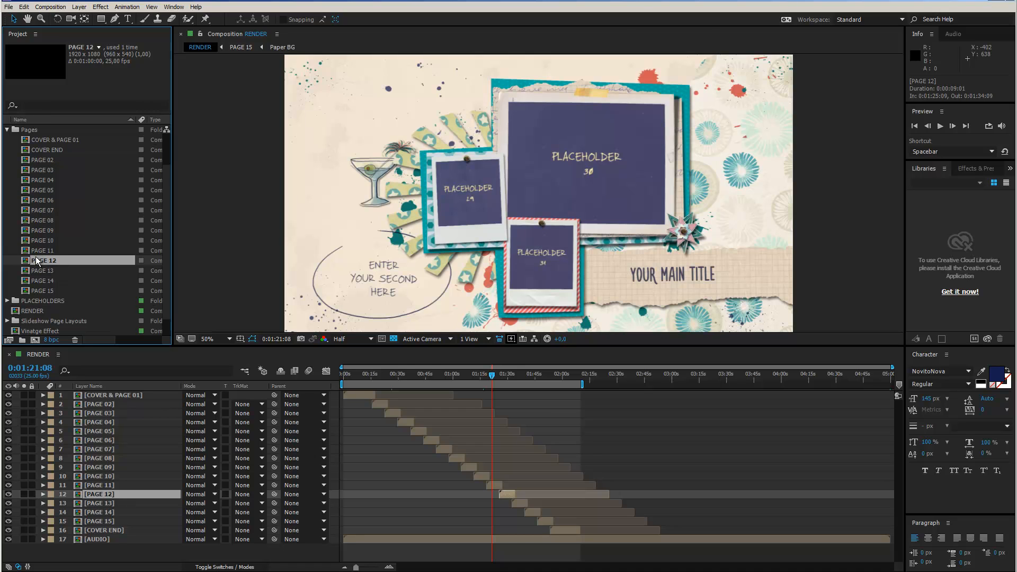
key(ctrl+d)
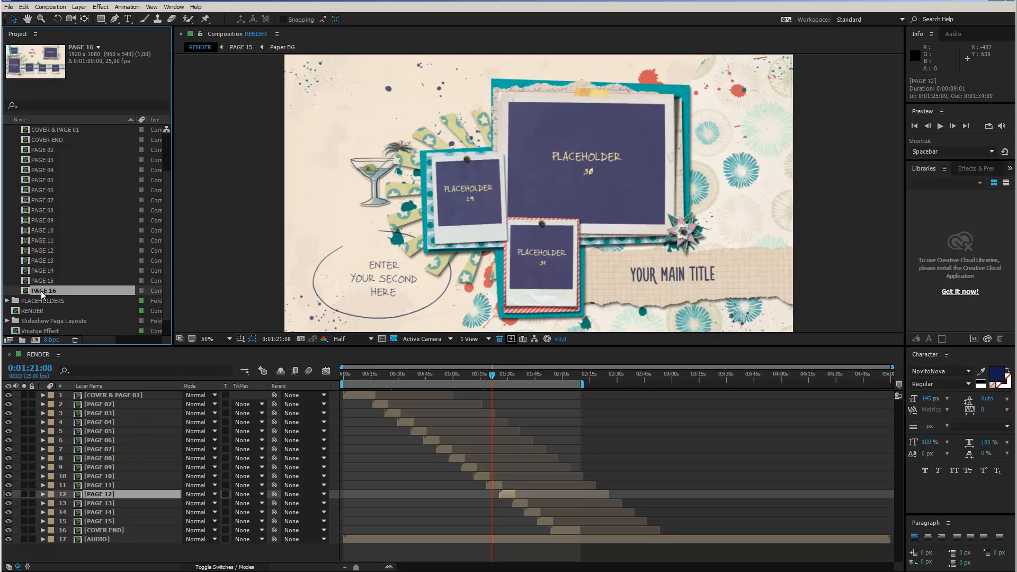
Step: Duplicate the PAGE 12 layer in RENDER and replace the upper copy's source with the PAGE 16 composition
click(505, 495)
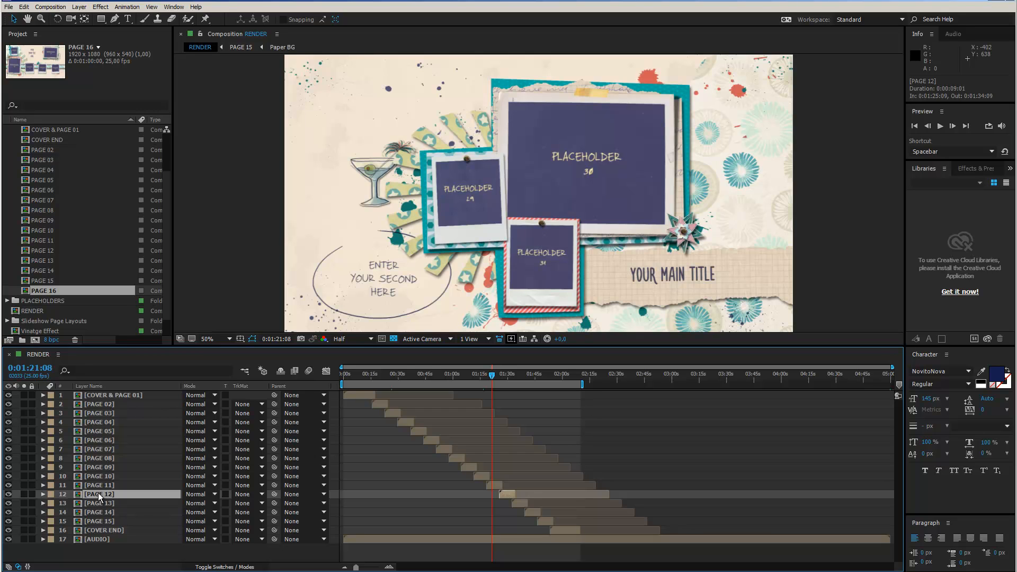
key(ctrl+d)
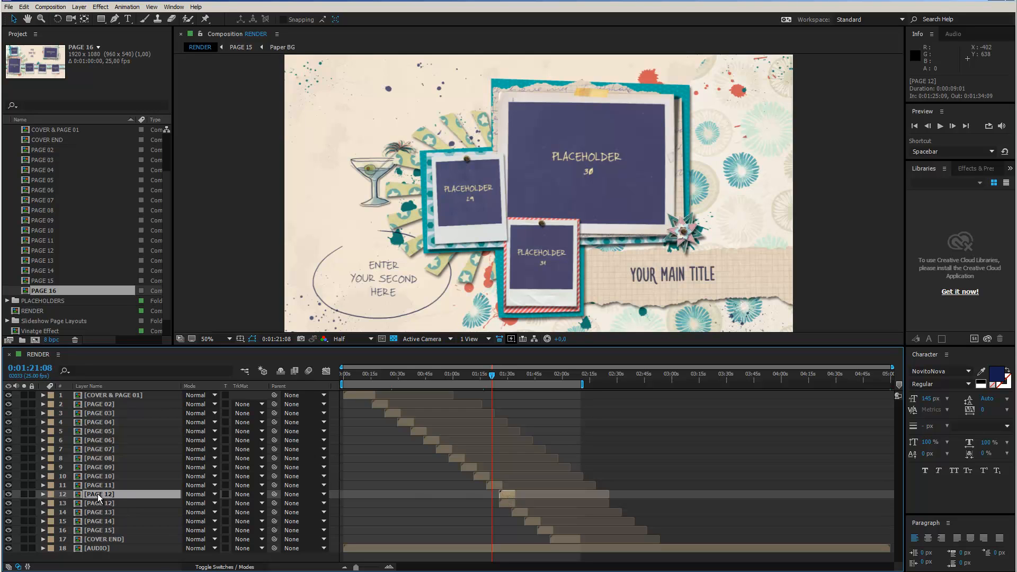
click(47, 292)
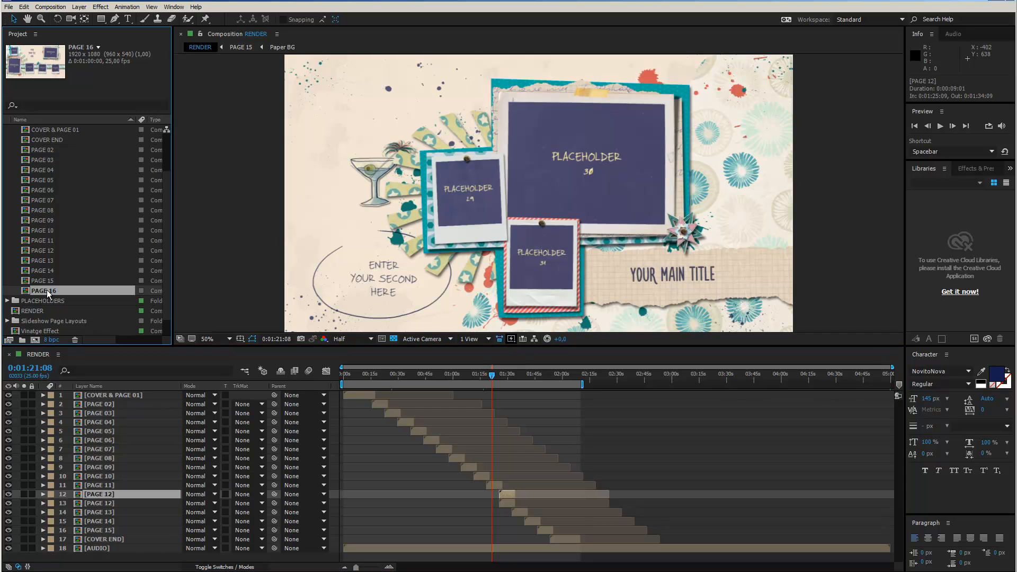
drag(55, 214, 123, 495)
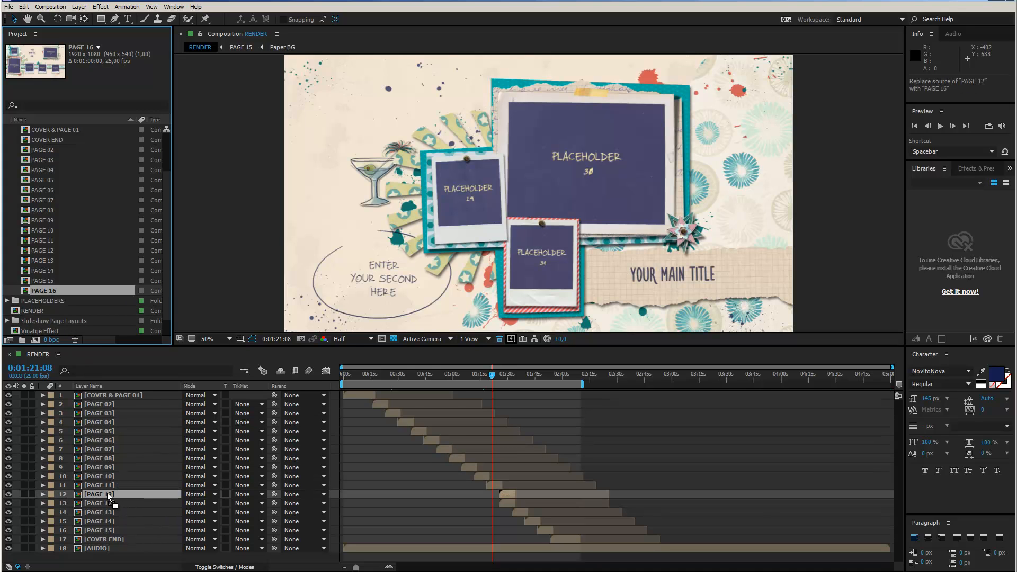
drag(107, 492, 107, 492)
click(89, 494)
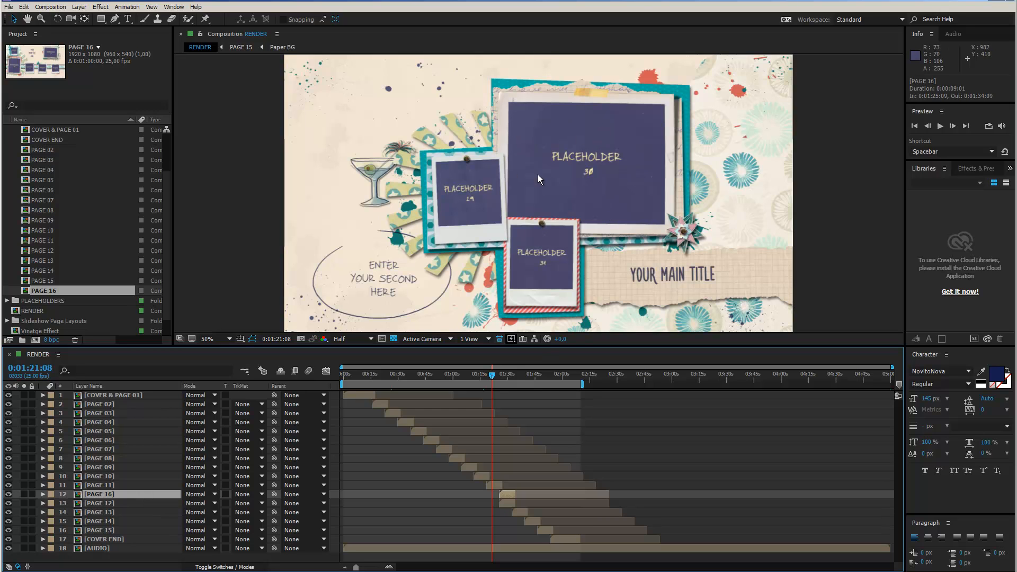
Step: Set the current time to 0:01:27:18 and check the PAGE 16 layer by switching its visibility off and back on
click(504, 376)
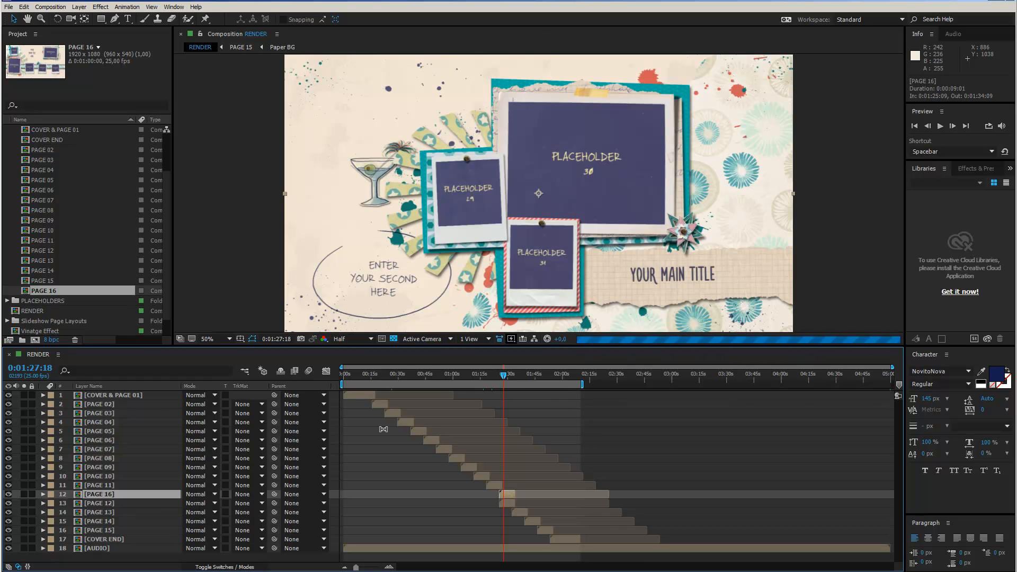
click(8, 494)
click(9, 494)
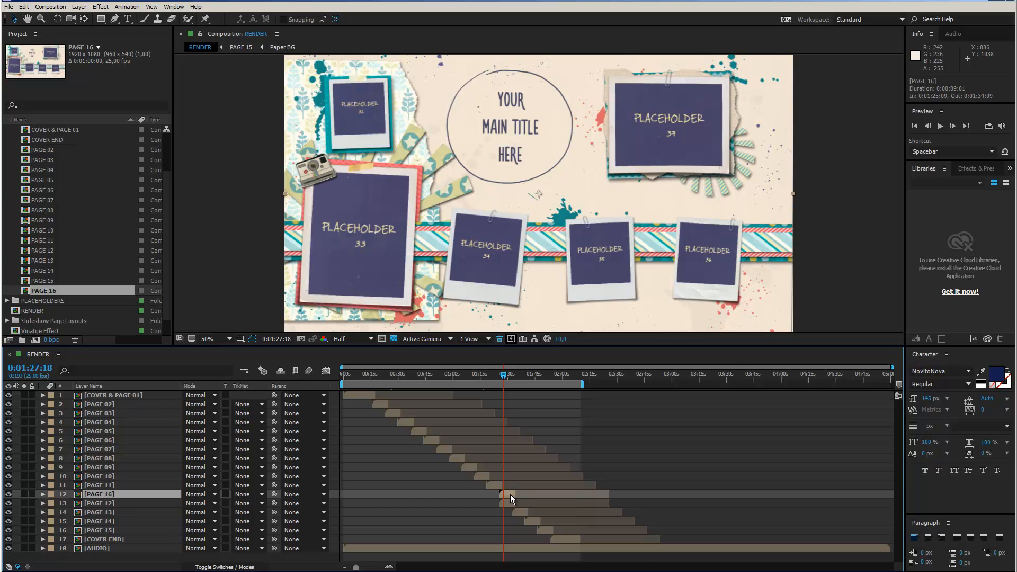
Step: Set the current time to 0:01:32:09, 50 frames before the PAGE 16 layer's end, and magnify the timeline around it
key(o)
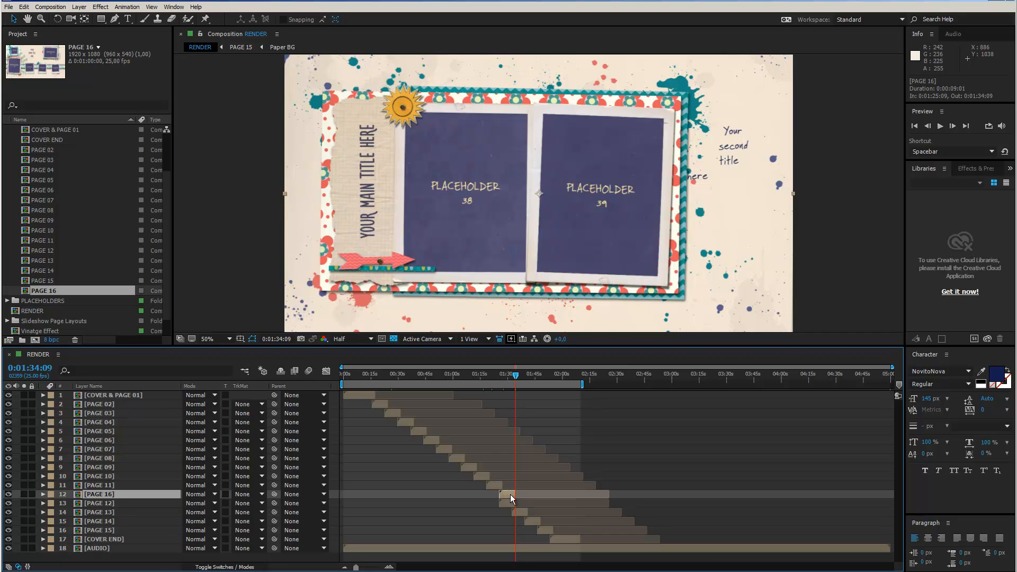
key(shift+Page_Up)
key(shift+Page_Up)
key(shift+Page_Up)
key(shift+Page_Up)
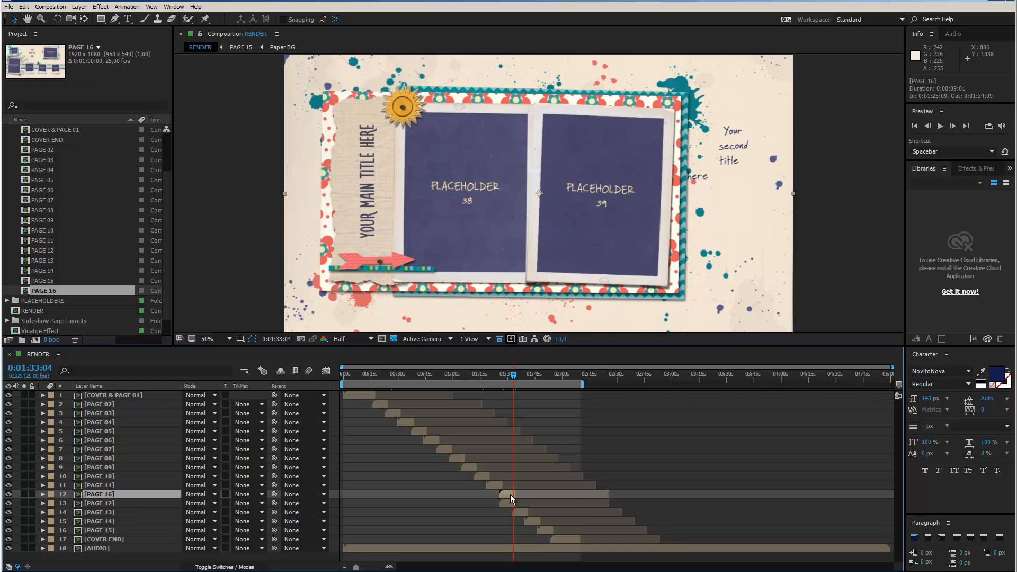
key(shift+Page_Up)
key(equal)
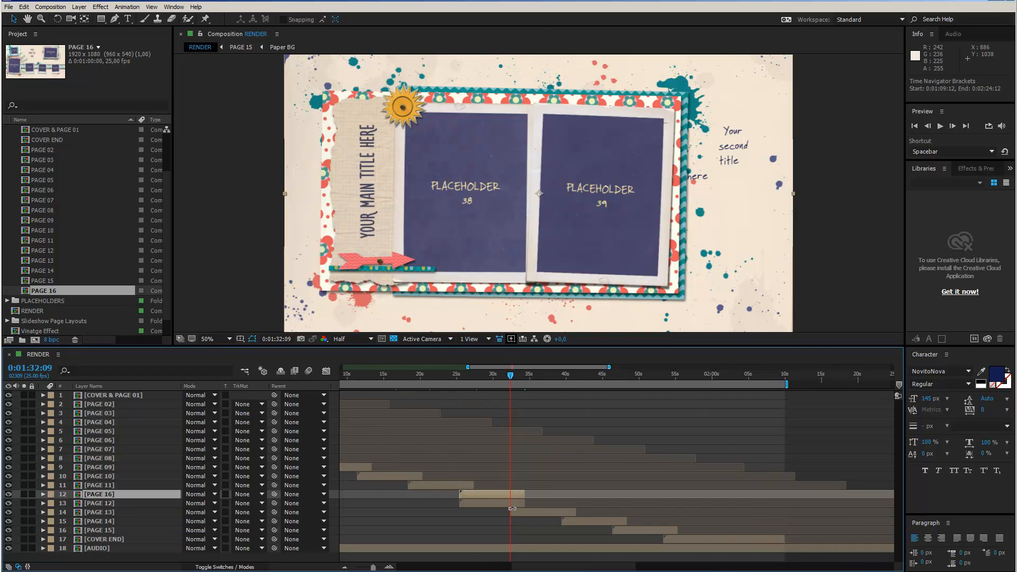
key(equal)
key(minus)
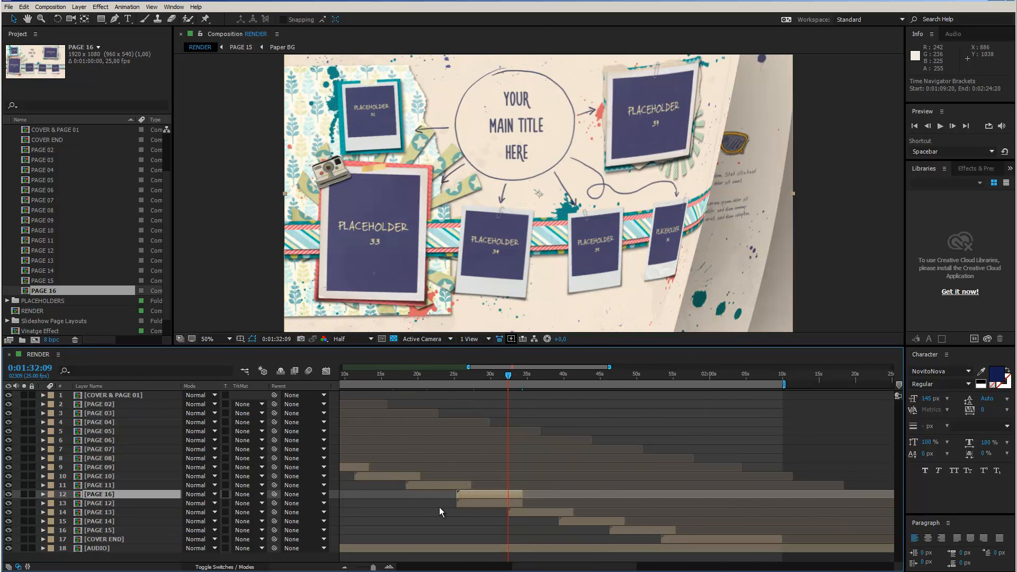
Step: Shift the layers PAGE 12 through COVER END together so PAGE 12 starts at 0:01:32:09
click(100, 503)
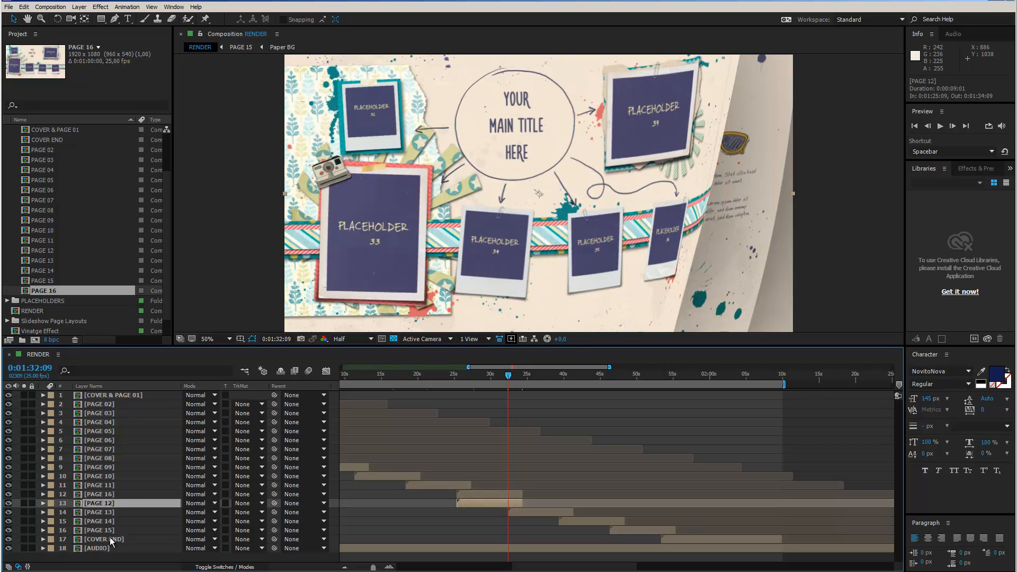
shift+click(110, 539)
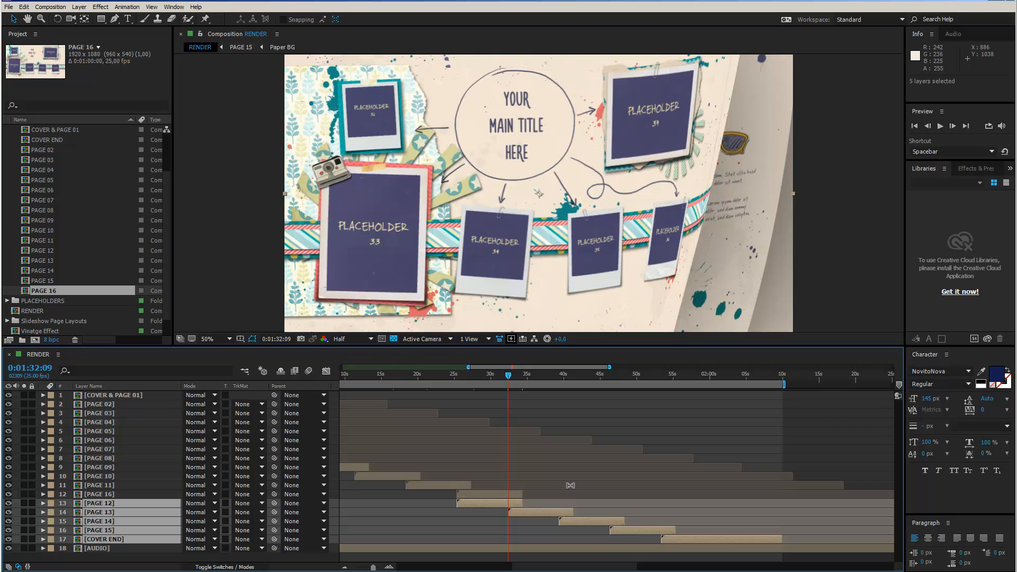
drag(462, 501, 512, 502)
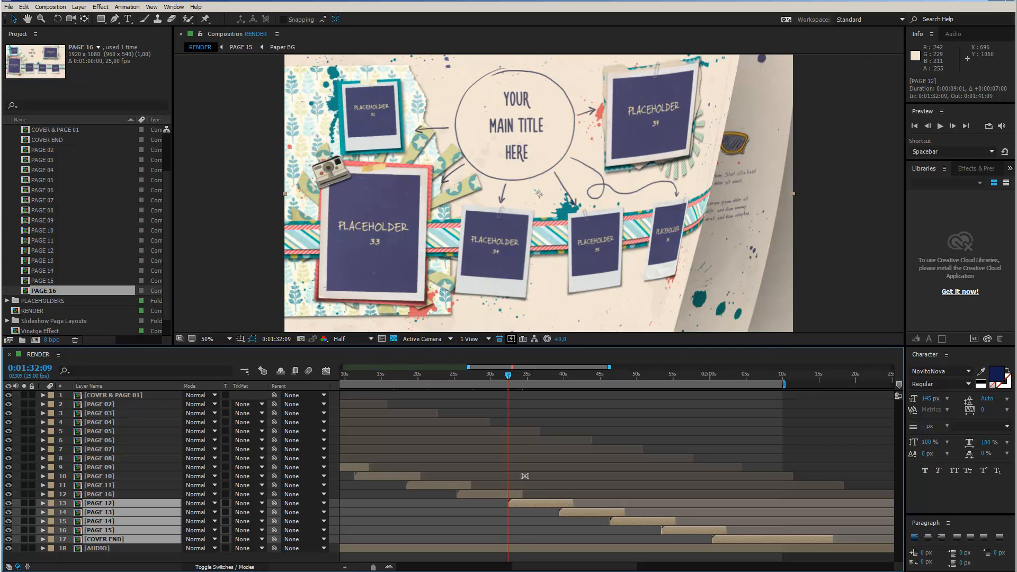
Step: Compare the PAGE 16 and PAGE 12 layers at 0:01:30:03 and 0:01:37:06, then inspect PAGE 16's layers and return to RENDER
click(461, 494)
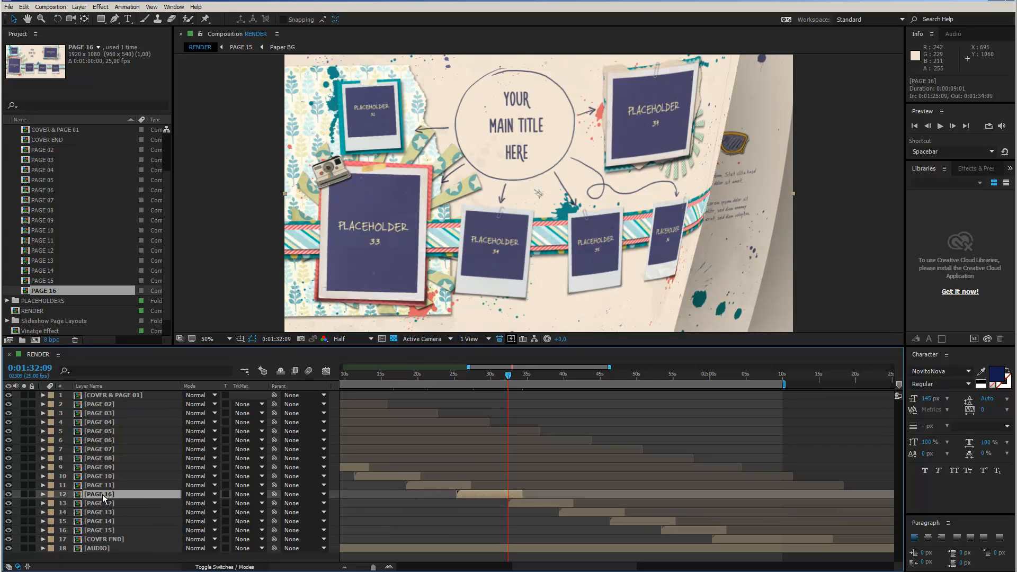
click(491, 377)
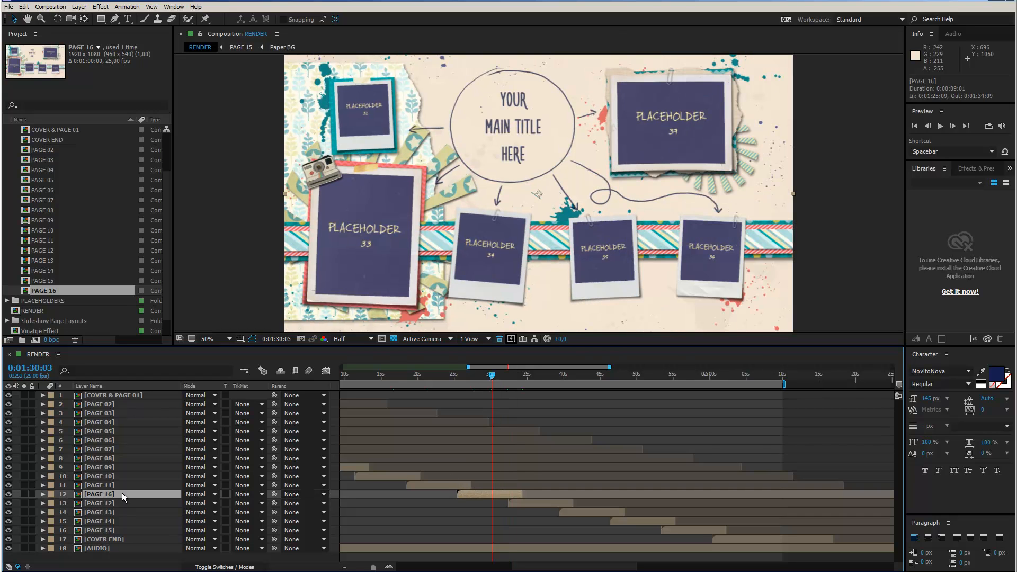
click(543, 376)
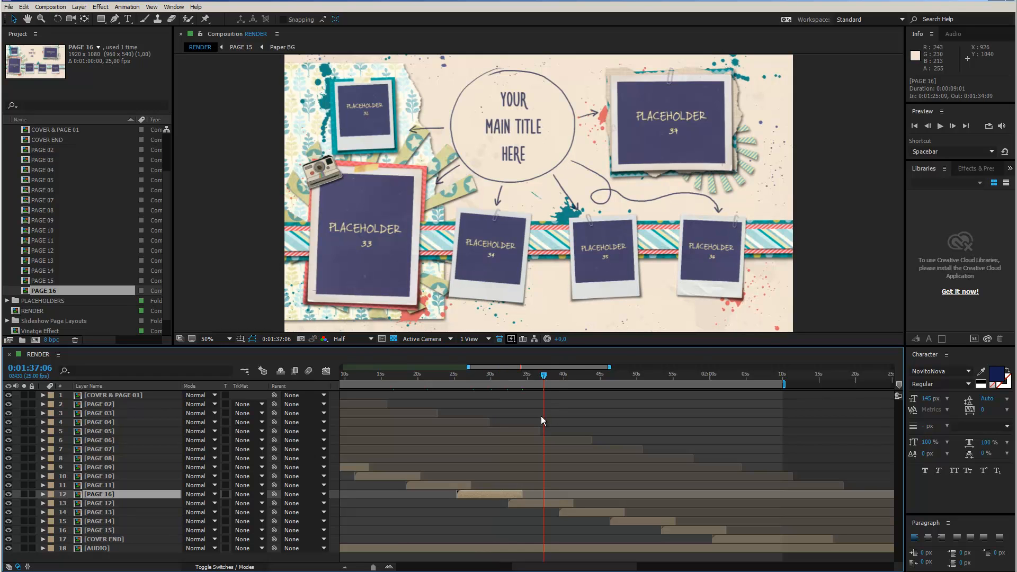
click(490, 377)
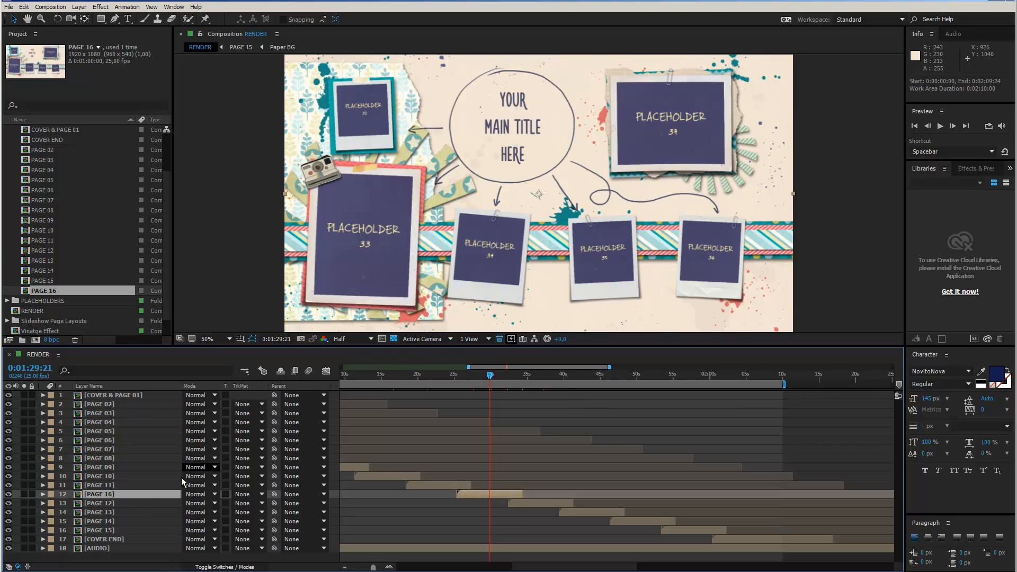
double_click(102, 495)
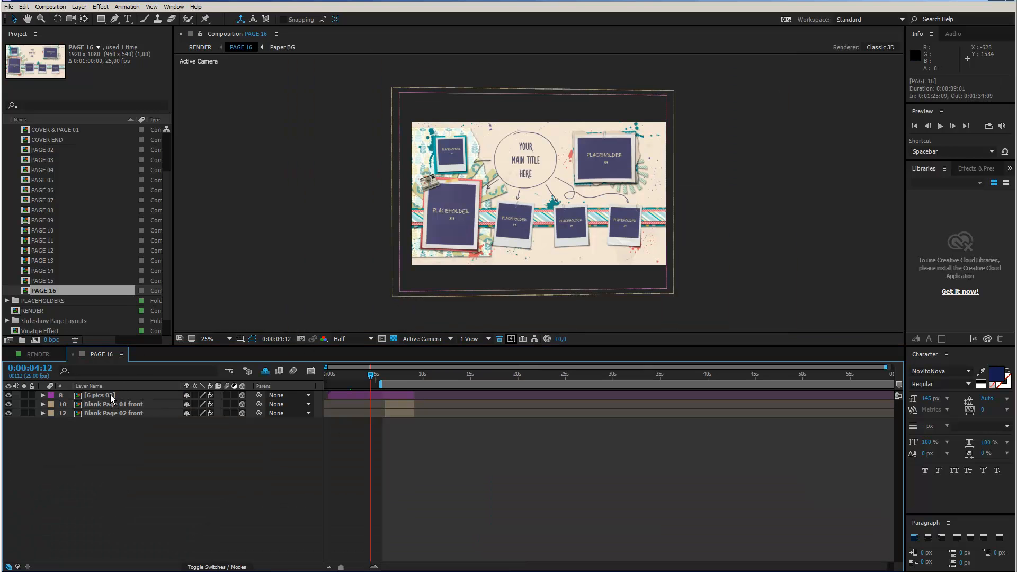
click(55, 356)
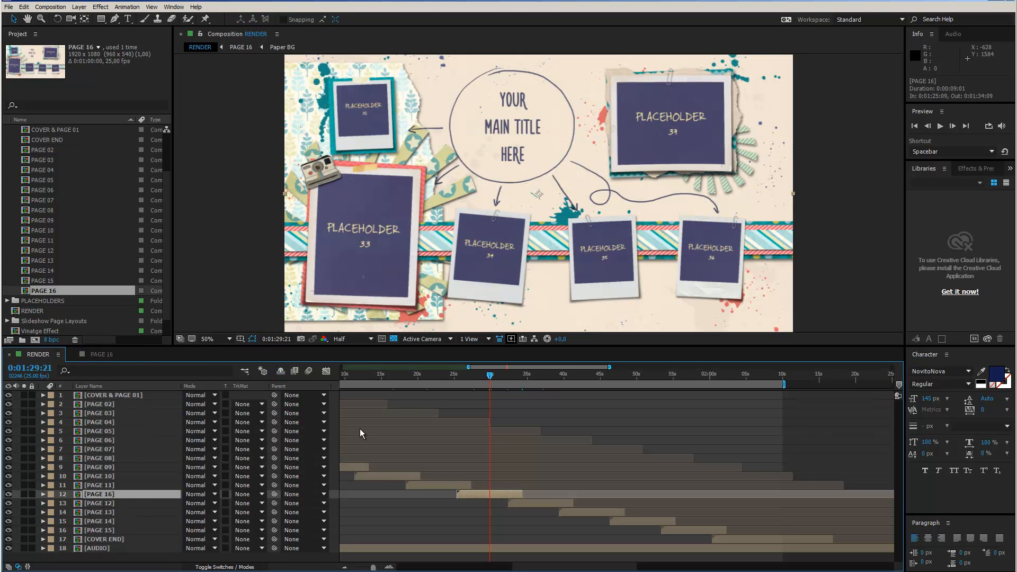
Step: View the PAGE 05 layer at 0:00:40:24, inspect the layers inside its composition and return to RENDER
scroll(437, 461, down, 3)
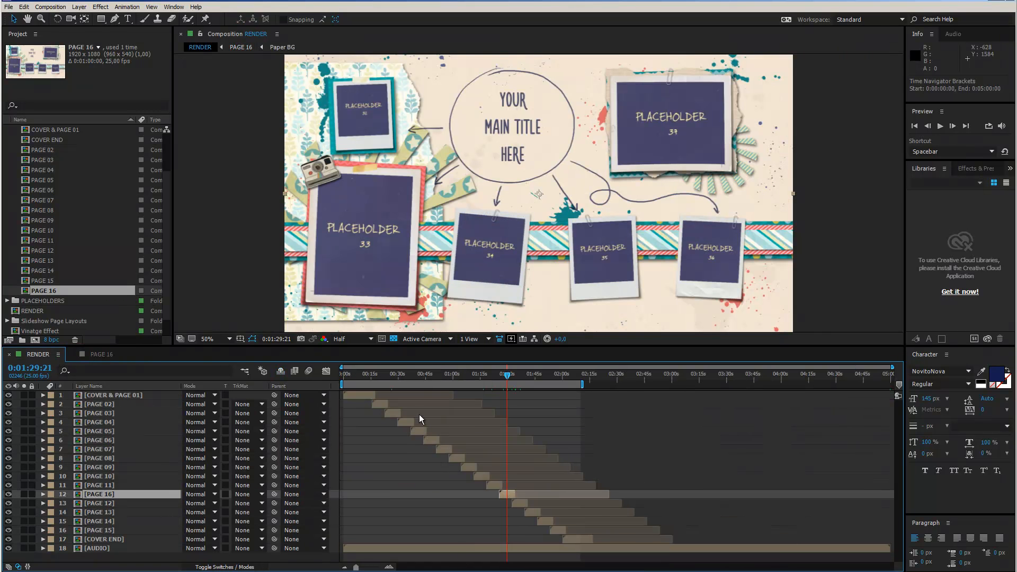
click(417, 374)
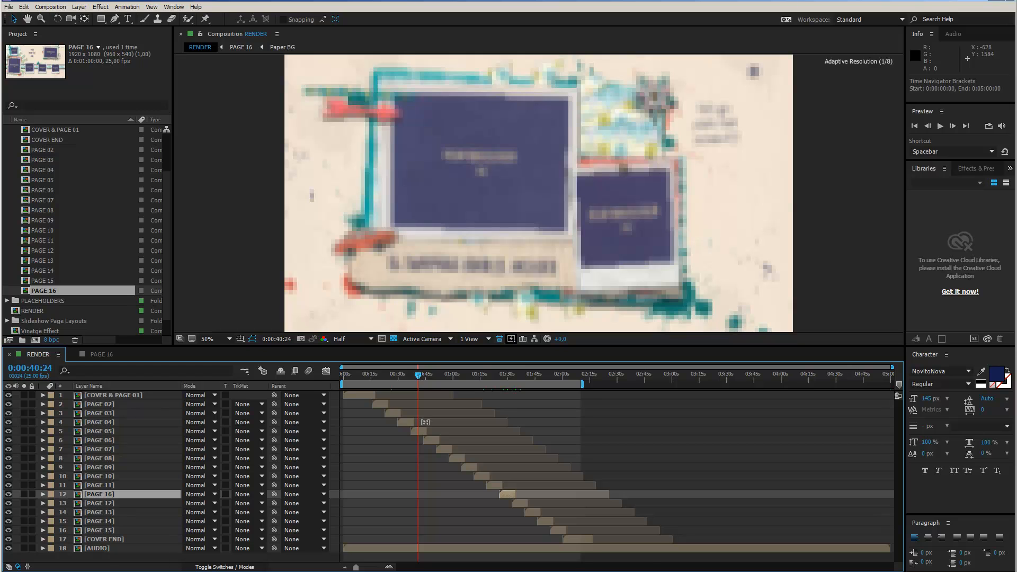
click(419, 433)
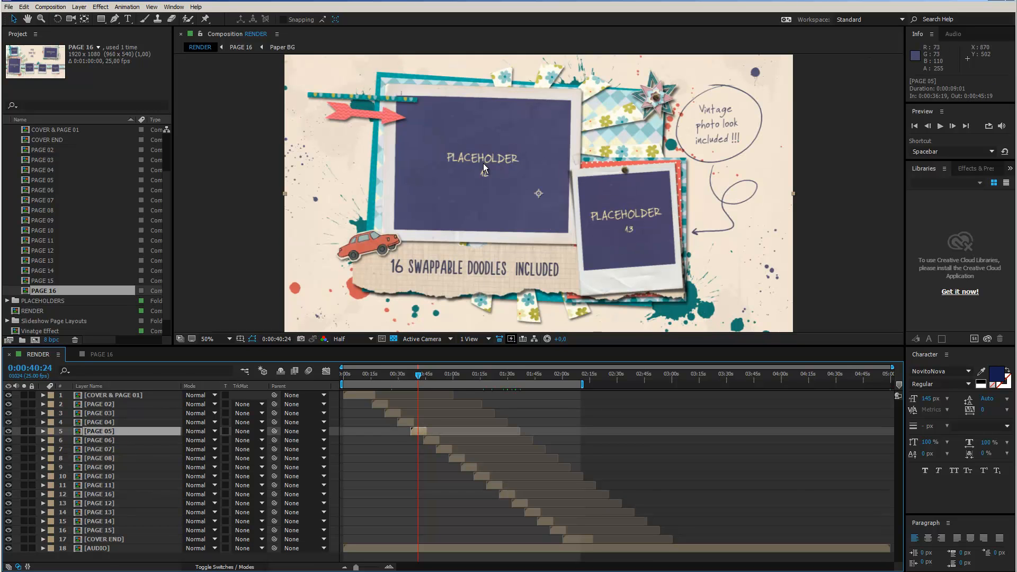
double_click(96, 431)
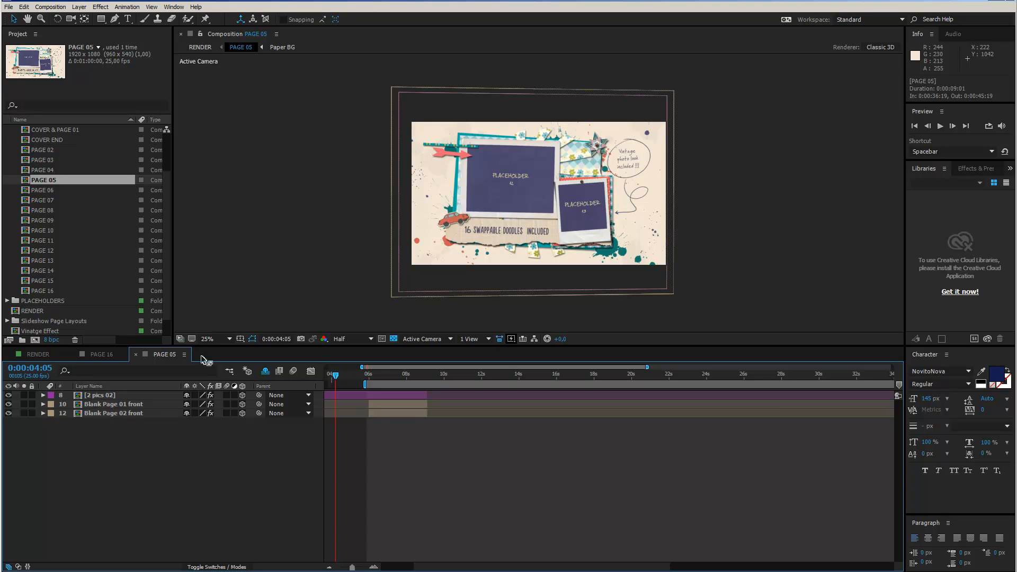
click(136, 354)
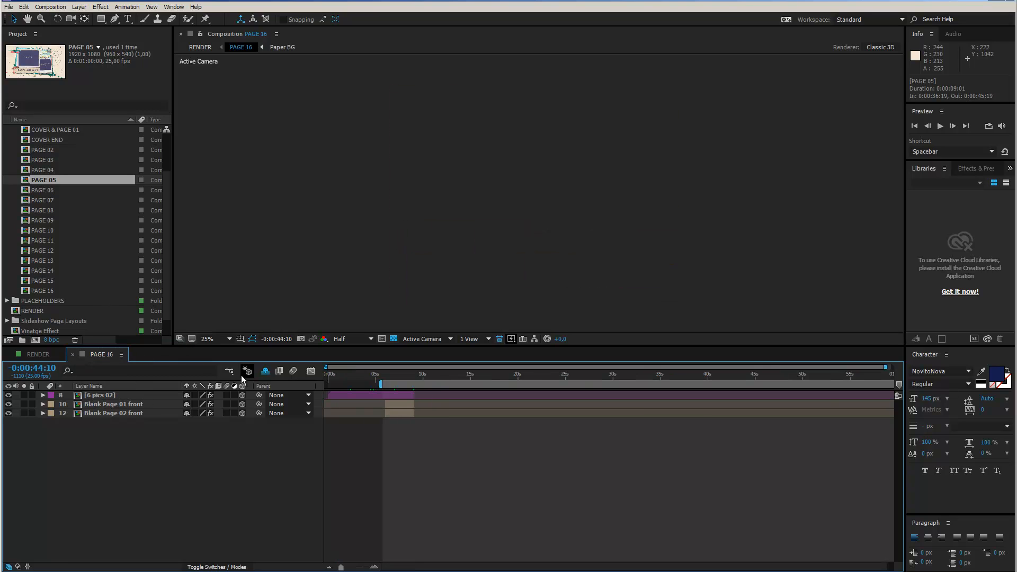
click(53, 354)
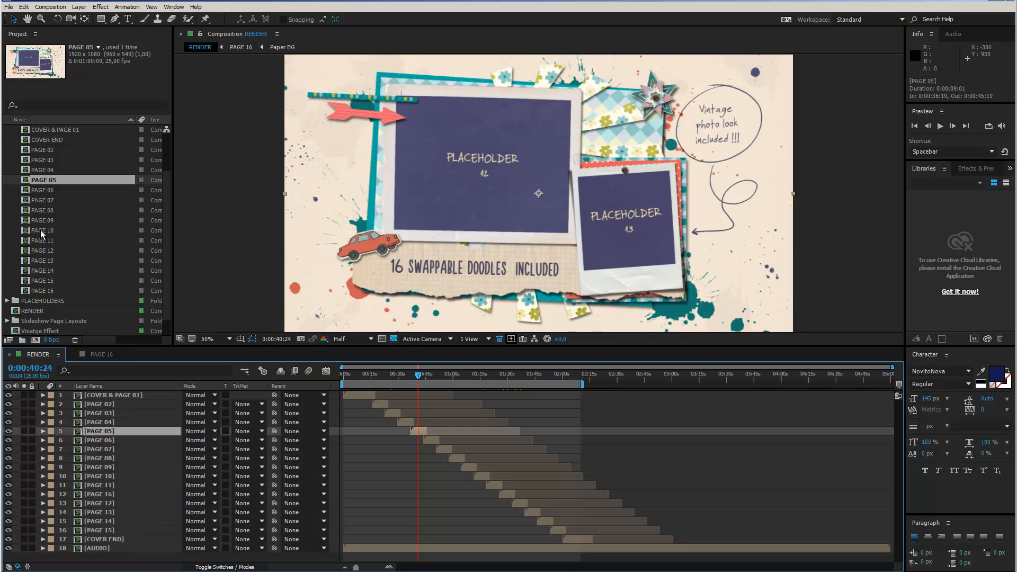
Step: Collapse the project's Pages folder and expand the Slideshow Page Layouts folder to show its page layouts
scroll(41, 231, up, 2)
click(8, 169)
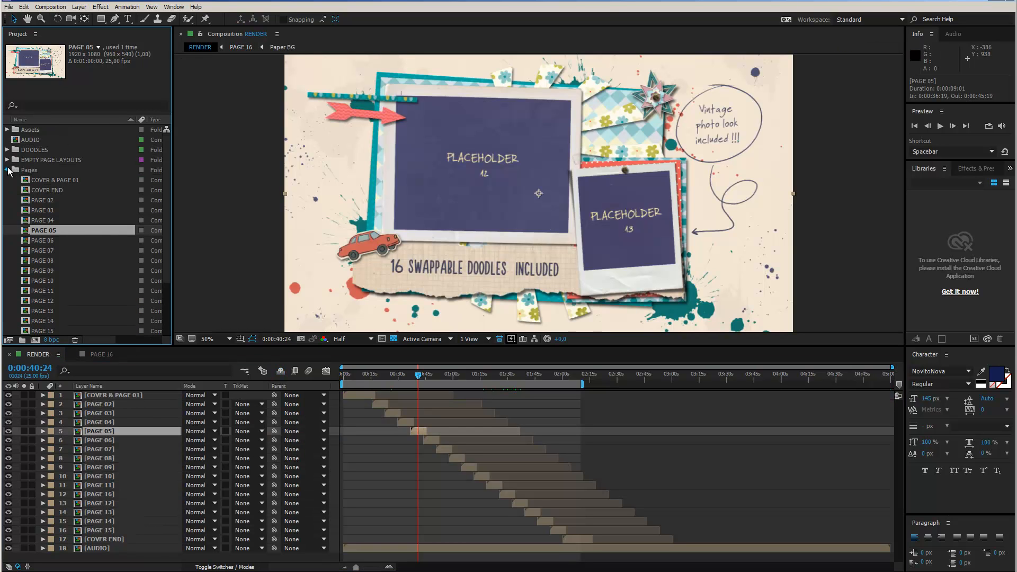
click(8, 170)
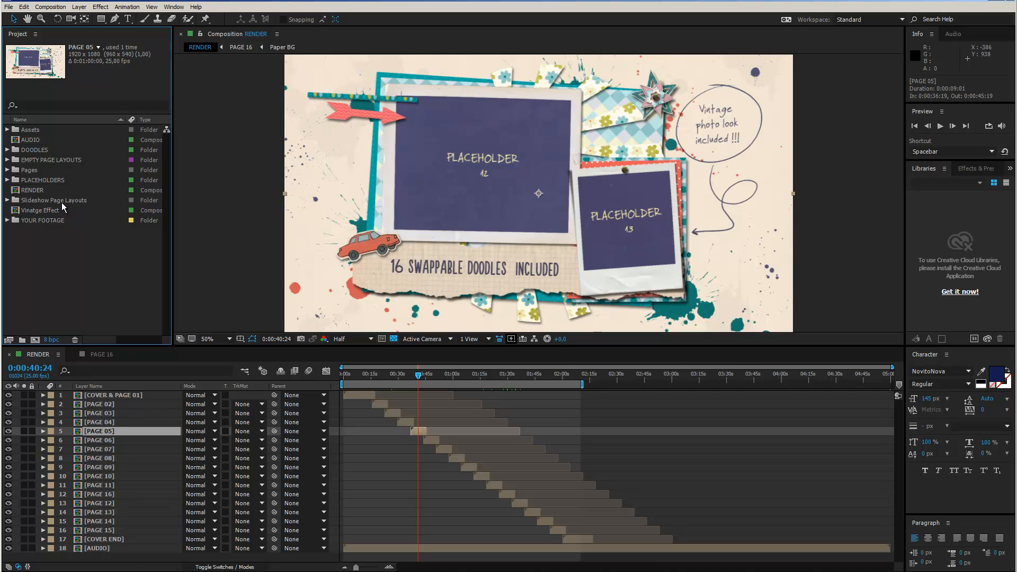
click(7, 200)
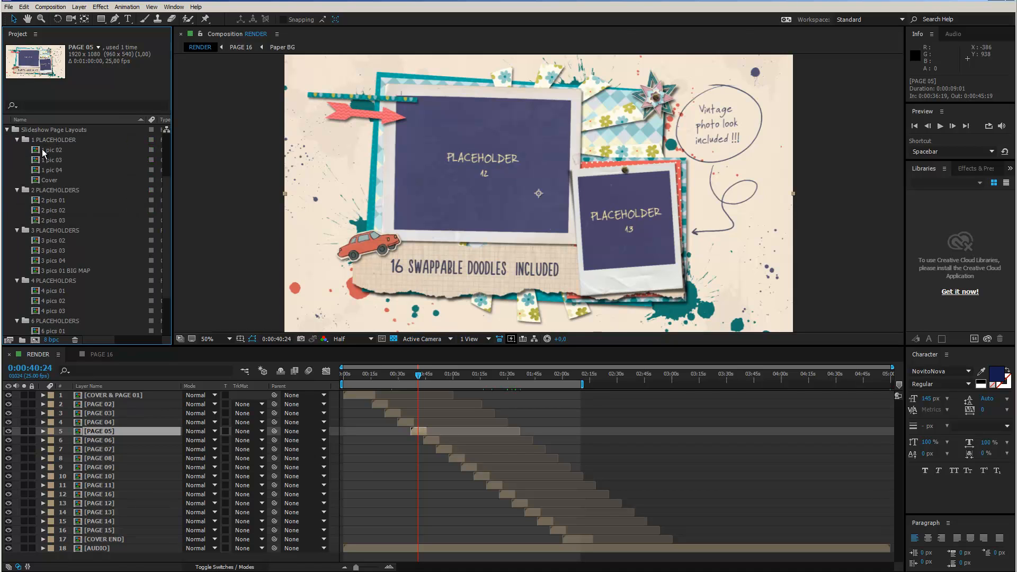
Step: Collapse the placeholder subfolders inside Slideshow Page Layouts, followed by the Slideshow Page Layouts folder itself
click(18, 139)
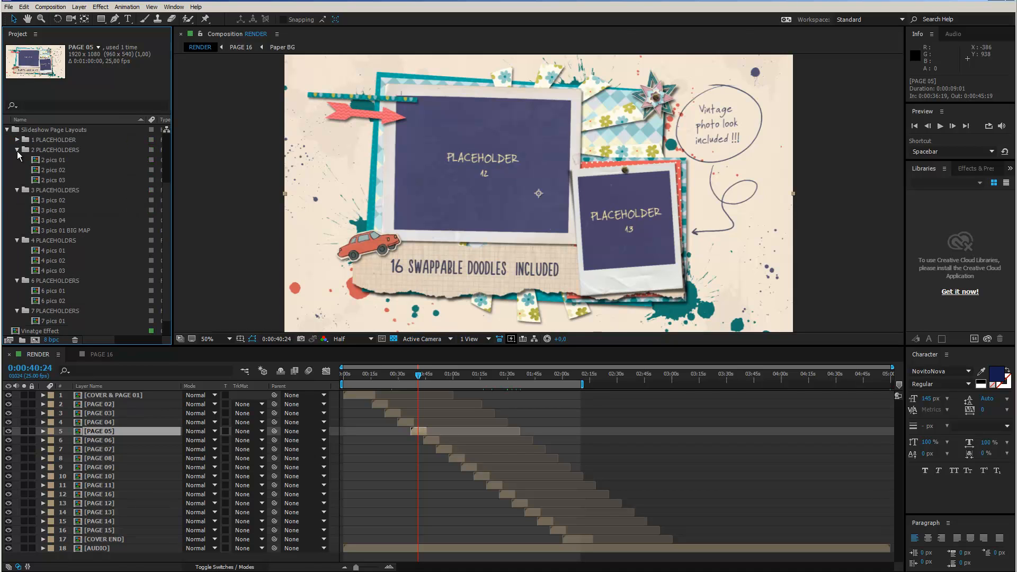
click(17, 151)
click(18, 181)
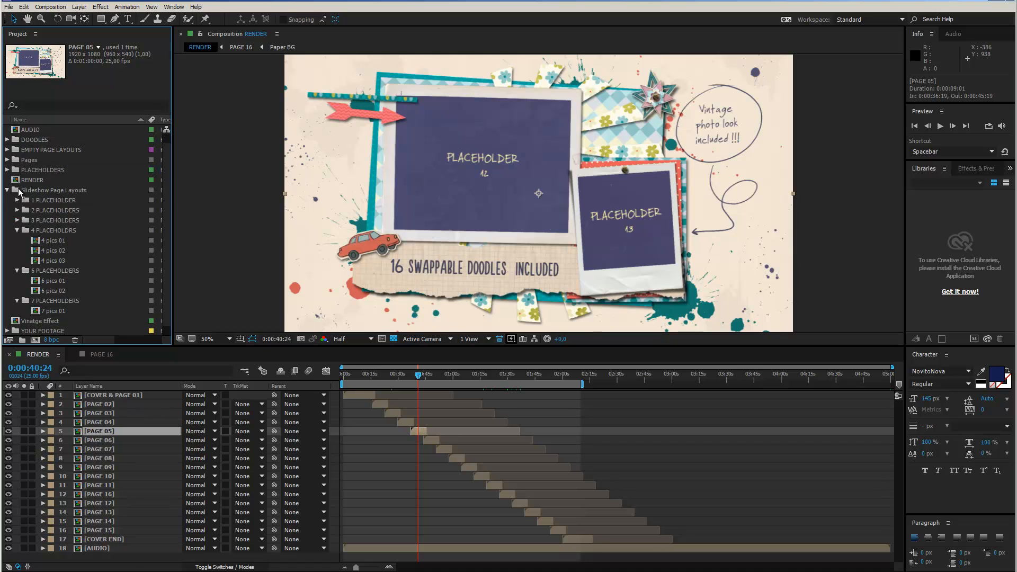
click(18, 241)
click(18, 250)
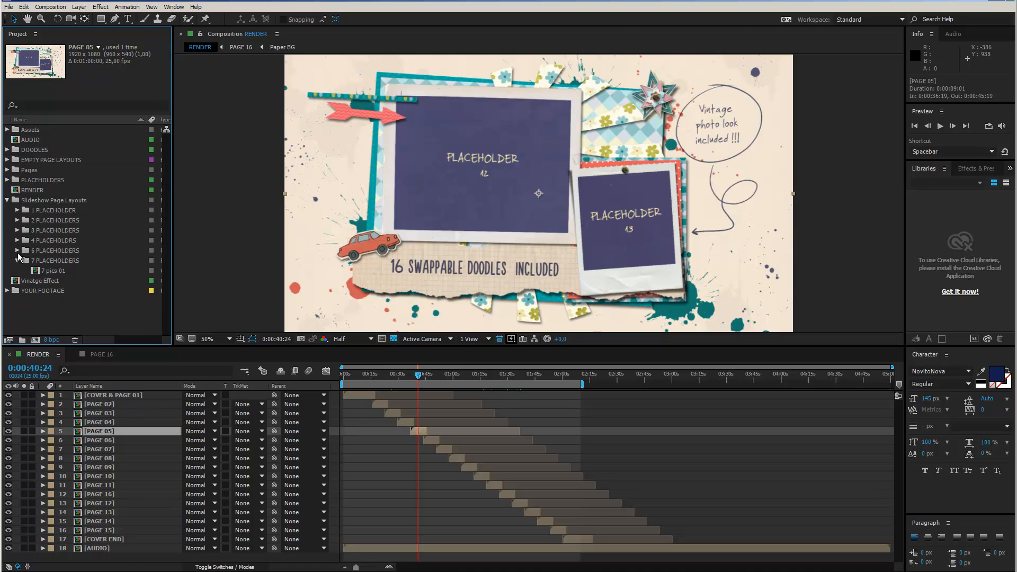
click(17, 260)
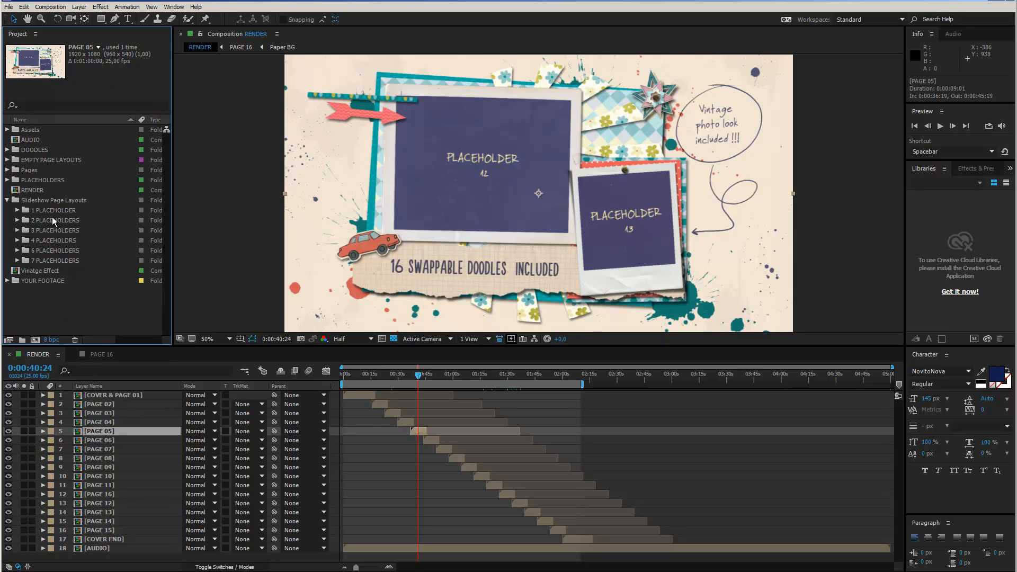
click(8, 200)
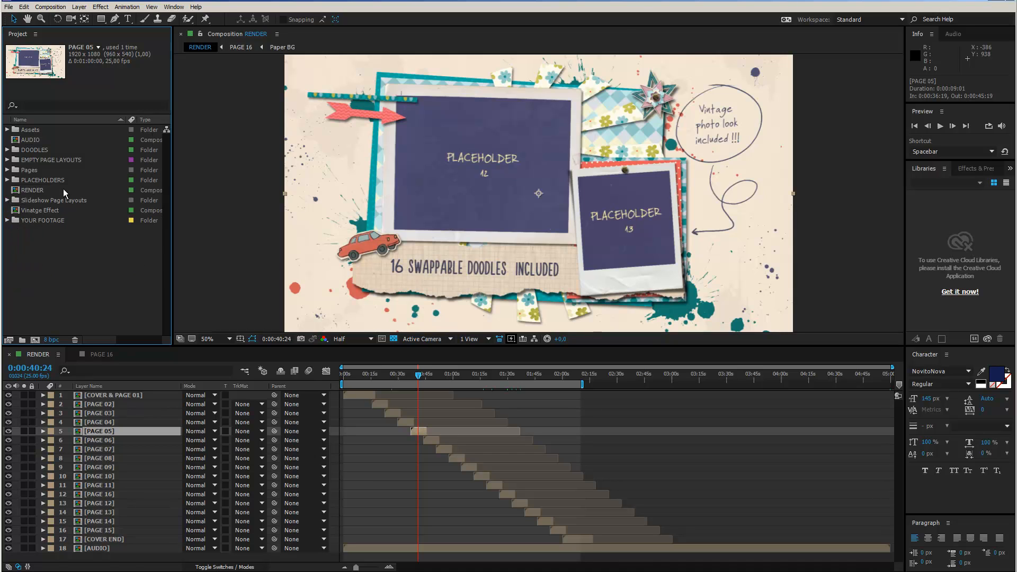
Step: Expand the EMPTY PAGE LAYOUTS folder and open the PAGE 05 composition to check its page layout, closing it again
click(7, 160)
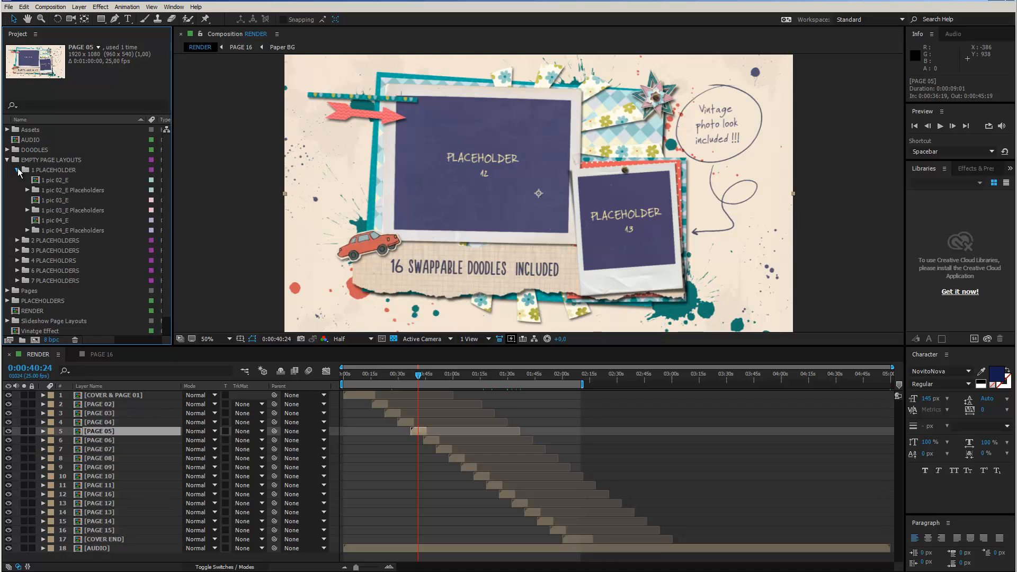
double_click(53, 170)
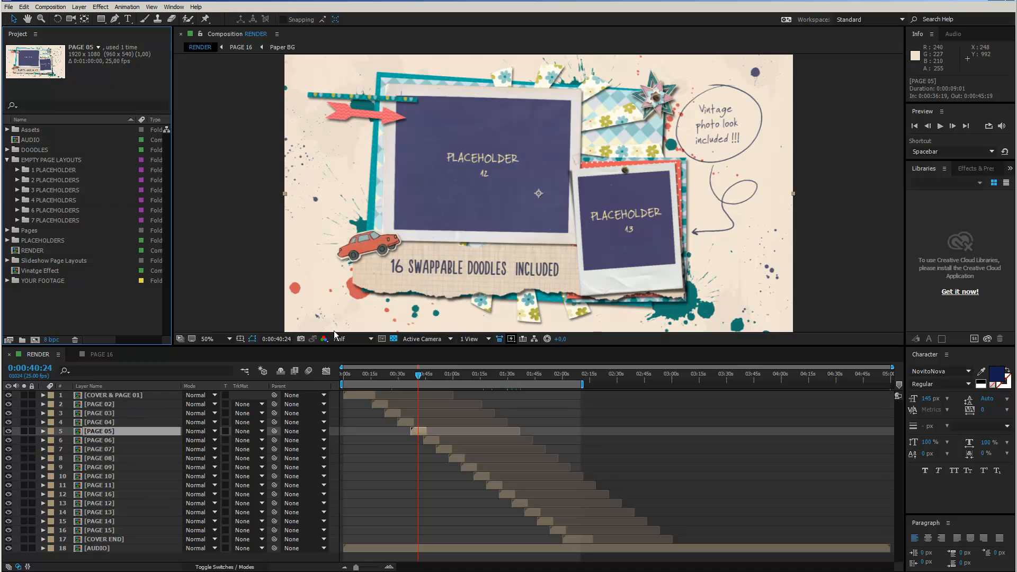
double_click(78, 433)
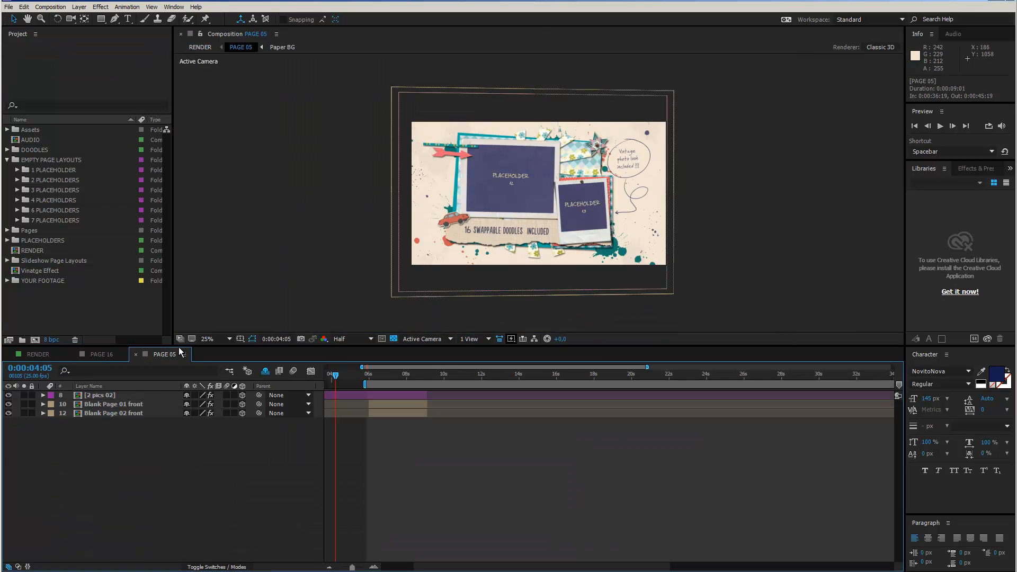
click(134, 355)
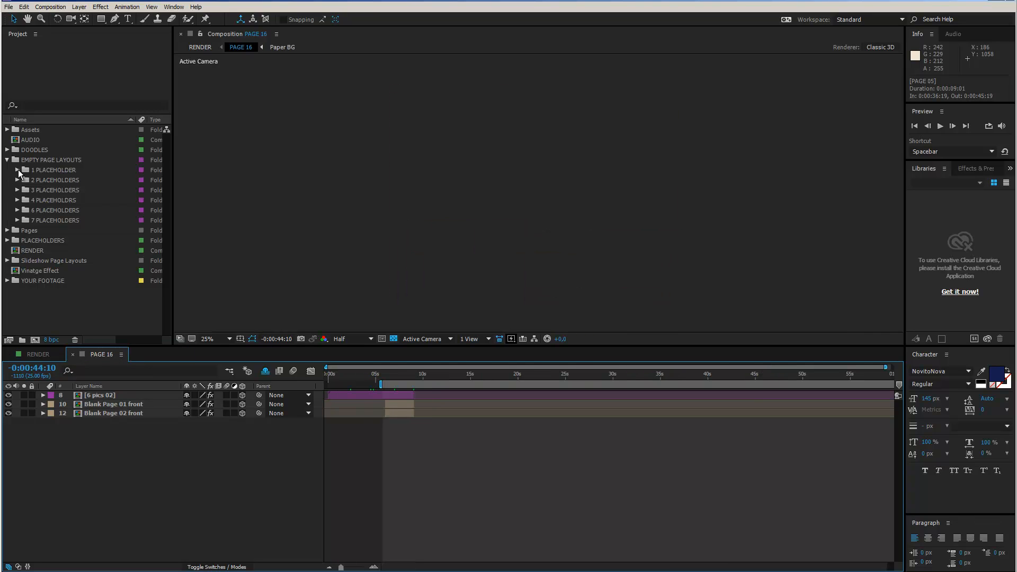
Step: Expand the 2 PLACEHOLDERS folder within EMPTY PAGE LAYOUTS and select the 2 pics 02_E composition
click(74, 182)
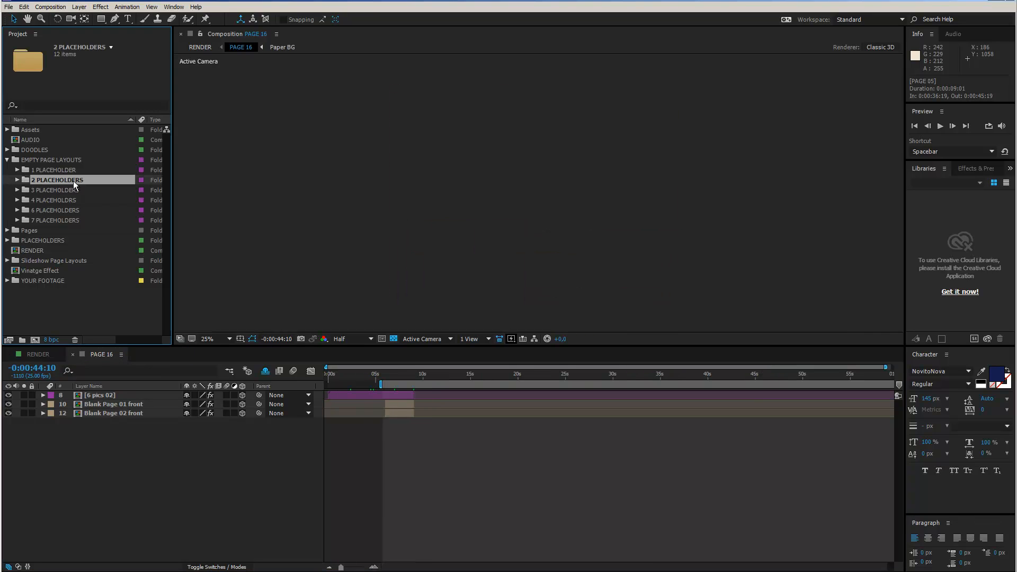
click(17, 181)
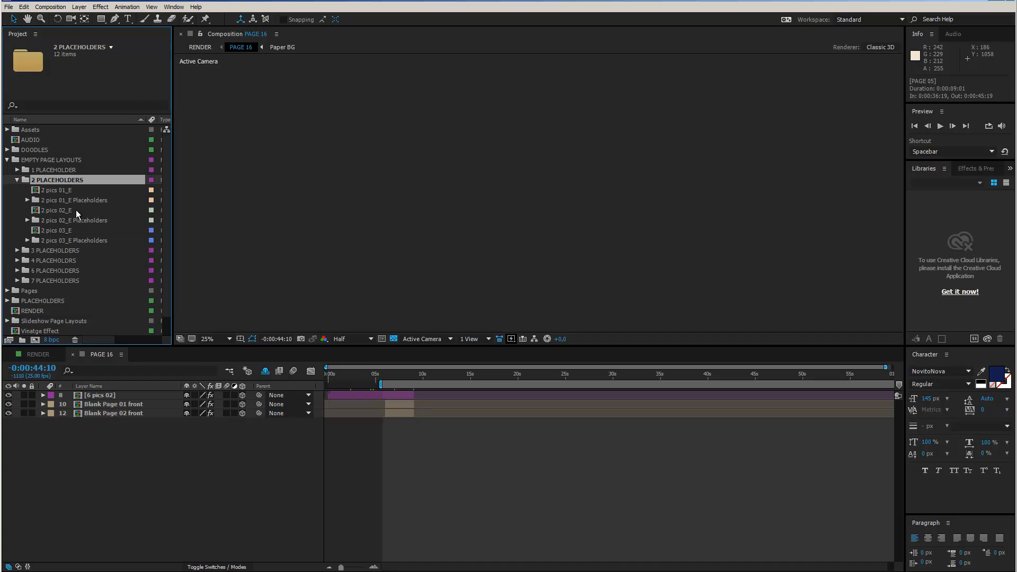
click(43, 211)
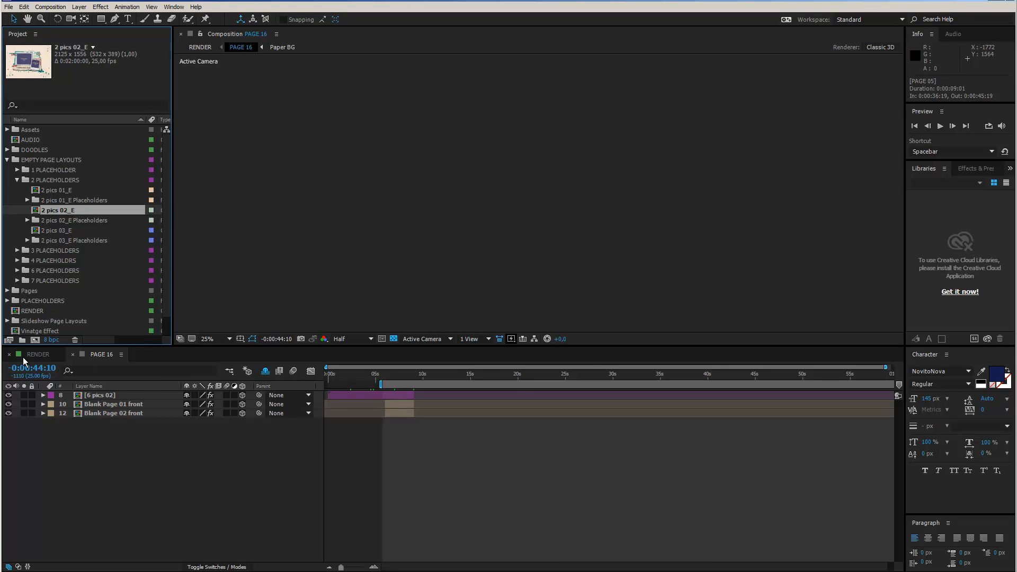
Step: Replace the 6 pics 02 layer in PAGE 16 with the empty layout 2 pics 02_E, viewing the page at 0:00:02:21
click(27, 356)
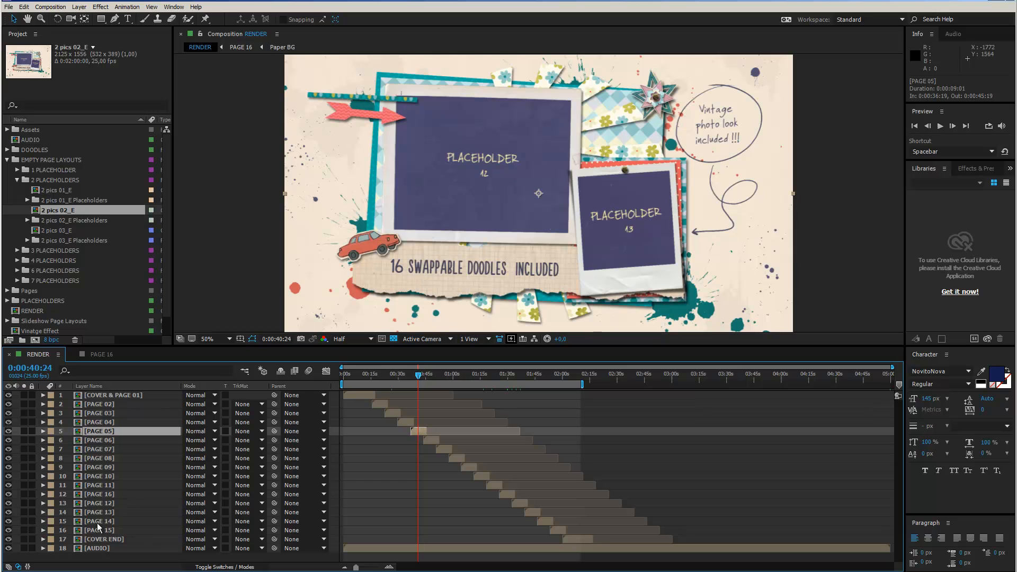
click(100, 495)
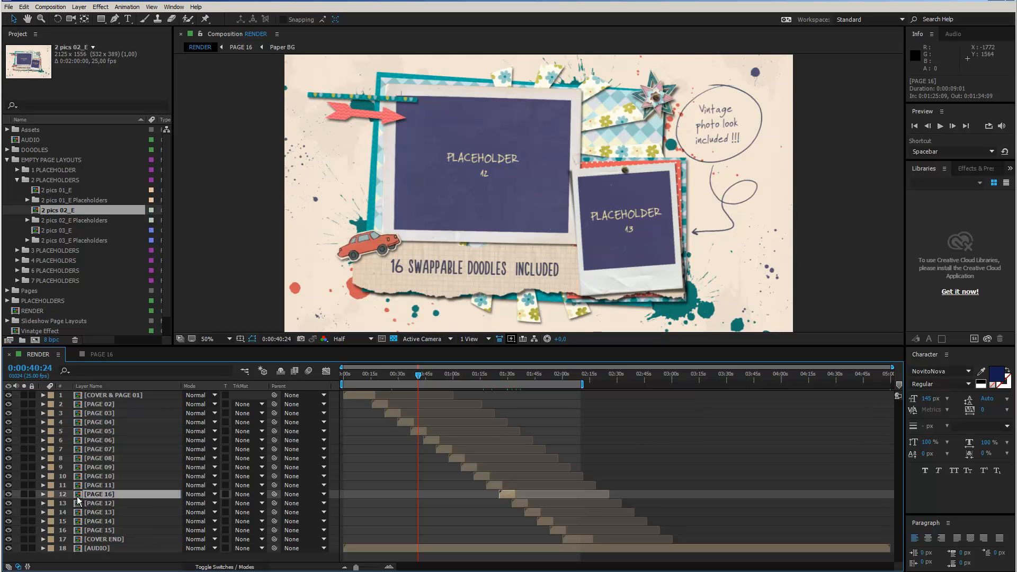
click(104, 352)
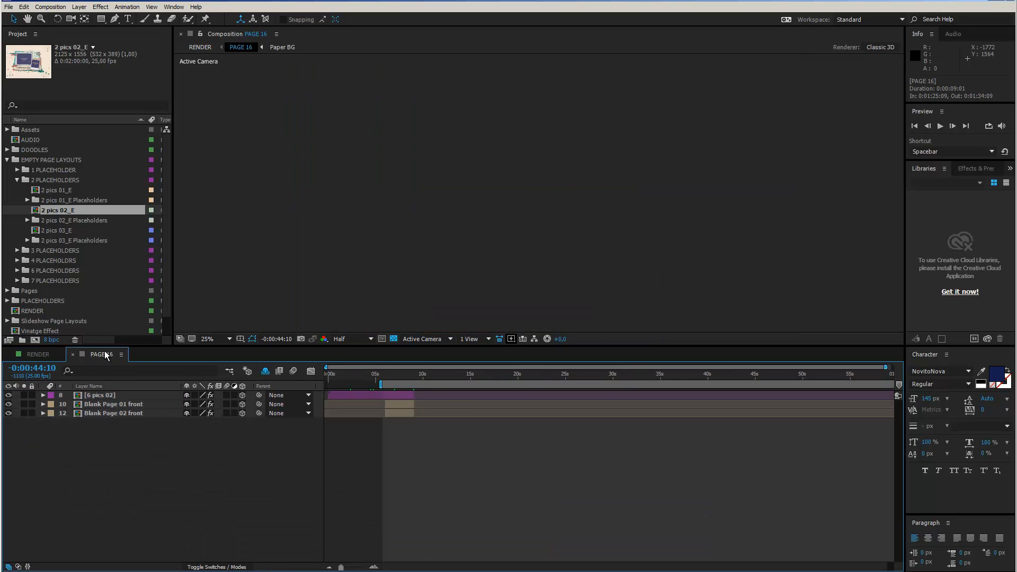
drag(329, 385, 354, 380)
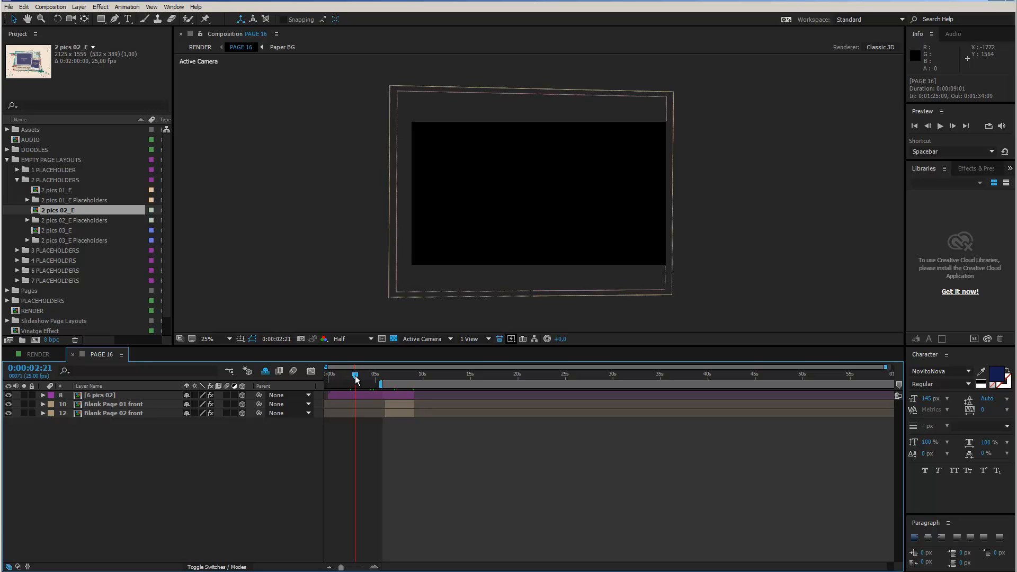
click(98, 397)
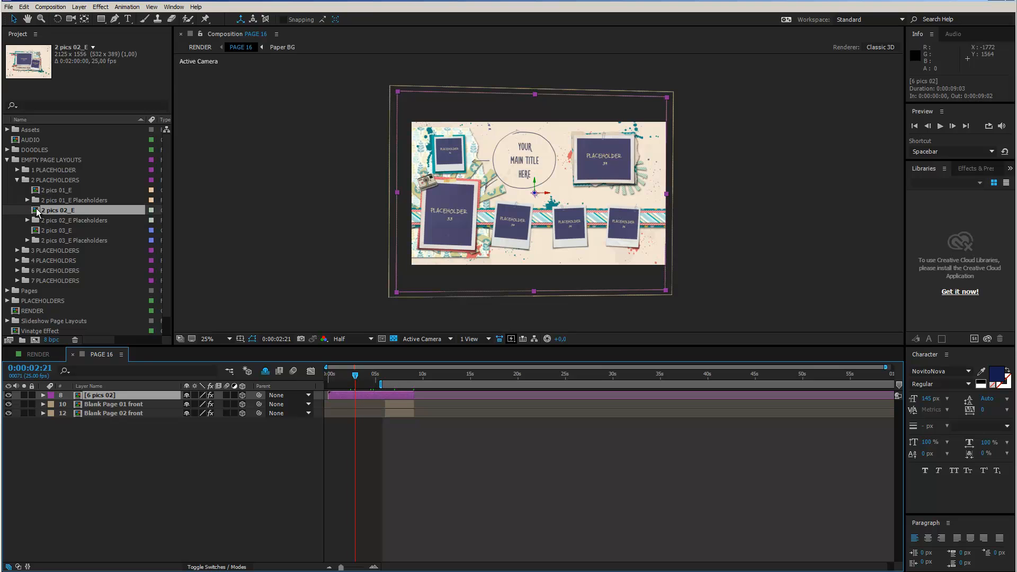
drag(37, 211, 77, 396)
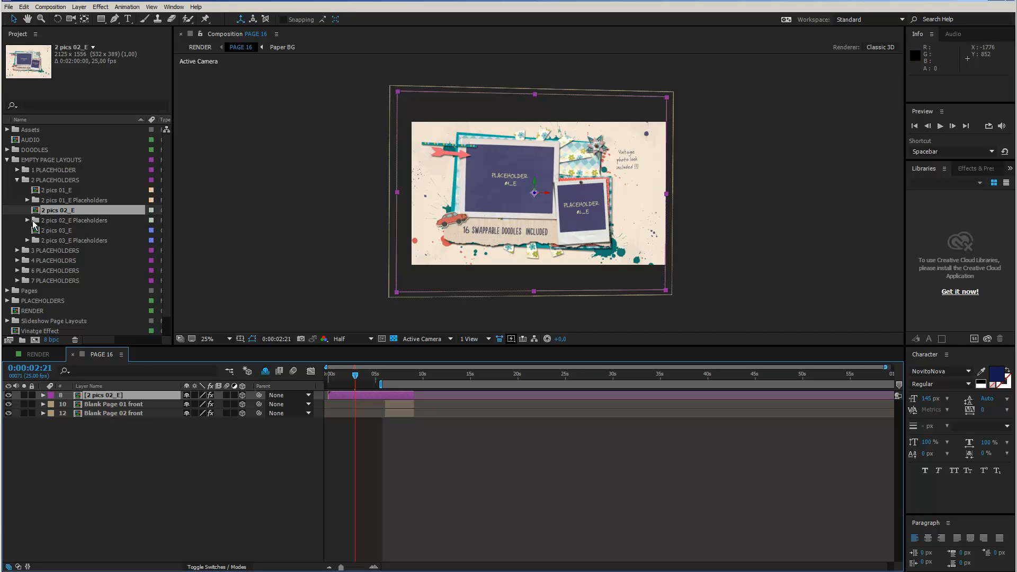
scroll(535, 192, up, 2)
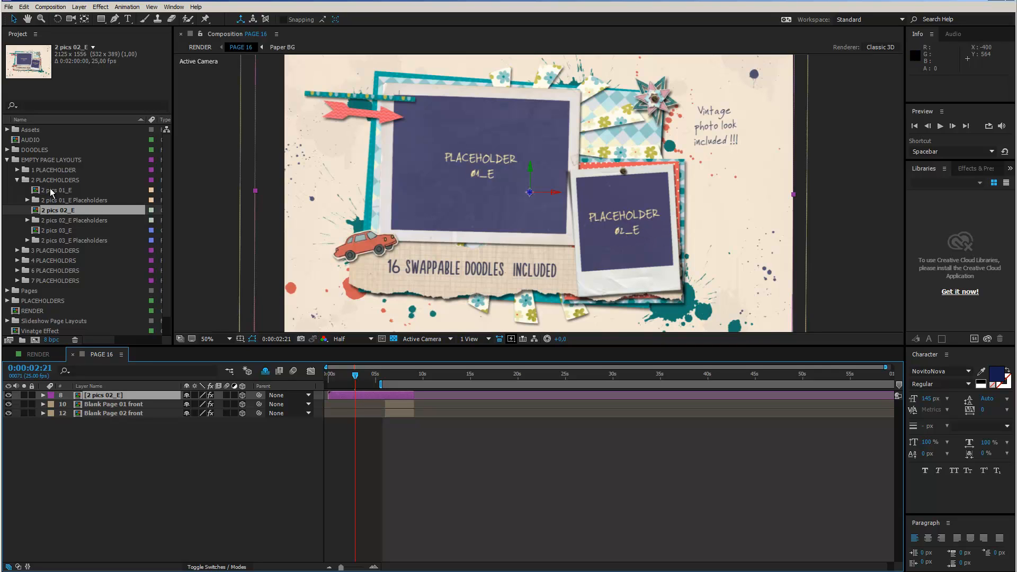
Step: Expand the 2 pics 02_E Placeholders folder and open the PLACEHOLDER 01_E composition
click(66, 222)
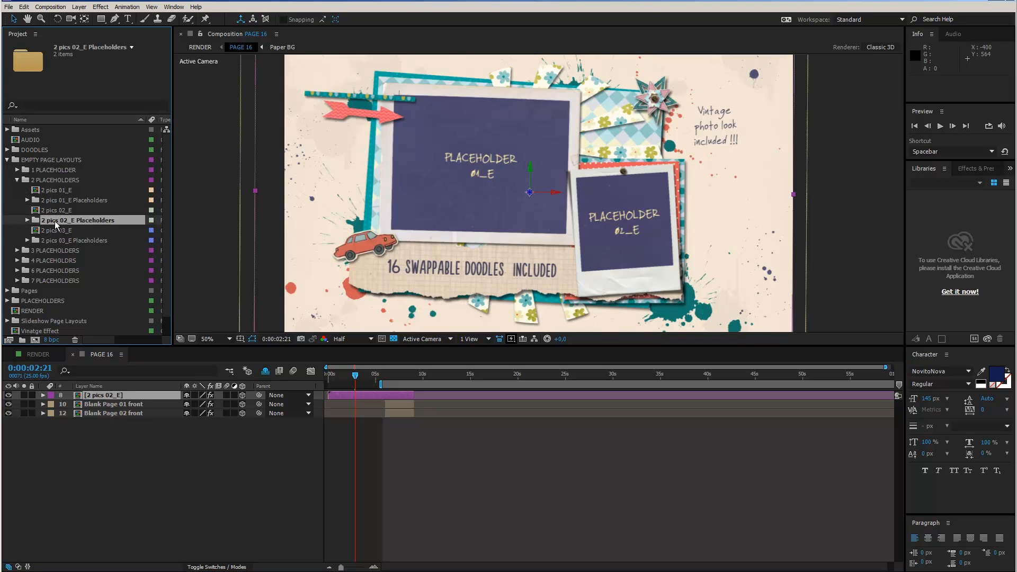
click(55, 211)
click(55, 212)
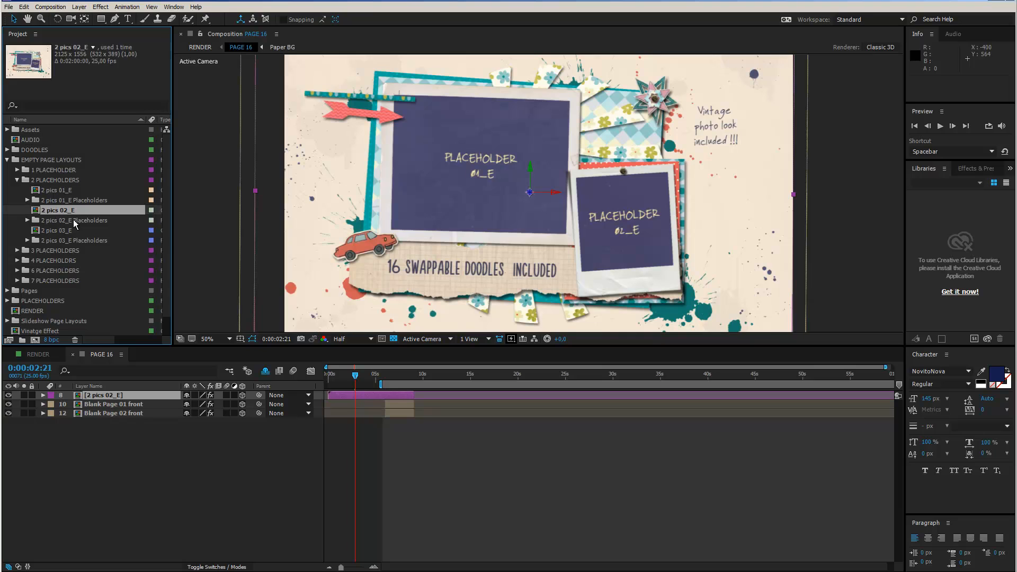
click(74, 222)
click(27, 220)
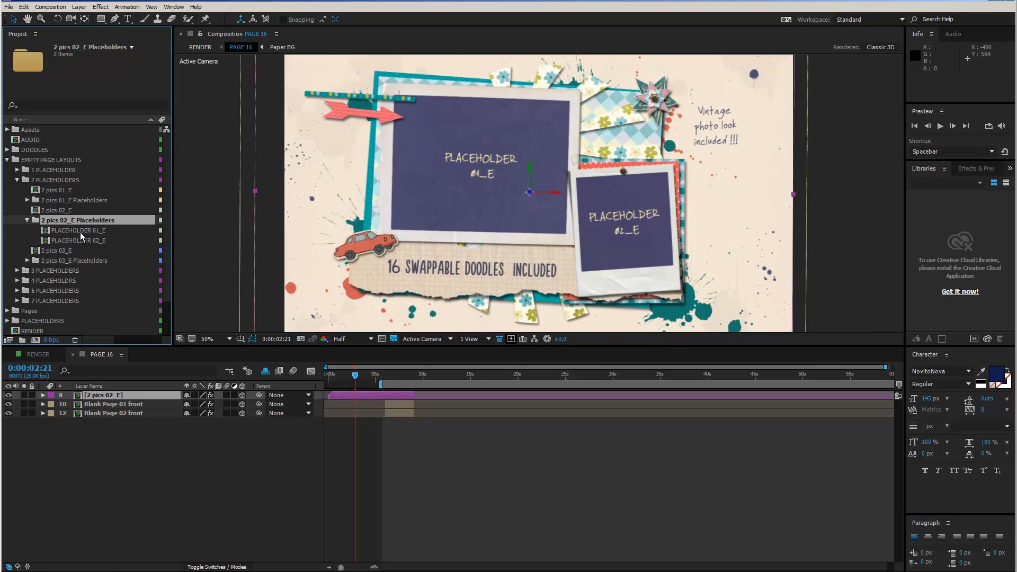
double_click(81, 231)
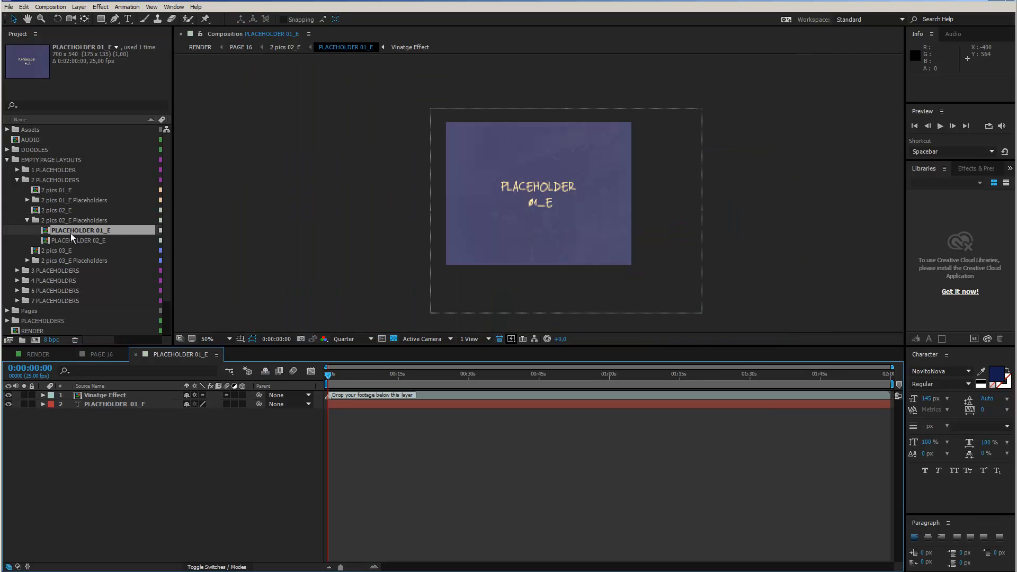
Step: Add GOPR3415_2.JPG from YOUR FOOTAGE directly below the Vinatge Effect layer in PLACEHOLDER 01_E and scale it to 29%
scroll(168, 249, down, 2)
click(7, 321)
drag(47, 302, 82, 403)
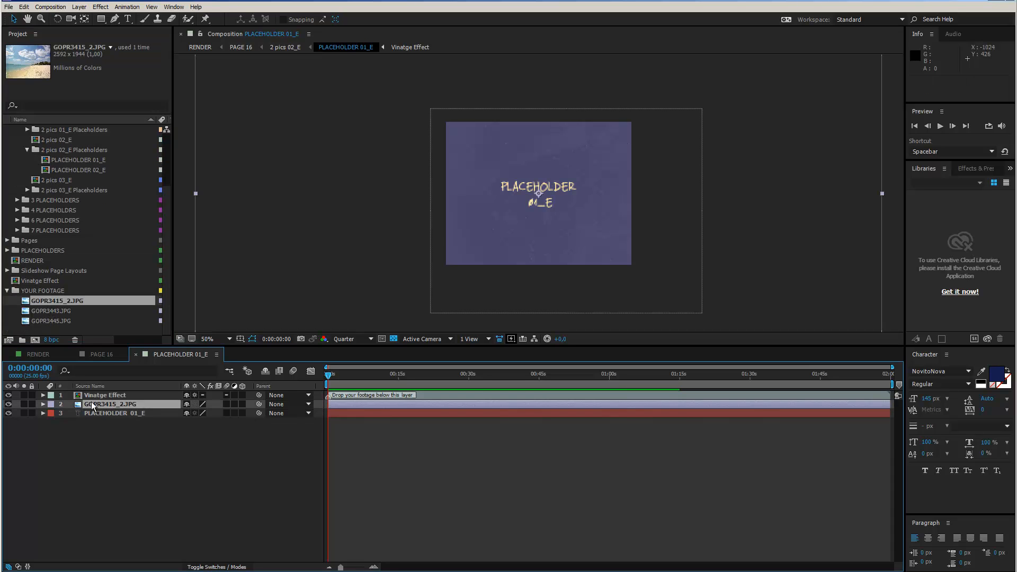
key(s)
drag(199, 413, 179, 412)
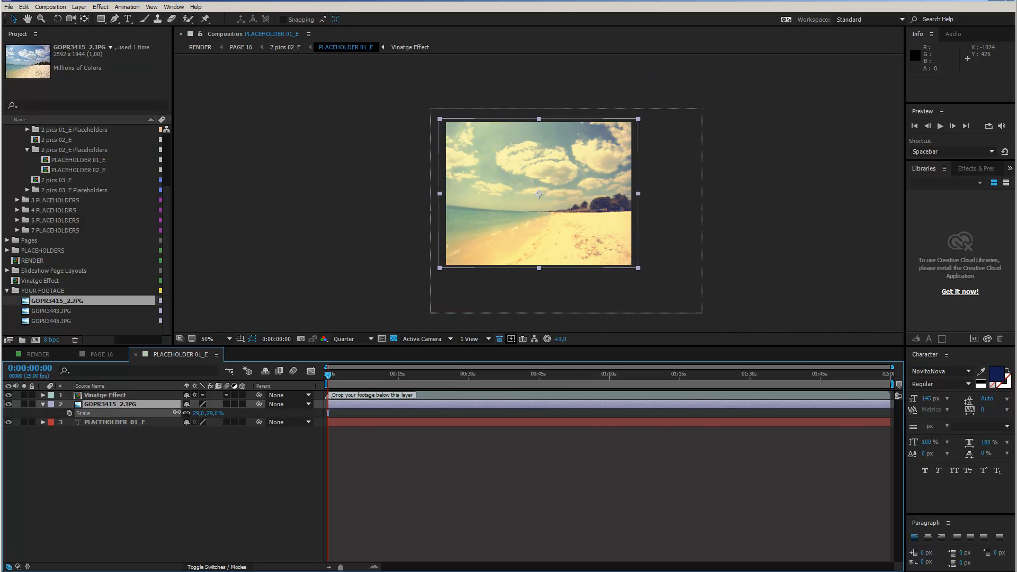
Step: Check the inserted photo in PAGE 16 and in RENDER at 0:01:30:08
click(111, 356)
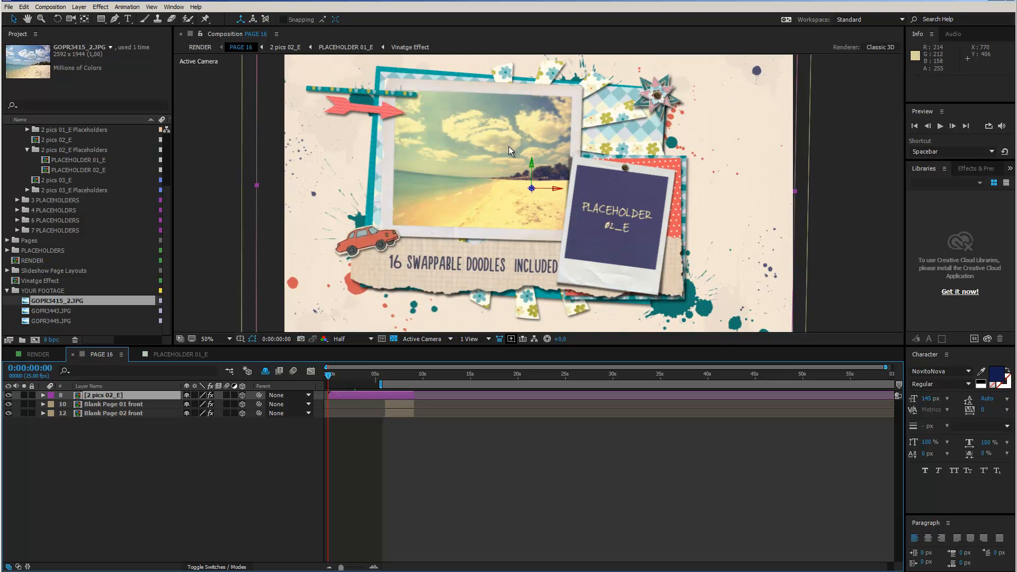
click(38, 354)
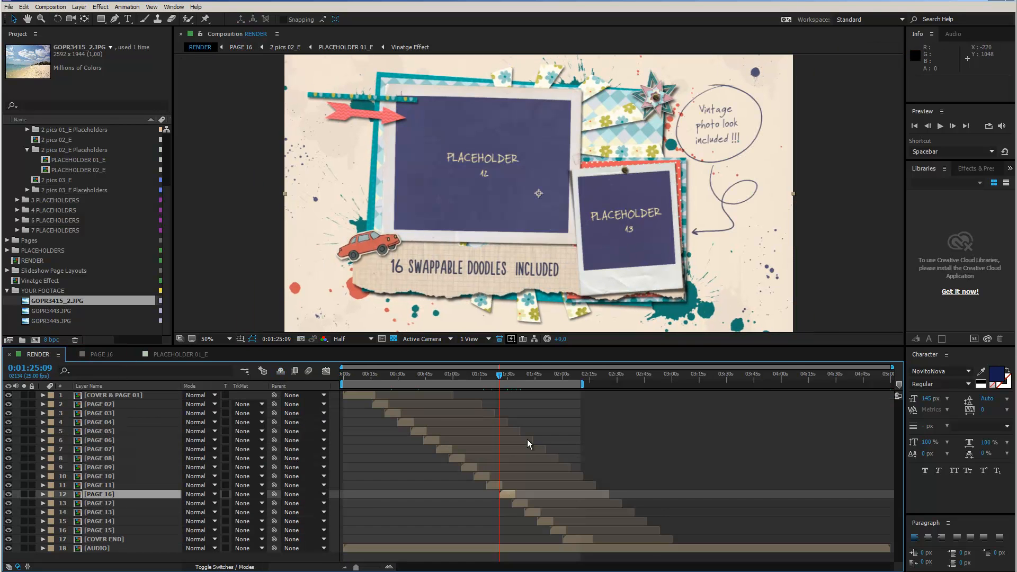
click(501, 375)
drag(502, 376, 508, 378)
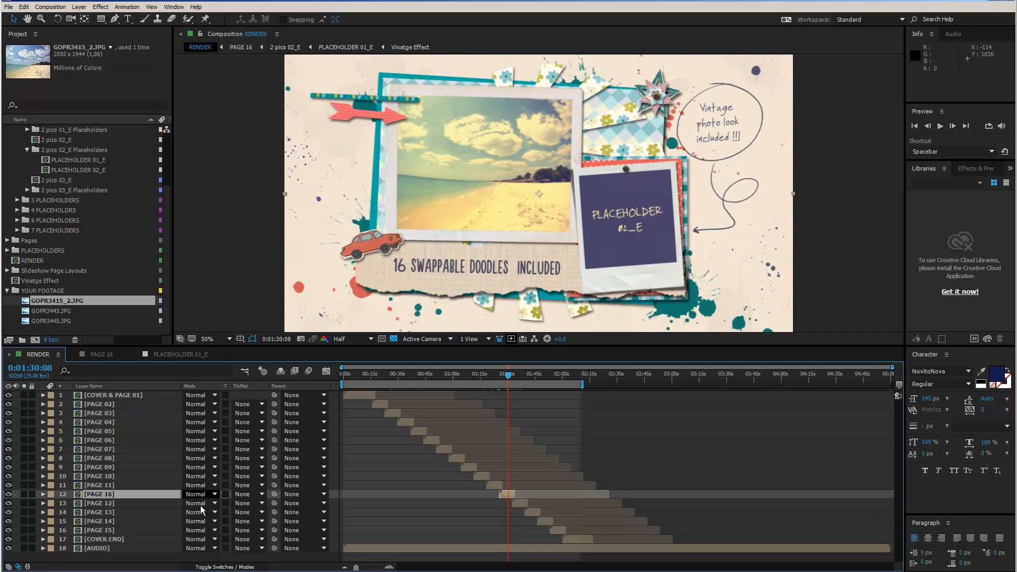
Step: Collapse 2 pics 02_E Placeholders and look through the main PLACEHOLDERS folder's compositions, collapsing that folder again
scroll(62, 185, up, 2)
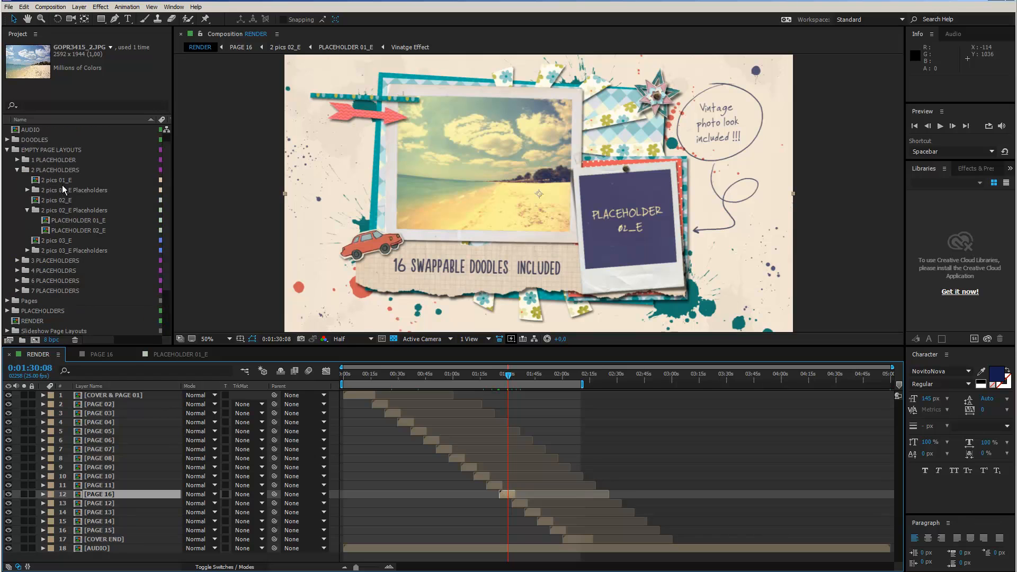
click(27, 210)
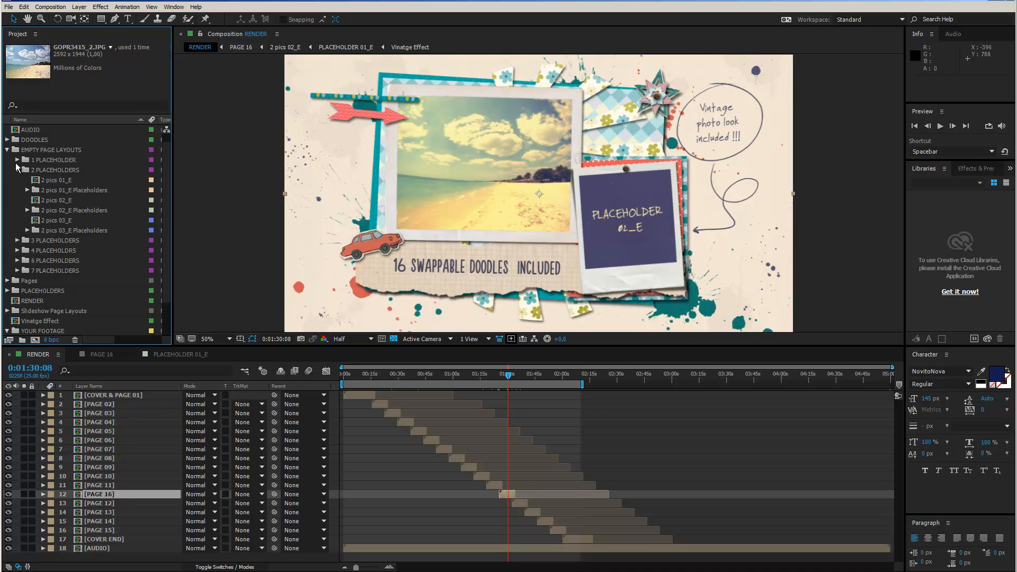
scroll(59, 232, down, 2)
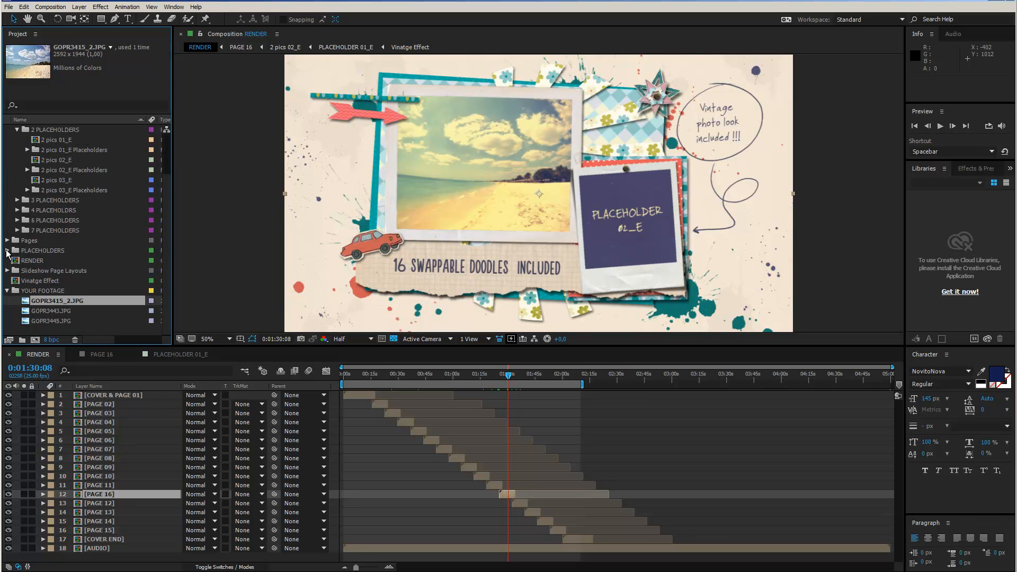
click(41, 251)
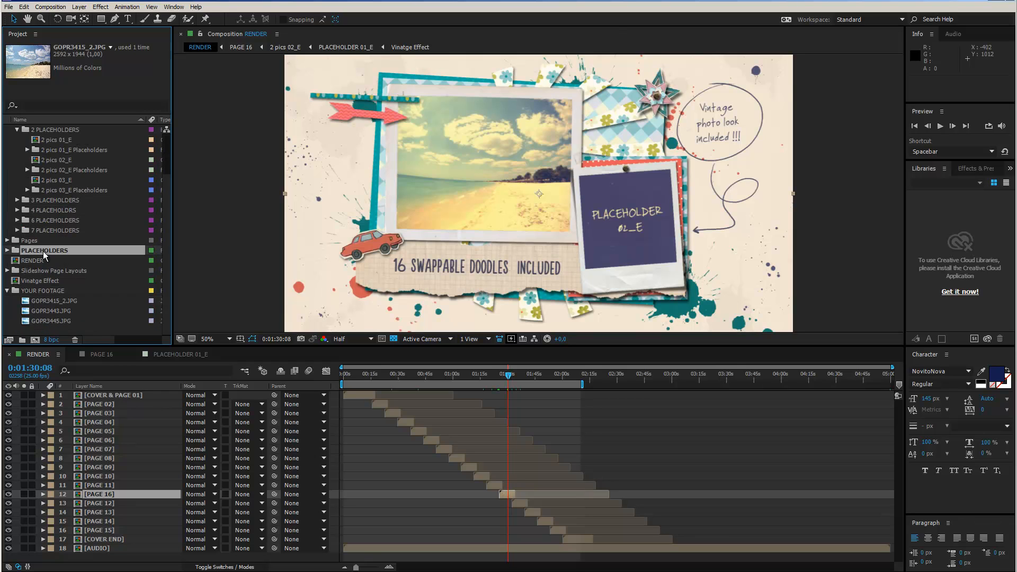
click(7, 250)
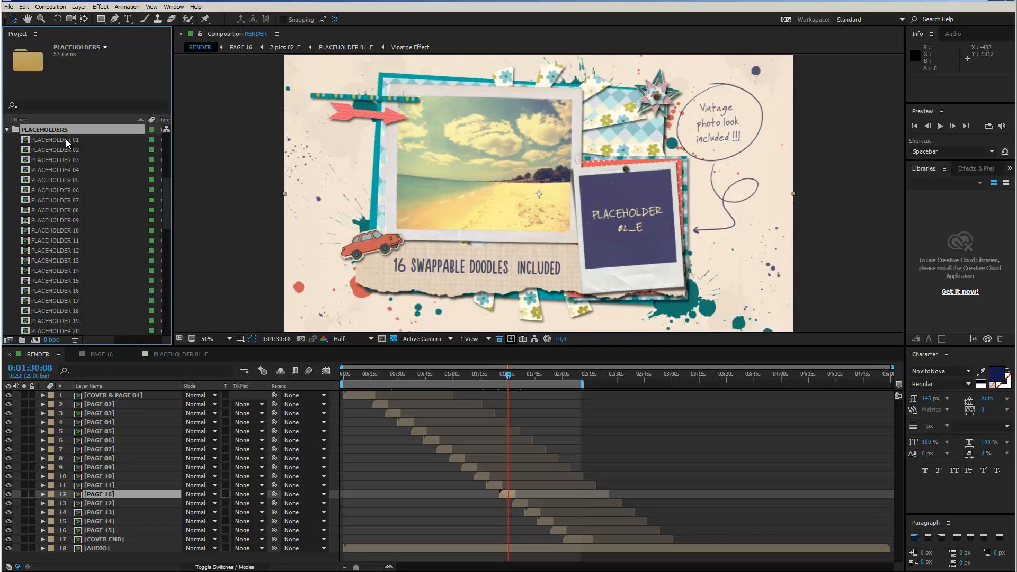
scroll(69, 301, down, 6)
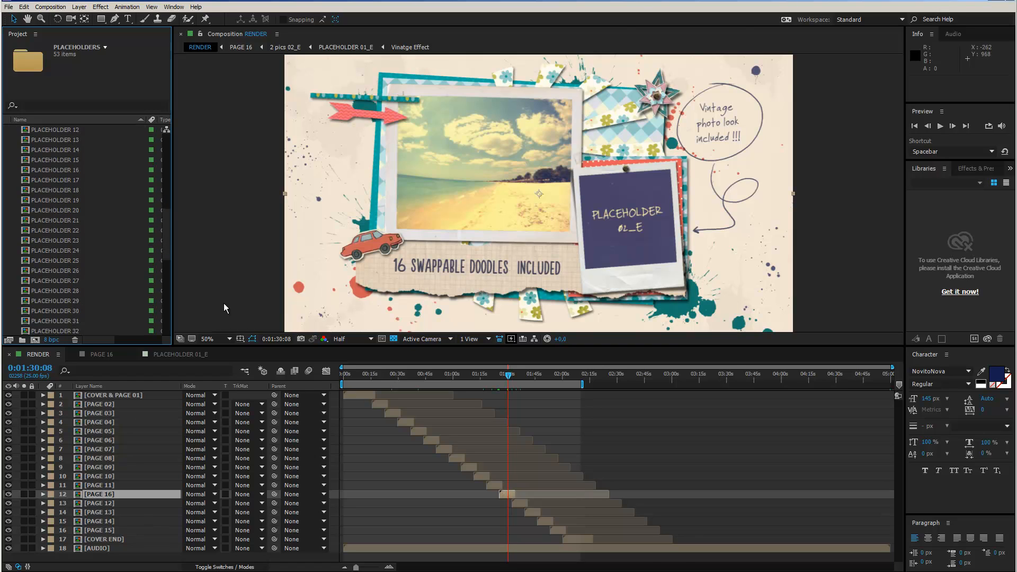
scroll(96, 292, down, 8)
scroll(74, 301, up, 8)
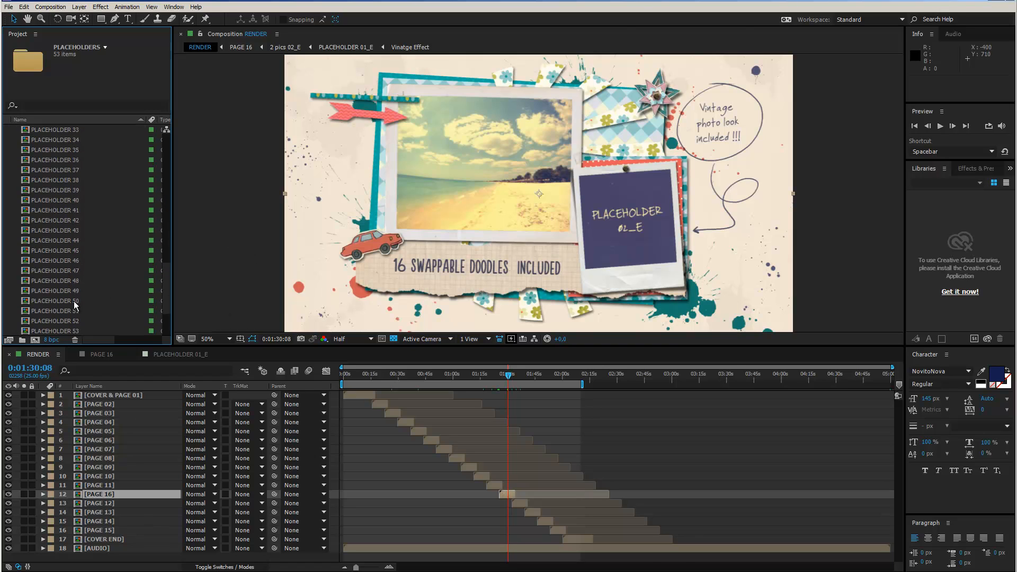
scroll(72, 300, up, 10)
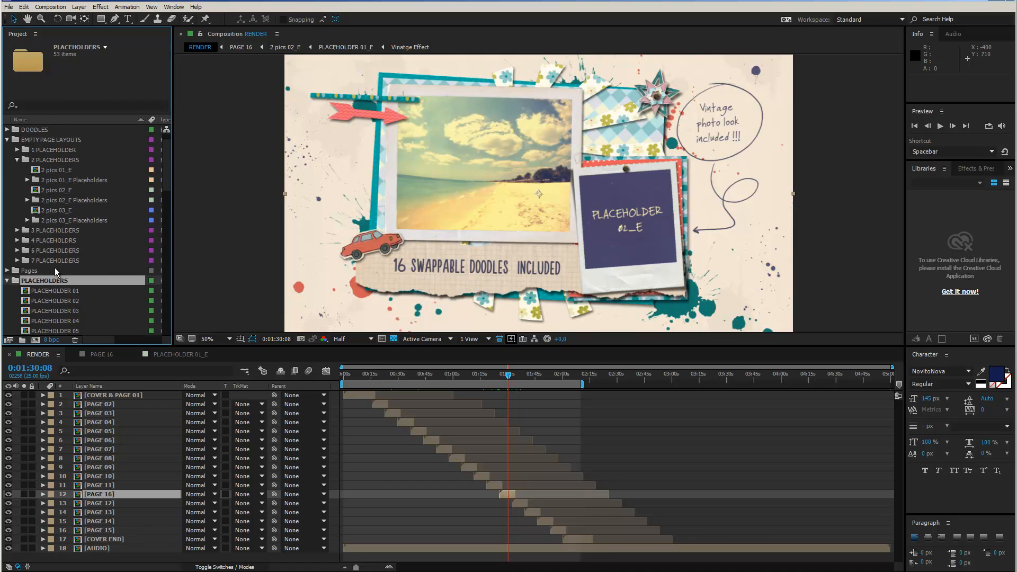
click(8, 285)
Step: Examine the placeholders in the 2 pics 02_E Placeholders folder alongside the 2 pics 02_E layout composition, and collapse the folder
click(64, 201)
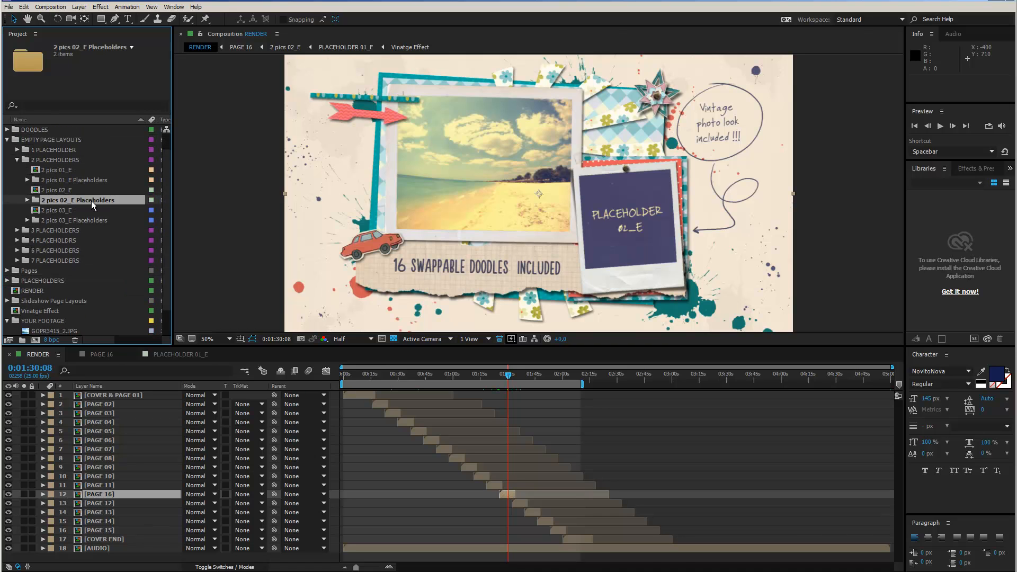
click(27, 202)
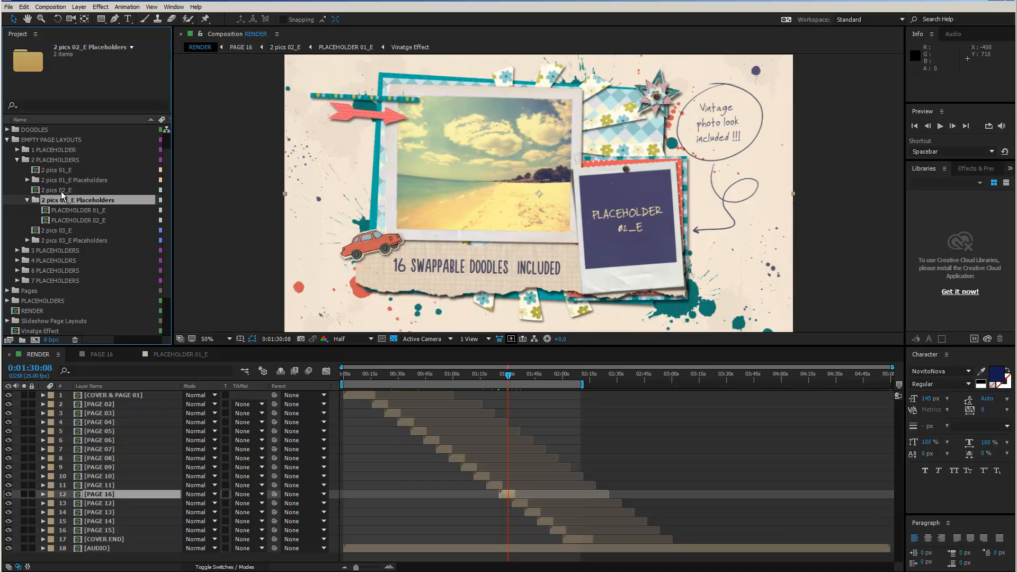
scroll(42, 210, up, 1)
click(43, 210)
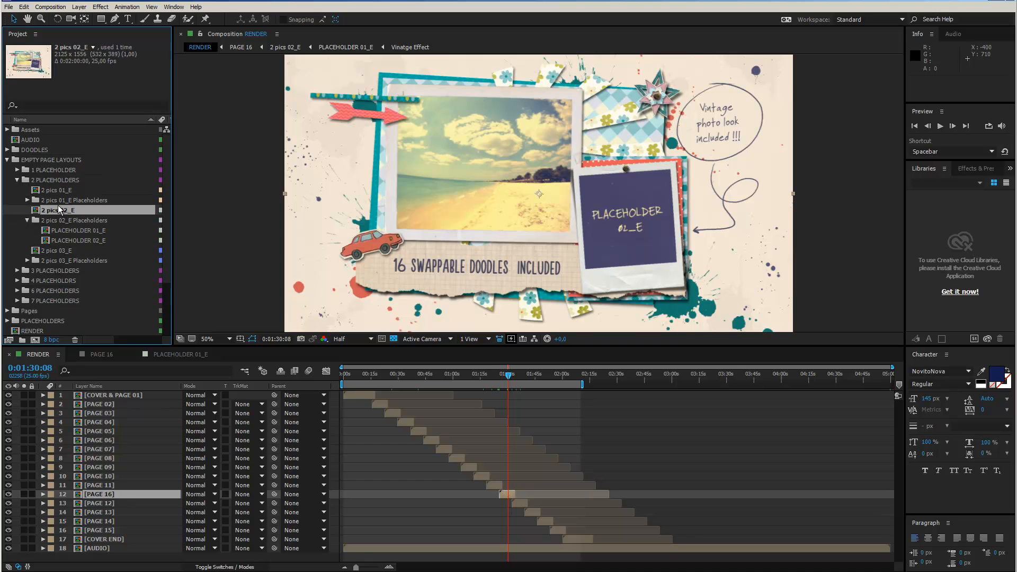
click(28, 221)
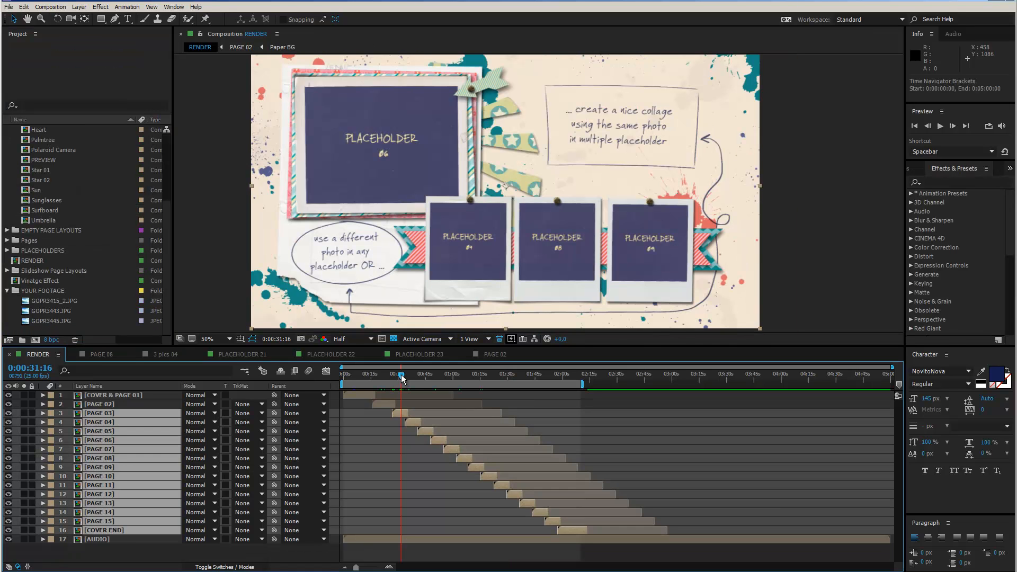